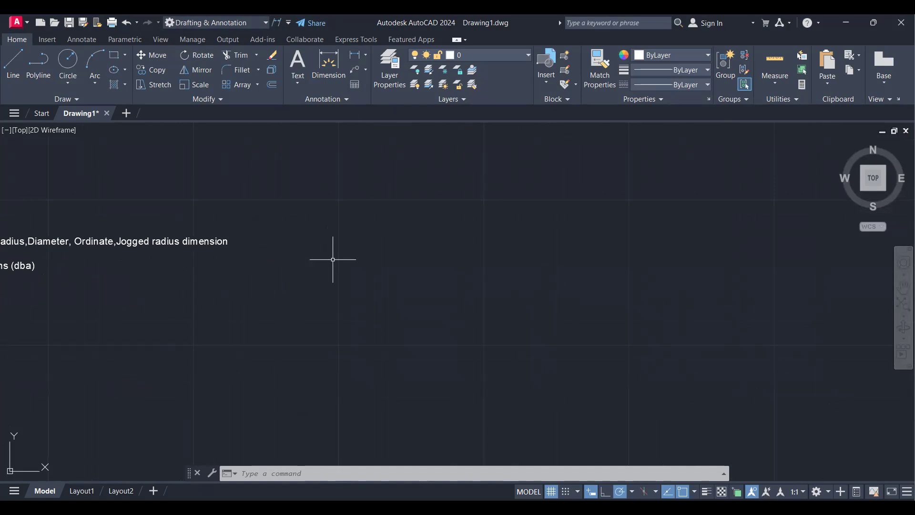
Draw a 100 by 50 rectangle to the right of the text list and a circle of radius 50 beside it.
{"action": "scroll", "coordinate": [313, 262], "scroll_direction": "up", "scroll_amount": 3}
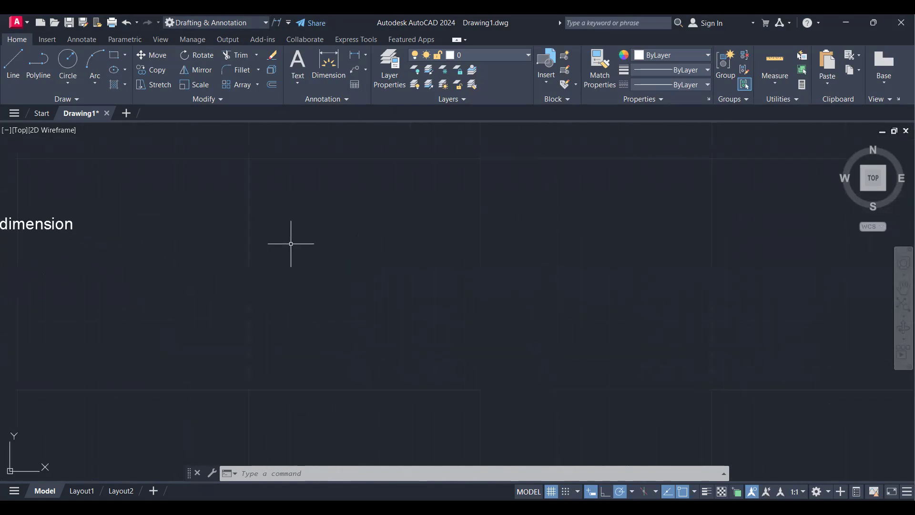
{"action": "scroll", "coordinate": [292, 244], "scroll_direction": "down", "scroll_amount": 4}
{"action": "middle_click_drag", "start_coordinate": [293, 247], "coordinate": [213, 212]}
{"action": "scroll", "coordinate": [229, 247], "scroll_direction": "up", "scroll_amount": 2}
{"action": "middle_click_drag", "start_coordinate": [228, 247], "coordinate": [221, 307]}
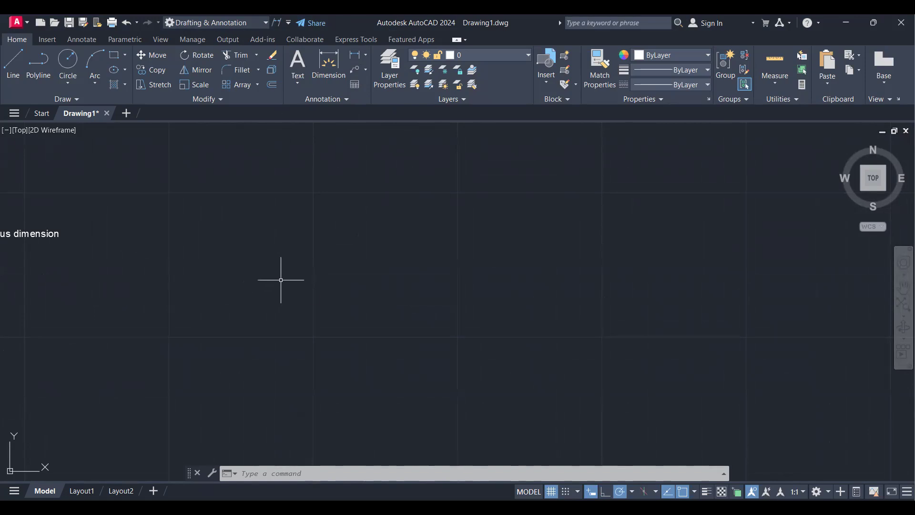
{"action": "type", "text": "rec"}
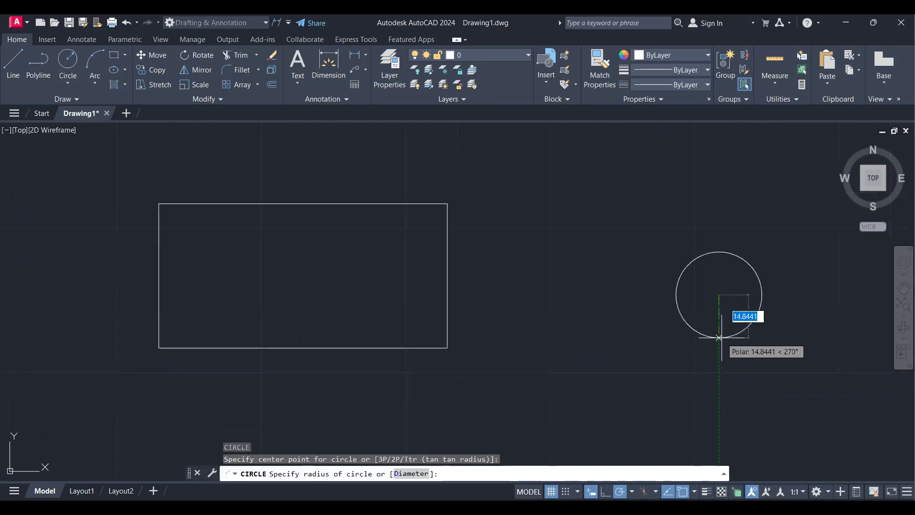
{"action": "scroll", "coordinate": [703, 345], "scroll_direction": "down", "scroll_amount": 6}
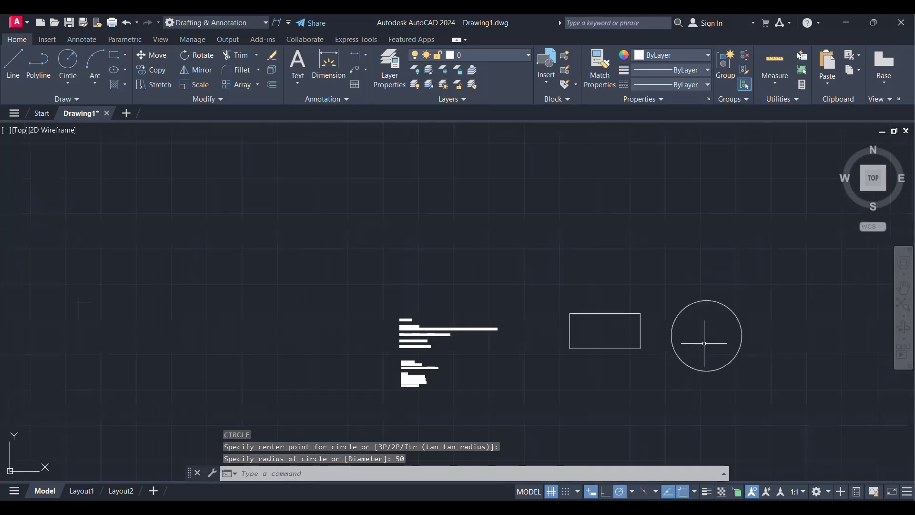
Draw a closed right triangle with lines, using a 100 unit horizontal leg and a 100 unit vertical leg, below and right of the circle.
{"action": "scroll", "coordinate": [702, 343], "scroll_direction": "up", "scroll_amount": 2}
{"action": "middle_click_drag", "start_coordinate": [702, 343], "coordinate": [347, 255]}
{"action": "middle_click_drag", "start_coordinate": [385, 361], "coordinate": [314, 330]}
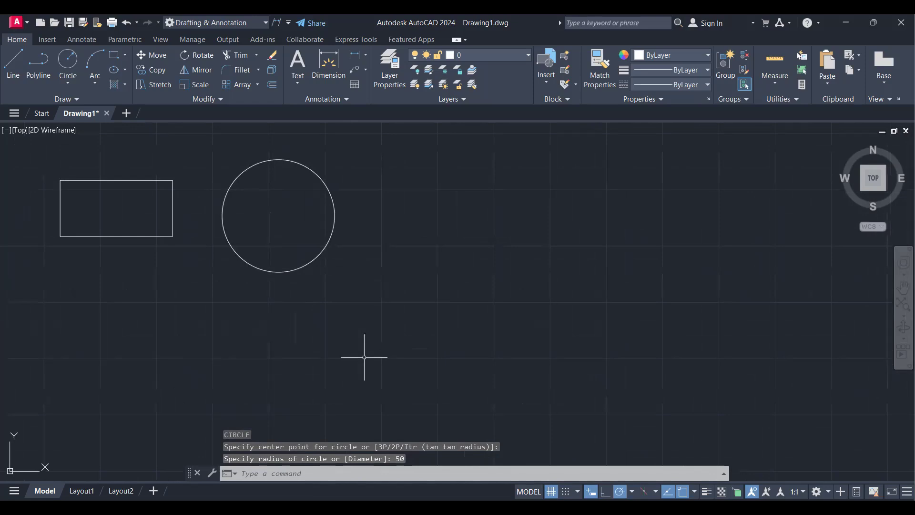
{"action": "type", "text": "l"}
{"action": "key", "text": "Return"}
{"action": "left_click", "coordinate": [442, 347]}
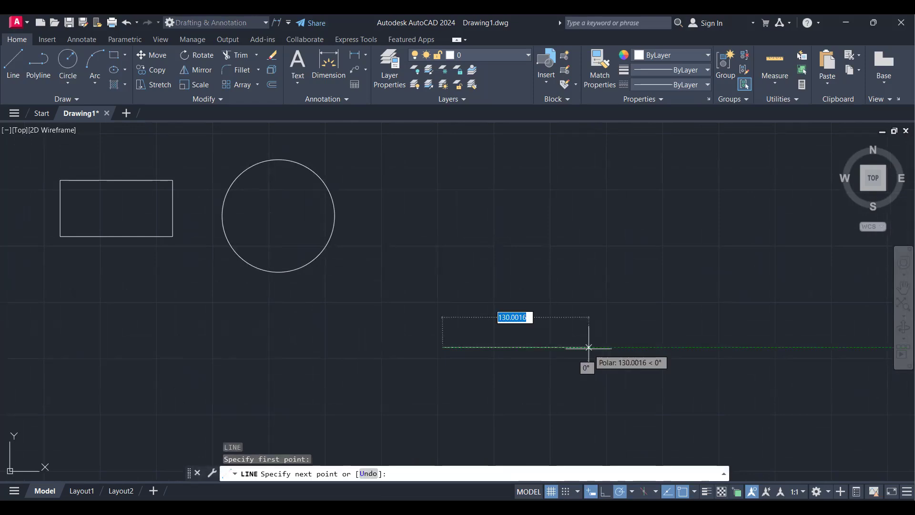
{"action": "mouse_move", "coordinate": [533, 308]}
{"action": "middle_mouse_down"}
{"action": "mouse_move", "coordinate": [510, 303]}
{"action": "mouse_move", "coordinate": [531, 322]}
{"action": "middle_mouse_up"}
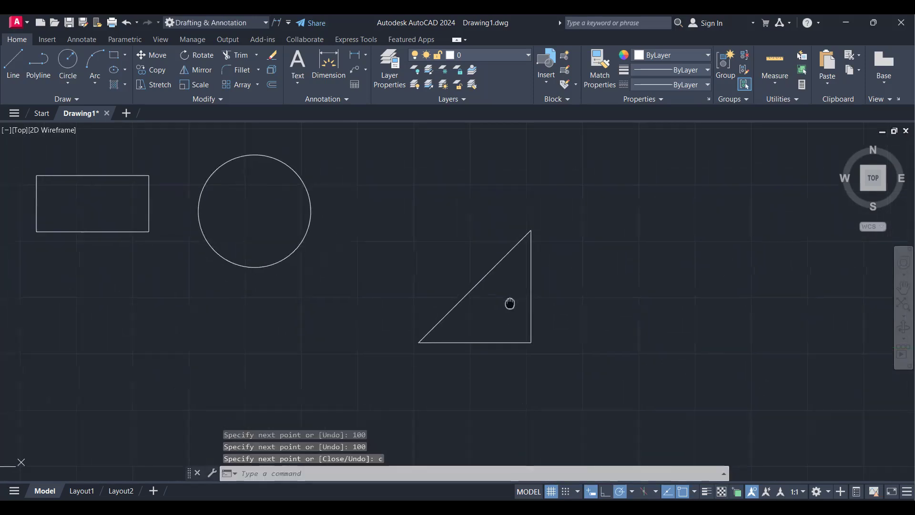
Draw a closed equilateral triangle with 100 unit sides and a horizontal base to the right of the right triangle.
{"action": "scroll", "coordinate": [510, 303], "scroll_direction": "down", "scroll_amount": 3}
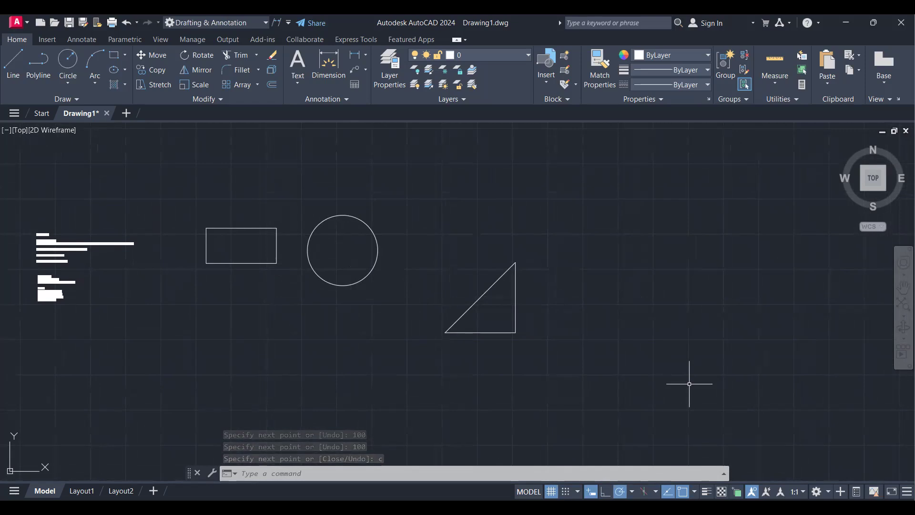
{"action": "type", "text": "l"}
{"action": "key", "text": "Return"}
{"action": "left_click", "coordinate": [646, 349]}
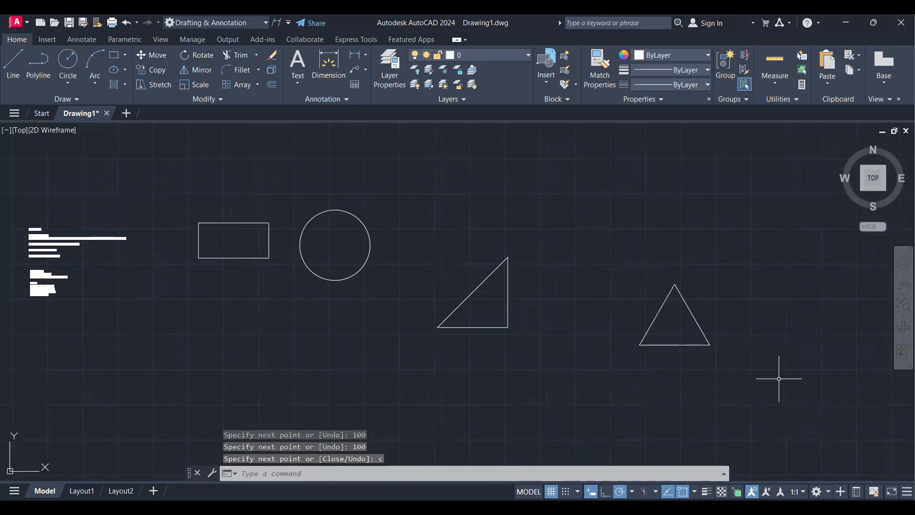
Move both triangles beneath the rectangle and circle, and shift the equilateral triangle closer to the right triangle.
{"action": "left_click", "coordinate": [779, 378]}
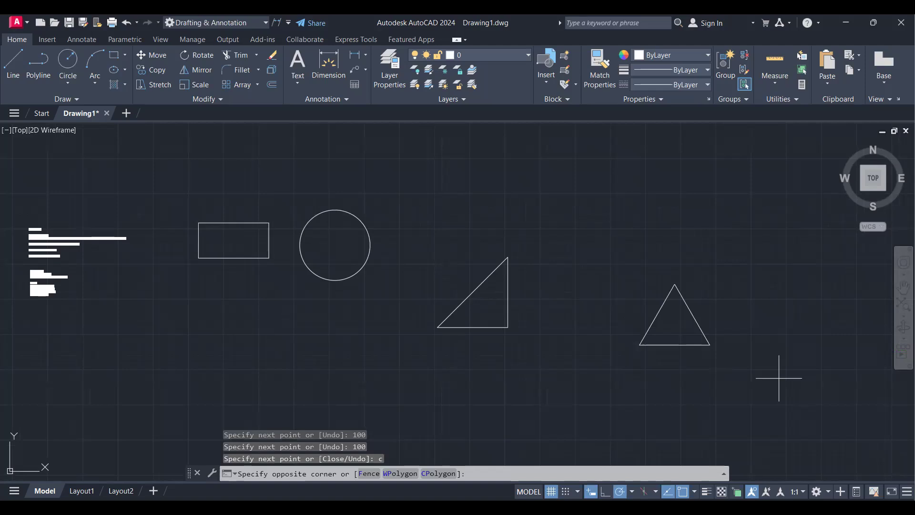
{"action": "left_click", "coordinate": [414, 260]}
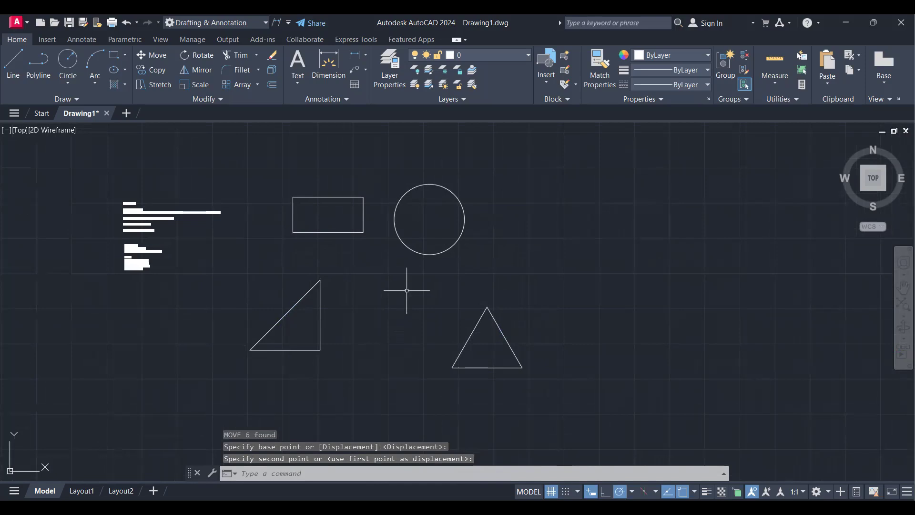
{"action": "left_click", "coordinate": [619, 409]}
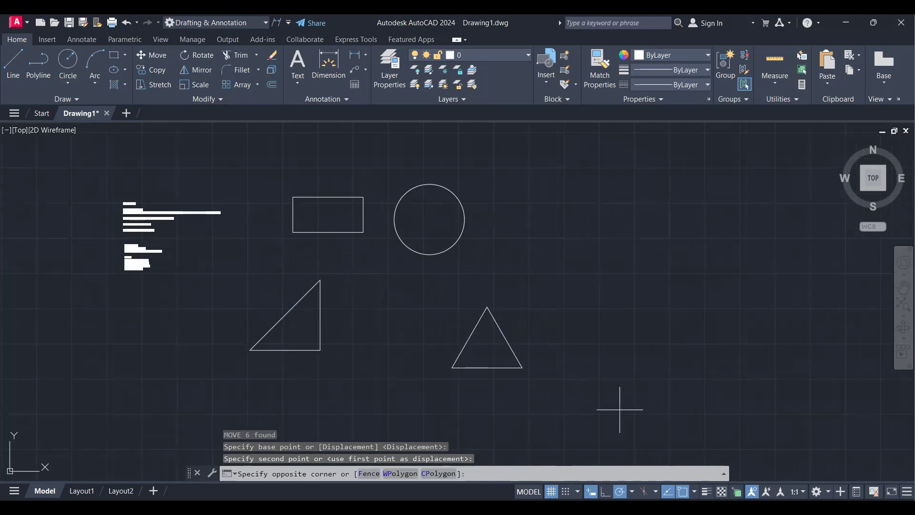
{"action": "left_click", "coordinate": [357, 302]}
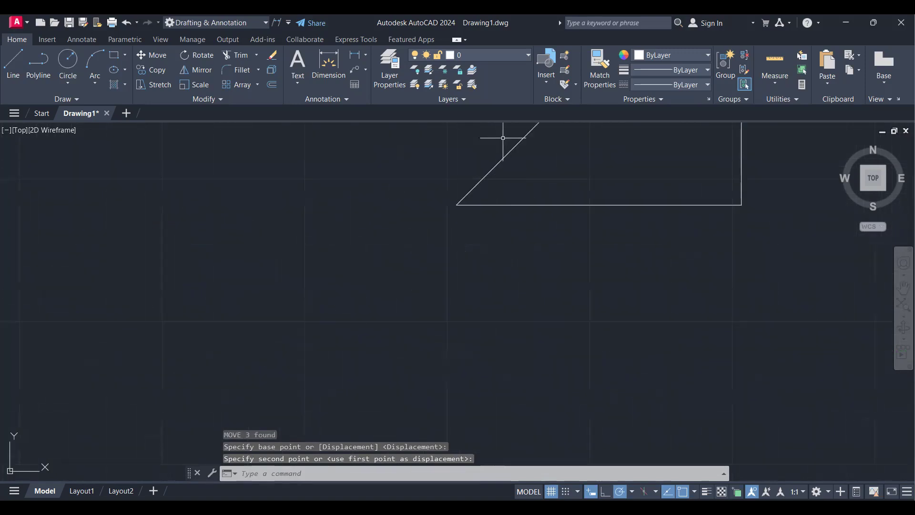
Add linear dimensions to the rectangle's top edge and left edge.
{"action": "scroll", "coordinate": [502, 281], "scroll_direction": "down", "scroll_amount": 1}
{"action": "middle_click_drag", "start_coordinate": [500, 283], "coordinate": [298, 424]}
{"action": "scroll", "coordinate": [398, 362], "scroll_direction": "down", "scroll_amount": 4}
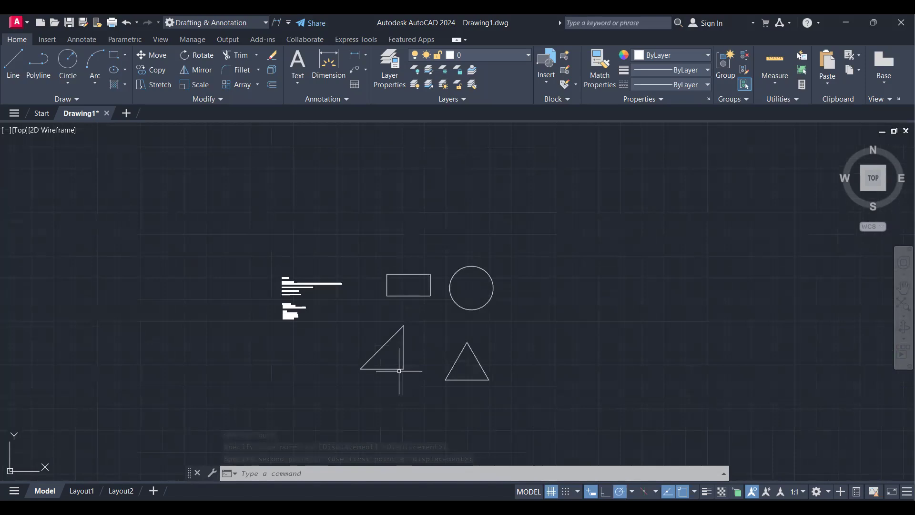
{"action": "scroll", "coordinate": [558, 220], "scroll_direction": "up", "scroll_amount": 2}
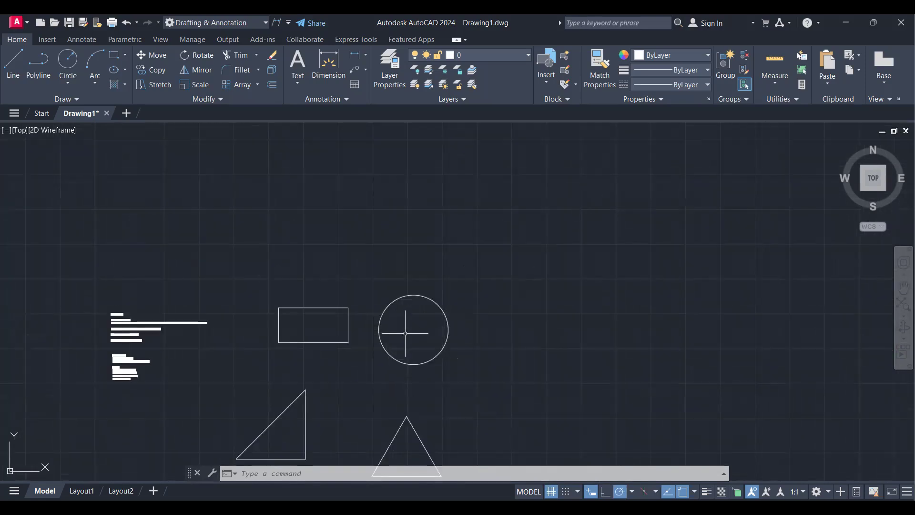
{"action": "middle_click_drag", "start_coordinate": [414, 348], "coordinate": [462, 251]}
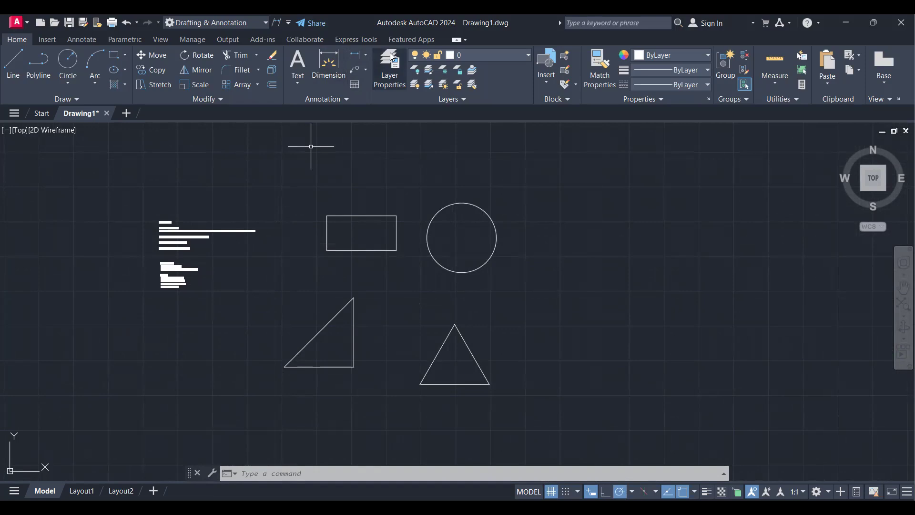
{"action": "left_click", "coordinate": [366, 56]}
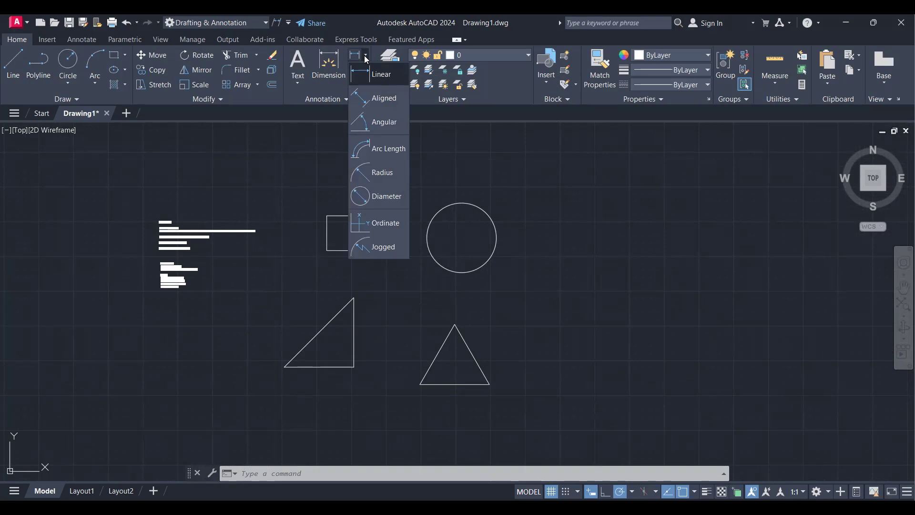
{"action": "left_click", "coordinate": [384, 81]}
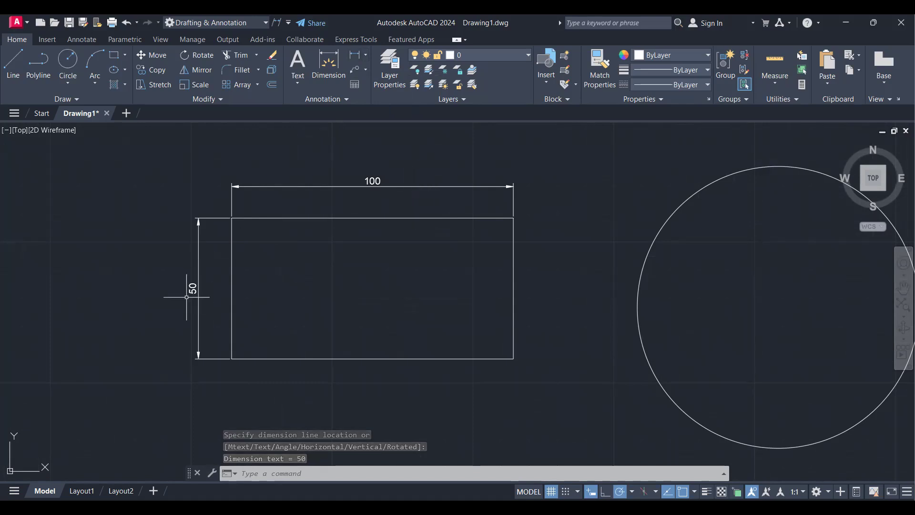
Add linear dimensions to the right triangle's horizontal and vertical legs, and try a linear dimension on its hypotenuse.
{"action": "scroll", "coordinate": [262, 305], "scroll_direction": "down", "scroll_amount": 3}
{"action": "mouse_move", "coordinate": [306, 306]}
{"action": "middle_mouse_down"}
{"action": "mouse_move", "coordinate": [175, 294]}
{"action": "mouse_move", "coordinate": [337, 137]}
{"action": "middle_mouse_up"}
{"action": "scroll", "coordinate": [176, 294], "scroll_direction": "down", "scroll_amount": 3}
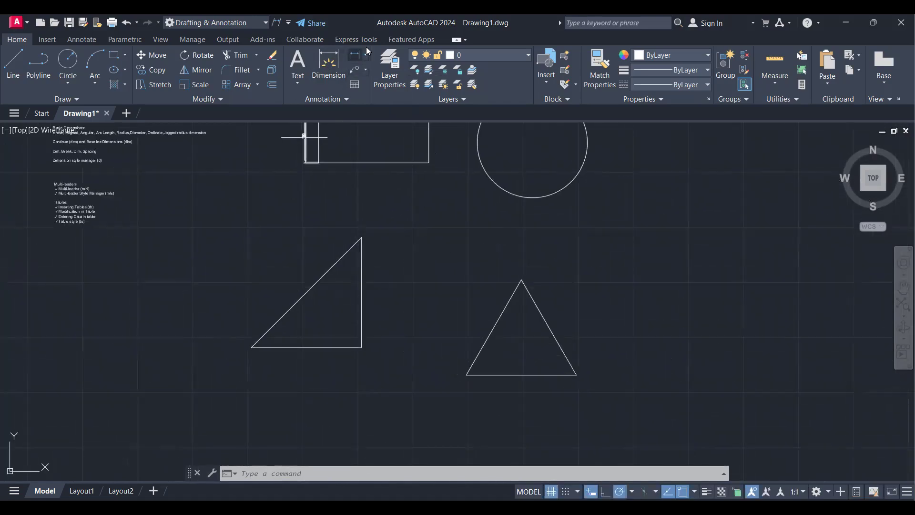
{"action": "left_click", "coordinate": [355, 56]}
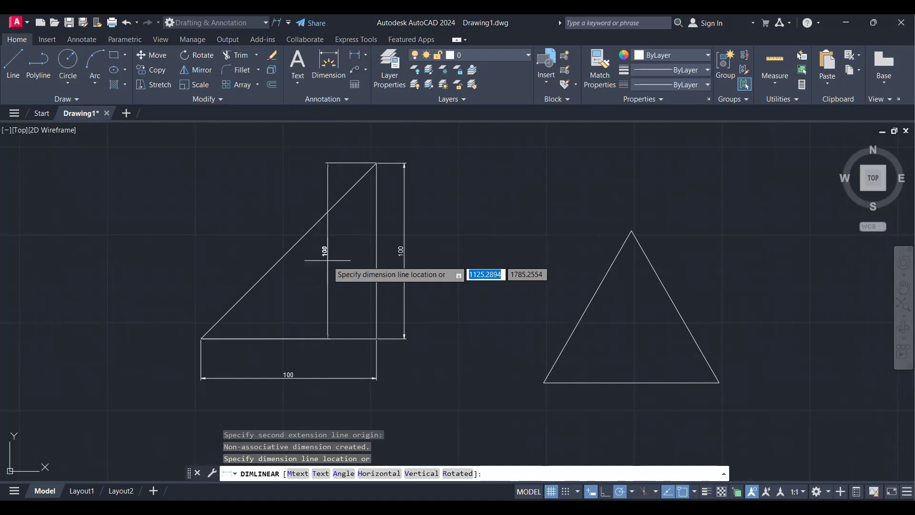
{"action": "key", "text": "Escape"}
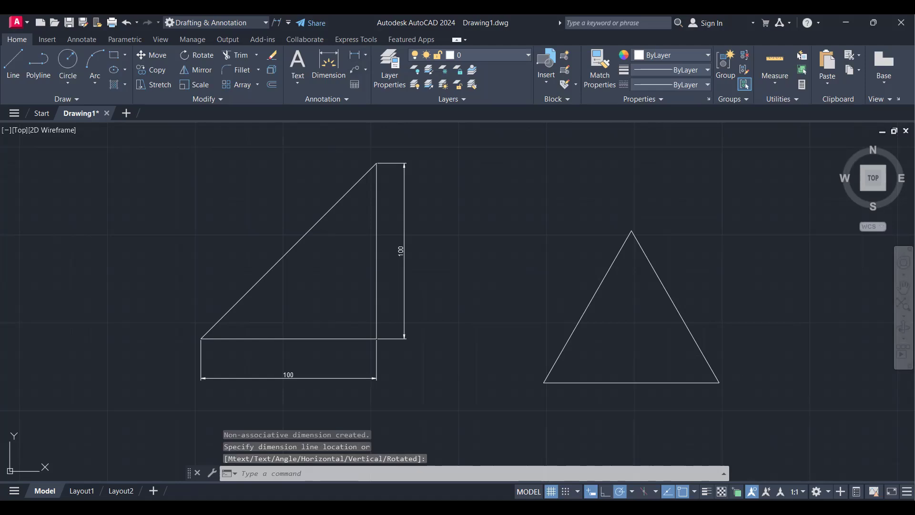
{"action": "key", "text": "Return"}
{"action": "left_click", "coordinate": [632, 230]}
{"action": "left_click", "coordinate": [718, 382]}
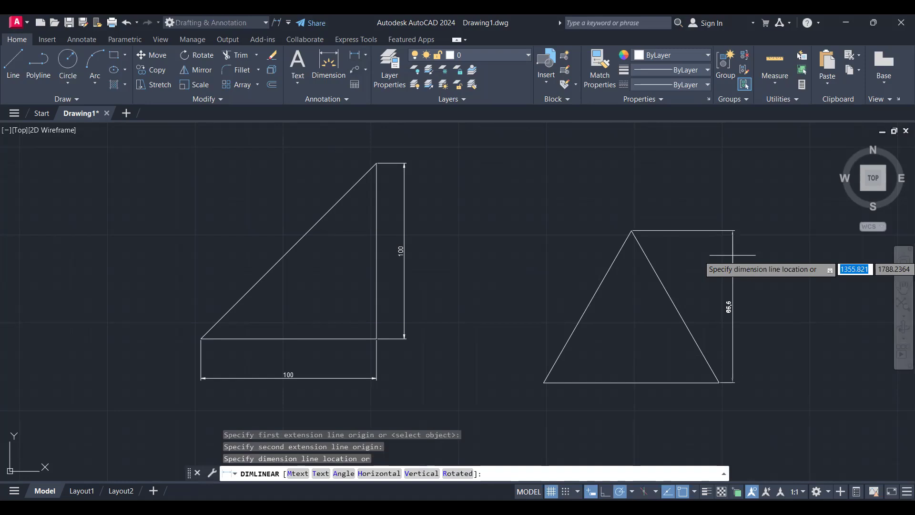
{"action": "key", "text": "Escape"}
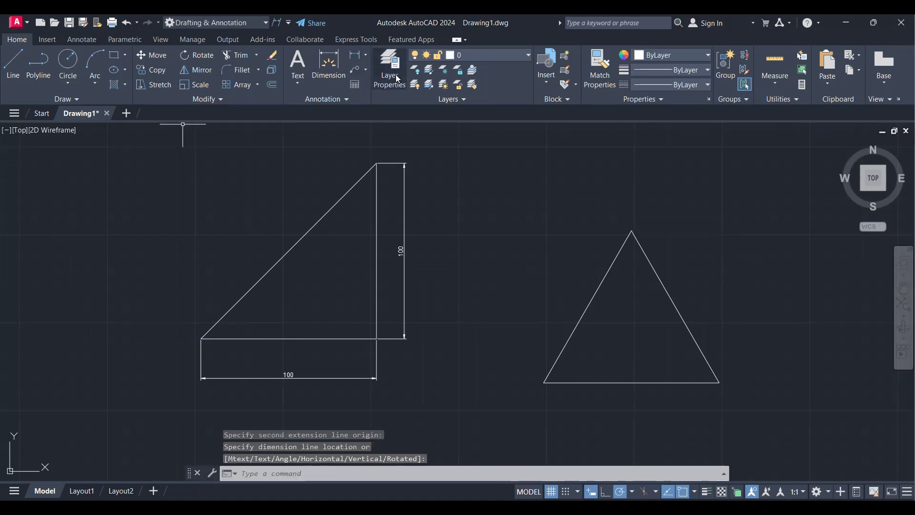
Add an aligned dimension along the outside of the right triangle's hypotenuse.
{"action": "left_click", "coordinate": [368, 56]}
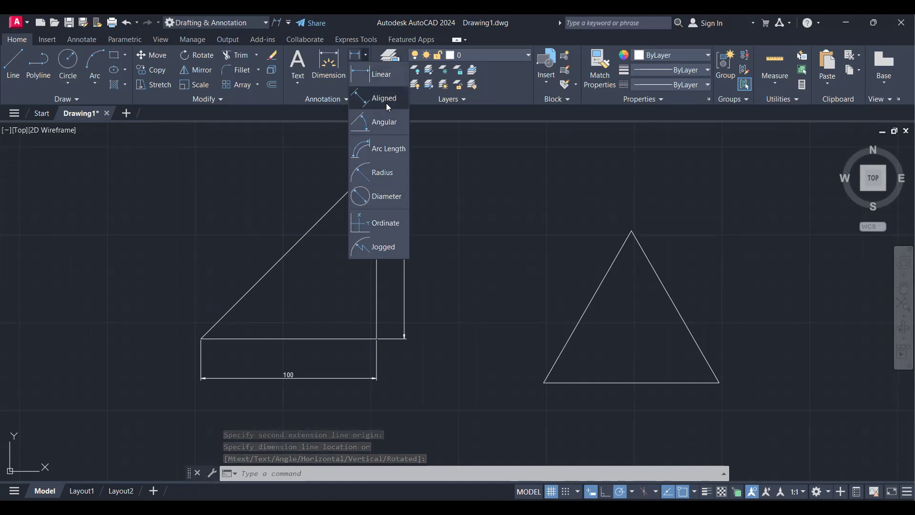
{"action": "left_click", "coordinate": [387, 102]}
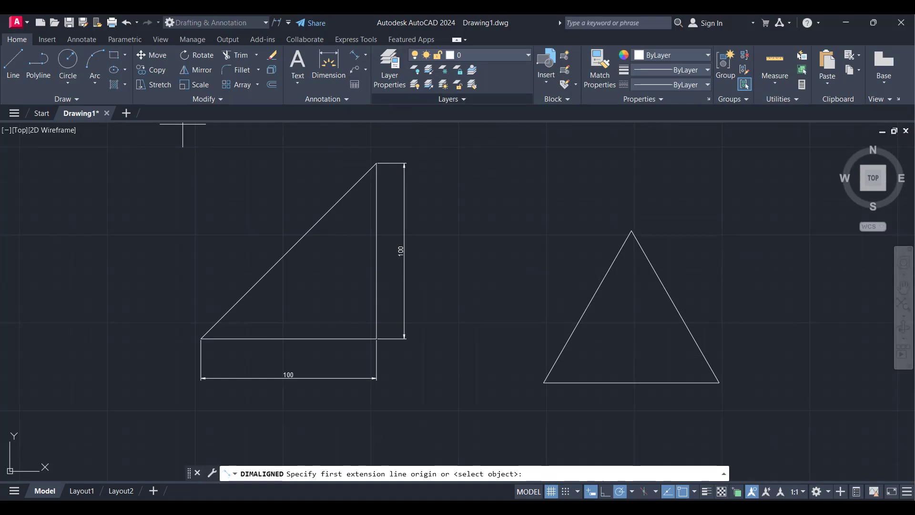
{"action": "left_click", "coordinate": [376, 163]}
{"action": "left_click", "coordinate": [201, 338]}
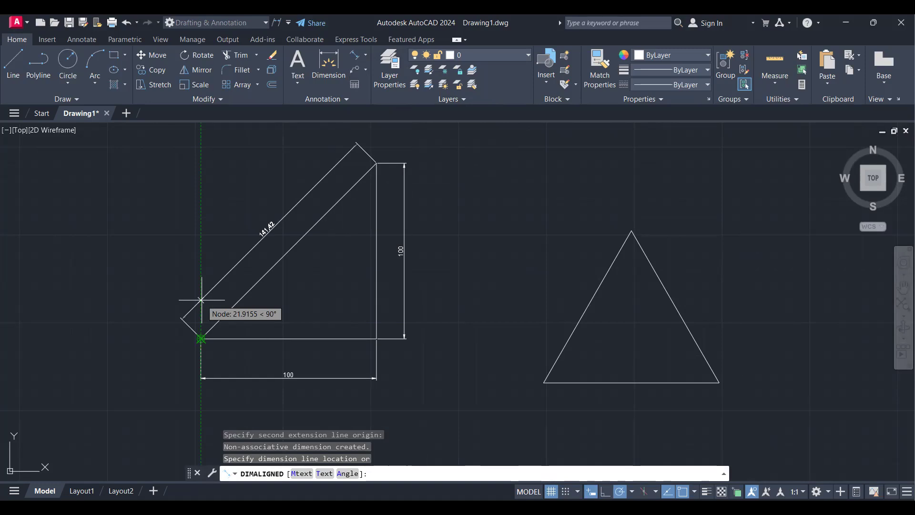
{"action": "left_click", "coordinate": [201, 300]}
Add aligned dimensions to the two slanted sides of the equilateral triangle.
{"action": "scroll", "coordinate": [261, 222], "scroll_direction": "up", "scroll_amount": 4}
{"action": "scroll", "coordinate": [262, 227], "scroll_direction": "down", "scroll_amount": 3}
{"action": "scroll", "coordinate": [238, 265], "scroll_direction": "down", "scroll_amount": 2}
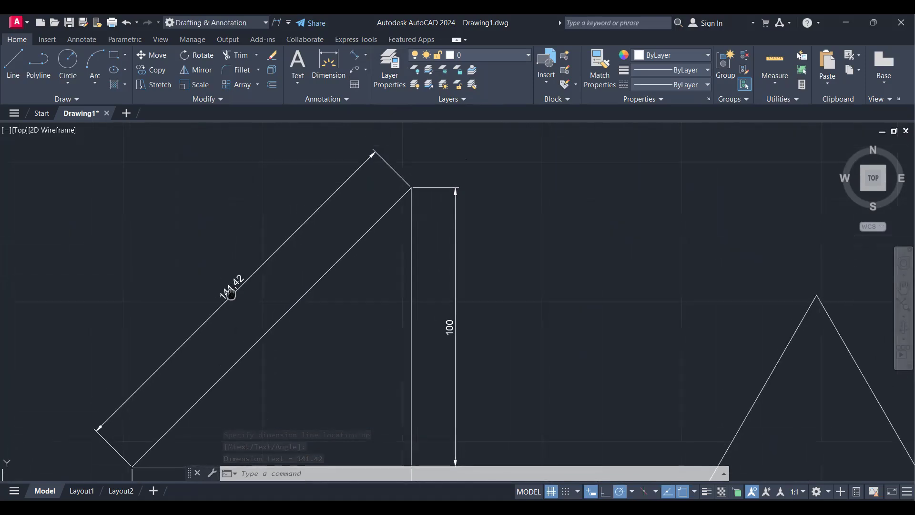
{"action": "left_click", "coordinate": [362, 58]}
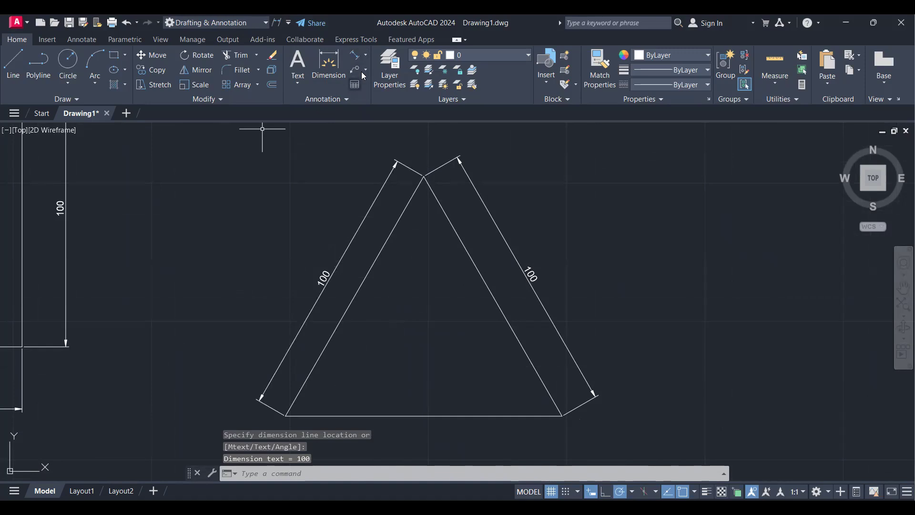
Add angular dimensions to all three corners of the equilateral triangle and the two acute corners of the right triangle.
{"action": "left_click", "coordinate": [365, 56]}
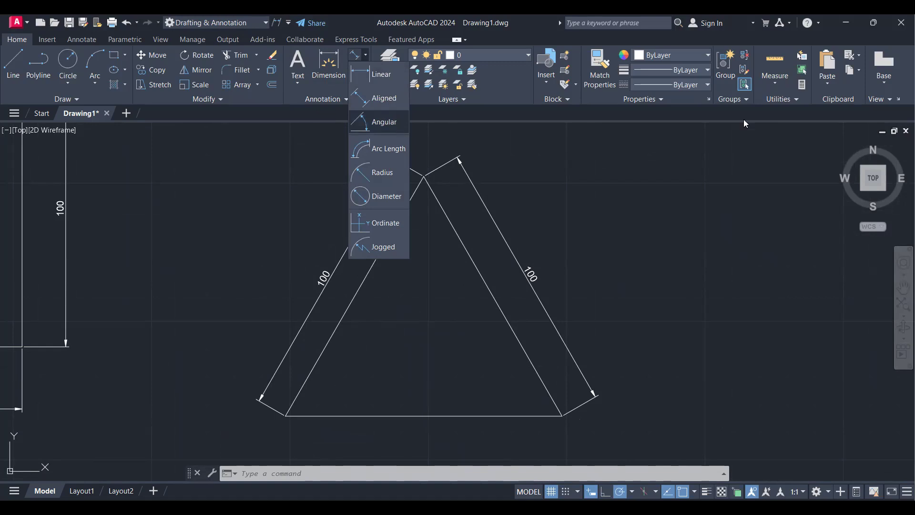
{"action": "left_click", "coordinate": [632, 203]}
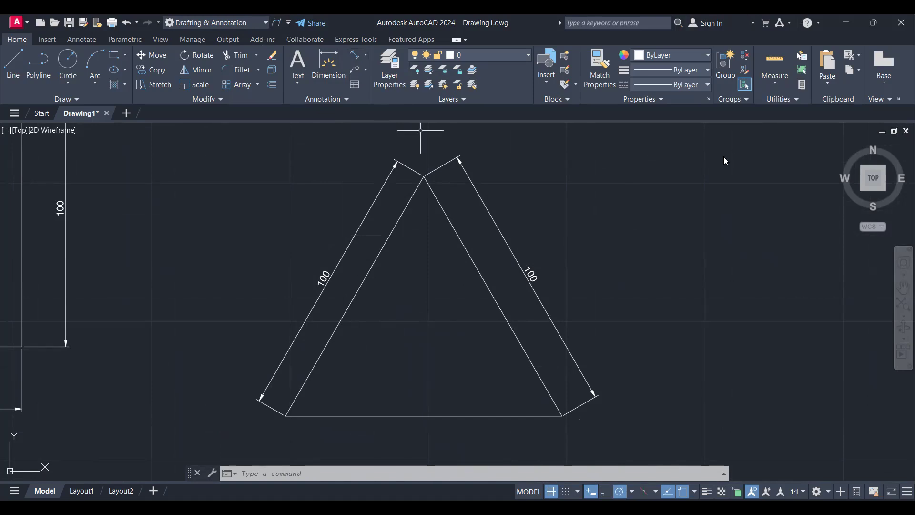
{"action": "left_click", "coordinate": [366, 56]}
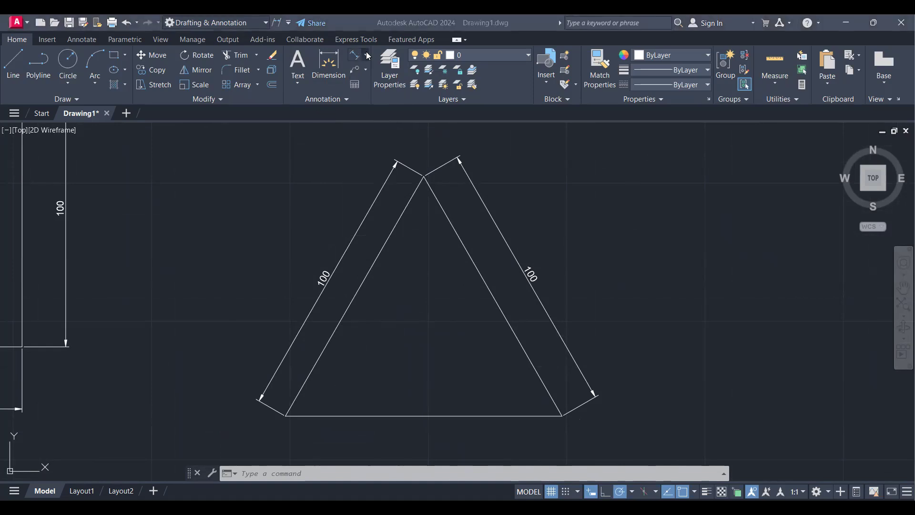
{"action": "left_click", "coordinate": [366, 55]}
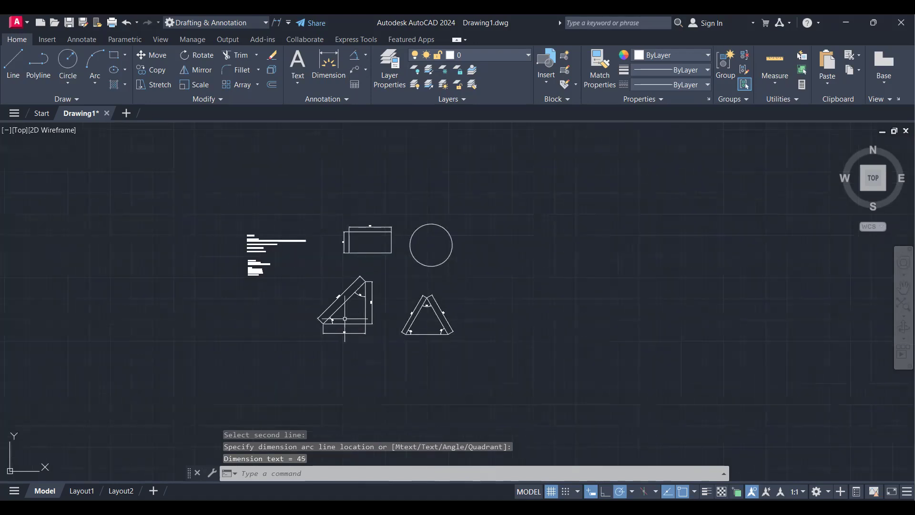
{"action": "scroll", "coordinate": [381, 310], "scroll_direction": "up", "scroll_amount": 6}
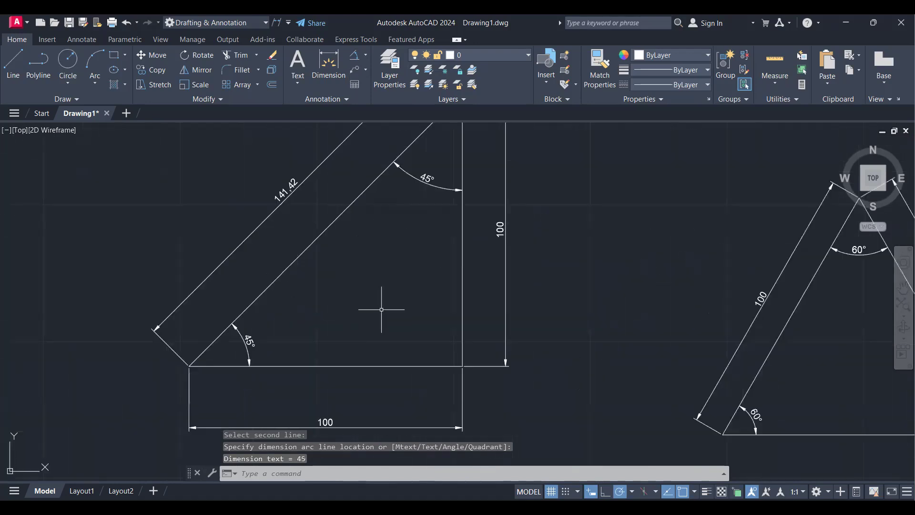
{"action": "scroll", "coordinate": [275, 356], "scroll_direction": "down", "scroll_amount": 5}
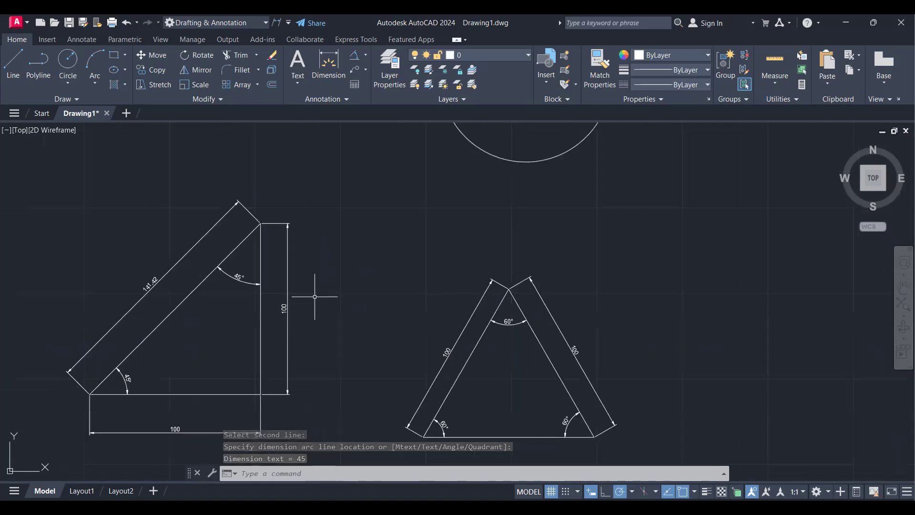
{"action": "middle_click_drag", "start_coordinate": [308, 274], "coordinate": [237, 378]}
{"action": "middle_click_drag", "start_coordinate": [306, 311], "coordinate": [273, 351]}
{"action": "scroll", "coordinate": [262, 333], "scroll_direction": "up", "scroll_amount": 4}
{"action": "scroll", "coordinate": [250, 317], "scroll_direction": "down", "scroll_amount": 6}
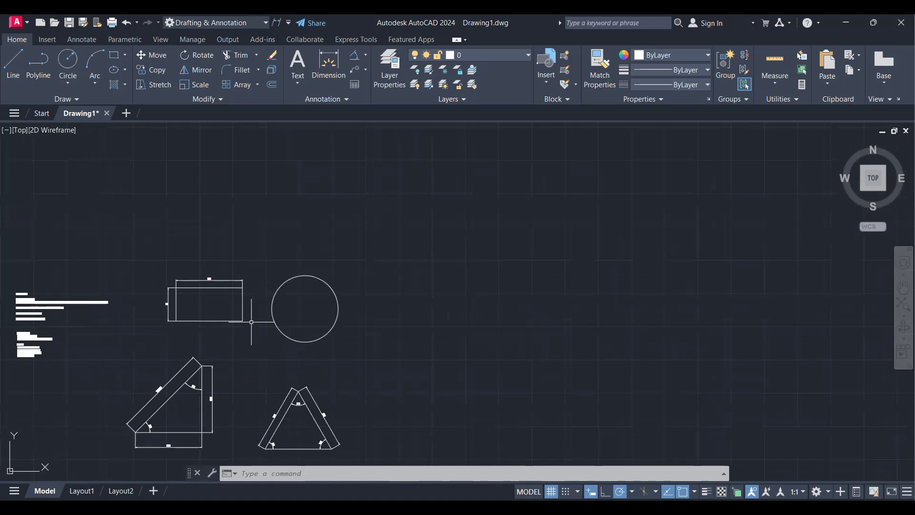
Add two radius dimensions to the circle, one with its text inside and one with its text outside.
{"action": "scroll", "coordinate": [251, 315], "scroll_direction": "up", "scroll_amount": 2}
{"action": "scroll", "coordinate": [251, 315], "scroll_direction": "up", "scroll_amount": 2}
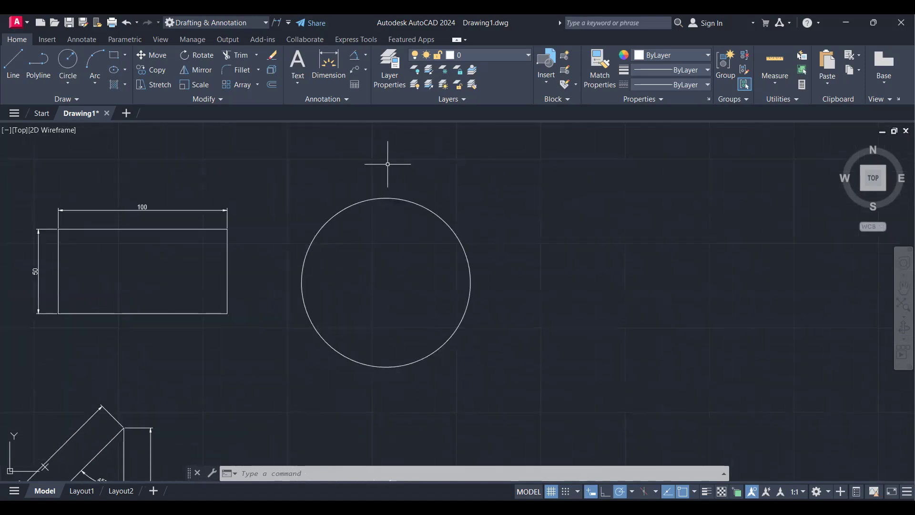
{"action": "left_click", "coordinate": [366, 56]}
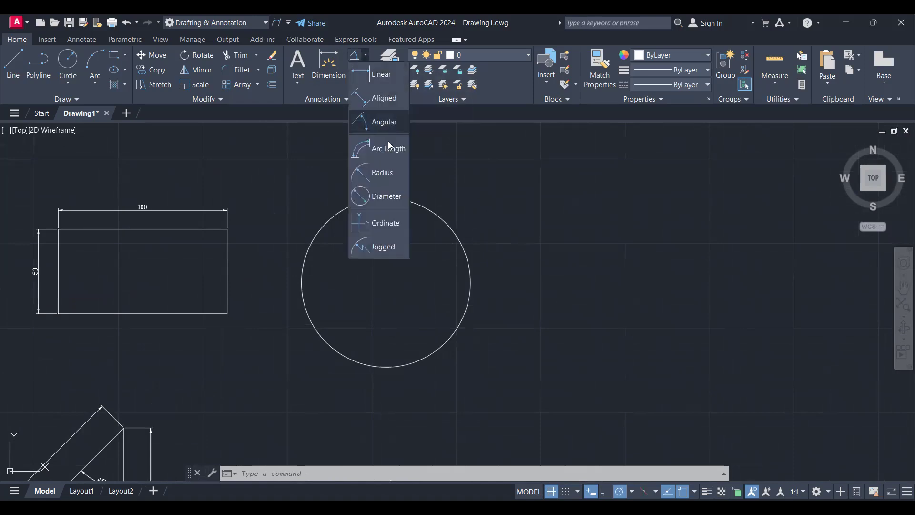
{"action": "left_click", "coordinate": [392, 179]}
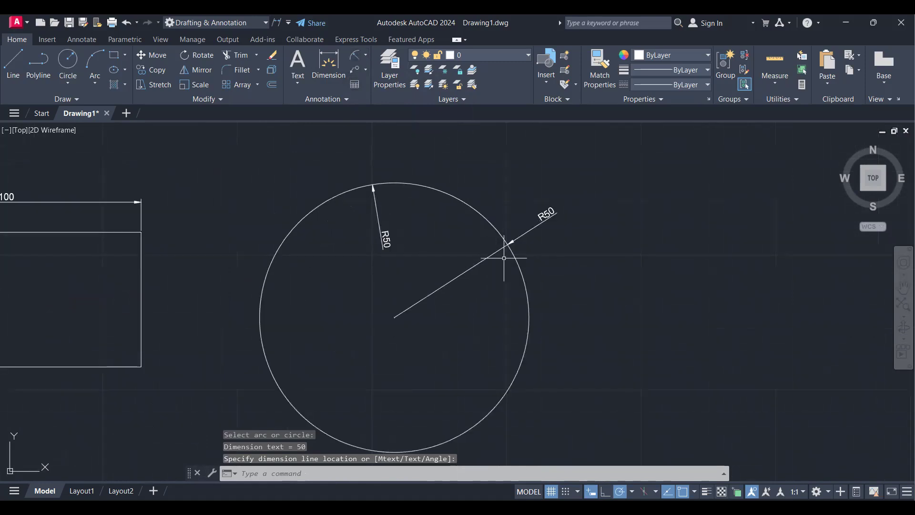
{"action": "left_click", "coordinate": [532, 222]}
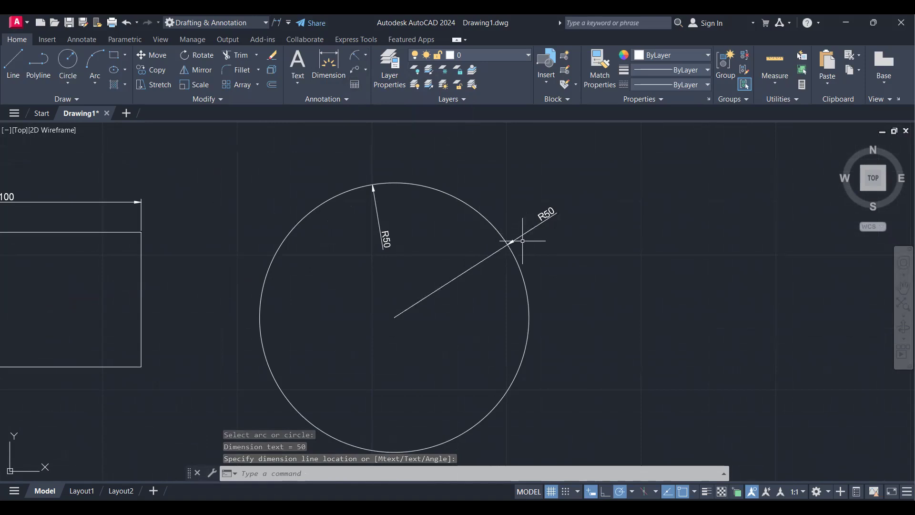
Add two diameter dimensions to the circle's lower half, one with its text outside and one inside.
{"action": "left_click", "coordinate": [365, 56]}
{"action": "left_click", "coordinate": [382, 200]}
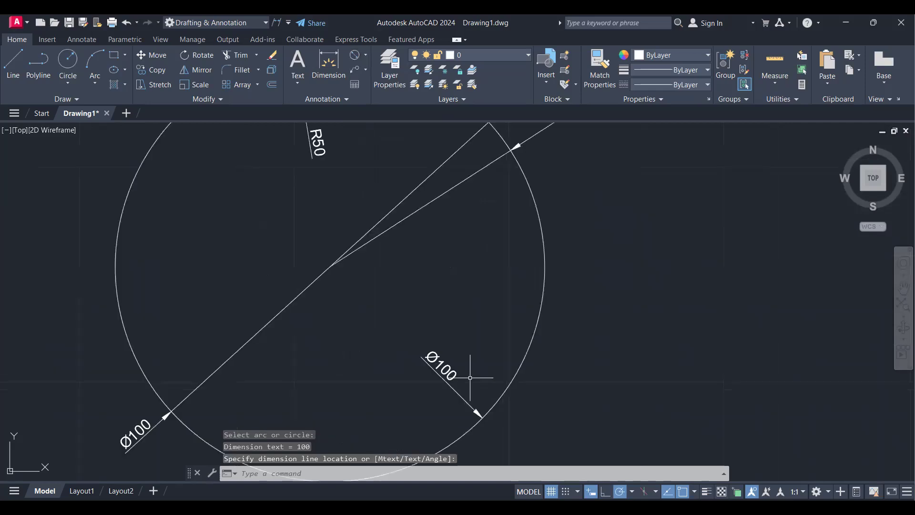
{"action": "scroll", "coordinate": [469, 375], "scroll_direction": "down", "scroll_amount": 2}
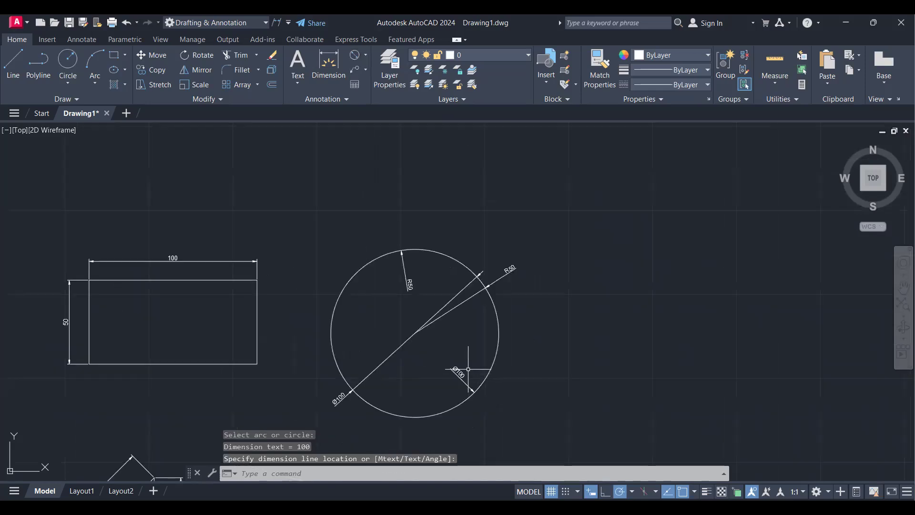
Draw a three-point arc with a radius of about 55 in the empty space to the right of the circle.
{"action": "middle_click_drag", "start_coordinate": [461, 363], "coordinate": [285, 317]}
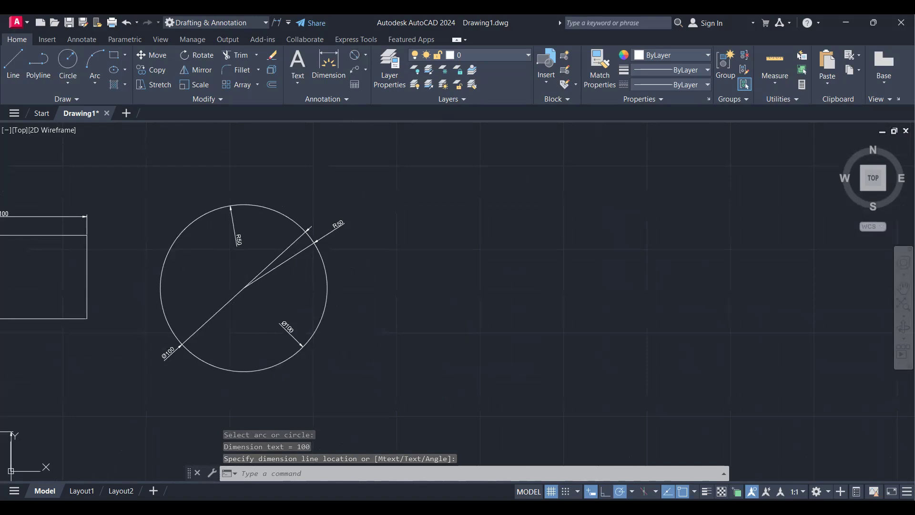
{"action": "scroll", "coordinate": [305, 322], "scroll_direction": "up", "scroll_amount": 4}
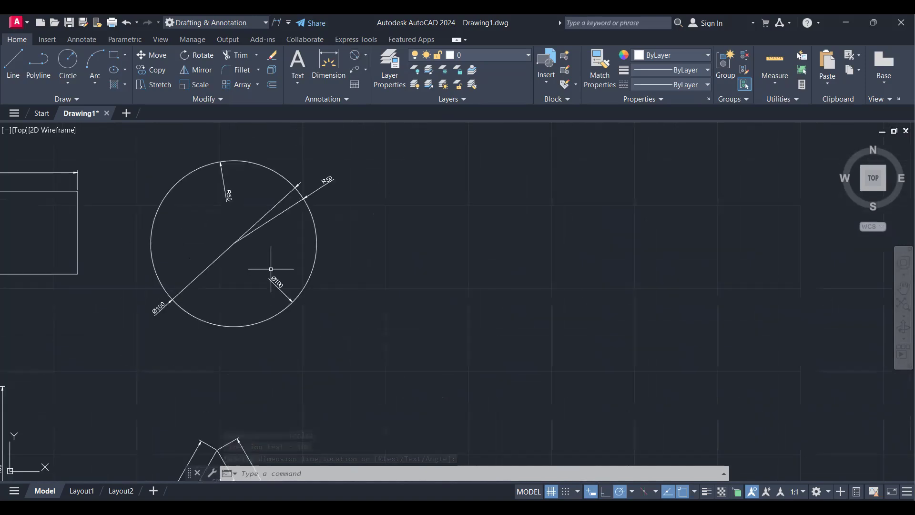
{"action": "scroll", "coordinate": [286, 286], "scroll_direction": "up", "scroll_amount": 4}
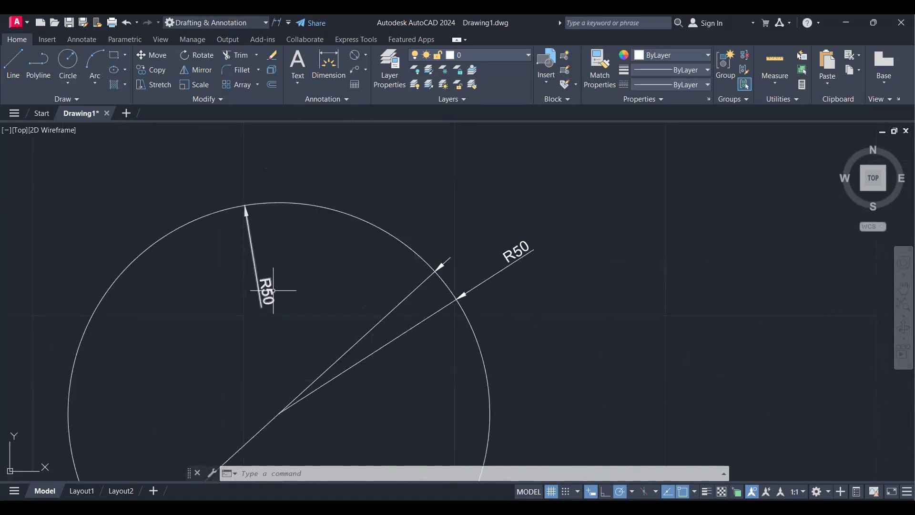
{"action": "scroll", "coordinate": [343, 327], "scroll_direction": "down", "scroll_amount": 3}
{"action": "middle_click_drag", "start_coordinate": [333, 350], "coordinate": [313, 310]}
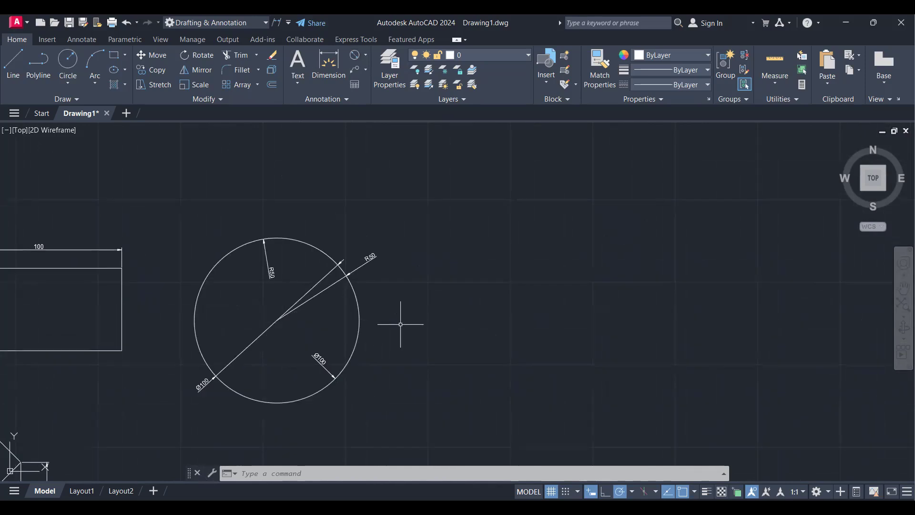
{"action": "type", "text": "a"}
{"action": "key", "text": "Return"}
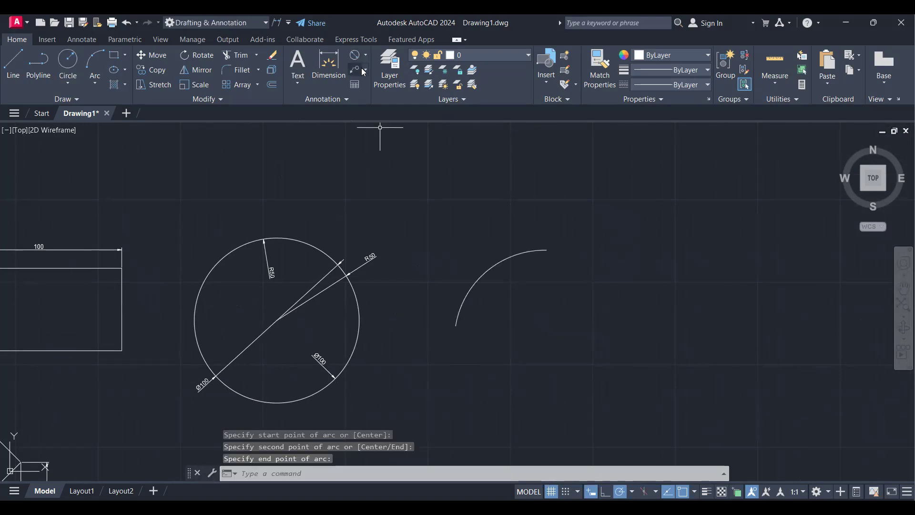
Add two radius dimensions to the new arc, one with its text outside and one inside.
{"action": "left_click", "coordinate": [365, 55]}
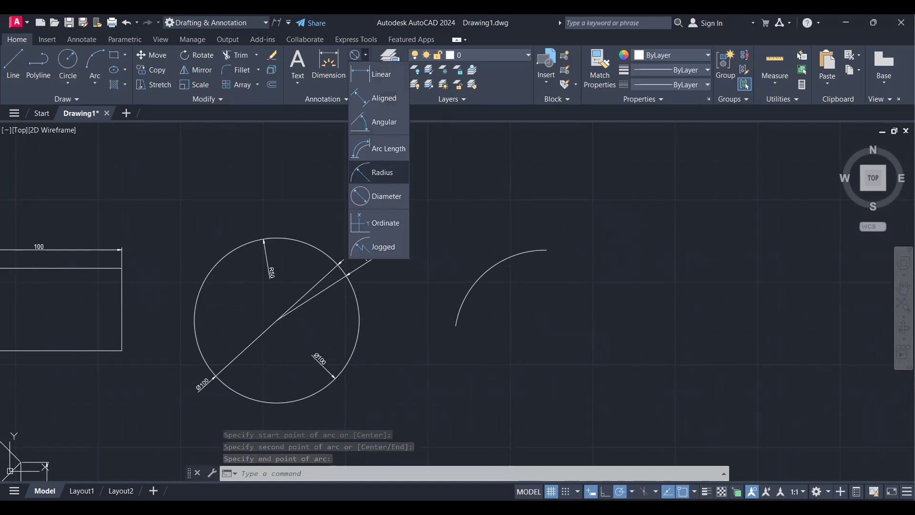
{"action": "left_click", "coordinate": [357, 58]}
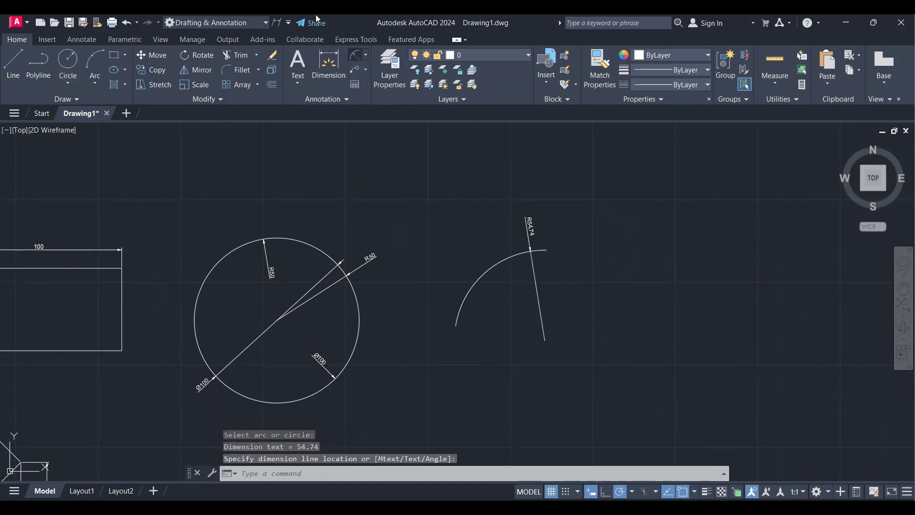
{"action": "scroll", "coordinate": [506, 268], "scroll_direction": "up", "scroll_amount": 2}
Add two diameter dimensions to the arc beside the circle, one with its text outside and one inside.
{"action": "left_click", "coordinate": [365, 54]}
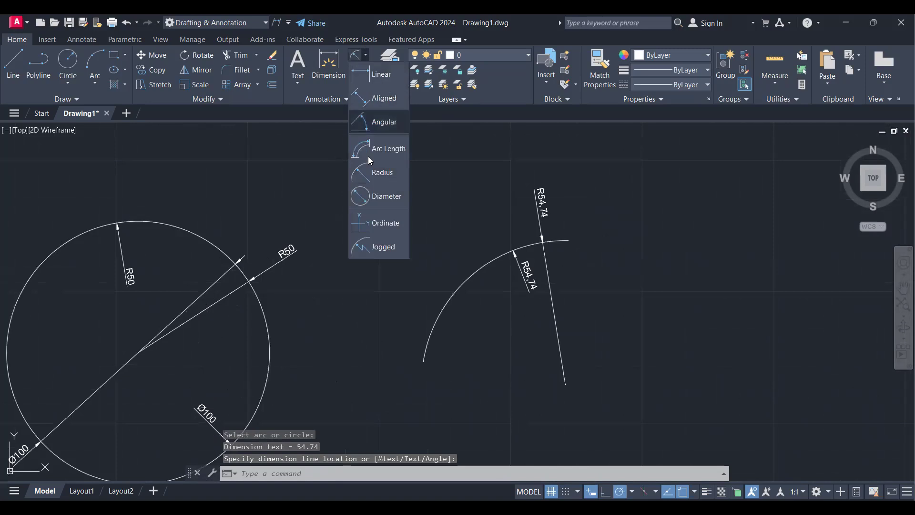
{"action": "left_click", "coordinate": [385, 199]}
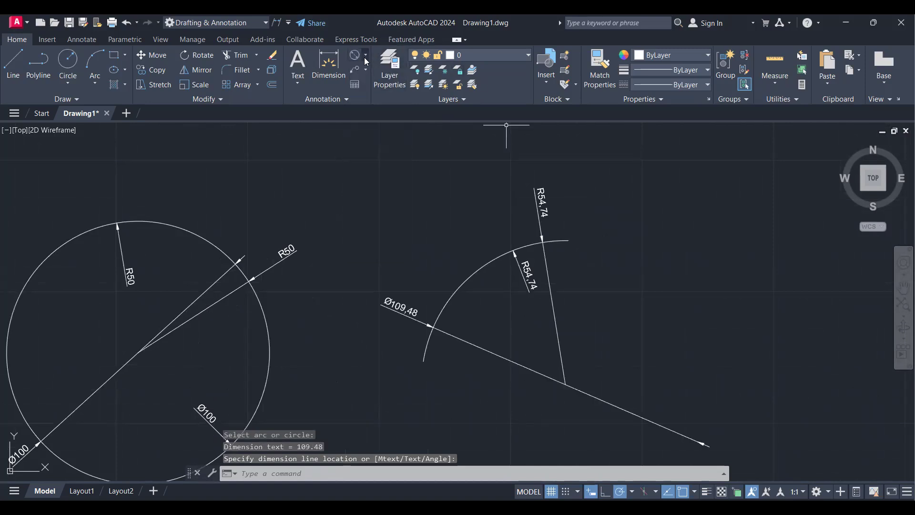
{"action": "left_click", "coordinate": [366, 55]}
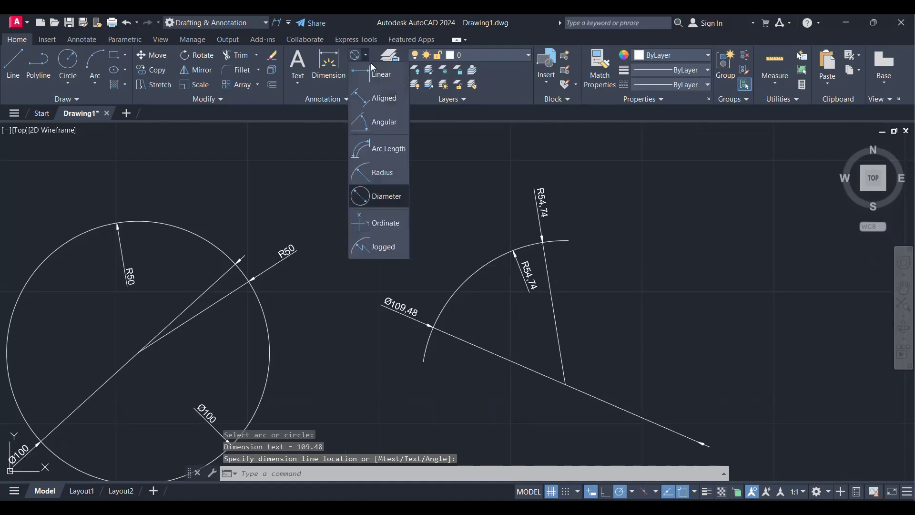
{"action": "left_click", "coordinate": [390, 196]}
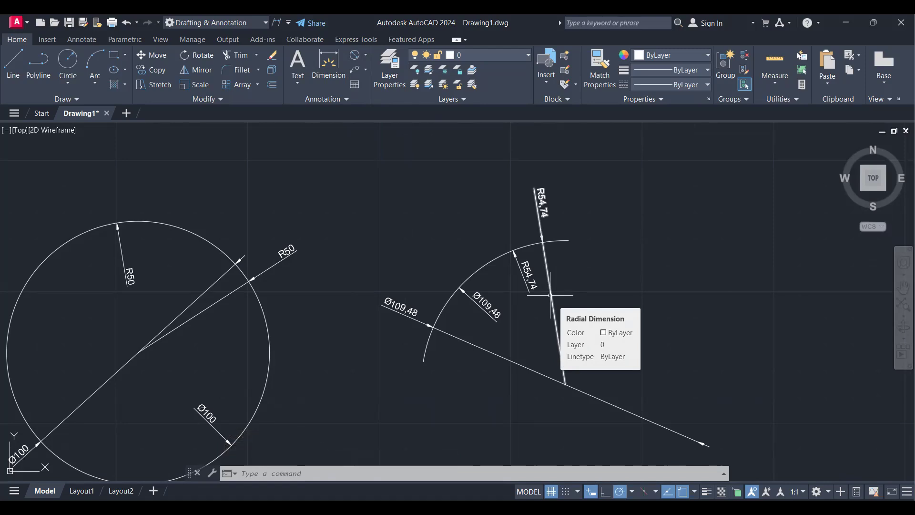
Add an arc length dimension along the outside of the arc beside the circle.
{"action": "scroll", "coordinate": [550, 296], "scroll_direction": "down", "scroll_amount": 4}
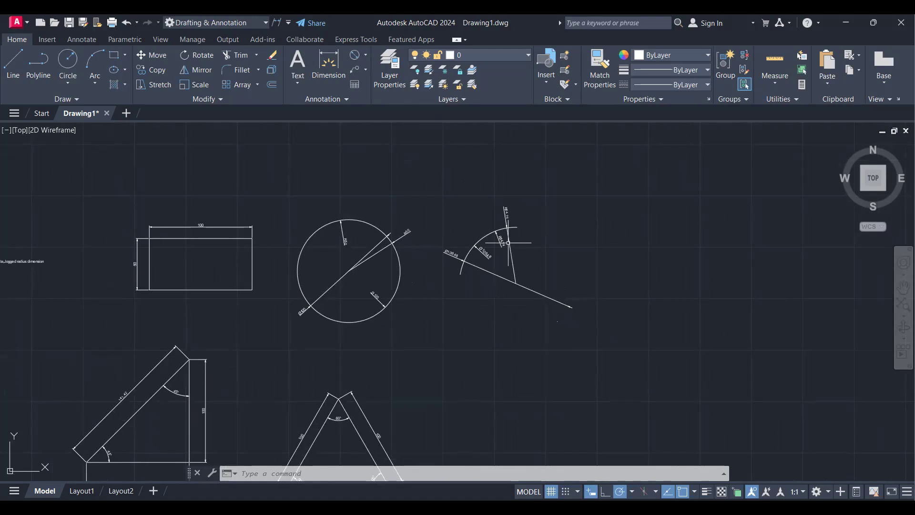
{"action": "left_click", "coordinate": [365, 56]}
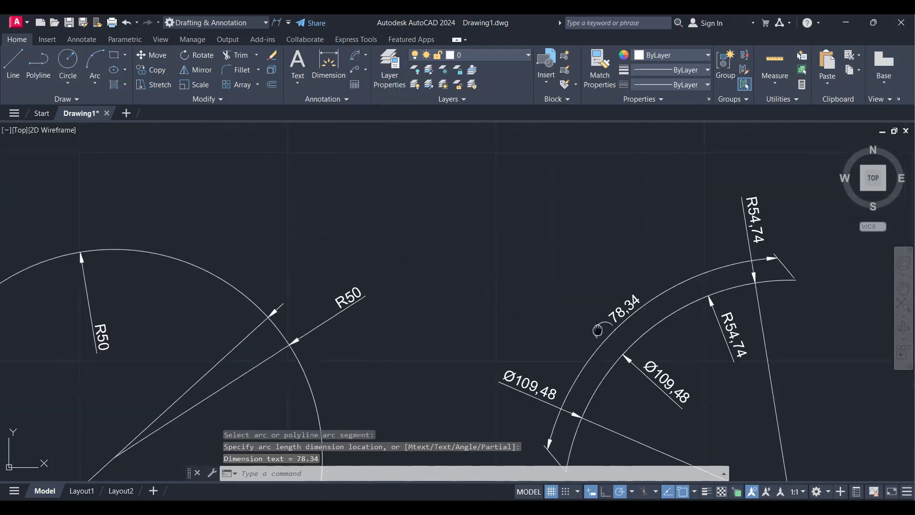
{"action": "scroll", "coordinate": [543, 400], "scroll_direction": "up", "scroll_amount": 1}
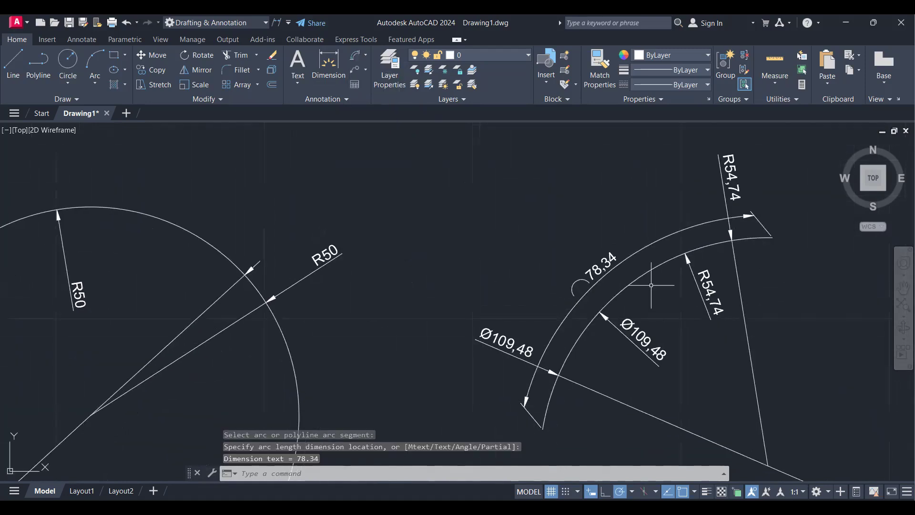
{"action": "scroll", "coordinate": [542, 284], "scroll_direction": "down", "scroll_amount": 3}
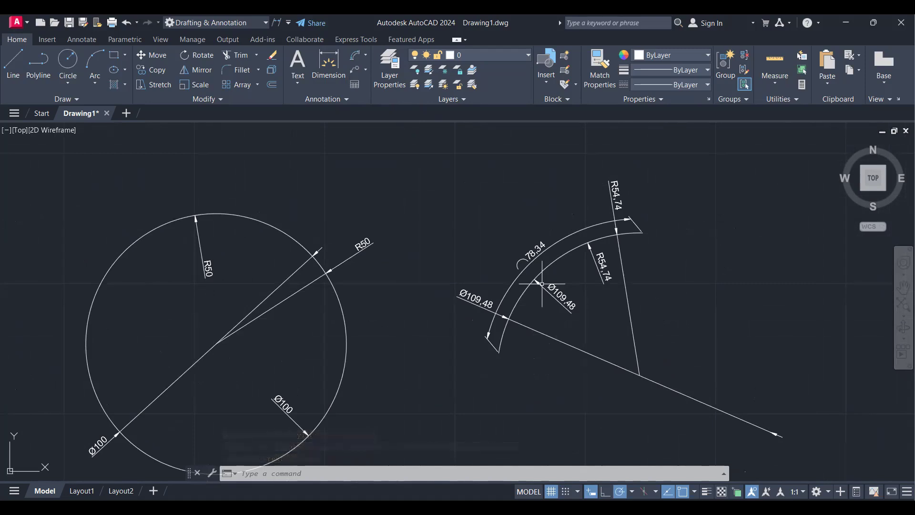
Add an ordinate dimension to a point inside the rectangle, ending its leader up and to the right of the point.
{"action": "left_click", "coordinate": [365, 55]}
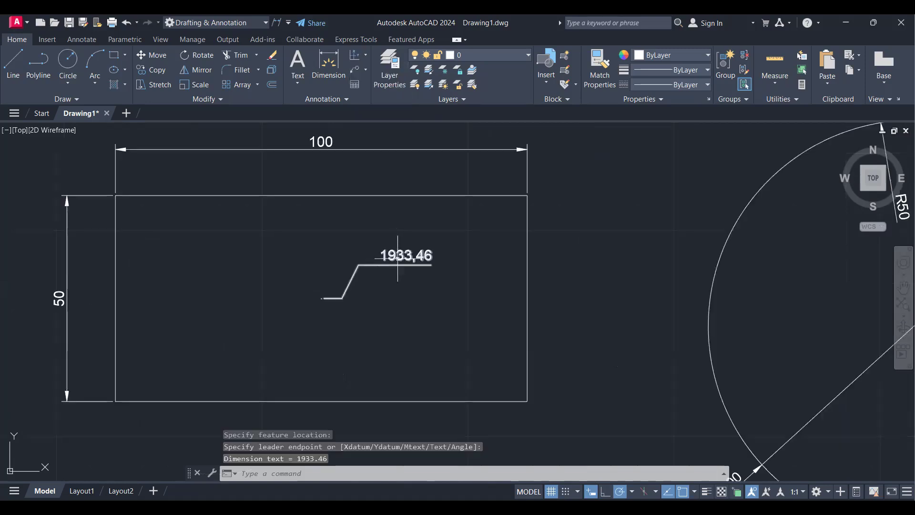
{"action": "scroll", "coordinate": [396, 234], "scroll_direction": "up", "scroll_amount": 3}
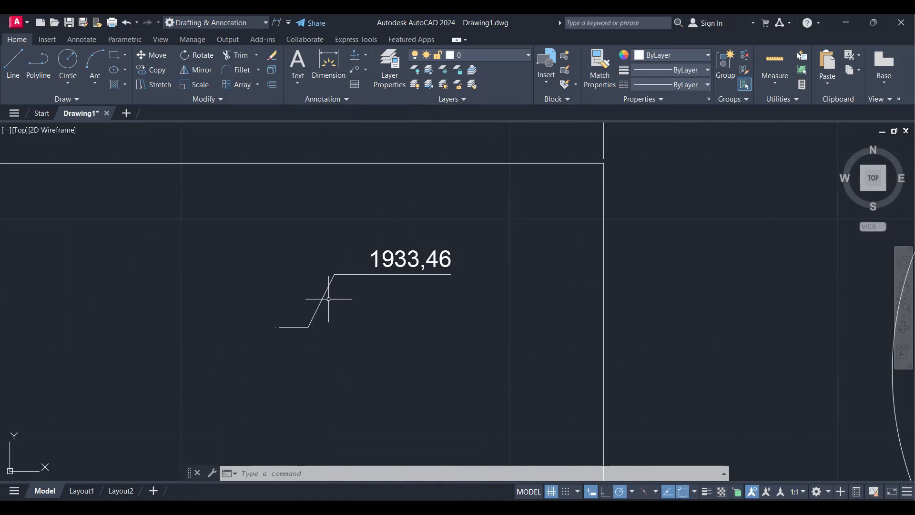
{"action": "scroll", "coordinate": [328, 299], "scroll_direction": "down", "scroll_amount": 5}
{"action": "scroll", "coordinate": [296, 269], "scroll_direction": "up", "scroll_amount": 2}
{"action": "scroll", "coordinate": [296, 269], "scroll_direction": "up", "scroll_amount": 2}
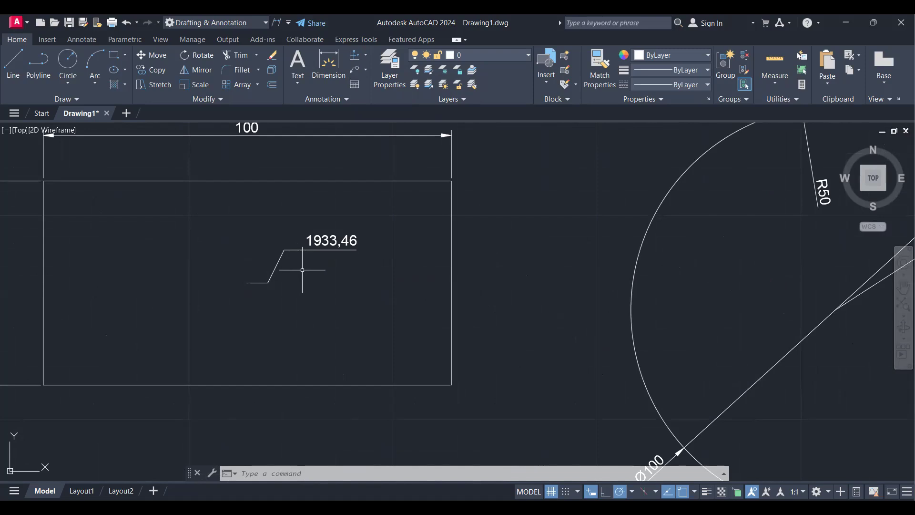
Draw a second three-point arc with a radius of about 43 to the right of the equilateral triangle.
{"action": "left_click", "coordinate": [365, 56]}
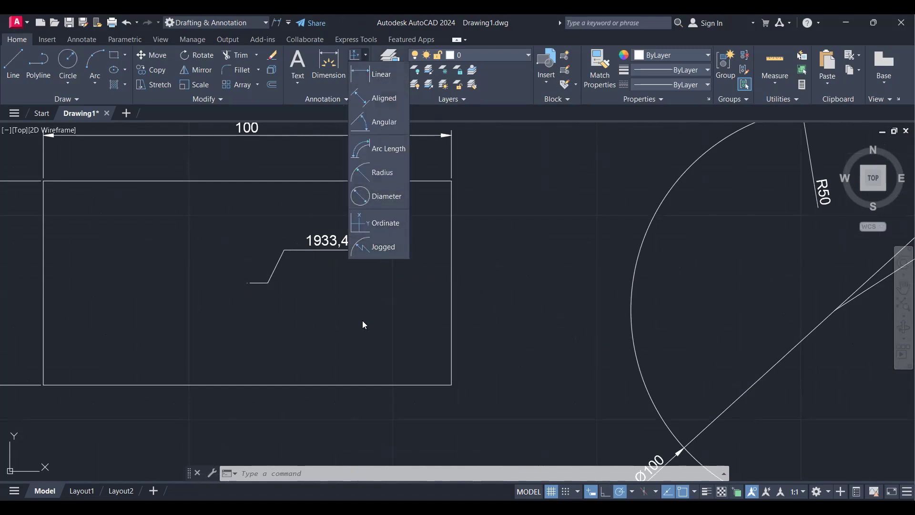
{"action": "scroll", "coordinate": [341, 305], "scroll_direction": "down", "scroll_amount": 2}
{"action": "middle_click_drag", "start_coordinate": [430, 306], "coordinate": [143, 97]}
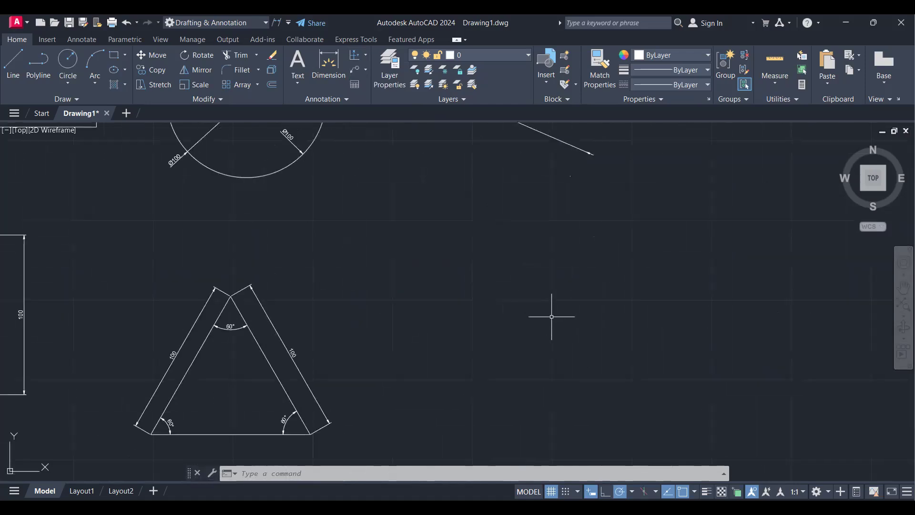
{"action": "type", "text": "c"}
{"action": "key", "text": "BackSpace"}
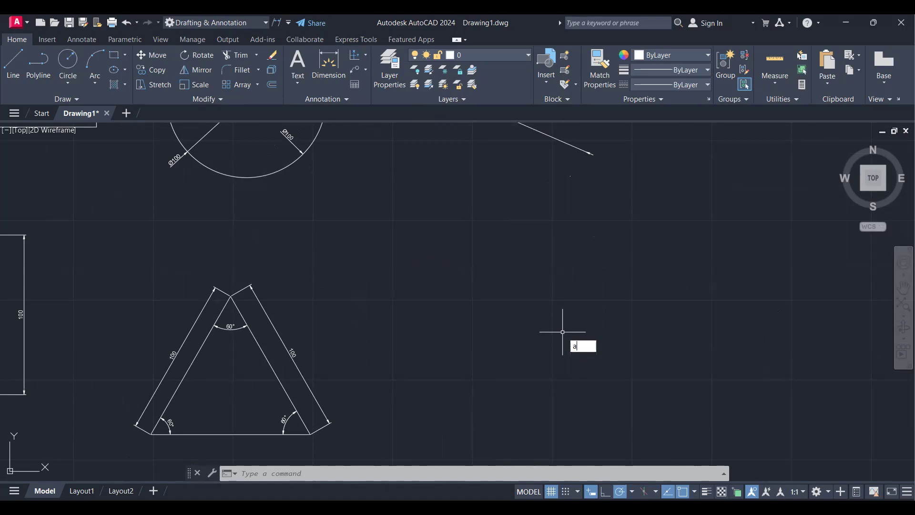
{"action": "key", "text": "Return"}
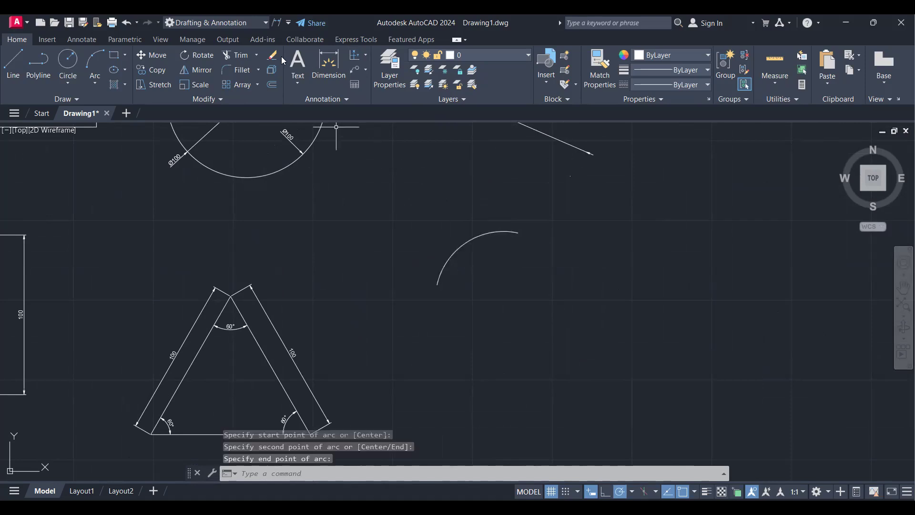
Add a jogged radius dimension on the inner side of the arc beside the equilateral triangle.
{"action": "left_click", "coordinate": [366, 56]}
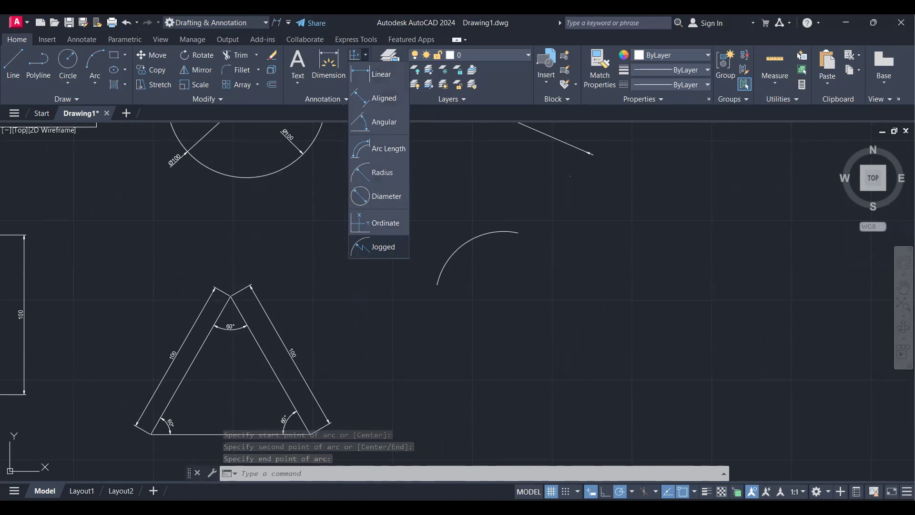
{"action": "left_click", "coordinate": [378, 246]}
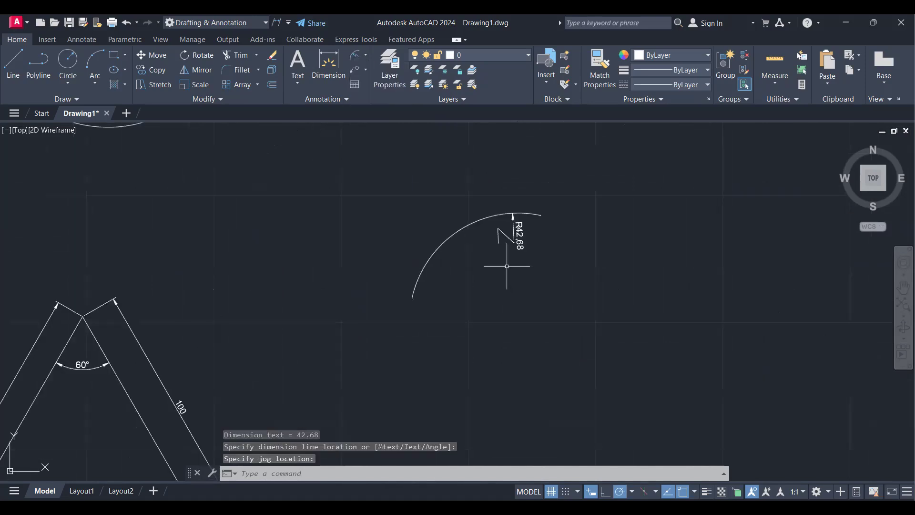
{"action": "scroll", "coordinate": [528, 273], "scroll_direction": "up", "scroll_amount": 3}
{"action": "scroll", "coordinate": [485, 311], "scroll_direction": "down", "scroll_amount": 2}
{"action": "scroll", "coordinate": [485, 311], "scroll_direction": "down", "scroll_amount": 4}
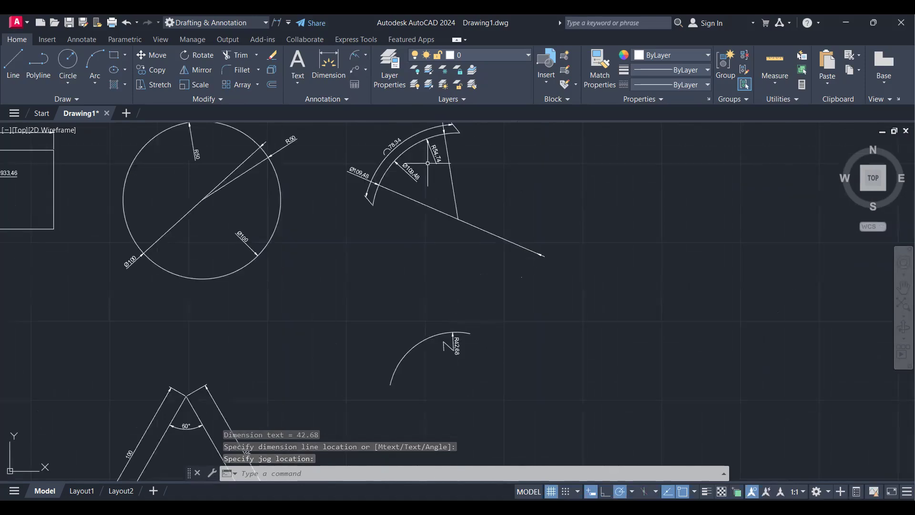
Compare the jogged radius dimension on the lower arc with the radius, diameter and arc length dimensions on the upper arc.
{"action": "left_click", "coordinate": [464, 348]}
{"action": "scroll", "coordinate": [478, 381], "scroll_direction": "down", "scroll_amount": 3}
{"action": "scroll", "coordinate": [474, 397], "scroll_direction": "up", "scroll_amount": 5}
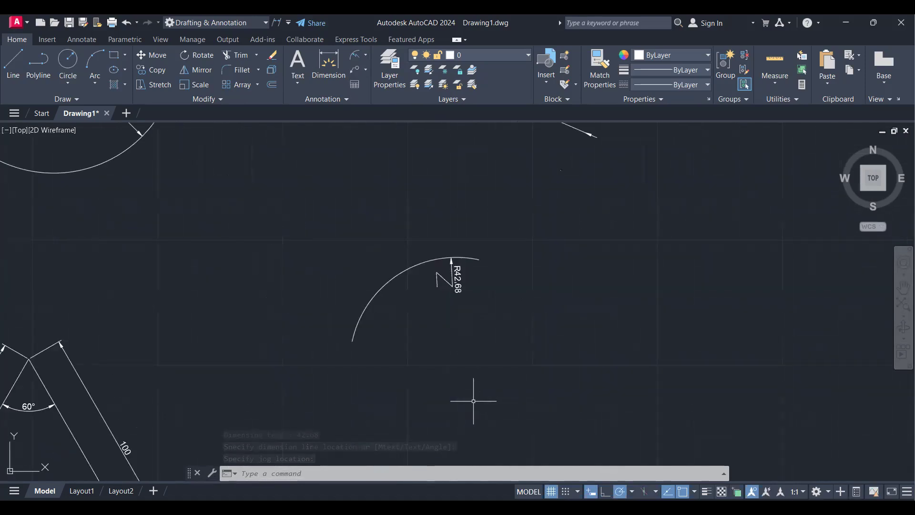
{"action": "scroll", "coordinate": [523, 306], "scroll_direction": "down", "scroll_amount": 1}
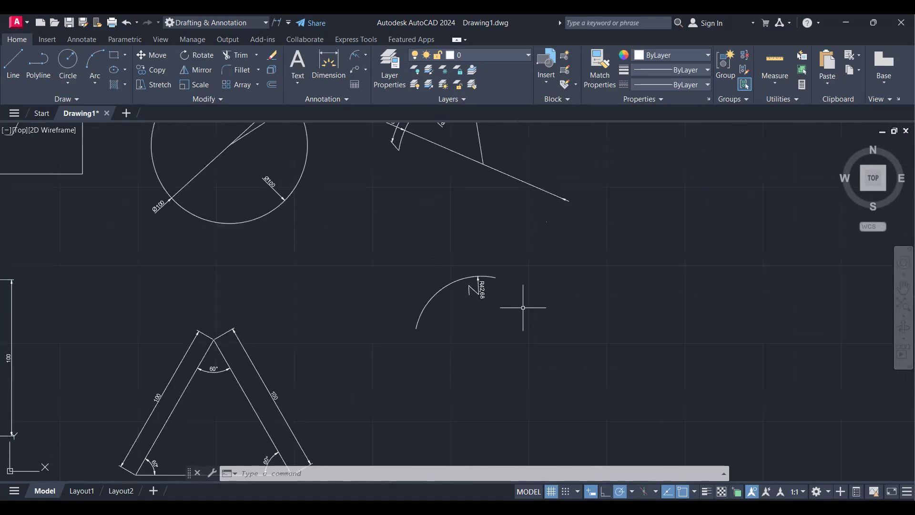
{"action": "scroll", "coordinate": [451, 139], "scroll_direction": "down", "scroll_amount": 1}
{"action": "middle_click_drag", "start_coordinate": [466, 175], "coordinate": [471, 323]}
{"action": "scroll", "coordinate": [447, 243], "scroll_direction": "up", "scroll_amount": 2}
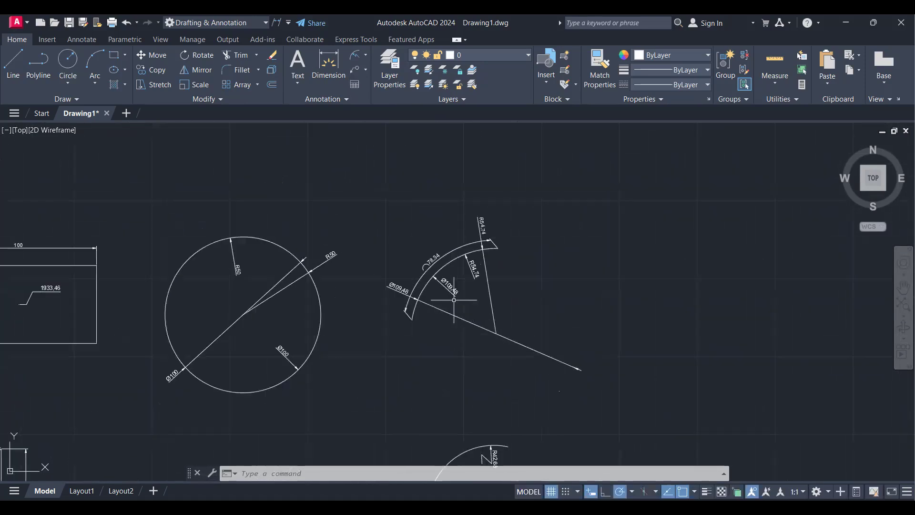
{"action": "scroll", "coordinate": [471, 333], "scroll_direction": "down", "scroll_amount": 4}
{"action": "scroll", "coordinate": [489, 389], "scroll_direction": "up", "scroll_amount": 6}
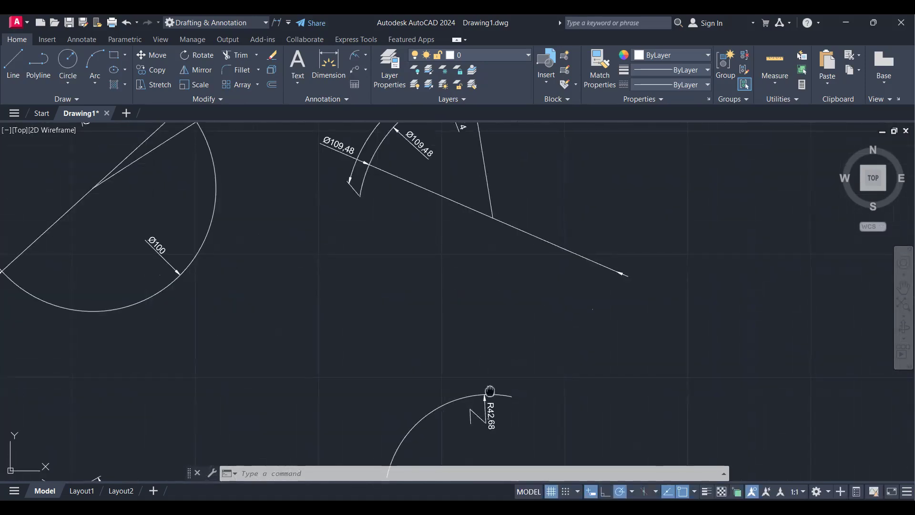
Draw an ellipse with a 100-long horizontal axis and a 150 distance to the other axis, right of the existing shapes.
{"action": "middle_click_drag", "start_coordinate": [490, 390], "coordinate": [423, 215]}
{"action": "scroll", "coordinate": [422, 304], "scroll_direction": "down", "scroll_amount": 1}
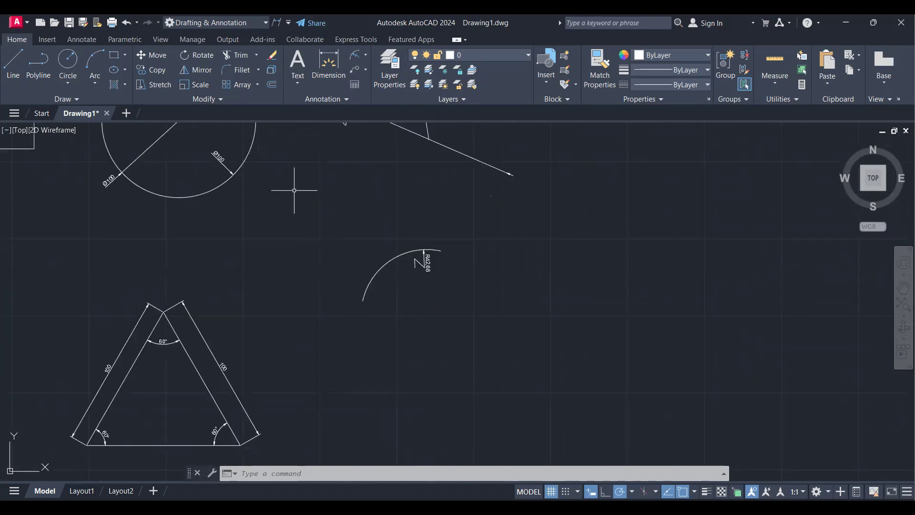
{"action": "scroll", "coordinate": [302, 189], "scroll_direction": "down", "scroll_amount": 2}
{"action": "middle_click_drag", "start_coordinate": [389, 240], "coordinate": [348, 315]}
{"action": "type", "text": "EL"}
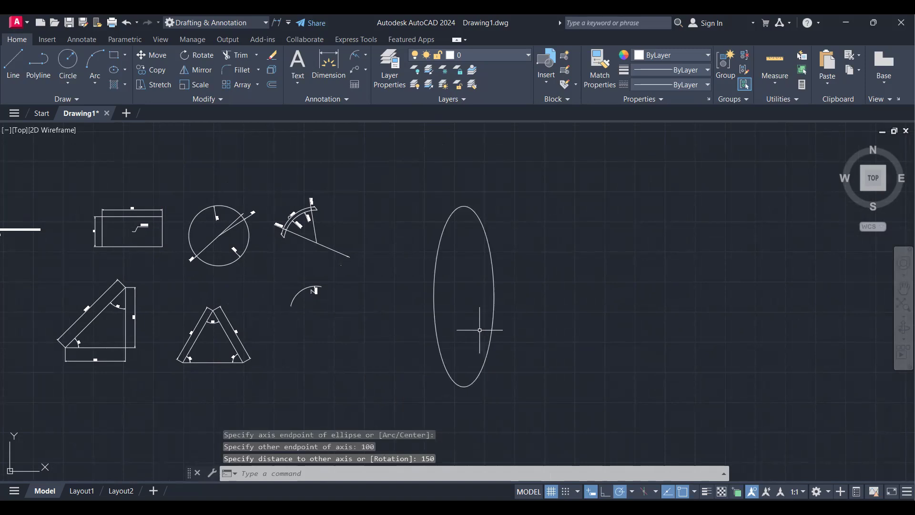
{"action": "scroll", "coordinate": [472, 324], "scroll_direction": "down", "scroll_amount": 3}
{"action": "scroll", "coordinate": [423, 307], "scroll_direction": "up", "scroll_amount": 4}
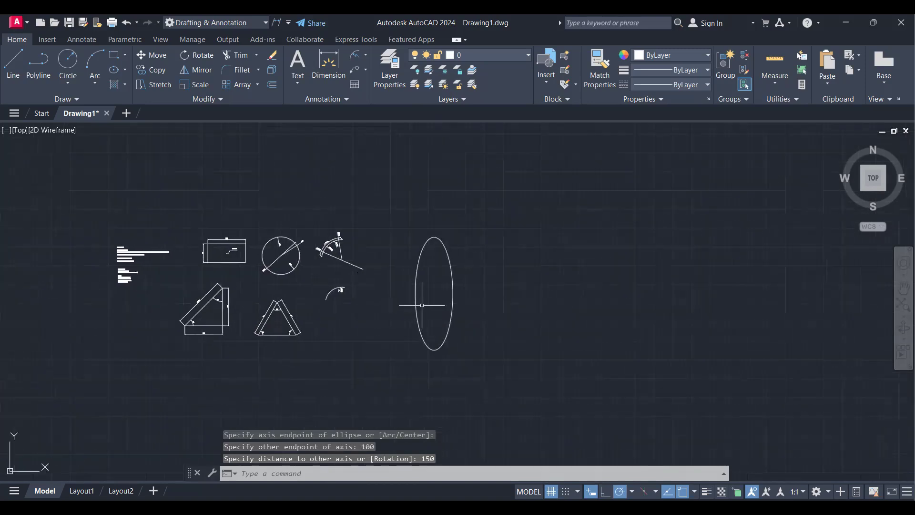
Try to add a radius dimension to the ellipse.
{"action": "left_click", "coordinate": [367, 56]}
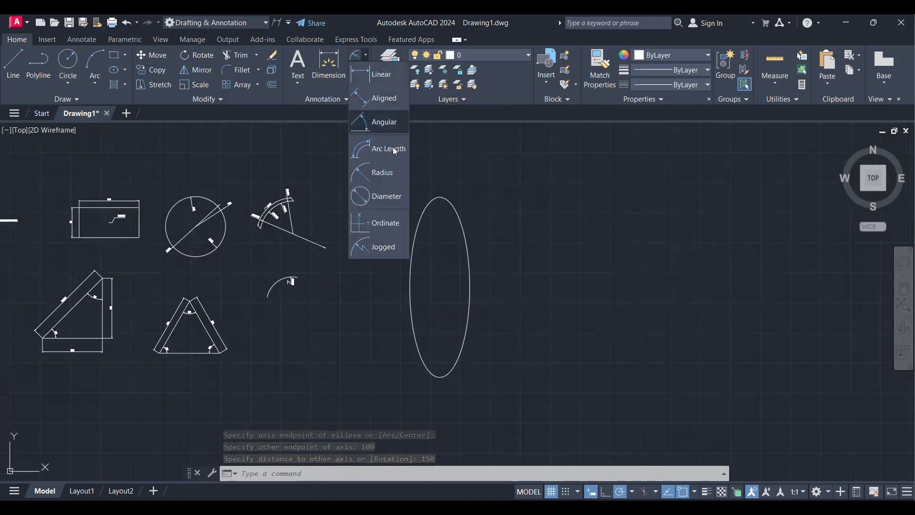
{"action": "left_click", "coordinate": [386, 177]}
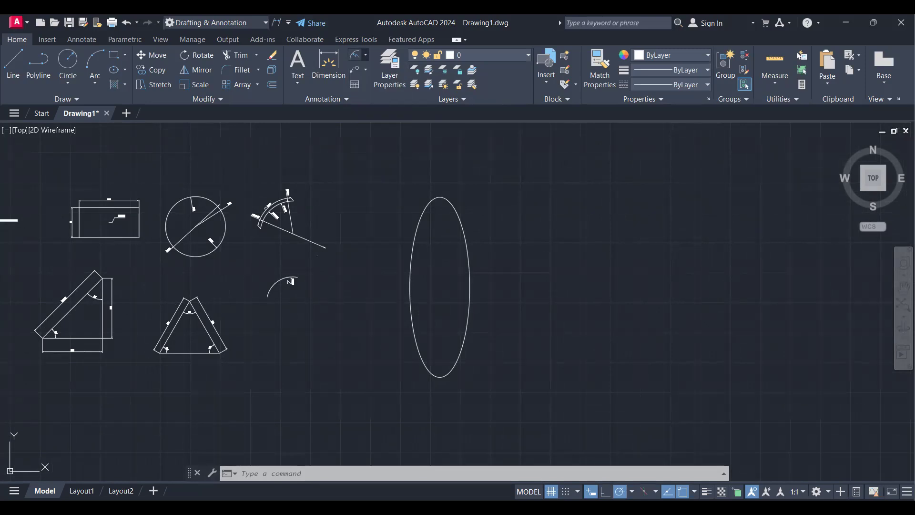
{"action": "left_click", "coordinate": [463, 233]}
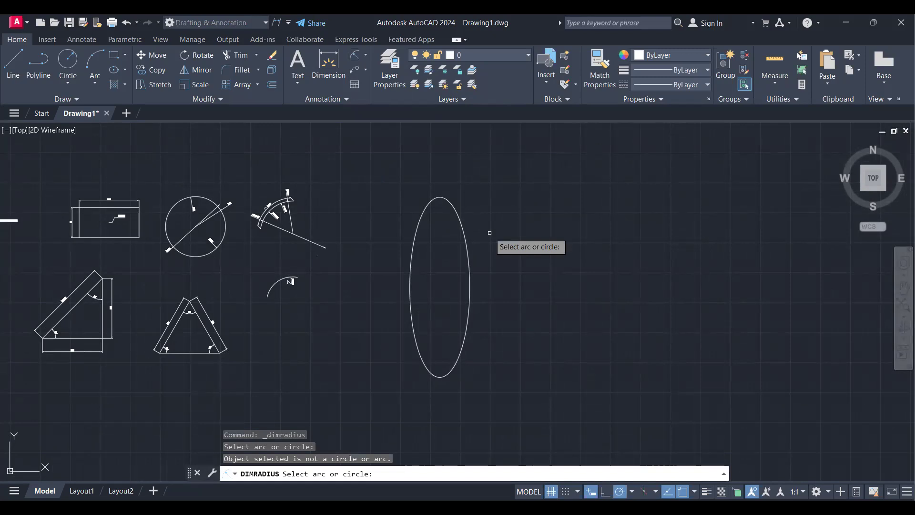
{"action": "key", "text": "Return"}
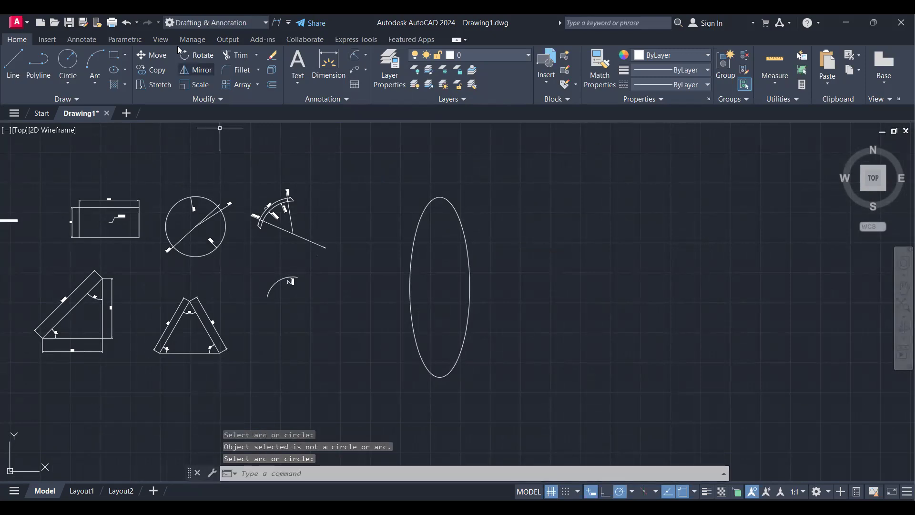
Add linear dimensions for the ellipse's full width below it and for its center-to-top distance on the right side.
{"action": "left_click", "coordinate": [367, 56]}
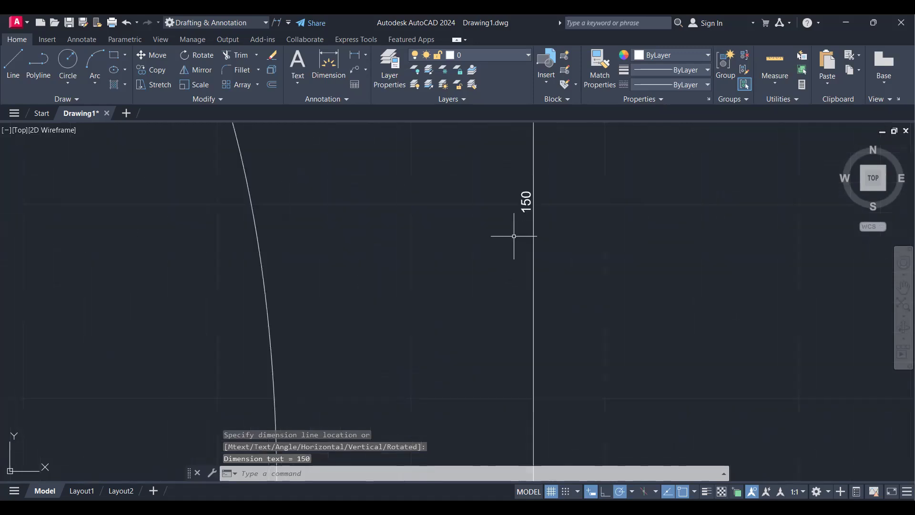
{"action": "scroll", "coordinate": [510, 235], "scroll_direction": "down", "scroll_amount": 5}
{"action": "scroll", "coordinate": [522, 239], "scroll_direction": "up", "scroll_amount": 5}
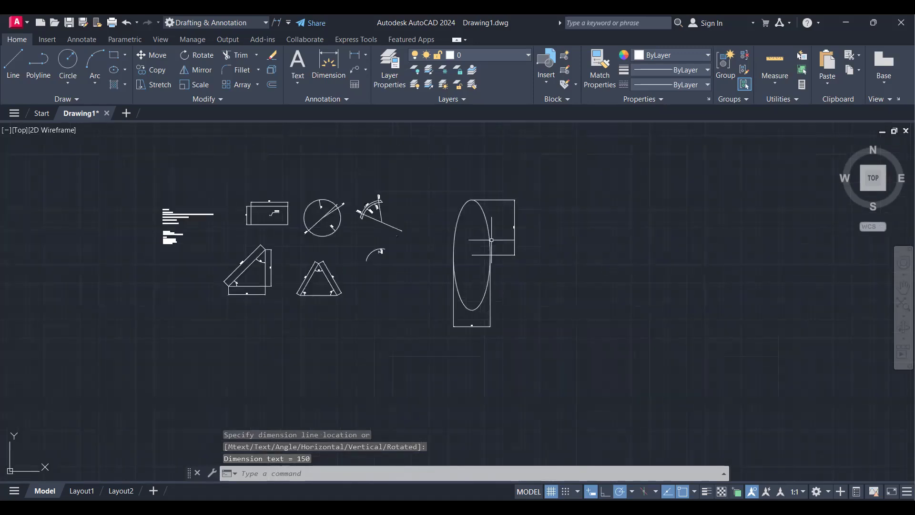
{"action": "scroll", "coordinate": [477, 243], "scroll_direction": "up", "scroll_amount": 2}
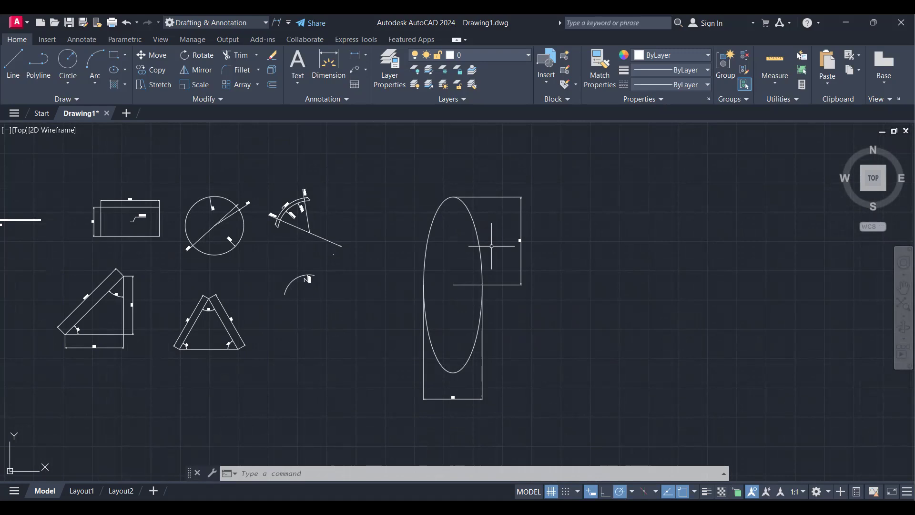
Draw a 100 by 50 rectangle to the right of the ellipse and a circle of radius 50 beside it.
{"action": "scroll", "coordinate": [513, 271], "scroll_direction": "down", "scroll_amount": 2}
{"action": "middle_click_drag", "start_coordinate": [494, 278], "coordinate": [372, 278]}
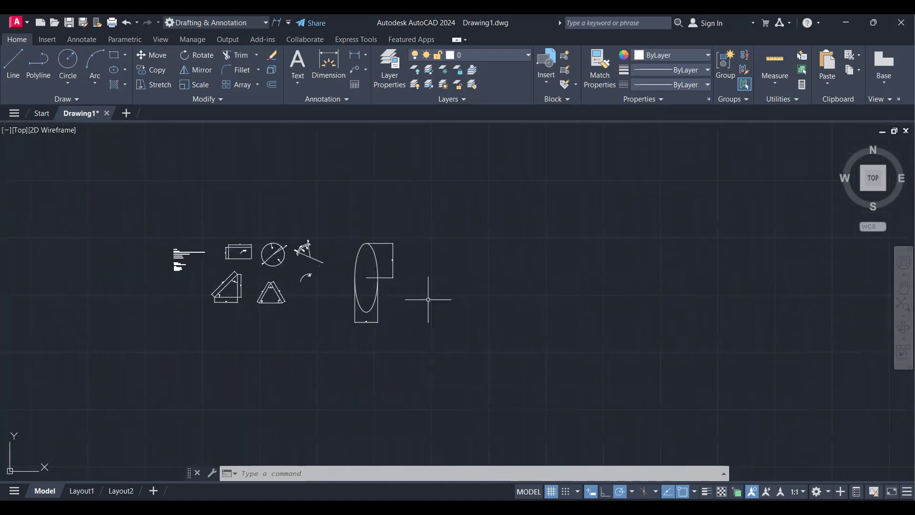
{"action": "scroll", "coordinate": [476, 324], "scroll_direction": "up", "scroll_amount": 1}
{"action": "type", "text": "REC"}
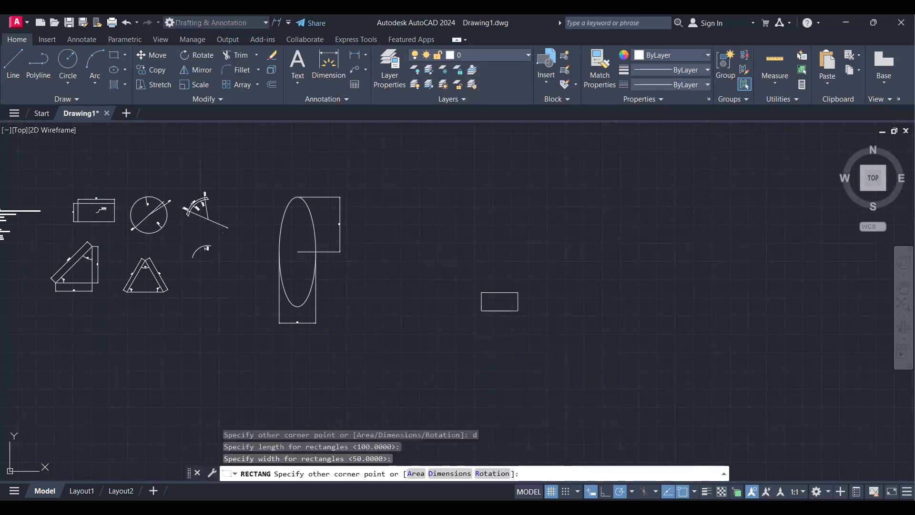
{"action": "left_click", "coordinate": [518, 334]}
{"action": "scroll", "coordinate": [518, 335], "scroll_direction": "up", "scroll_amount": 2}
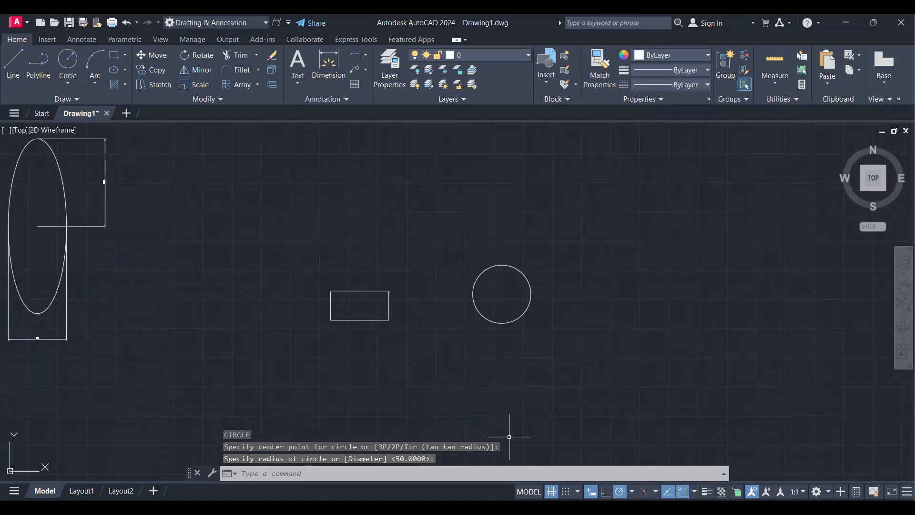
Draw an equilateral triangle with sides of 100 below and right of the circle, and an arc above and right of the triangle.
{"action": "type", "text": "l"}
{"action": "key", "text": "Return"}
{"action": "left_click", "coordinate": [554, 411]}
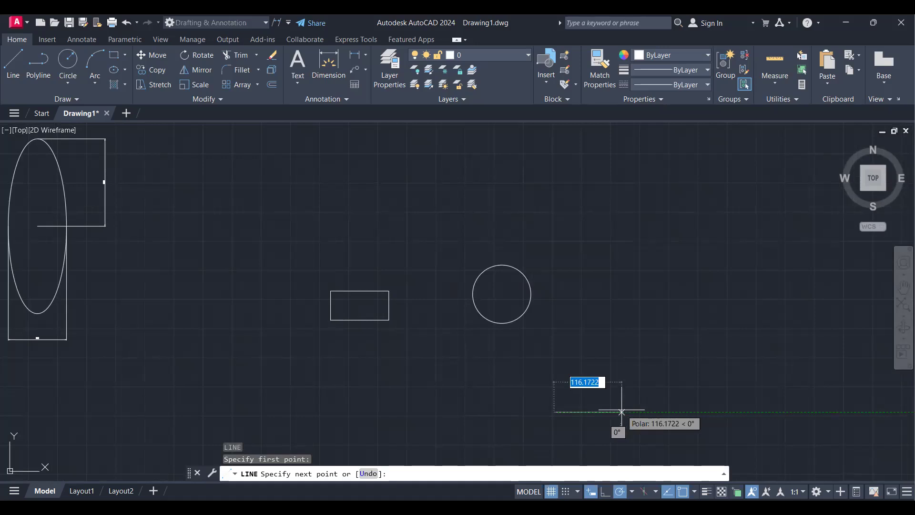
{"action": "type", "text": "100"}
{"action": "key", "text": "Return"}
{"action": "type", "text": "100"}
{"action": "key", "text": "Return"}
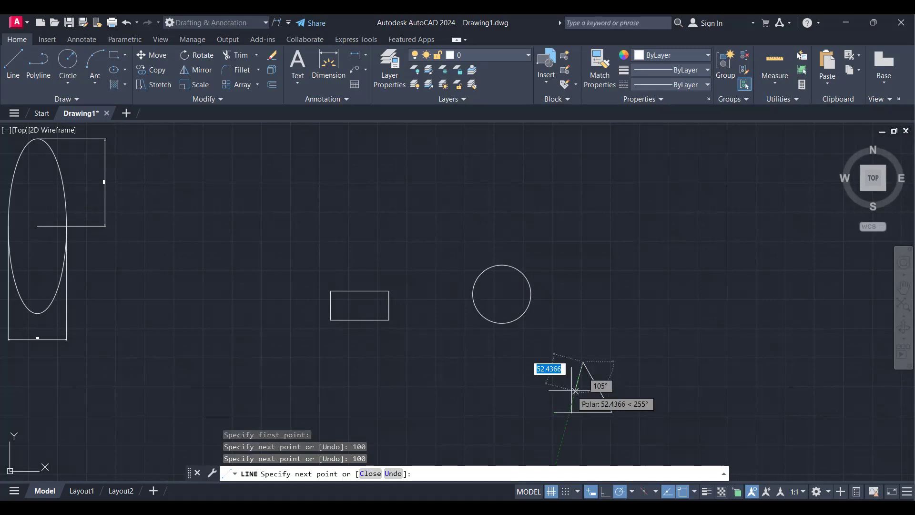
{"action": "type", "text": "c"}
{"action": "key", "text": "Return"}
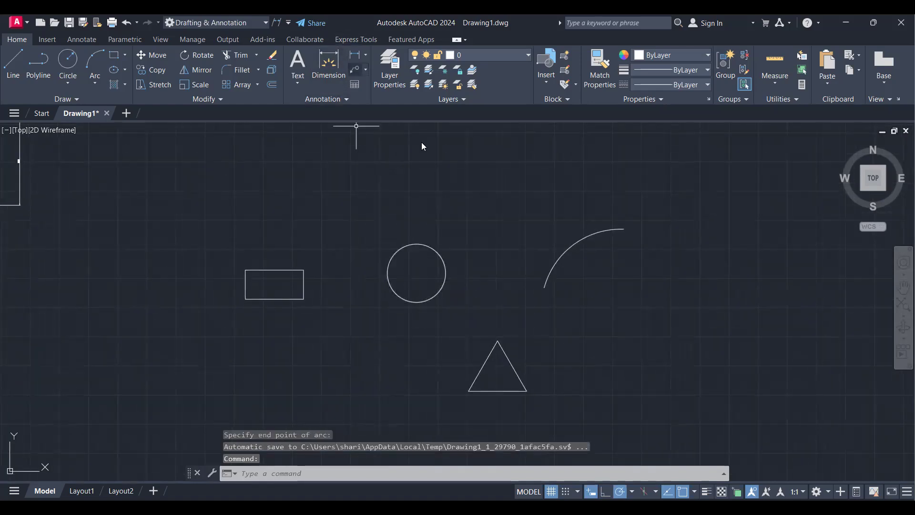
Dimension the new rectangle's length and width, the circle's diameter, the arc's radius and an angle using the DIM command.
{"action": "type", "text": "DIM"}
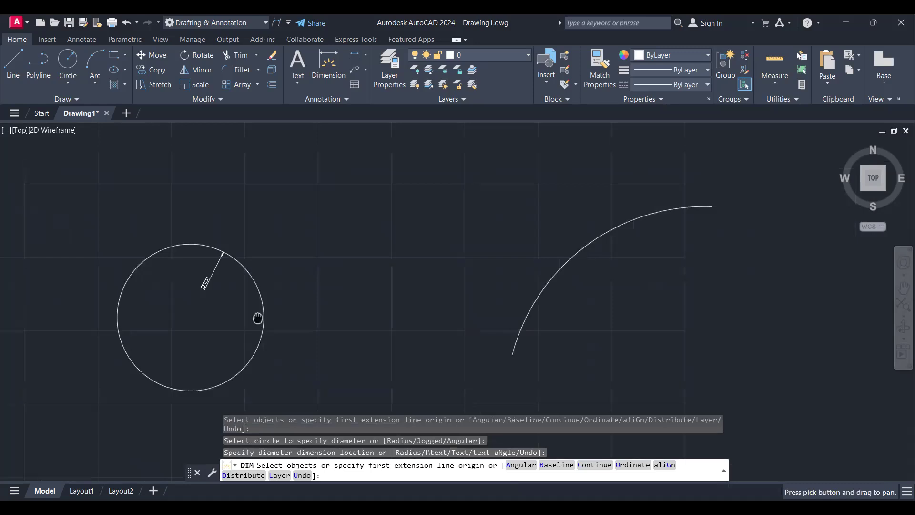
{"action": "scroll", "coordinate": [257, 315], "scroll_direction": "down", "scroll_amount": 1}
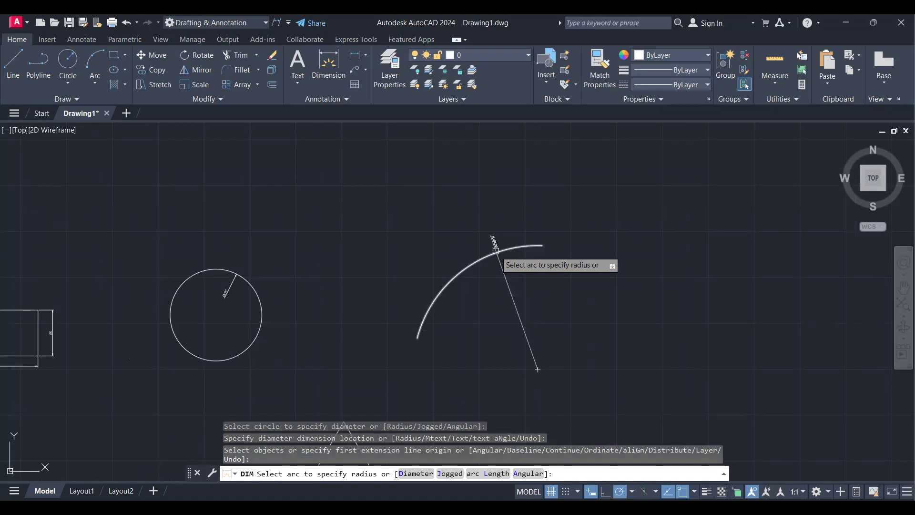
{"action": "left_click", "coordinate": [515, 288]}
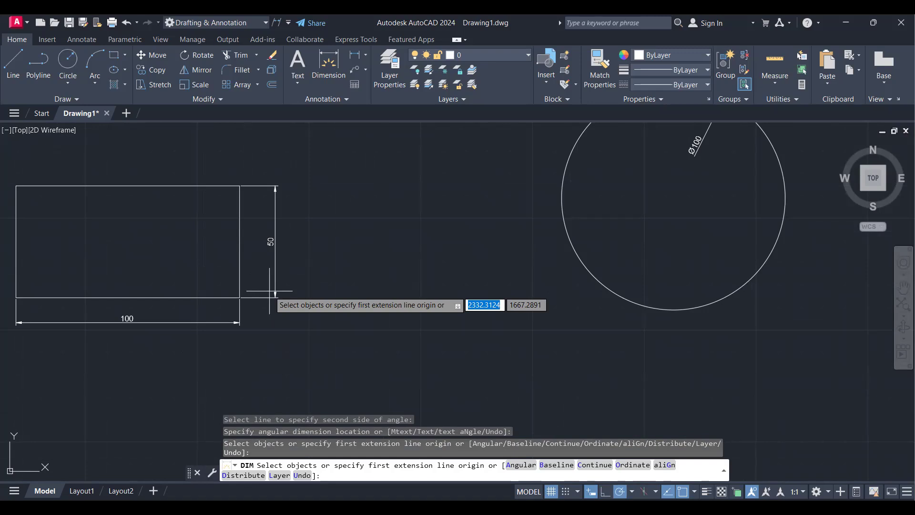
Draw three adjoining top-aligned rectangles about 69, 51 and 39 wide below the dimensioned triangle, and copy them down and to the left.
{"action": "scroll", "coordinate": [383, 258], "scroll_direction": "down", "scroll_amount": 4}
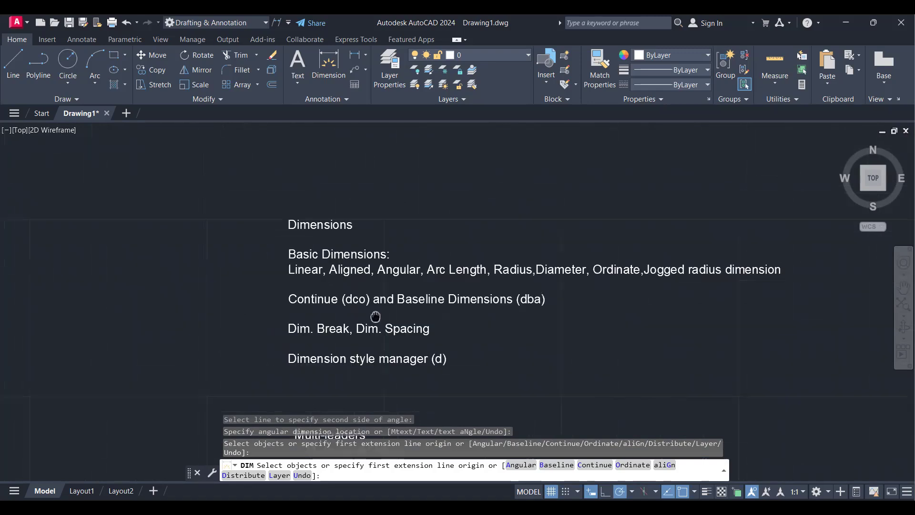
{"action": "middle_click_drag", "start_coordinate": [377, 316], "coordinate": [367, 322]}
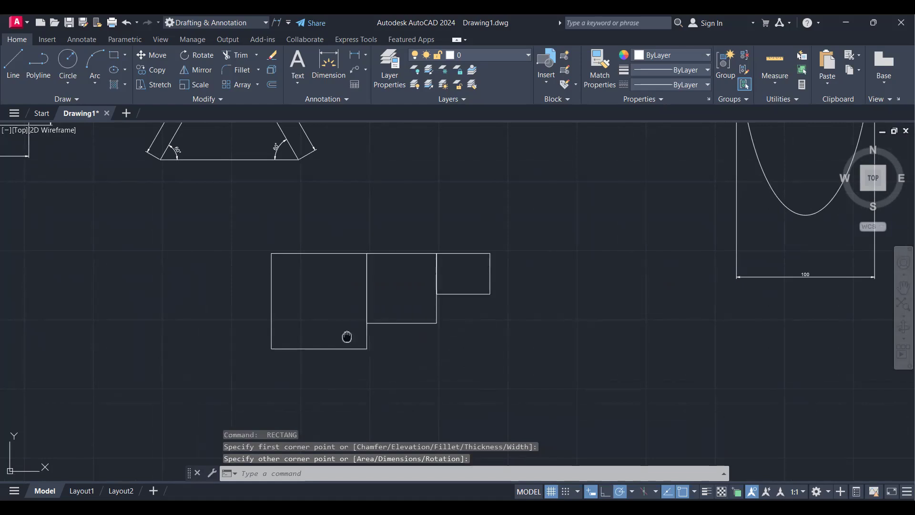
{"action": "middle_click_drag", "start_coordinate": [347, 337], "coordinate": [294, 296]}
{"action": "left_click", "coordinate": [527, 333]}
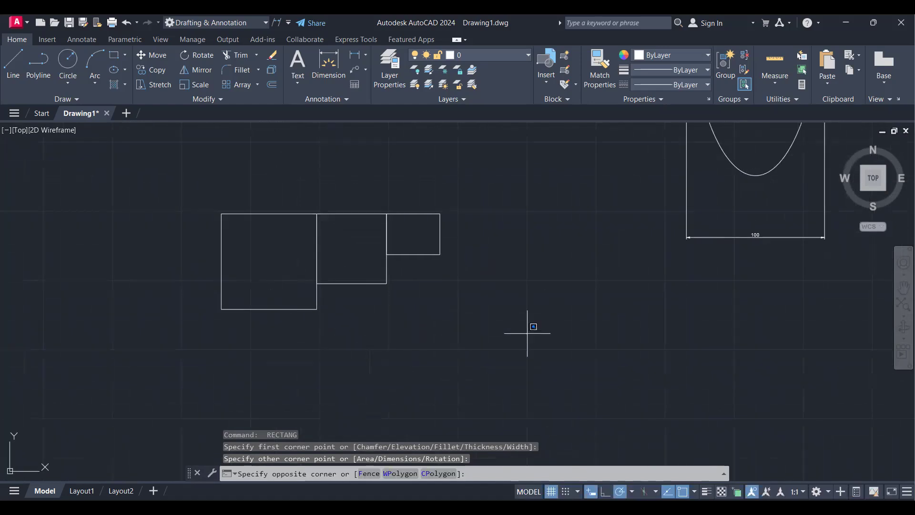
{"action": "left_click", "coordinate": [334, 300]}
{"action": "type", "text": "co"}
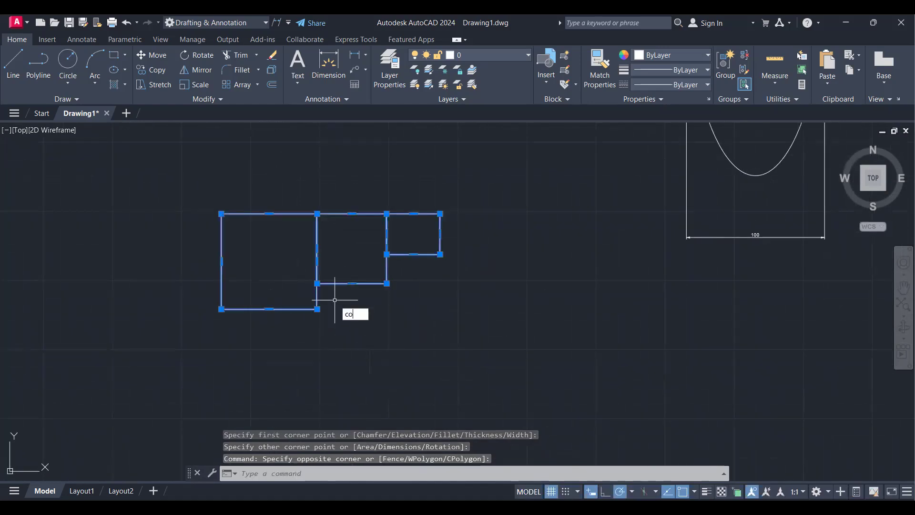
{"action": "key", "text": "Return"}
{"action": "left_click", "coordinate": [222, 309]}
{"action": "middle_click_drag", "start_coordinate": [210, 362], "coordinate": [230, 227]}
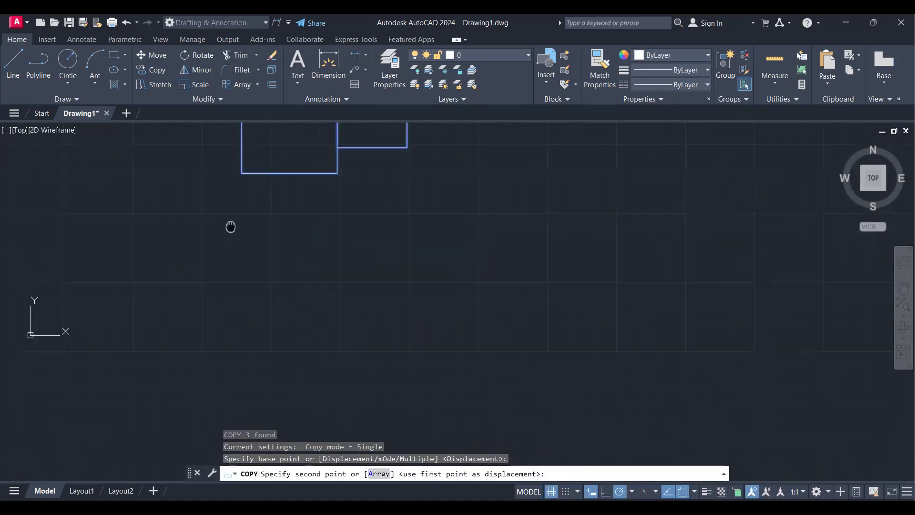
{"action": "left_click", "coordinate": [282, 315]}
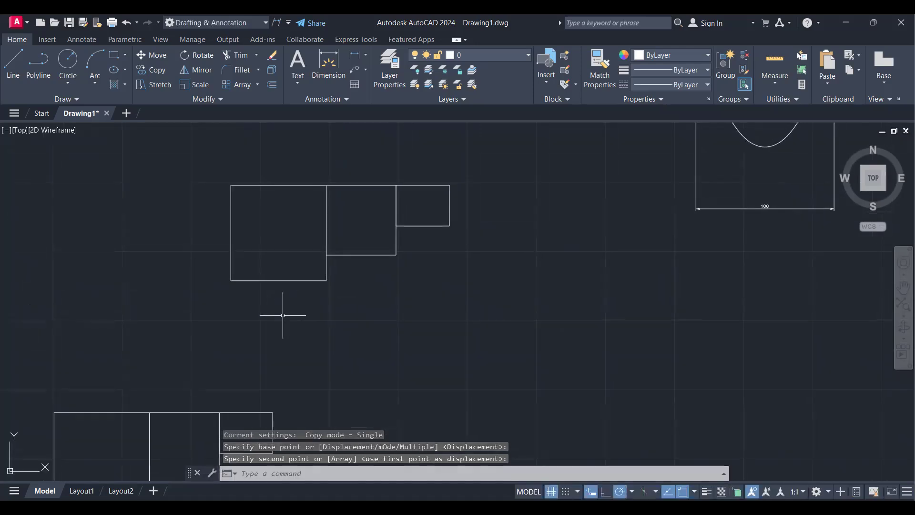
Add a row of linear dimensions below the upper three rectangles, and one below the largest rectangle of the lower copy.
{"action": "scroll", "coordinate": [137, 253], "scroll_direction": "down", "scroll_amount": 4}
{"action": "scroll", "coordinate": [102, 253], "scroll_direction": "up", "scroll_amount": 4}
{"action": "type", "text": "DIM"}
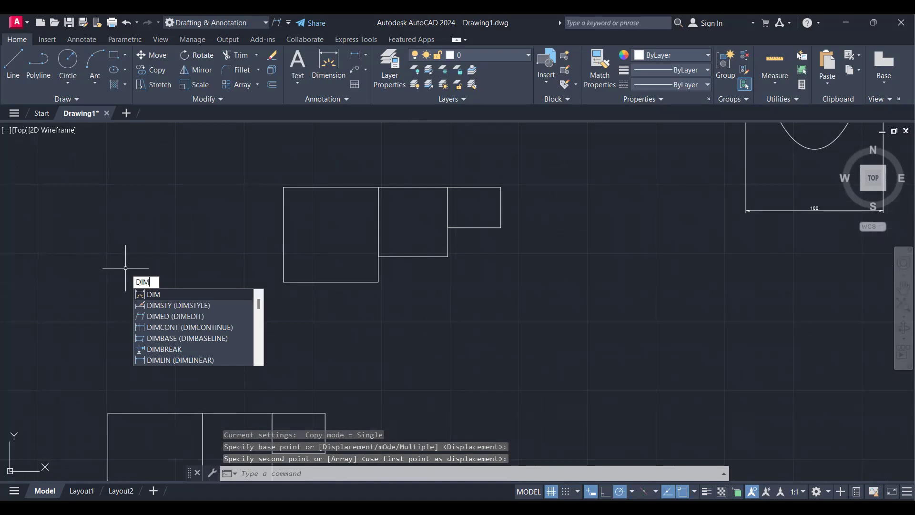
{"action": "key", "text": "Return"}
{"action": "scroll", "coordinate": [355, 299], "scroll_direction": "up", "scroll_amount": 4}
{"action": "type", "text": "c"}
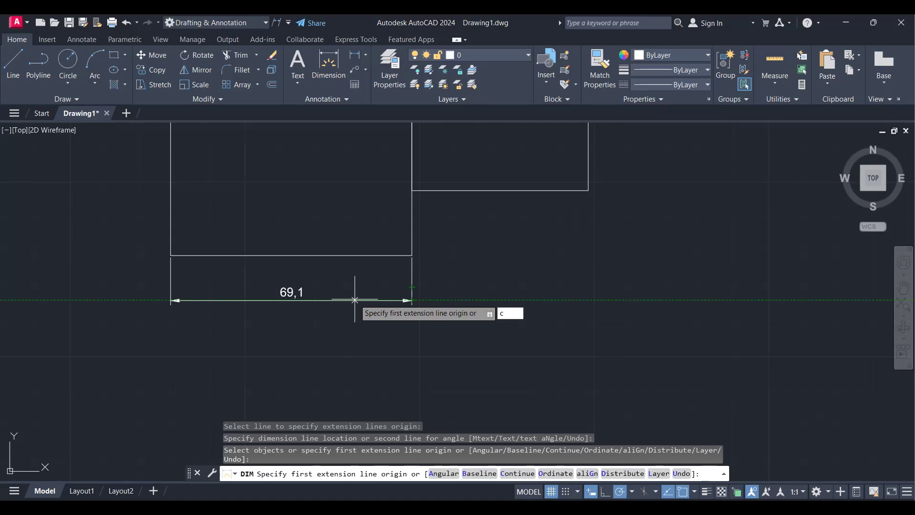
{"action": "key", "text": "Escape"}
{"action": "scroll", "coordinate": [355, 300], "scroll_direction": "down", "scroll_amount": 5}
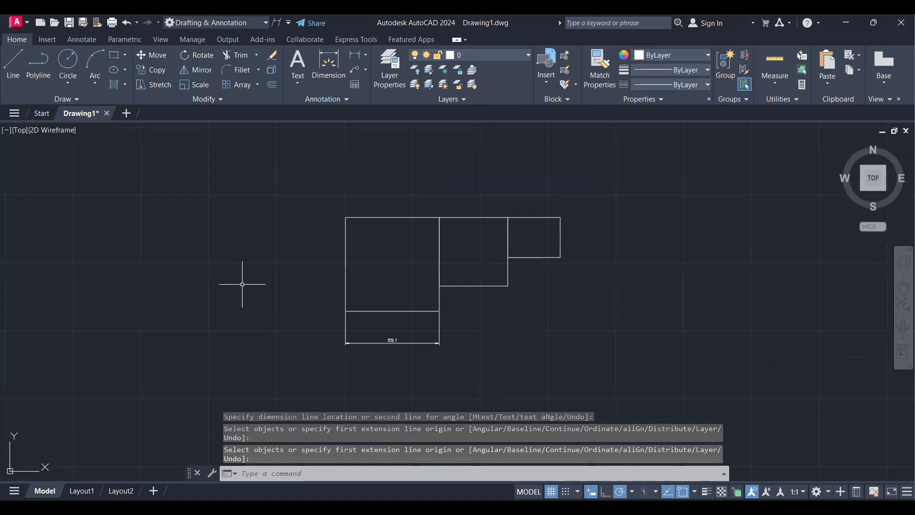
Continue the dimension under the lower copy's largest rectangle across the other two rectangles with the DCO command.
{"action": "type", "text": "DCO"}
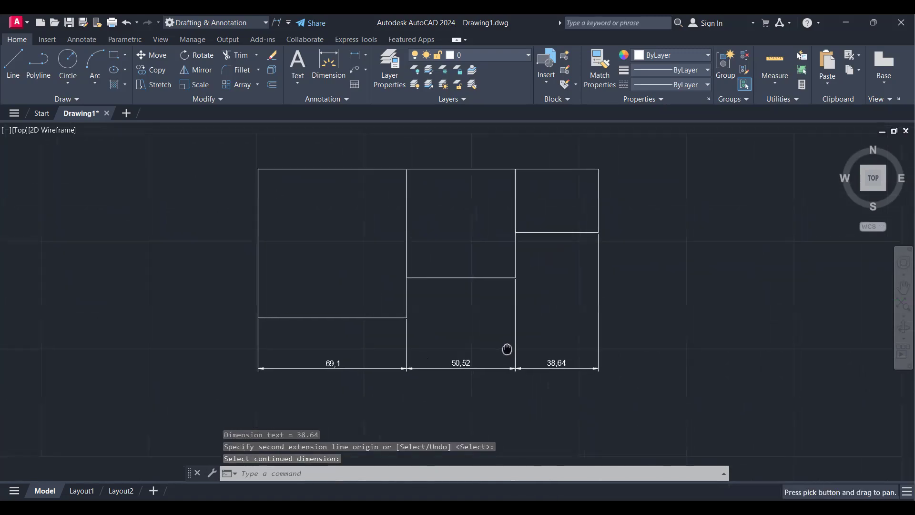
{"action": "scroll", "coordinate": [507, 350], "scroll_direction": "down", "scroll_amount": 4}
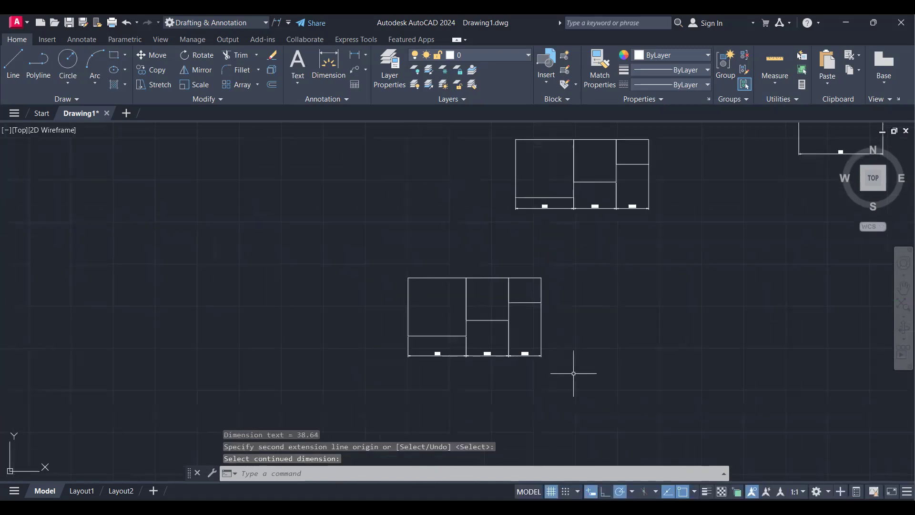
{"action": "scroll", "coordinate": [581, 374], "scroll_direction": "up", "scroll_amount": 2}
Delete the three linear dimensions below the lower copy of the rectangles.
{"action": "left_click", "coordinate": [593, 369]}
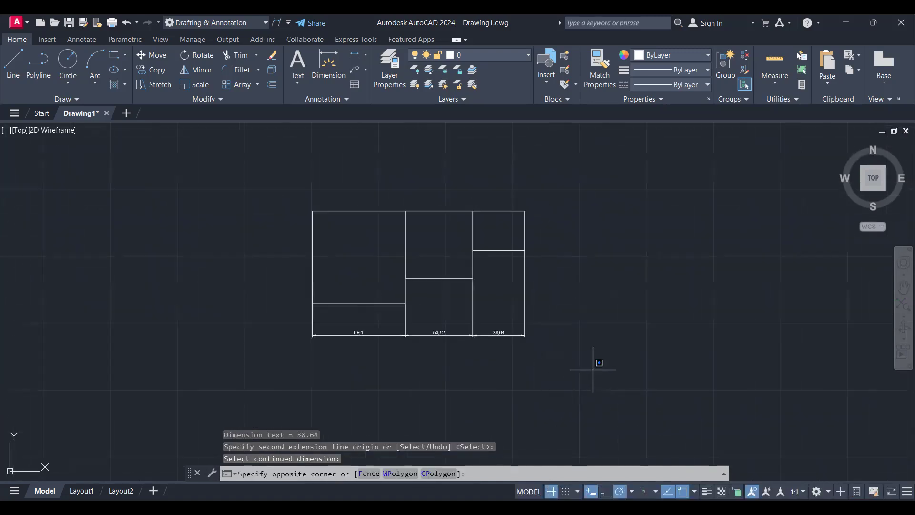
{"action": "left_click", "coordinate": [356, 346]}
{"action": "key", "text": "Delete"}
Add a linear dimension above the top edge of the largest rectangle in the lower copy using the DIM command.
{"action": "middle_click_drag", "start_coordinate": [359, 331], "coordinate": [333, 370]}
{"action": "middle_click_drag", "start_coordinate": [316, 333], "coordinate": [297, 347]}
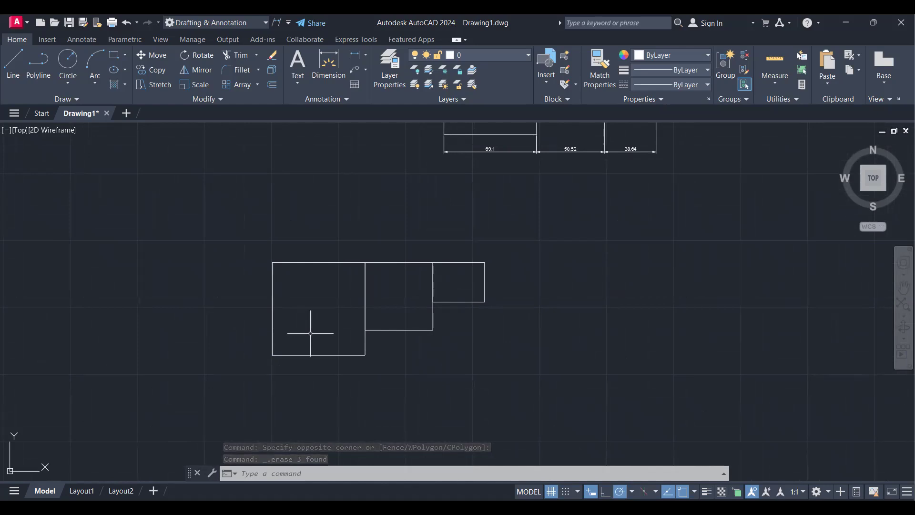
{"action": "scroll", "coordinate": [332, 340], "scroll_direction": "up", "scroll_amount": 2}
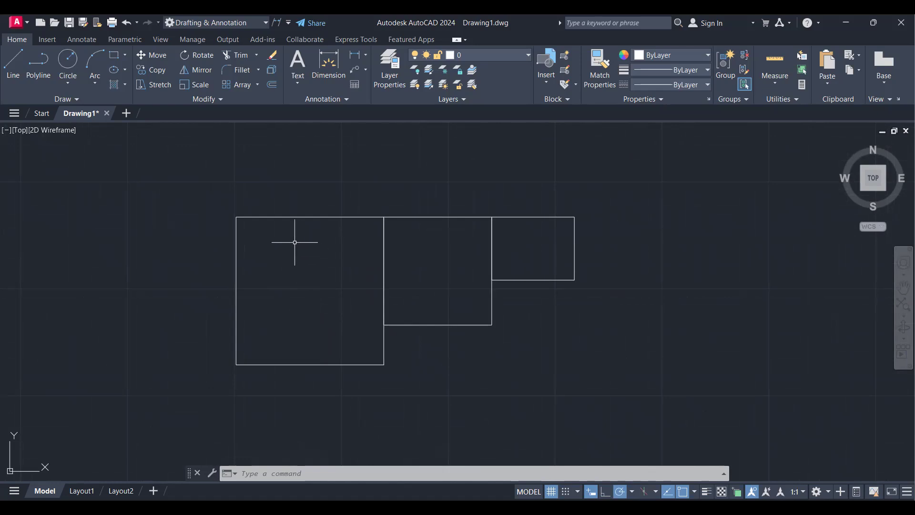
{"action": "scroll", "coordinate": [296, 241], "scroll_direction": "down", "scroll_amount": 4}
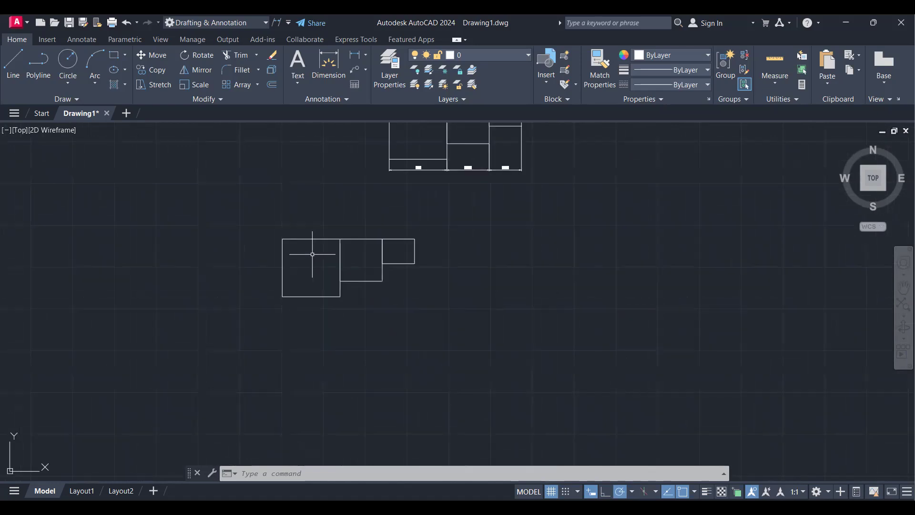
{"action": "type", "text": "DIm"}
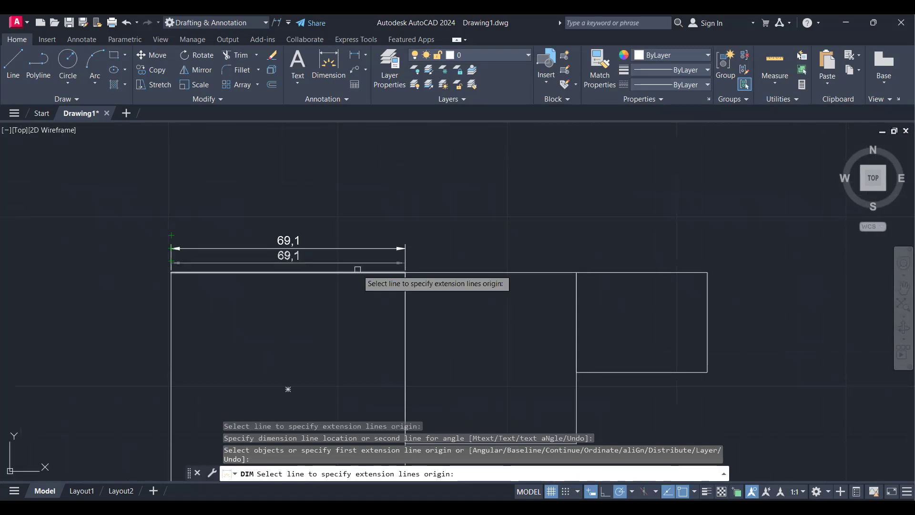
Add linear dimensions above the top edges of the other two rectangles in the lower copy using the DIM command.
{"action": "left_click", "coordinate": [357, 269]}
{"action": "left_click", "coordinate": [434, 273]}
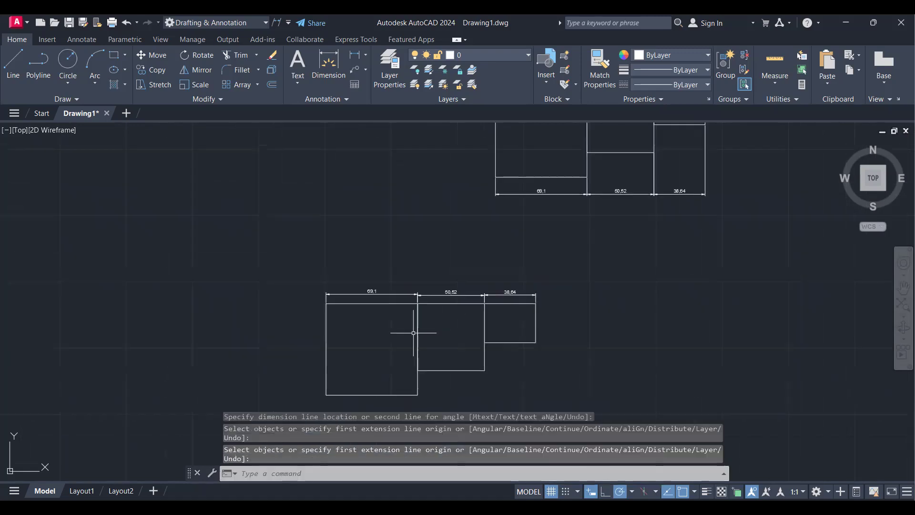
{"action": "mouse_move", "coordinate": [418, 327]}
{"action": "middle_mouse_down"}
{"action": "mouse_move", "coordinate": [423, 282]}
{"action": "mouse_move", "coordinate": [438, 257]}
{"action": "middle_mouse_up"}
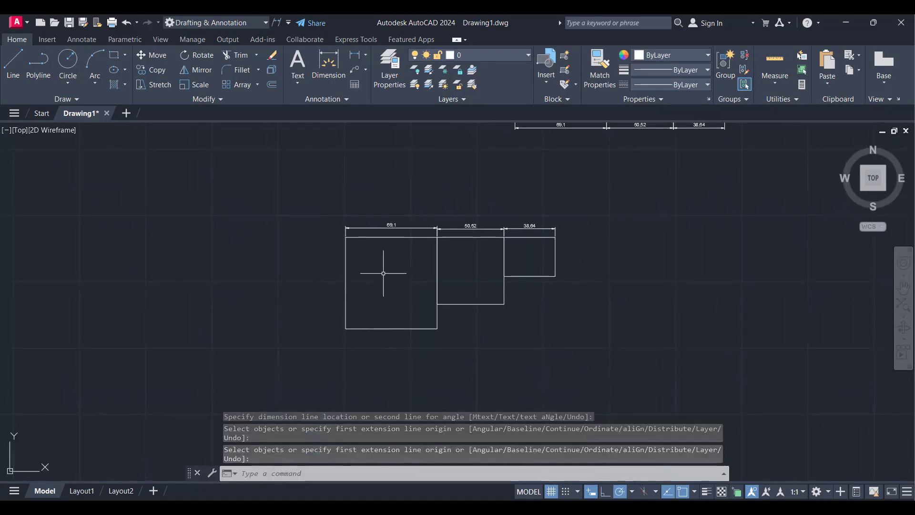
{"action": "scroll", "coordinate": [421, 224], "scroll_direction": "up", "scroll_amount": 4}
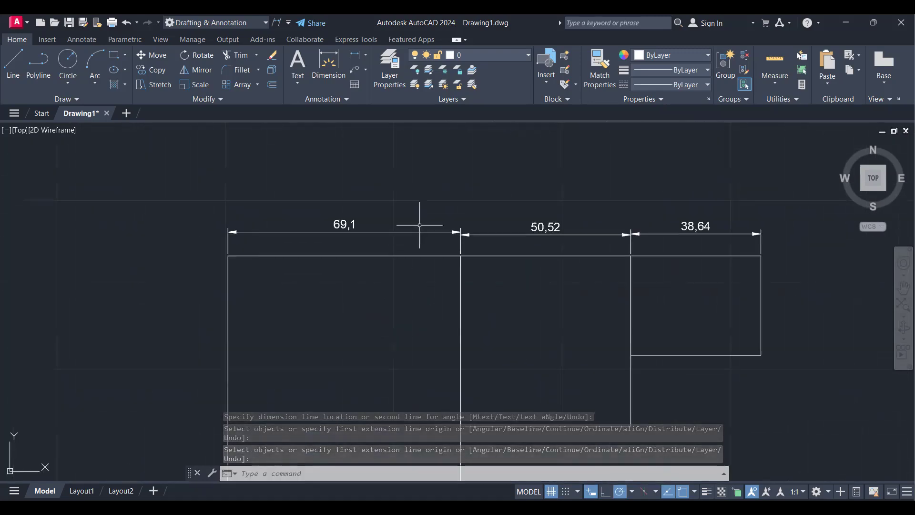
Delete the three dimensions above the lower copy and dimension the largest rectangle's top edge again with the DIM command.
{"action": "left_click", "coordinate": [780, 250]}
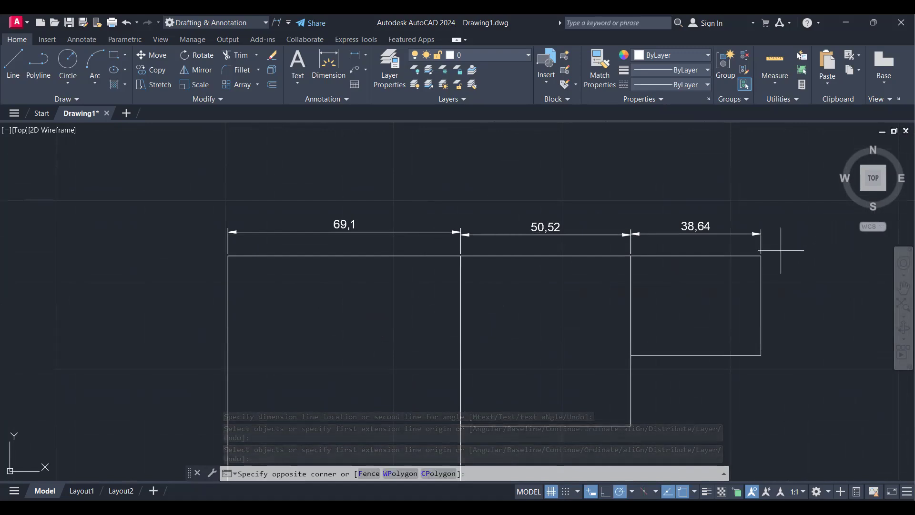
{"action": "left_click", "coordinate": [224, 198]}
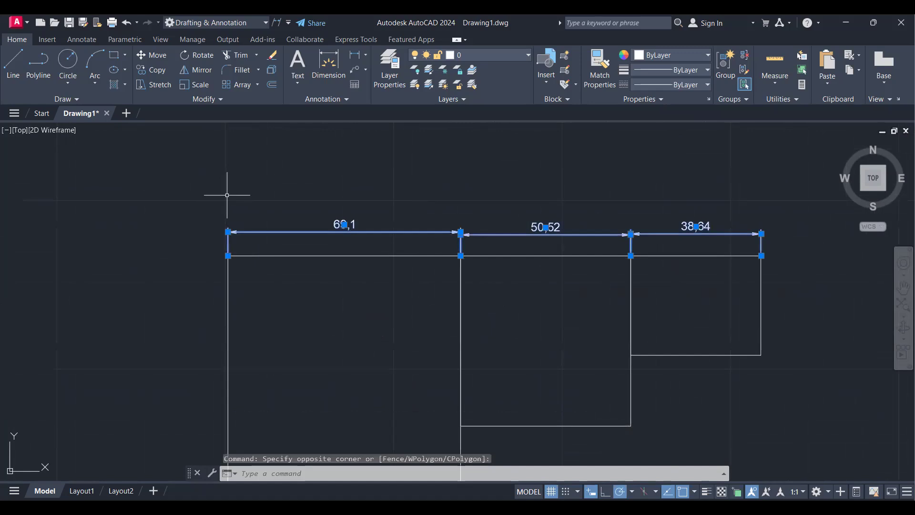
{"action": "key", "text": "Delete"}
{"action": "type", "text": "dim"}
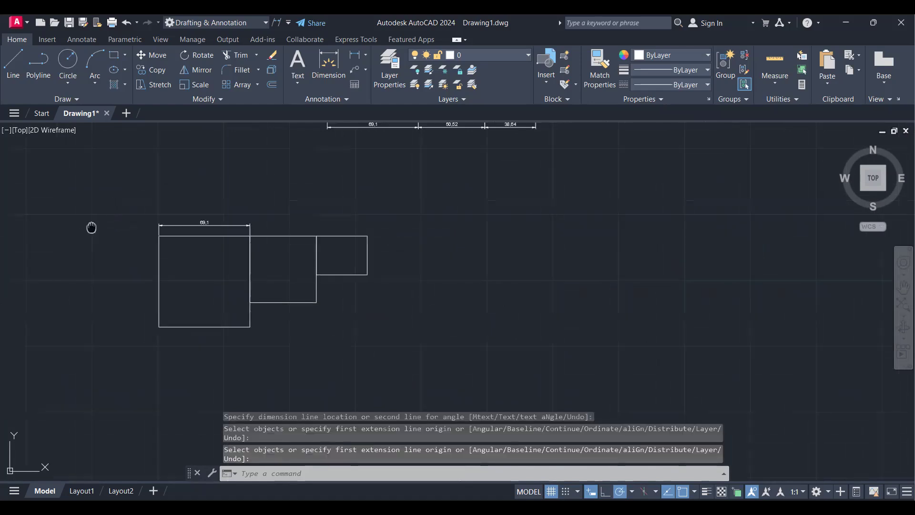
Examine the command notes and dimensioned shapes elsewhere in the drawing, and return to the lower copy of the rectangles.
{"action": "middle_click_drag", "start_coordinate": [90, 227], "coordinate": [545, 321]}
{"action": "scroll", "coordinate": [545, 320], "scroll_direction": "down", "scroll_amount": 5}
{"action": "scroll", "coordinate": [471, 153], "scroll_direction": "up", "scroll_amount": 5}
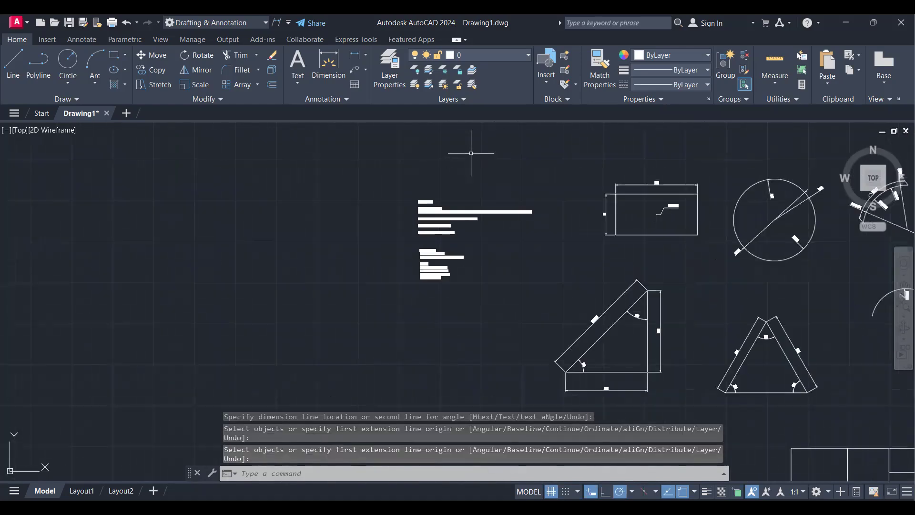
{"action": "scroll", "coordinate": [470, 153], "scroll_direction": "up", "scroll_amount": 8}
{"action": "scroll", "coordinate": [608, 300], "scroll_direction": "down", "scroll_amount": 6}
{"action": "mouse_move", "coordinate": [496, 286]}
{"action": "middle_mouse_down"}
{"action": "mouse_move", "coordinate": [293, 222]}
{"action": "mouse_move", "coordinate": [6, 42]}
{"action": "middle_mouse_up"}
{"action": "scroll", "coordinate": [462, 392], "scroll_direction": "down", "scroll_amount": 2}
{"action": "middle_click_drag", "start_coordinate": [462, 392], "coordinate": [381, 256]}
{"action": "scroll", "coordinate": [387, 381], "scroll_direction": "up", "scroll_amount": 4}
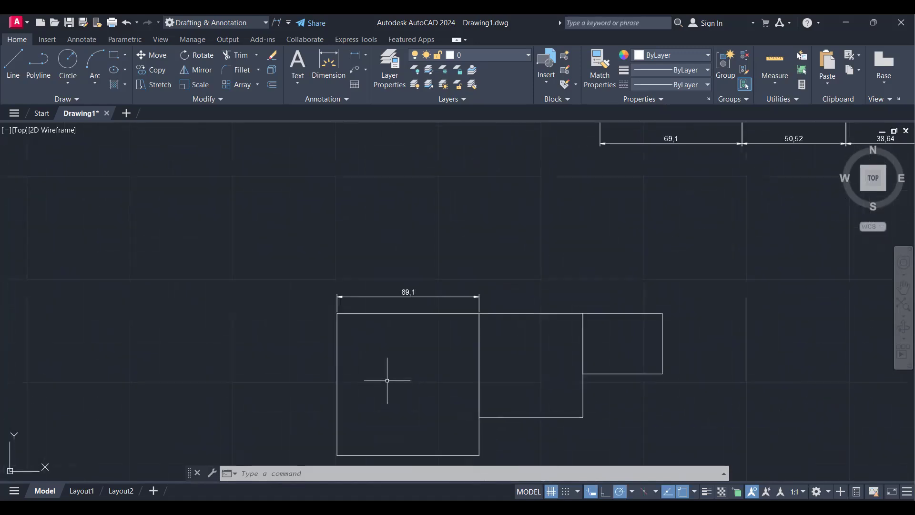
Try adding a baseline dimension above the lower copy with the DBA command, and erase both dimensions above it.
{"action": "type", "text": "DBA"}
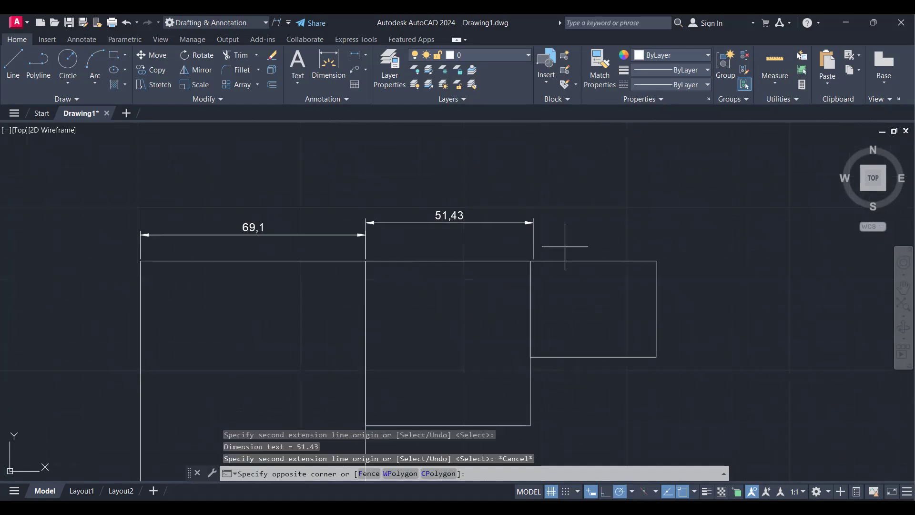
{"action": "left_click", "coordinate": [153, 207]}
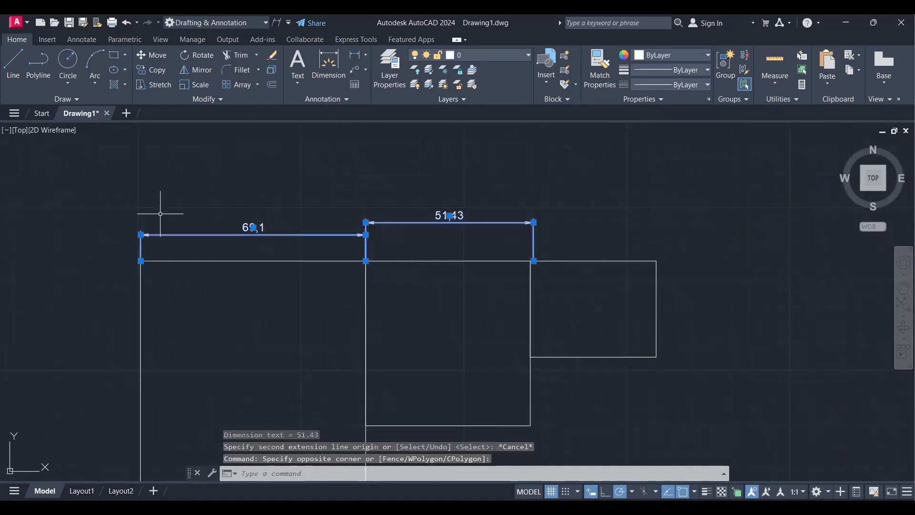
{"action": "key", "text": "Delete"}
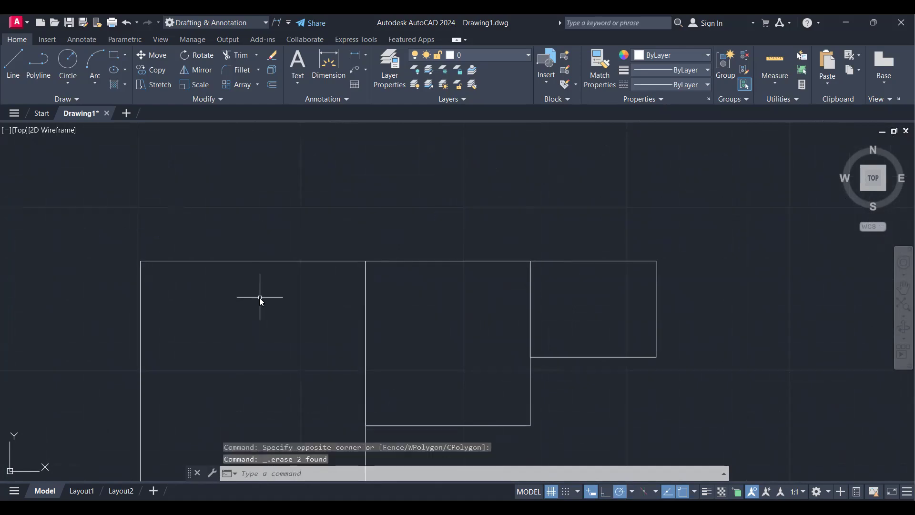
{"action": "type", "text": "DBA"}
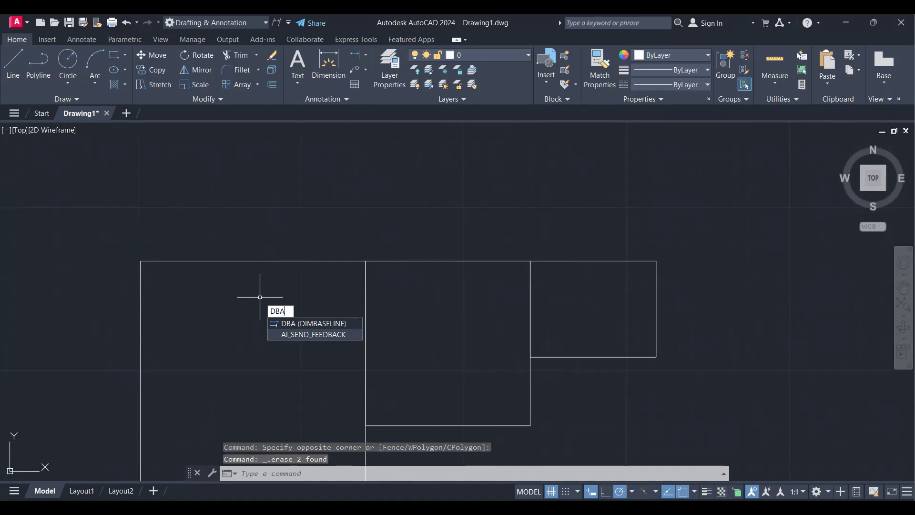
{"action": "middle_click_drag", "start_coordinate": [184, 289], "coordinate": [264, 338]}
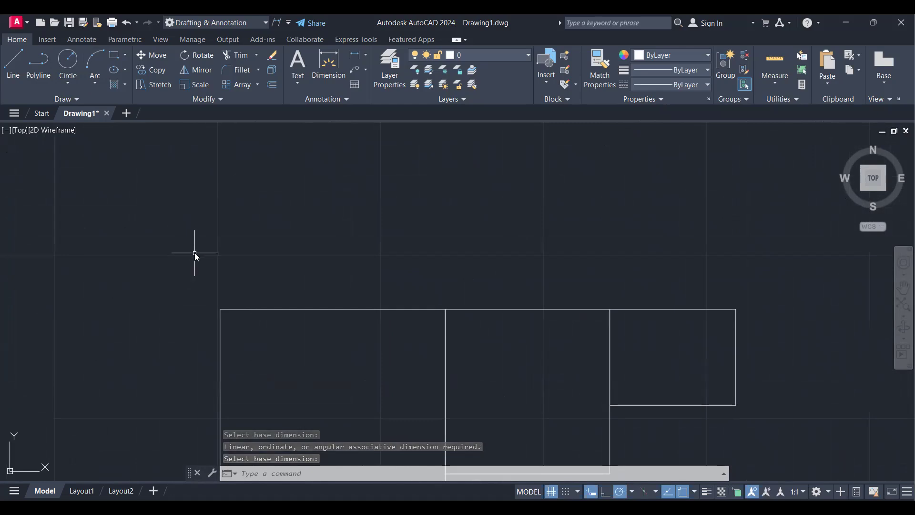
Dimension the largest rectangle's top edge with DIM, and add baseline dimensions from its shared corner across the other two rectangles.
{"action": "type", "text": "dim"}
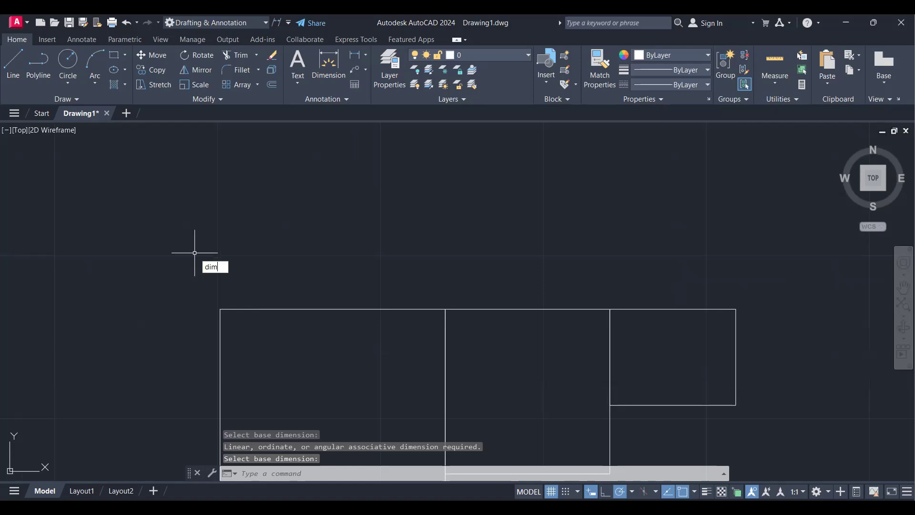
{"action": "key", "text": "Return"}
{"action": "type", "text": "b"}
{"action": "key", "text": "Return"}
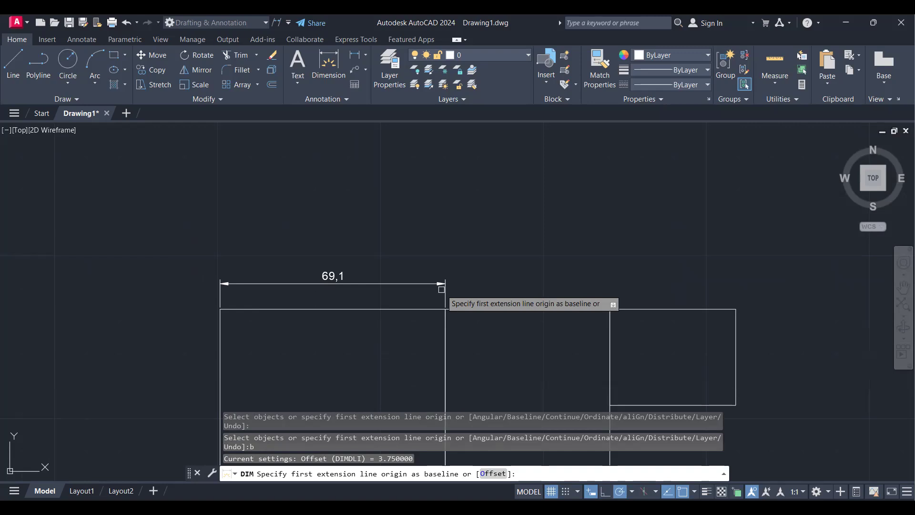
{"action": "left_click", "coordinate": [441, 289]}
{"action": "left_click", "coordinate": [609, 309]}
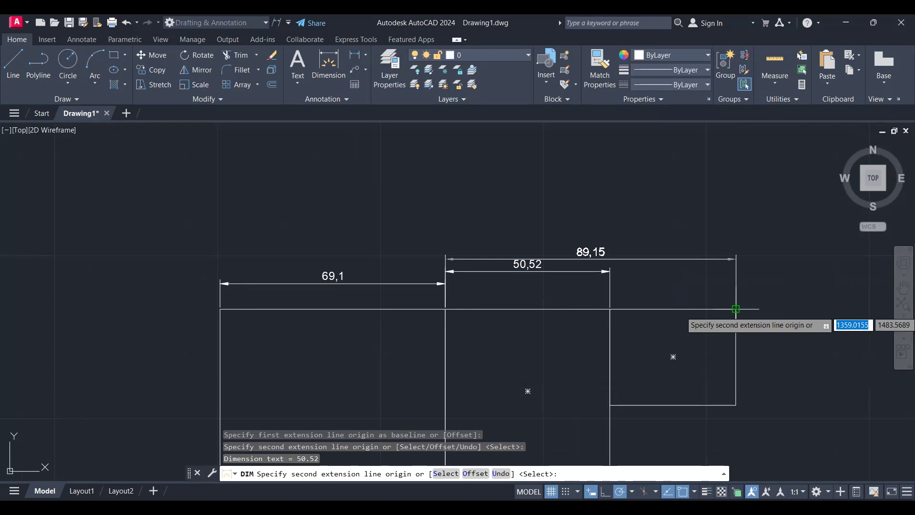
{"action": "left_click", "coordinate": [735, 308]}
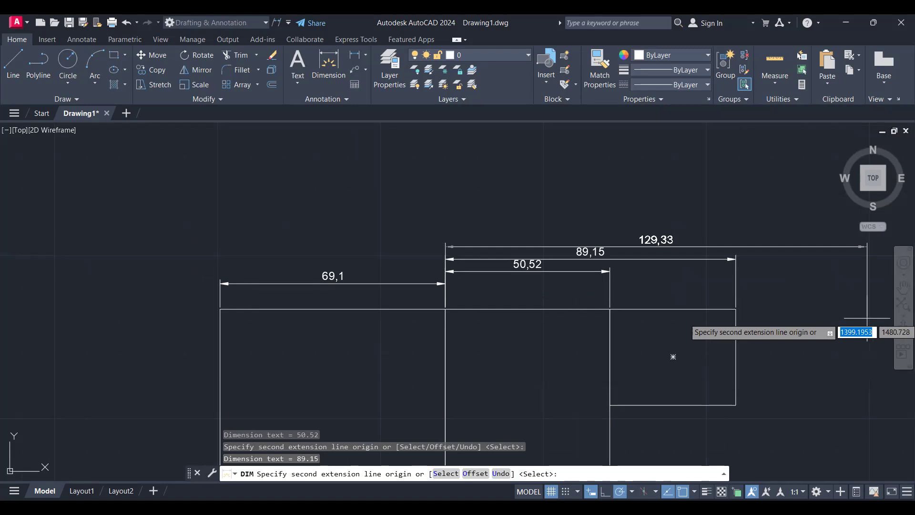
{"action": "key", "text": "Return"}
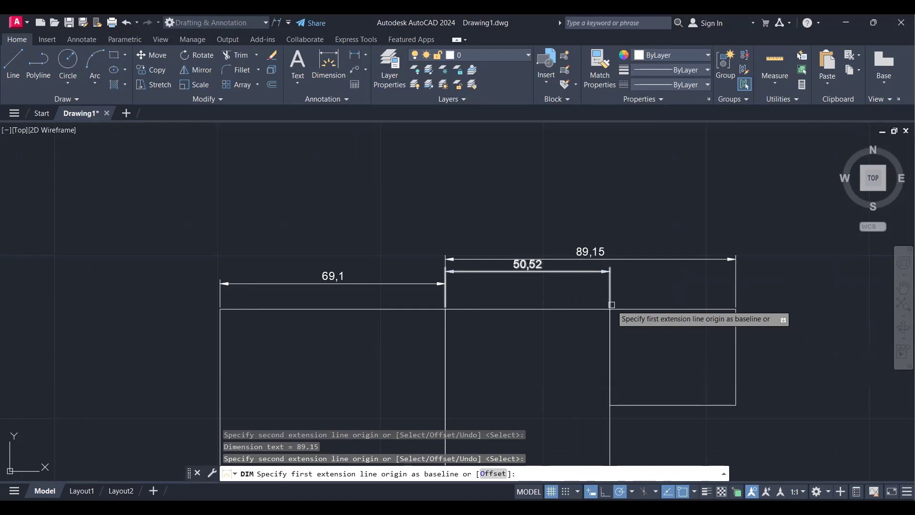
{"action": "key", "text": "Escape"}
Draw a large rectangle in the empty area beside the arc and dimension its bottom and right edges with DIM.
{"action": "scroll", "coordinate": [612, 305], "scroll_direction": "down", "scroll_amount": 8}
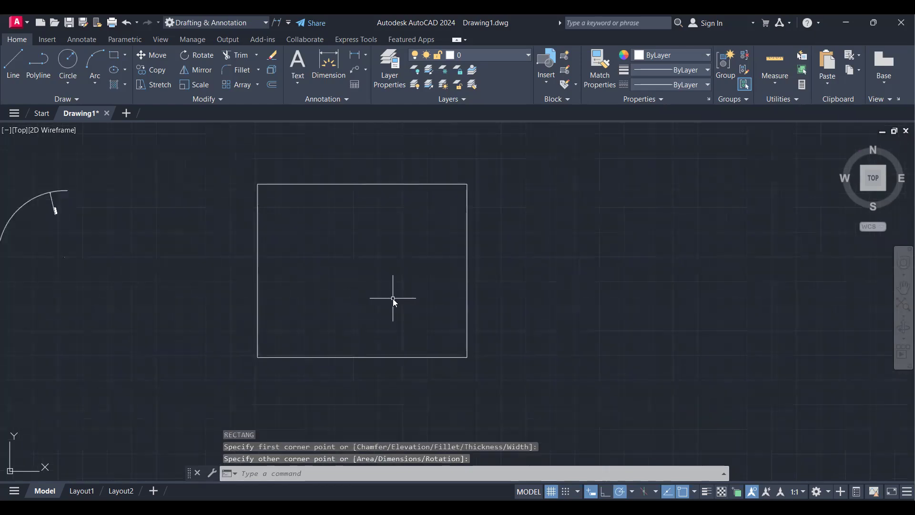
{"action": "type", "text": "DIm"}
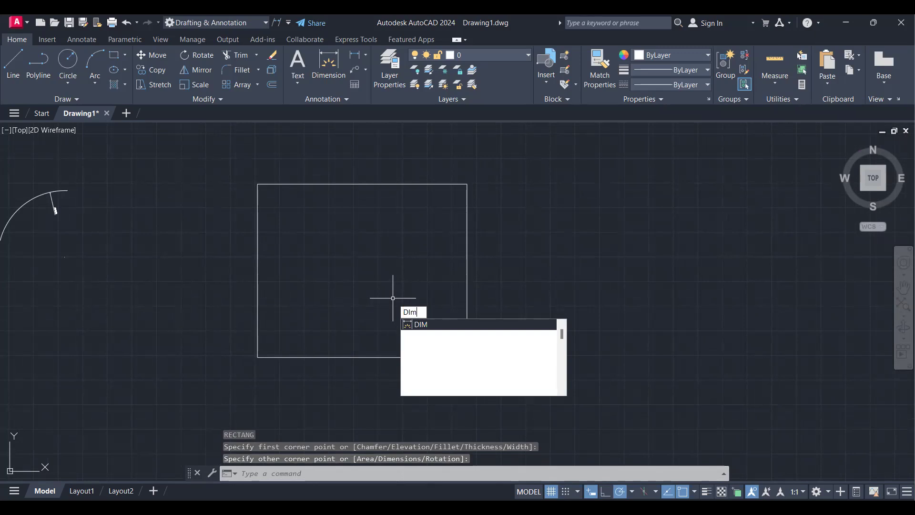
{"action": "key", "text": "Return"}
{"action": "scroll", "coordinate": [499, 266], "scroll_direction": "up", "scroll_amount": 3}
{"action": "scroll", "coordinate": [500, 301], "scroll_direction": "down", "scroll_amount": 3}
{"action": "middle_click_drag", "start_coordinate": [519, 347], "coordinate": [516, 336]}
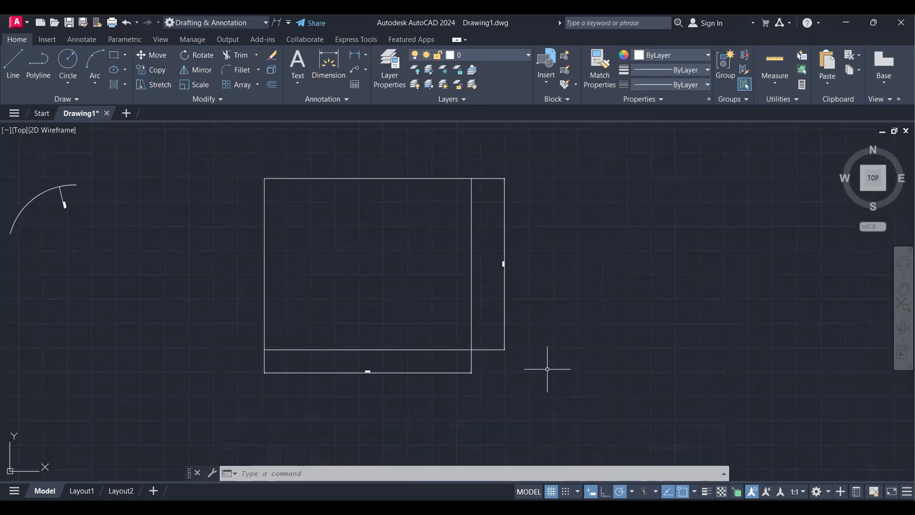
Delete the two dimensions from the new large rectangle.
{"action": "left_click", "coordinate": [547, 368]}
{"action": "left_click", "coordinate": [490, 306]}
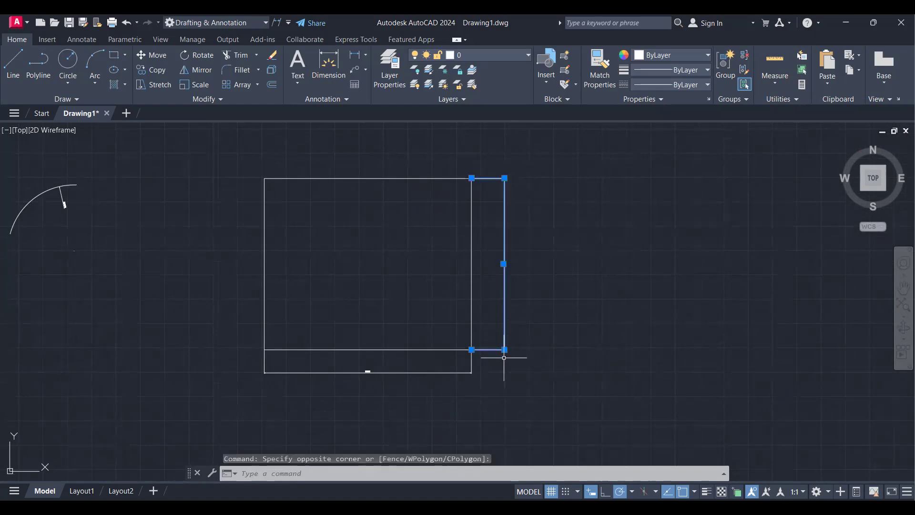
{"action": "key", "text": "Delete"}
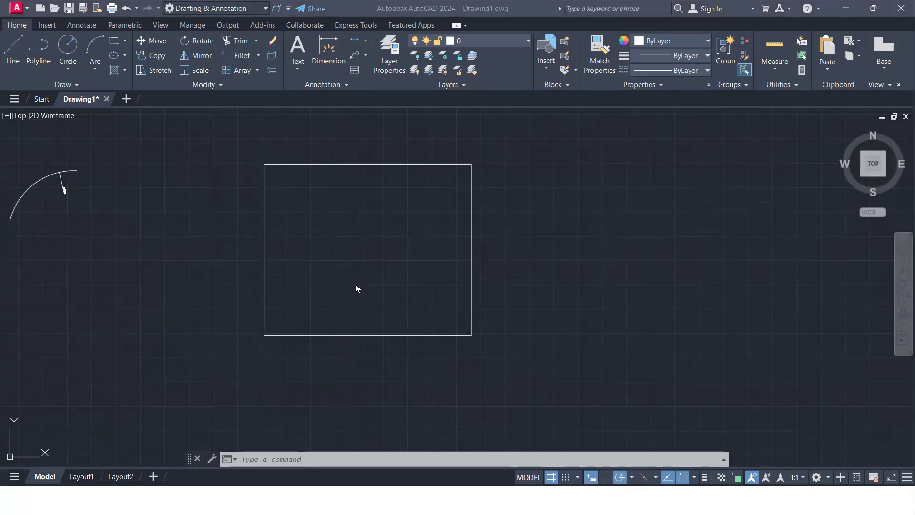
Create a dimension style named new_Dimension_Style based on ISO-25 for all dimensions.
{"action": "type", "text": "D"}
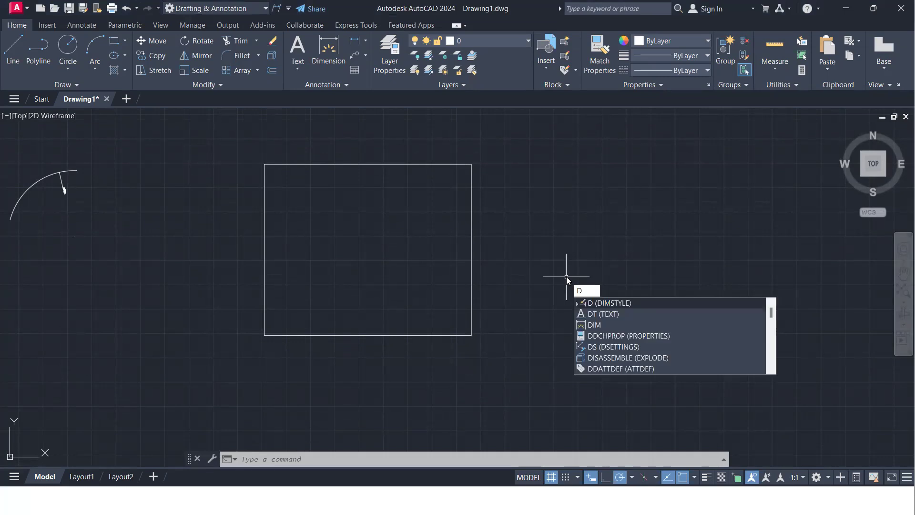
{"action": "key", "text": "Return"}
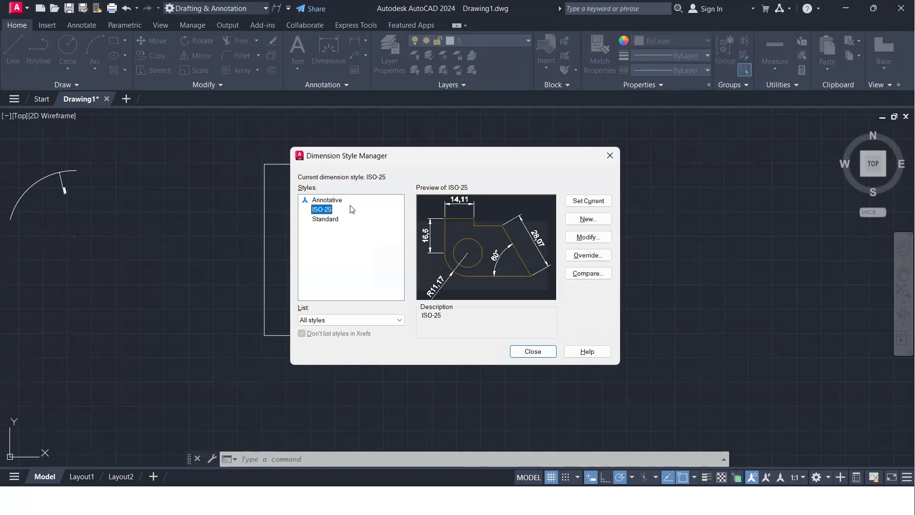
{"action": "left_click", "coordinate": [588, 220]}
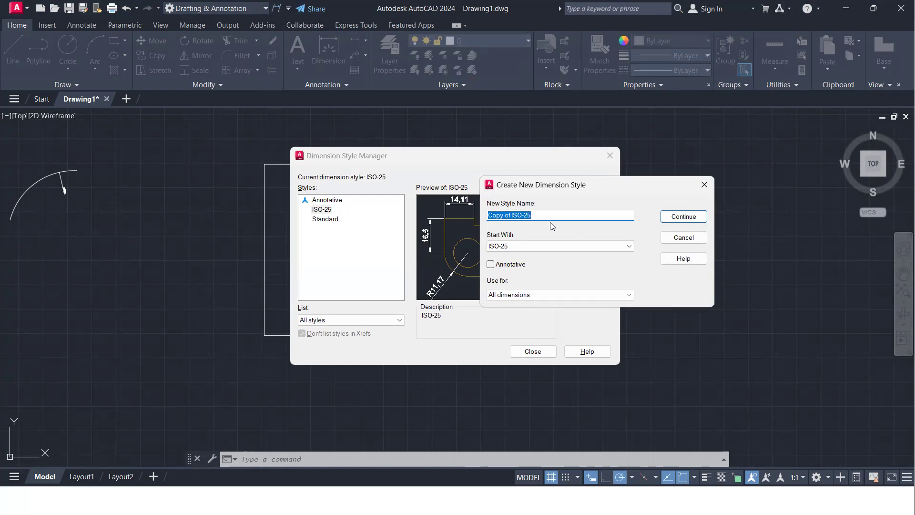
{"action": "type", "text": "new_Dimension_Style"}
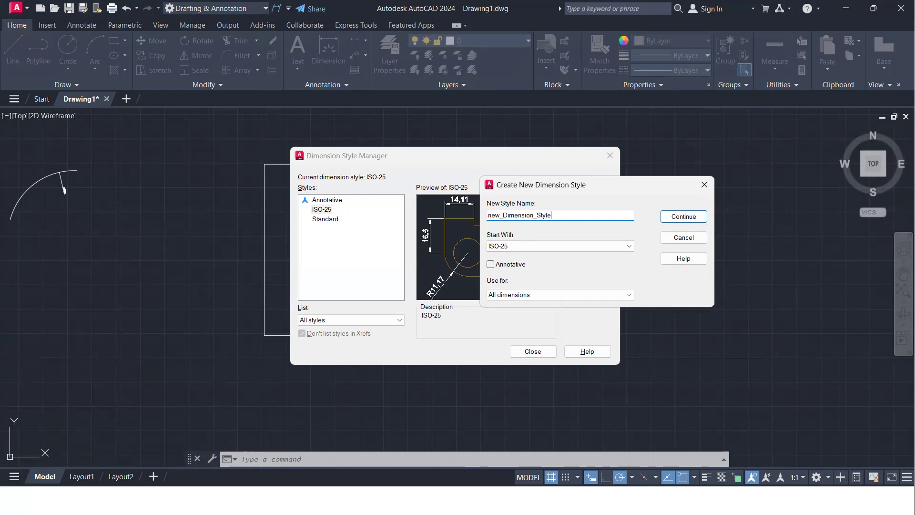
{"action": "left_click", "coordinate": [687, 221]}
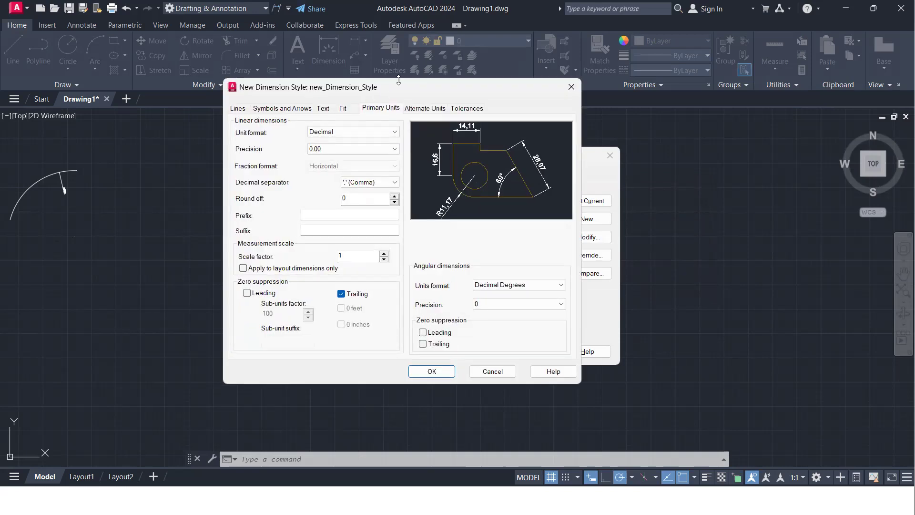
Set the dimension line color of the new style to Cyan.
{"action": "left_click_drag", "start_coordinate": [425, 95], "coordinate": [522, 101]}
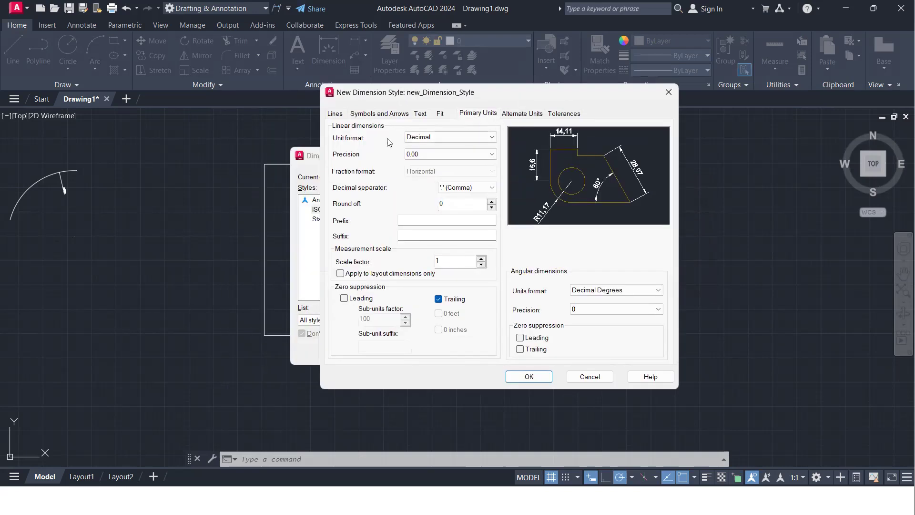
{"action": "left_click", "coordinate": [336, 114]}
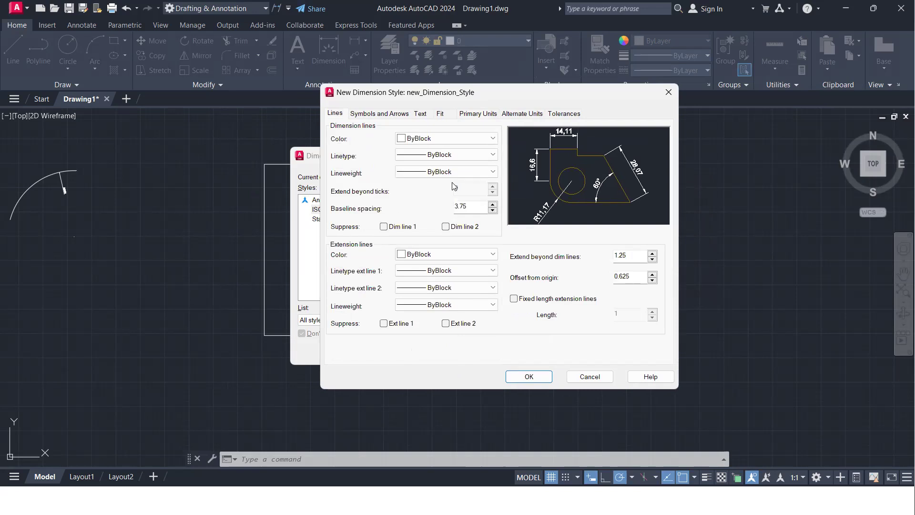
{"action": "left_click", "coordinate": [493, 140]}
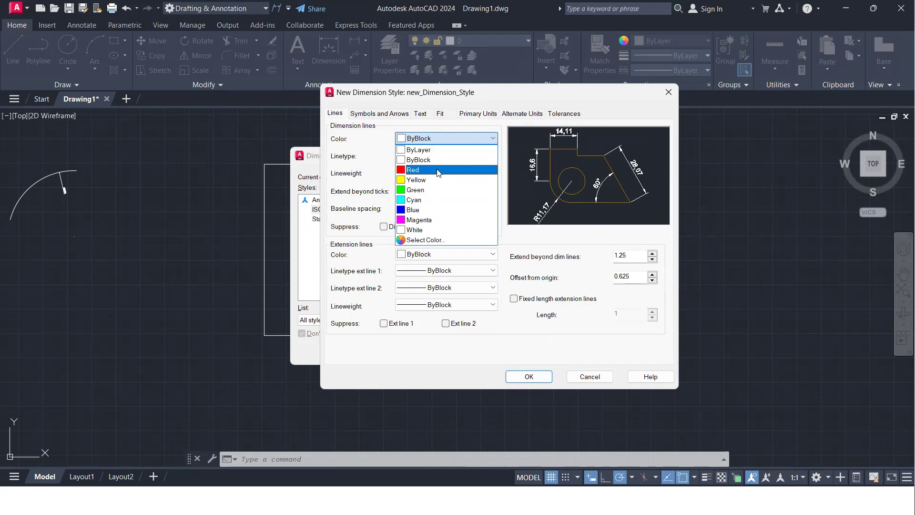
{"action": "left_click", "coordinate": [416, 201]}
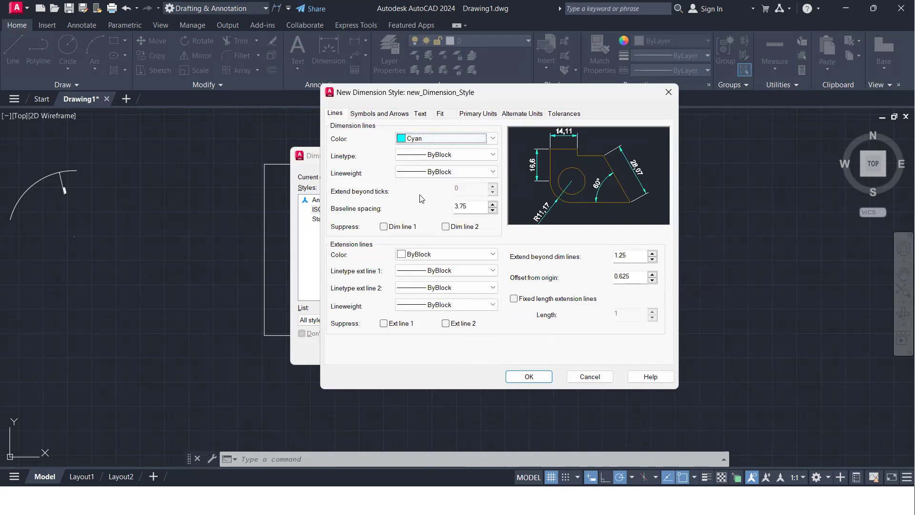
Look through the linetype and lineweight options for the dimension lines.
{"action": "left_click", "coordinate": [457, 152]}
{"action": "left_click", "coordinate": [459, 152]}
{"action": "left_click", "coordinate": [455, 172]}
{"action": "left_click", "coordinate": [455, 173]}
{"action": "left_click", "coordinate": [455, 172]}
{"action": "left_click", "coordinate": [454, 172]}
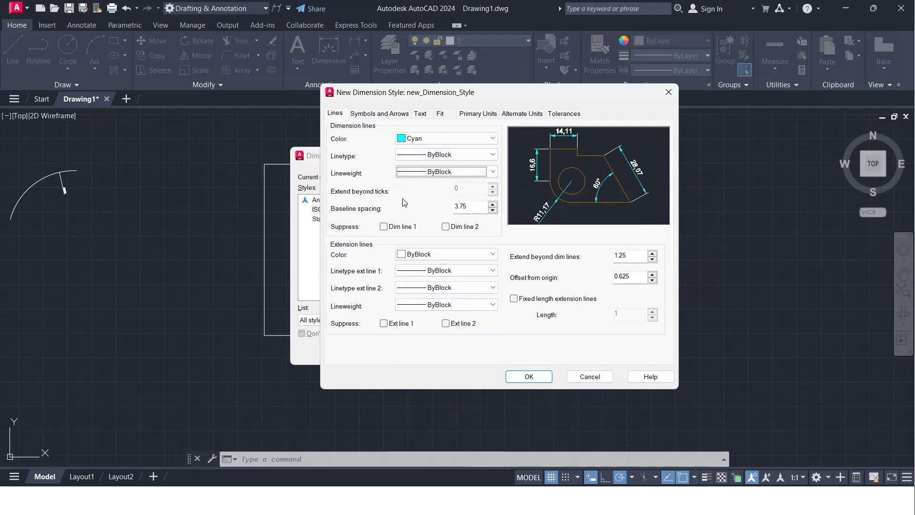
Try suppressing dimension line 1 and dimension line 2 in turn, and clear both options again.
{"action": "left_click", "coordinate": [385, 229]}
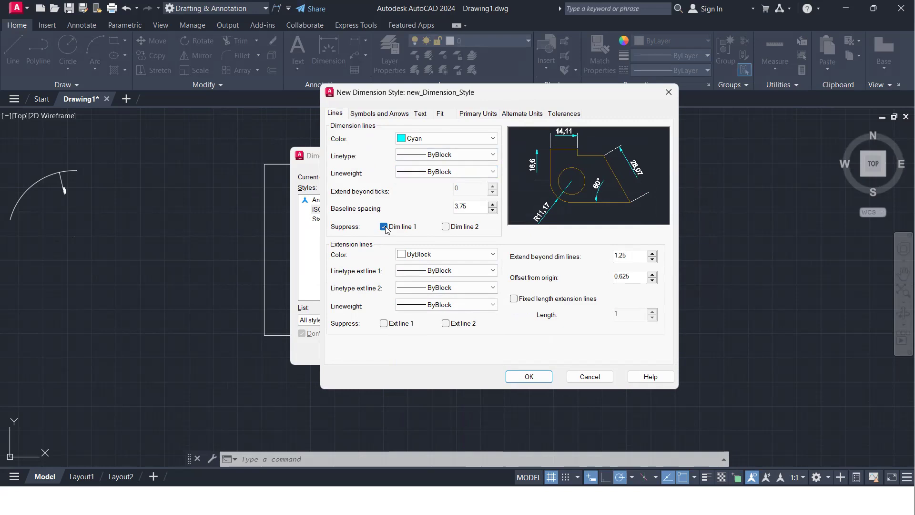
{"action": "left_click", "coordinate": [384, 227]}
{"action": "left_click", "coordinate": [445, 227]}
{"action": "left_click", "coordinate": [445, 227]}
Set the extension line color of the new style to Yellow.
{"action": "left_click", "coordinate": [466, 255]}
{"action": "left_click", "coordinate": [411, 297]}
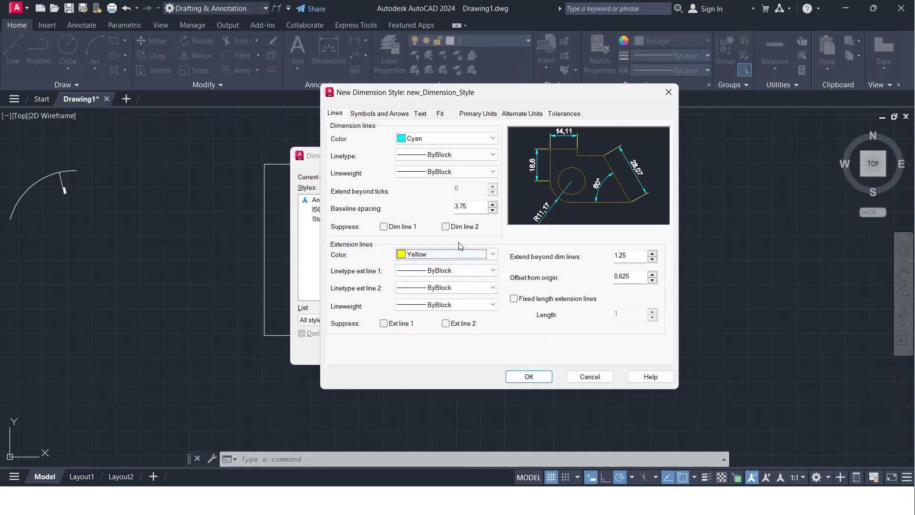
Try suppressing extension line 1 and extension line 2 in turn, and clear both options again.
{"action": "left_click", "coordinate": [384, 323]}
{"action": "left_click", "coordinate": [384, 324]}
{"action": "left_click", "coordinate": [446, 323]}
{"action": "left_click", "coordinate": [445, 323]}
Look through the first, second and leader arrowhead options, keeping Closed filled for each.
{"action": "left_click", "coordinate": [389, 114]}
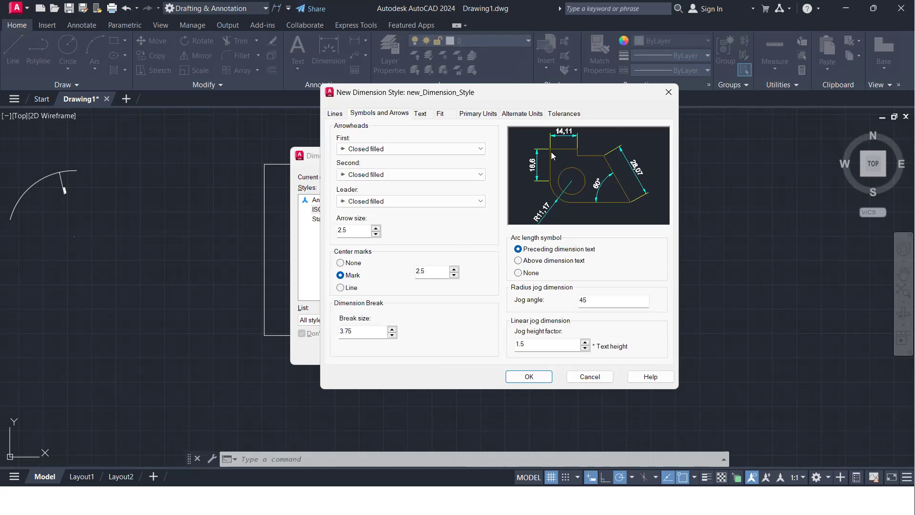
{"action": "left_click", "coordinate": [432, 151]}
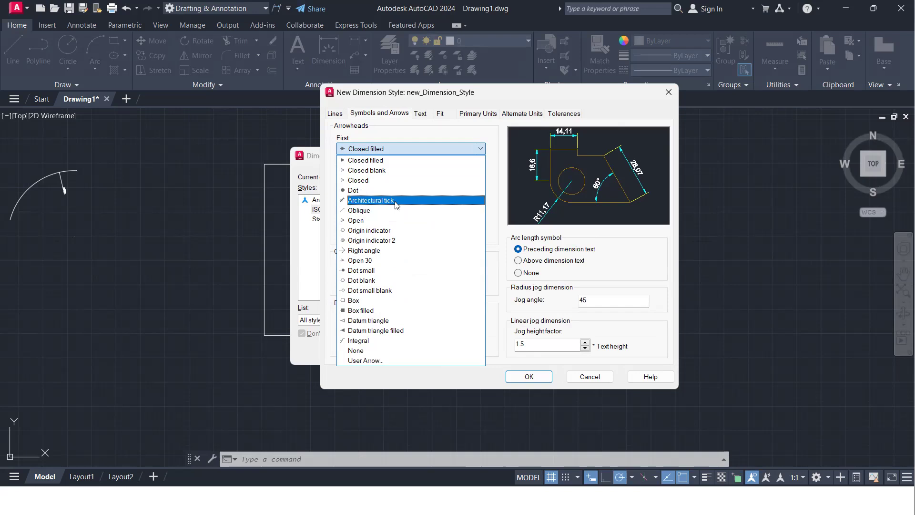
{"action": "left_click", "coordinate": [400, 160]}
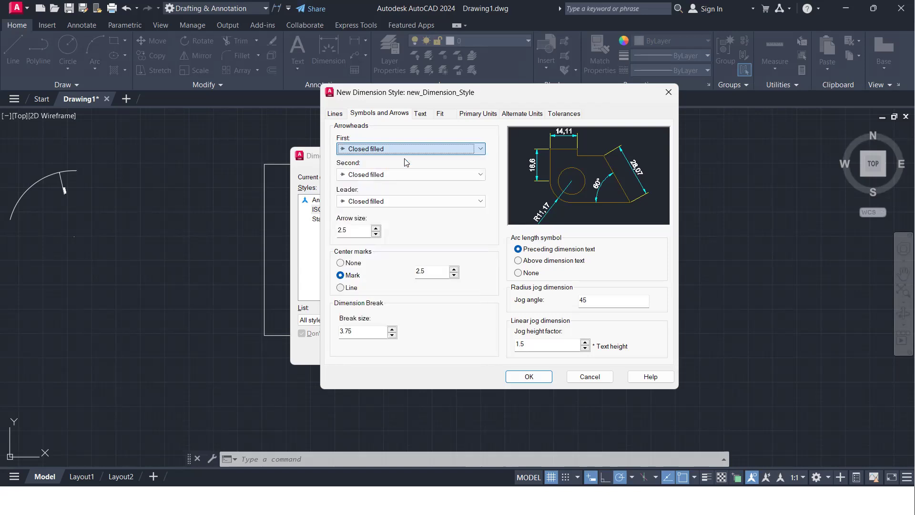
{"action": "left_click", "coordinate": [424, 184]}
{"action": "left_click", "coordinate": [422, 180]}
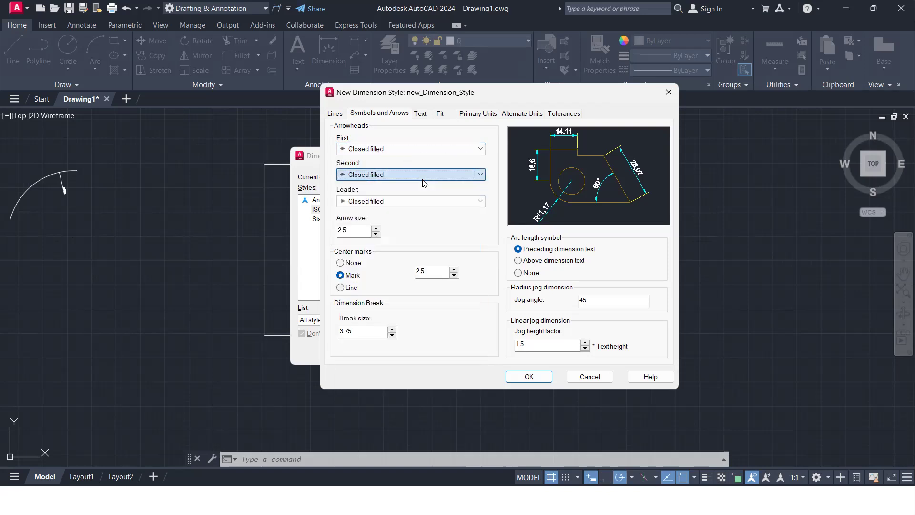
{"action": "left_click", "coordinate": [416, 202]}
{"action": "left_click", "coordinate": [417, 208]}
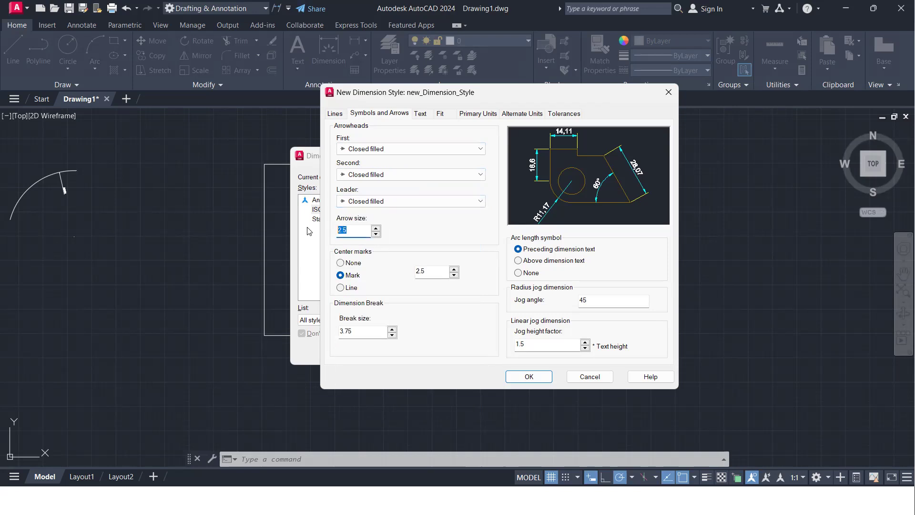
Set the arrow size to 10 and the center mark size to 10.
{"action": "type", "text": "10"}
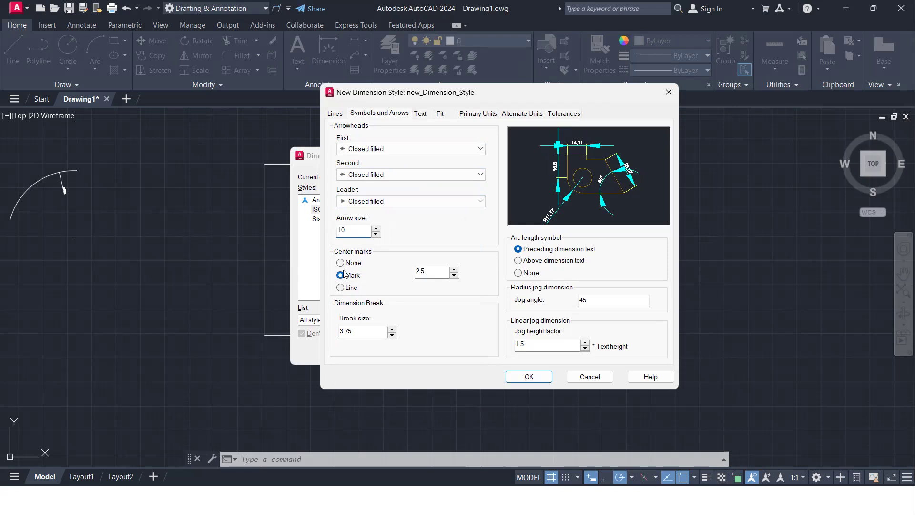
{"action": "double_click", "coordinate": [424, 272]}
{"action": "type", "text": "10"}
Set the dimension text color of the new style to Magenta.
{"action": "left_click", "coordinate": [422, 115]}
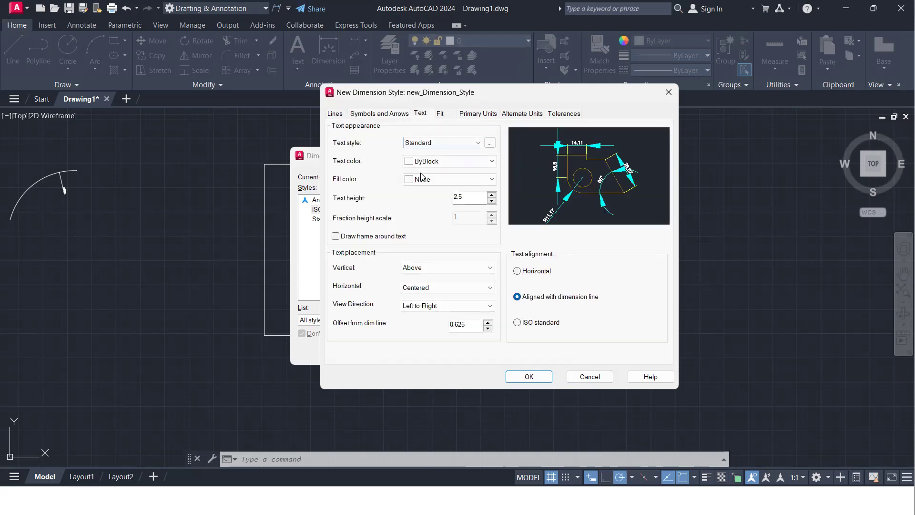
{"action": "left_click", "coordinate": [479, 163]}
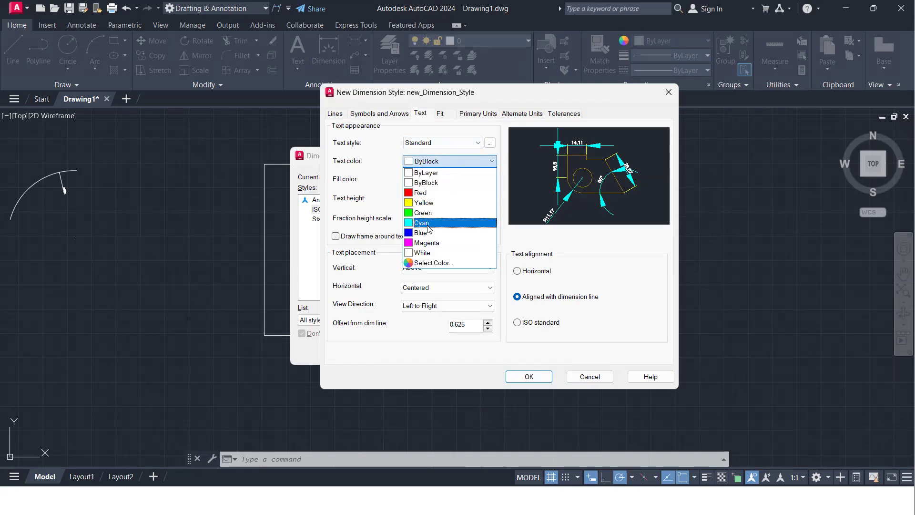
{"action": "left_click", "coordinate": [428, 242]}
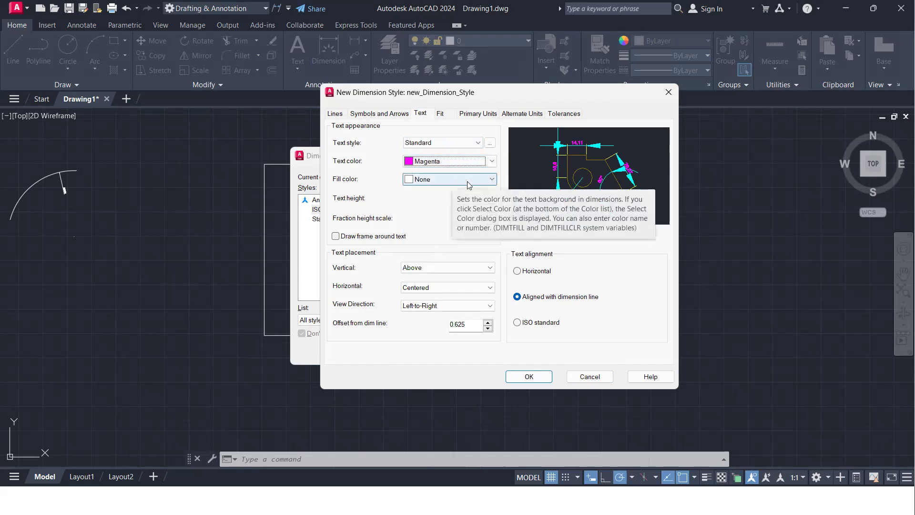
Try a Yellow fill color behind the dimension text, and set the fill back to None.
{"action": "left_click", "coordinate": [457, 180]}
{"action": "left_click", "coordinate": [424, 240]}
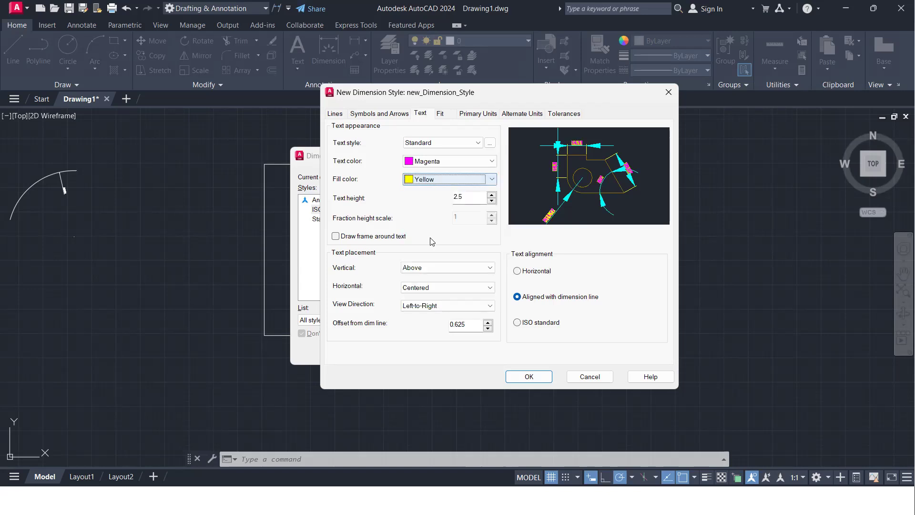
{"action": "left_click", "coordinate": [460, 181]}
{"action": "scroll", "coordinate": [453, 196], "scroll_direction": "up", "scroll_amount": 2}
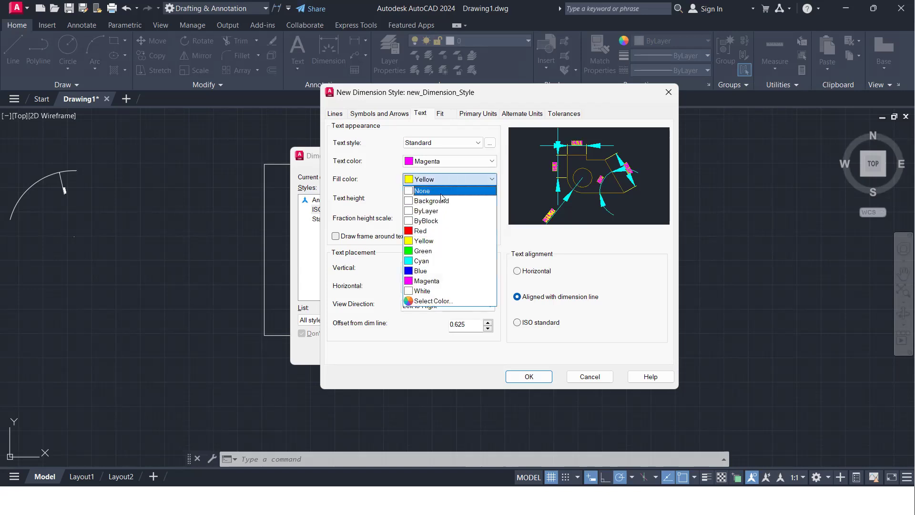
{"action": "left_click", "coordinate": [443, 192]}
Set the dimension text height to 15.
{"action": "double_click", "coordinate": [470, 197]}
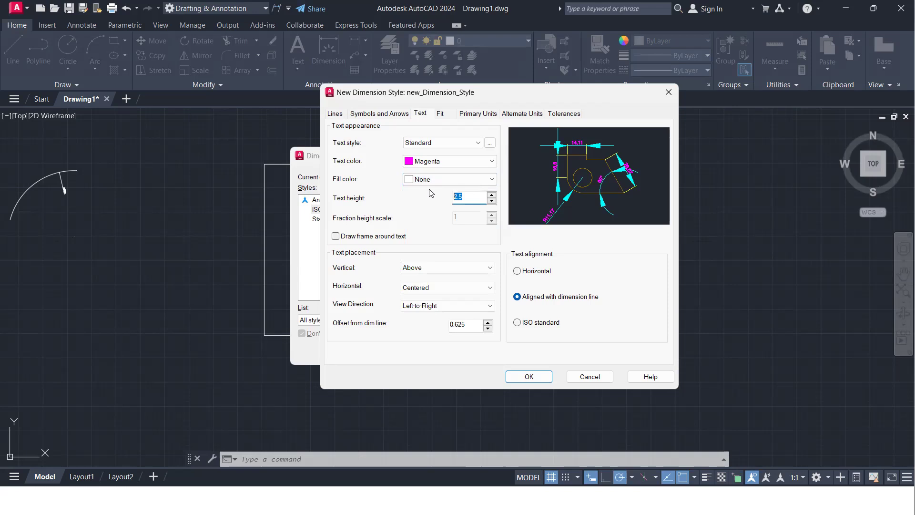
{"action": "type", "text": "15"}
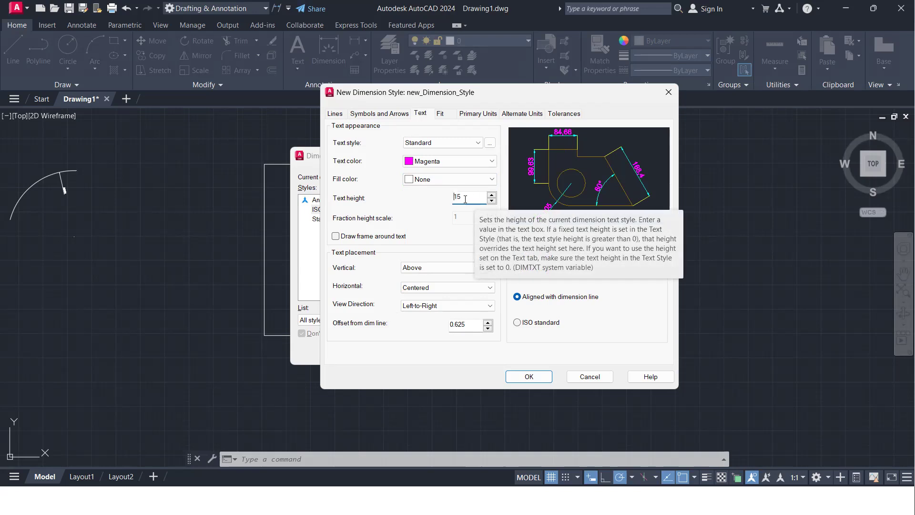
Change the Standard text style's font to Times New Roman with the Bold font style, and apply the change.
{"action": "left_click", "coordinate": [490, 143]}
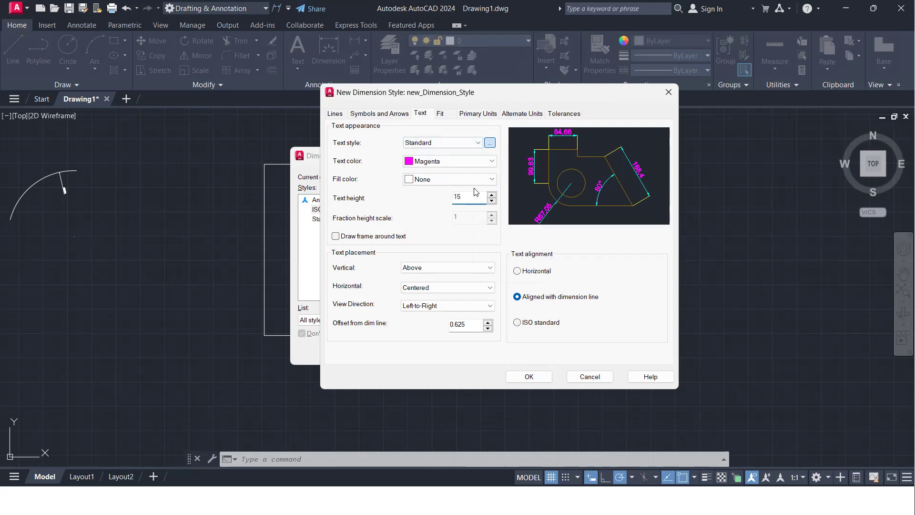
{"action": "left_click", "coordinate": [491, 144]}
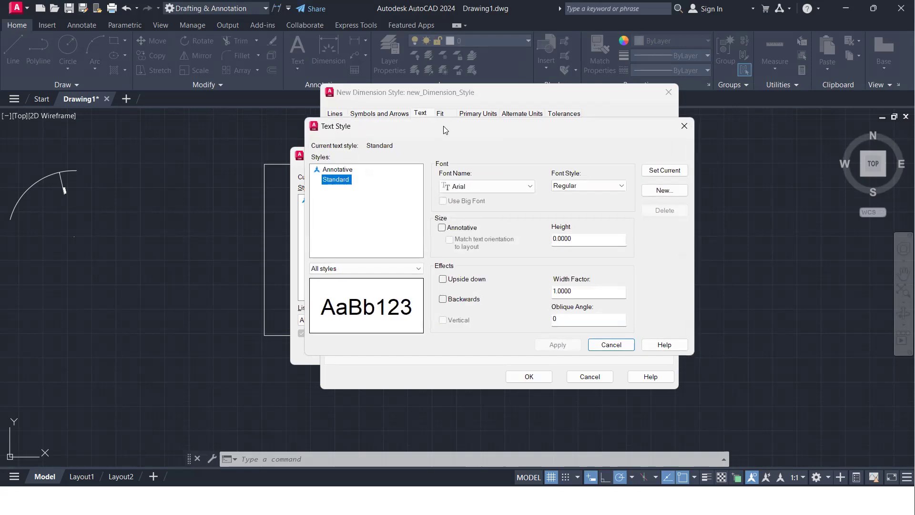
{"action": "left_click_drag", "start_coordinate": [443, 129], "coordinate": [408, 99]}
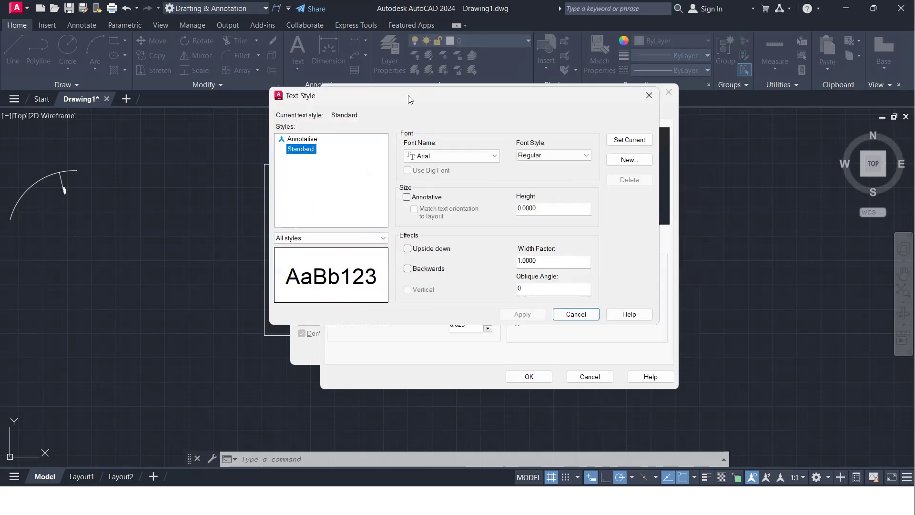
{"action": "left_click", "coordinate": [451, 160]}
{"action": "type", "text": "ti"}
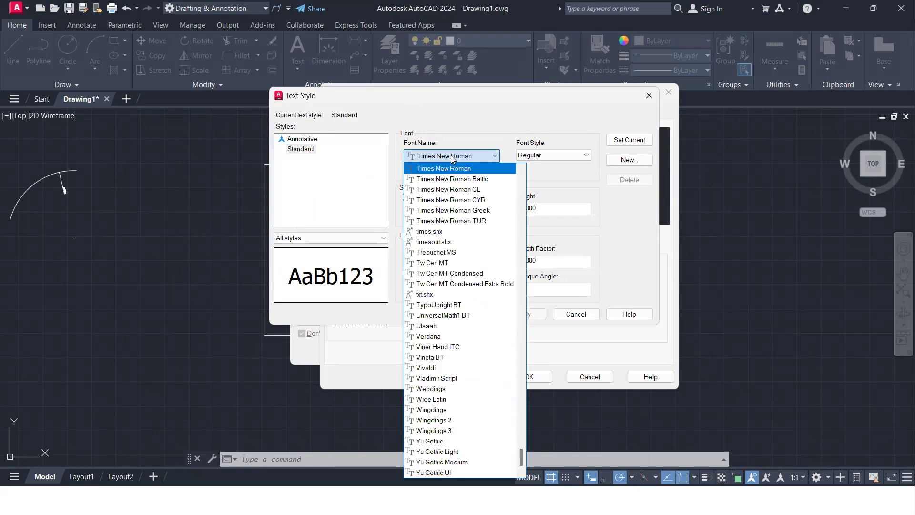
{"action": "key", "text": "Return"}
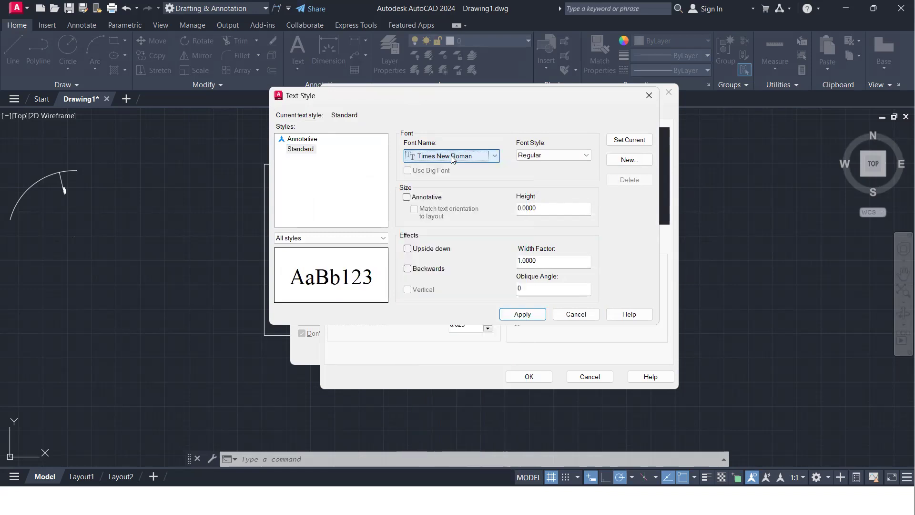
{"action": "left_click", "coordinate": [587, 158]}
{"action": "left_click", "coordinate": [525, 165]}
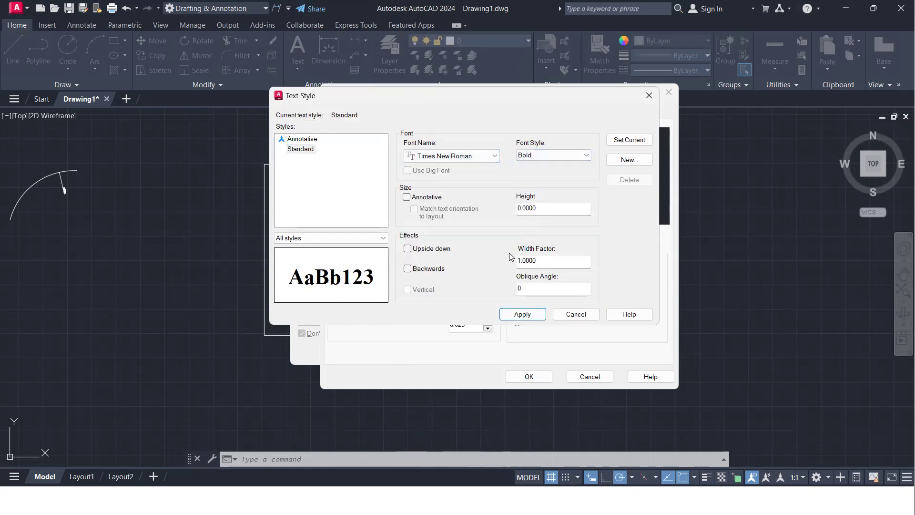
{"action": "left_click", "coordinate": [523, 314]}
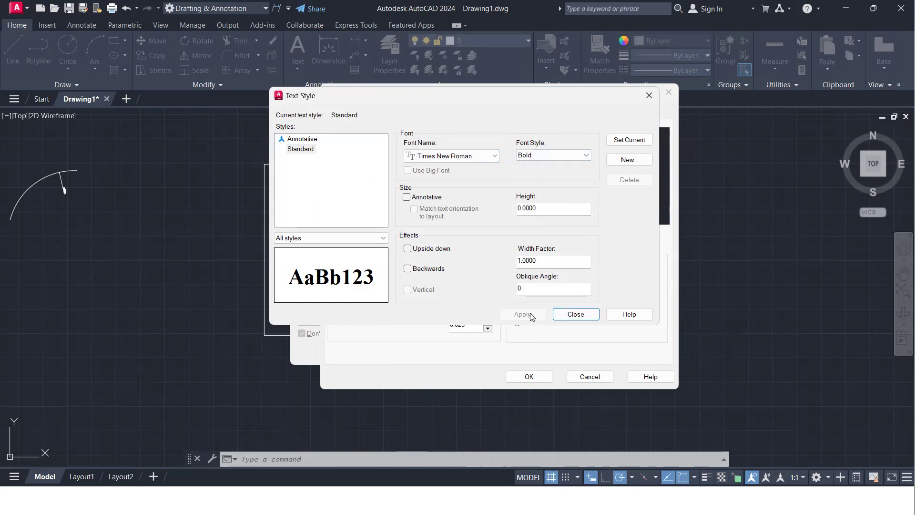
{"action": "left_click", "coordinate": [574, 314]}
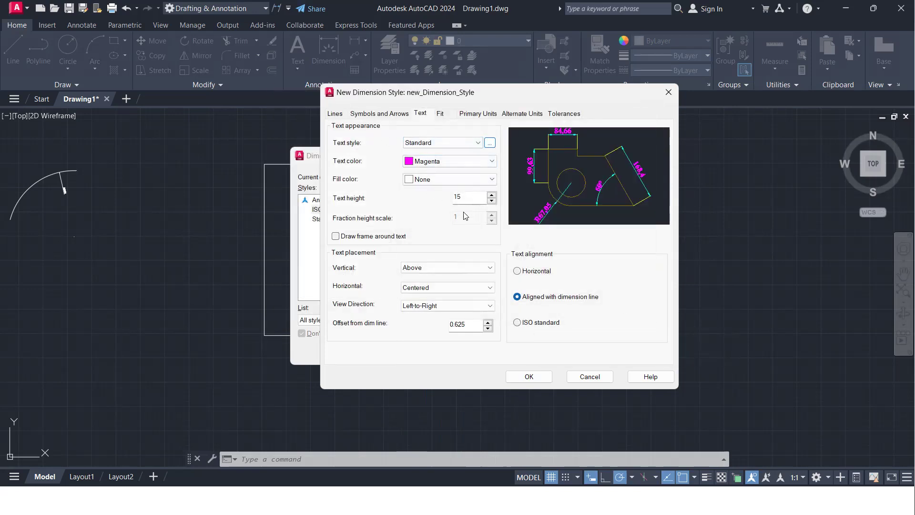
Try the Centered, Outside and Below vertical text placements, and return the placement to Above.
{"action": "left_click", "coordinate": [466, 267]}
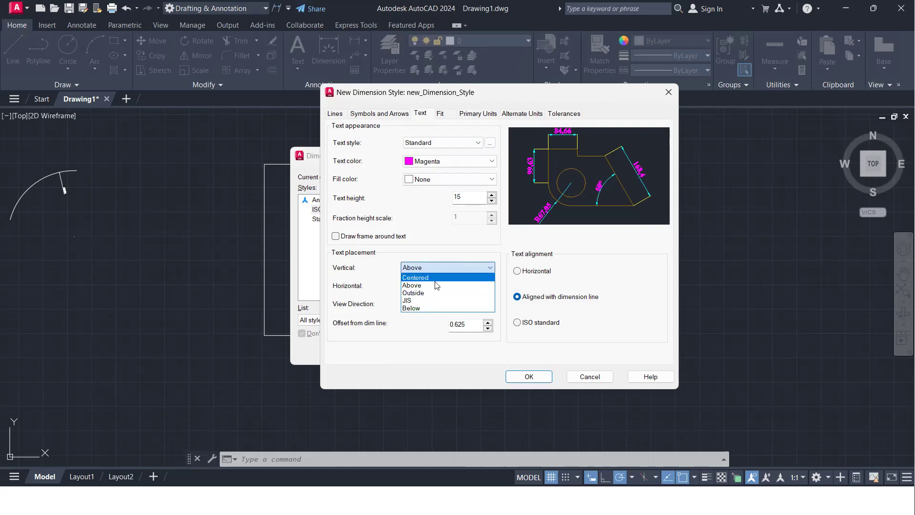
{"action": "left_click", "coordinate": [436, 277]}
{"action": "left_click", "coordinate": [471, 267]}
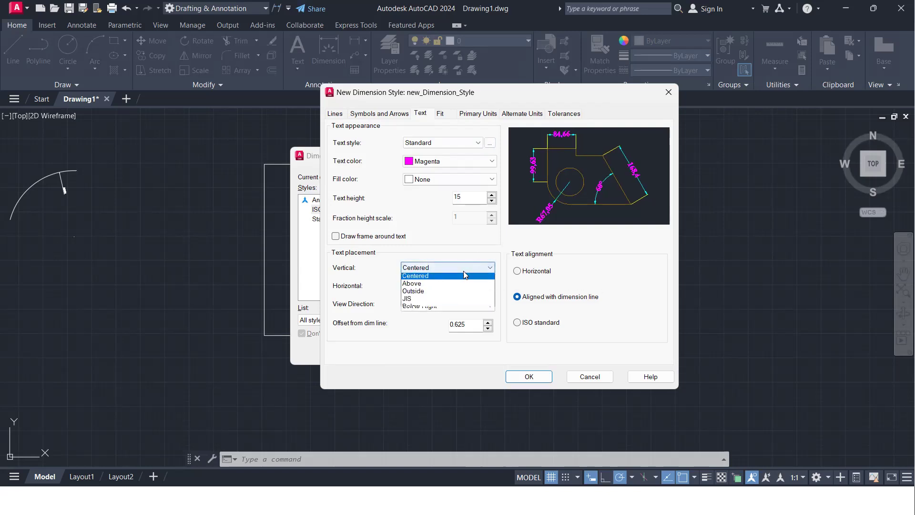
{"action": "left_click", "coordinate": [450, 290]}
{"action": "left_click", "coordinate": [455, 270]}
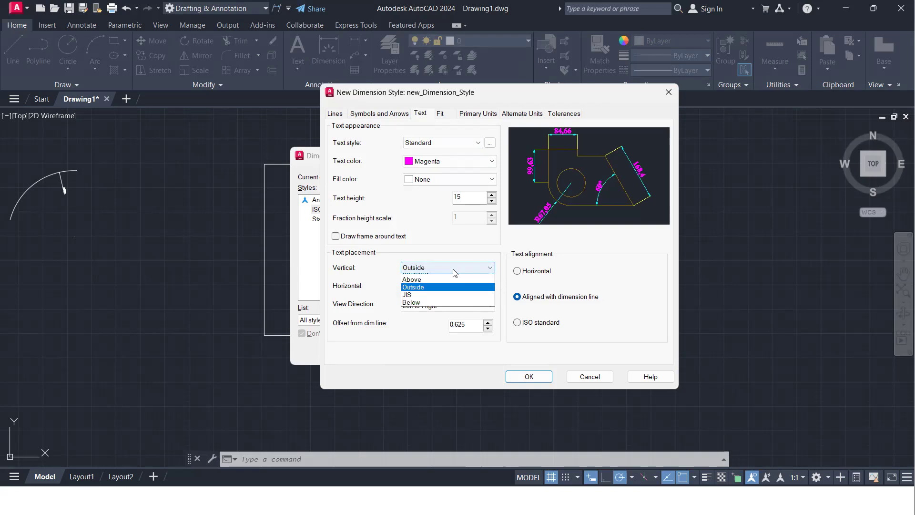
{"action": "left_click", "coordinate": [427, 303]}
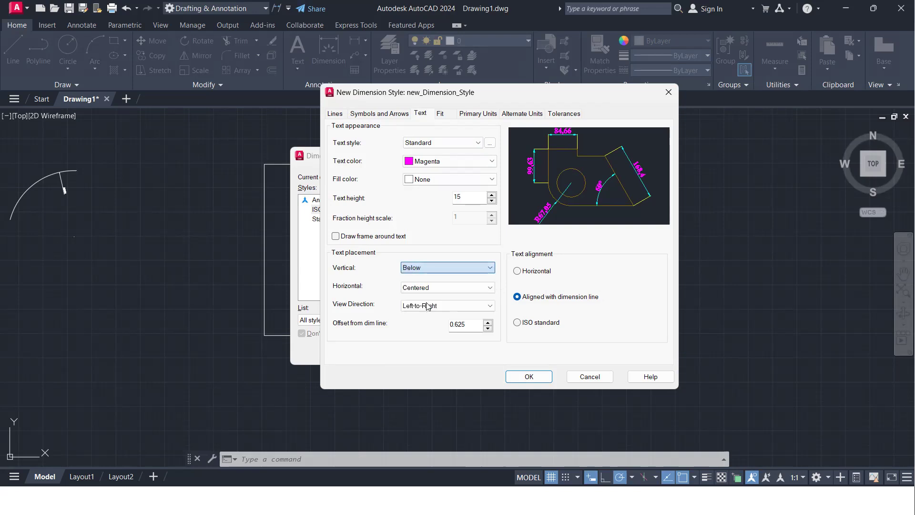
{"action": "left_click", "coordinate": [451, 267]}
{"action": "left_click", "coordinate": [437, 286]}
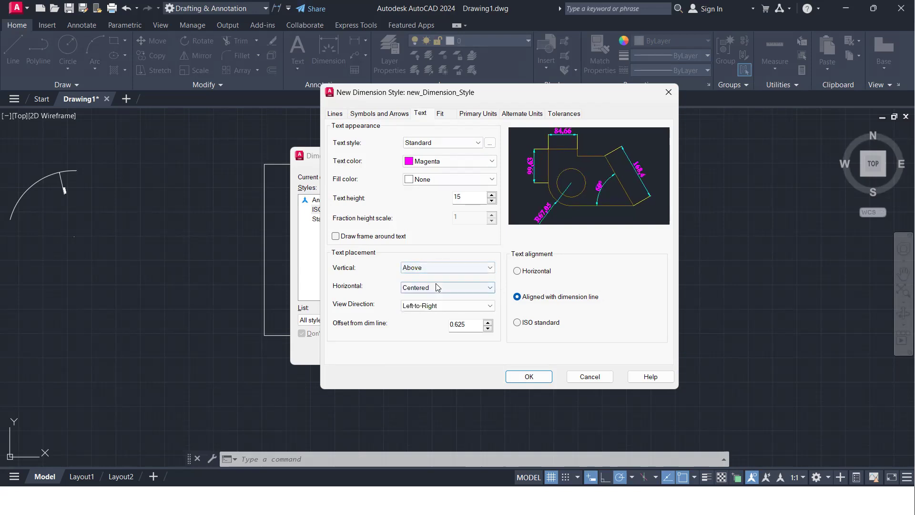
Try the horizontal text placements at and over extension lines 1 and 2, and return the placement to Centered.
{"action": "left_click", "coordinate": [436, 287]}
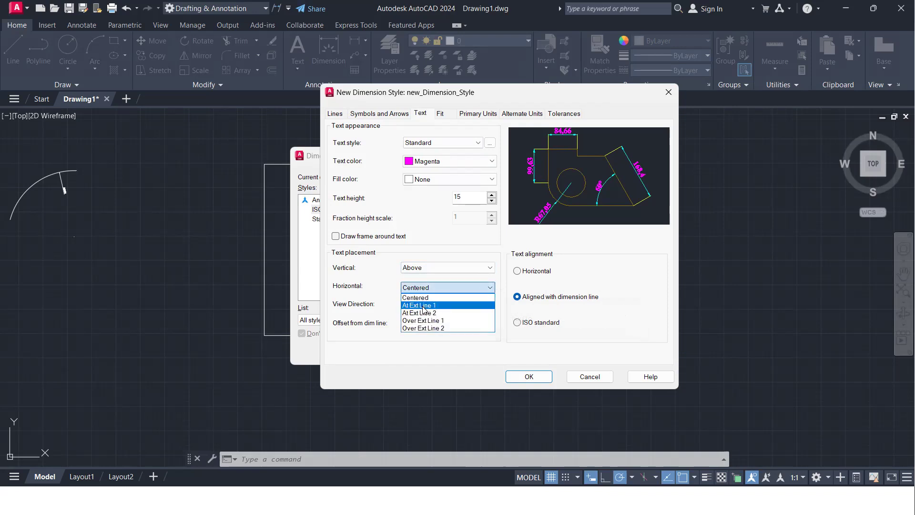
{"action": "left_click", "coordinate": [423, 307]}
{"action": "left_click", "coordinate": [438, 287]}
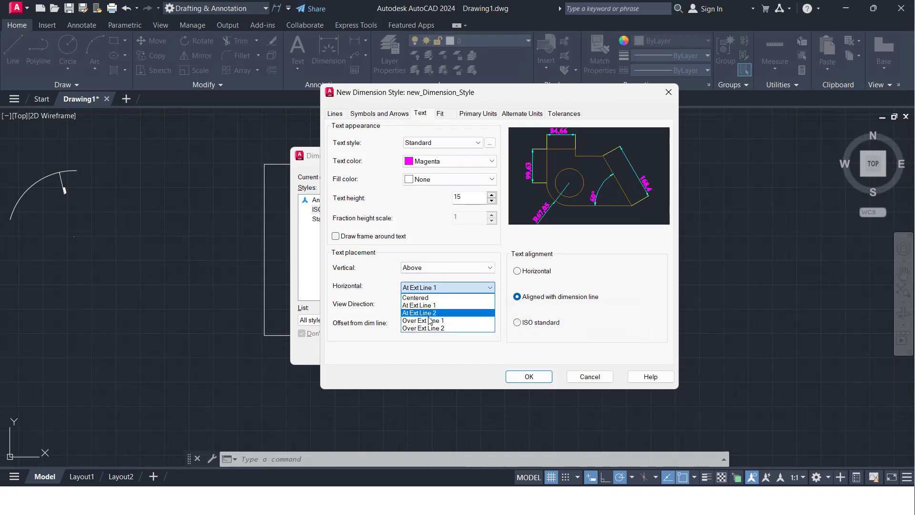
{"action": "left_click", "coordinate": [428, 313]}
{"action": "left_click", "coordinate": [458, 288]}
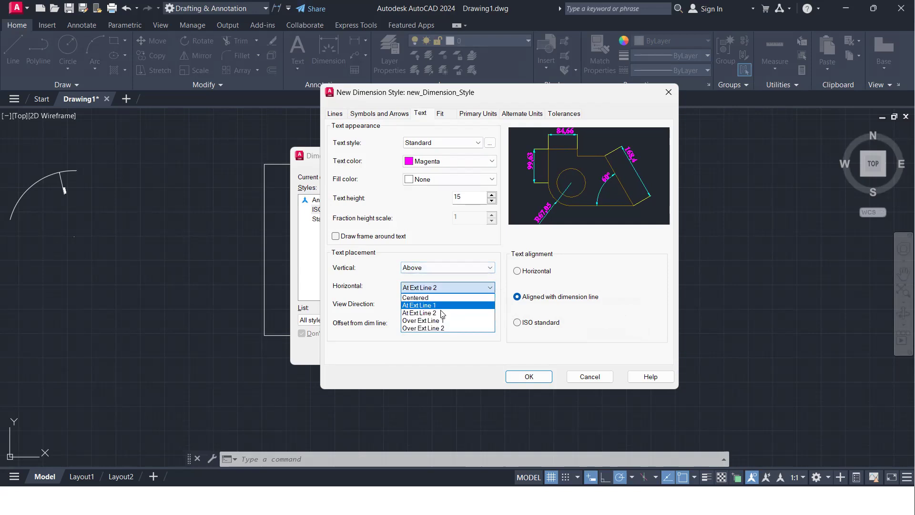
{"action": "left_click", "coordinate": [442, 320]}
{"action": "left_click", "coordinate": [444, 288]}
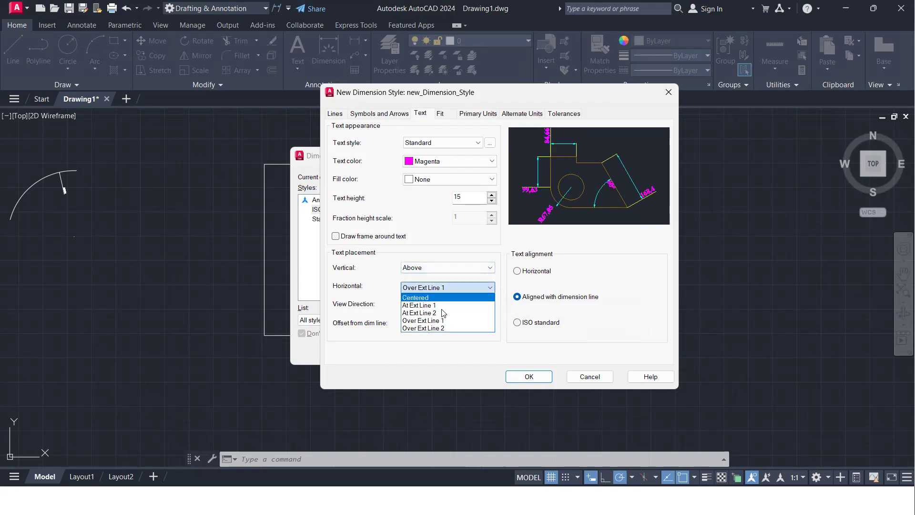
{"action": "left_click", "coordinate": [435, 328]}
{"action": "left_click", "coordinate": [437, 288]}
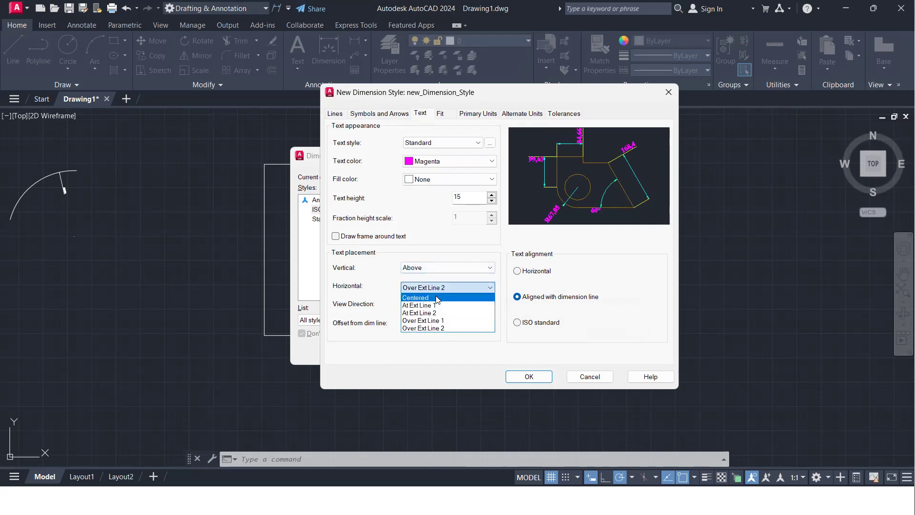
{"action": "left_click", "coordinate": [438, 298]}
Try the Right-to-Left view direction for the dimension text, and set it back to Left-to-Right.
{"action": "left_click", "coordinate": [437, 306]}
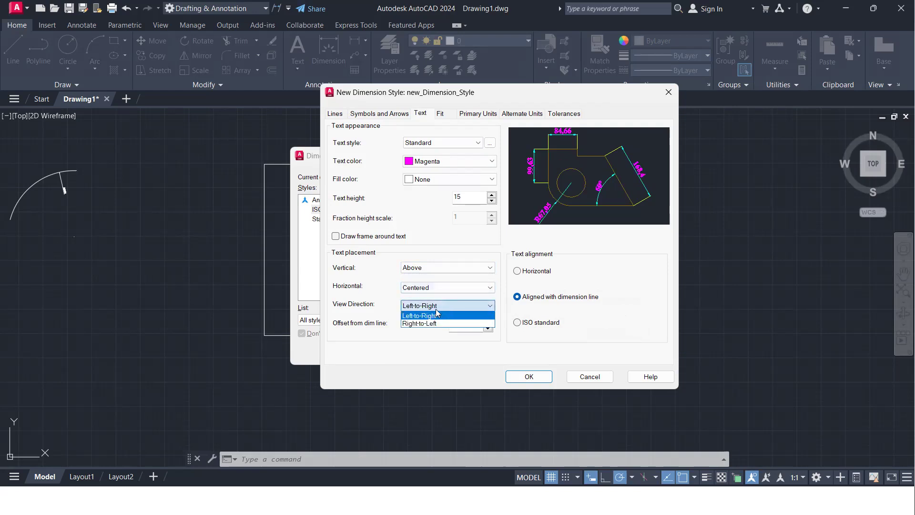
{"action": "left_click", "coordinate": [435, 323]}
{"action": "left_click", "coordinate": [442, 306]}
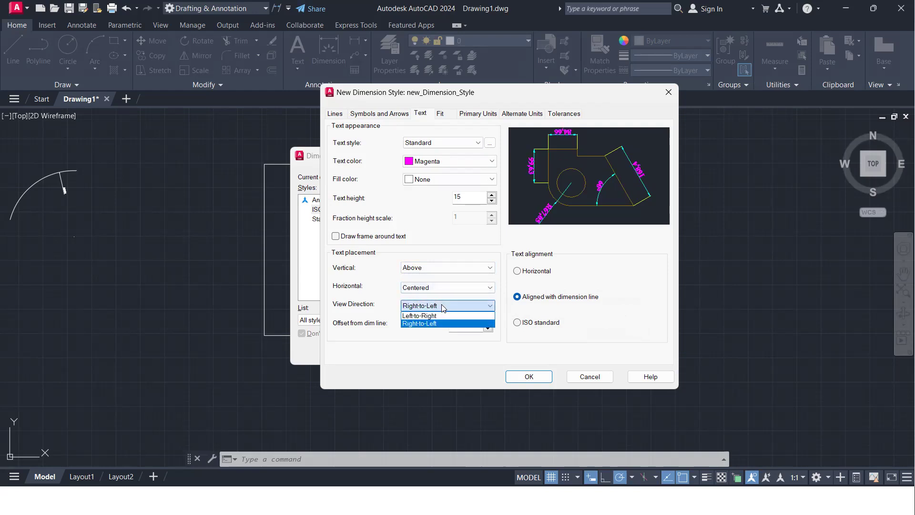
{"action": "left_click", "coordinate": [436, 316]}
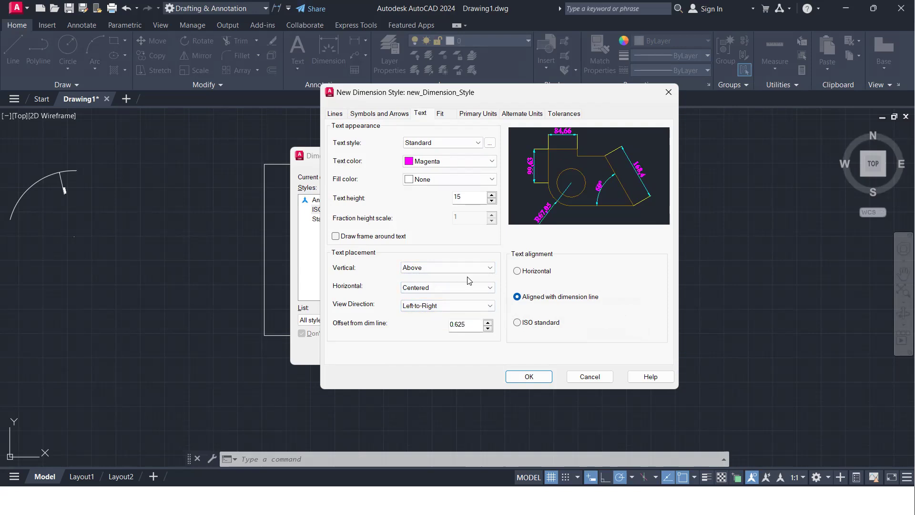
Try the Horizontal text alignment for the dimension text, and return it to Aligned with dimension line.
{"action": "left_click", "coordinate": [517, 271]}
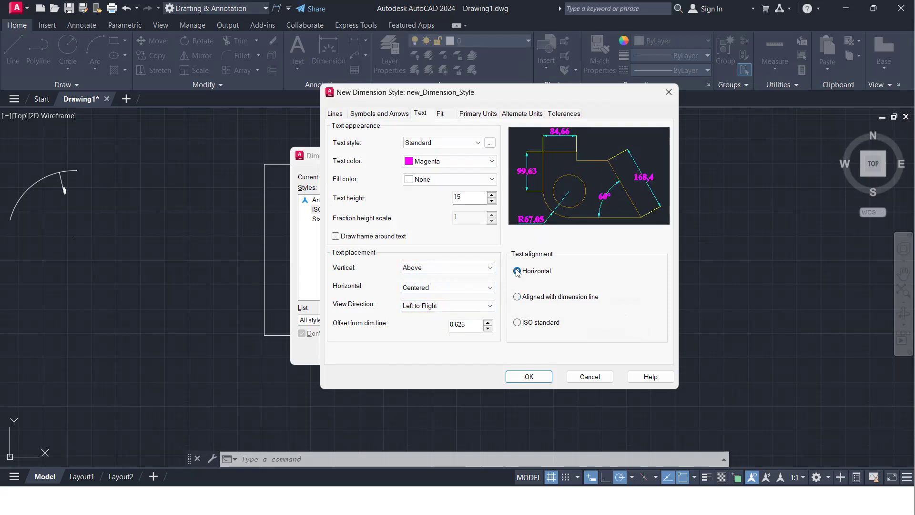
{"action": "left_click", "coordinate": [516, 297]}
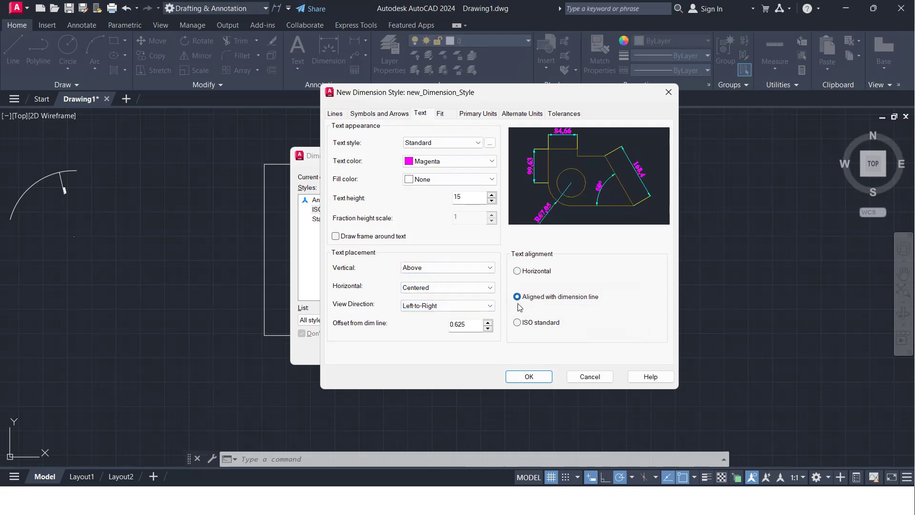
Review the dimension style's Fit options and the linear unit formats and precisions available for its primary units.
{"action": "left_click", "coordinate": [444, 115]}
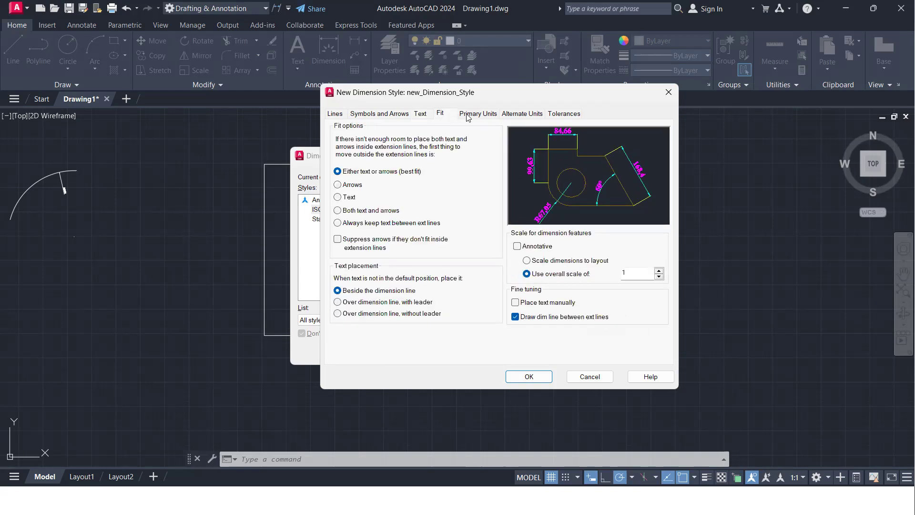
{"action": "left_click", "coordinate": [468, 114]}
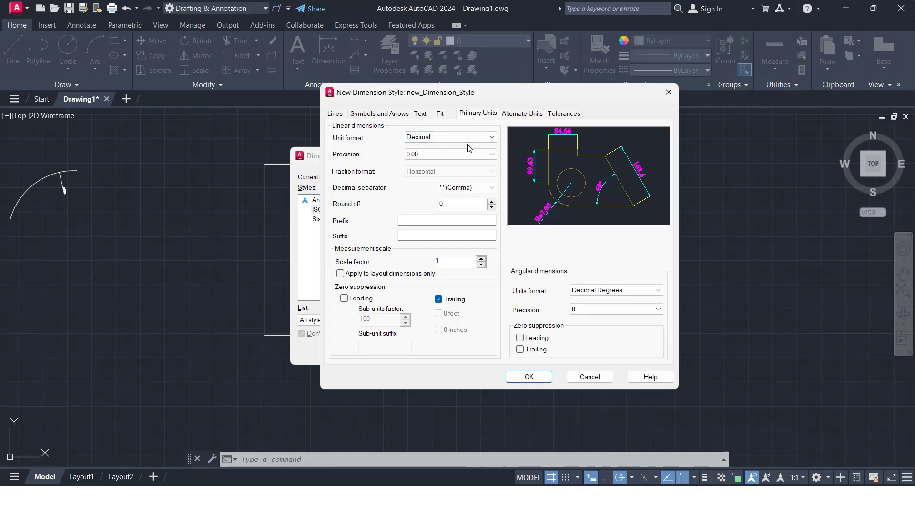
{"action": "left_click", "coordinate": [494, 137]}
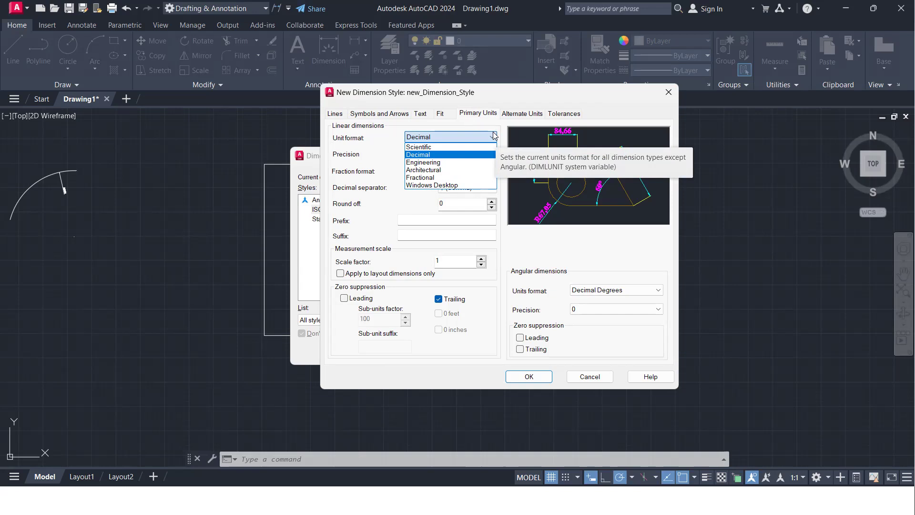
{"action": "left_click", "coordinate": [494, 137]}
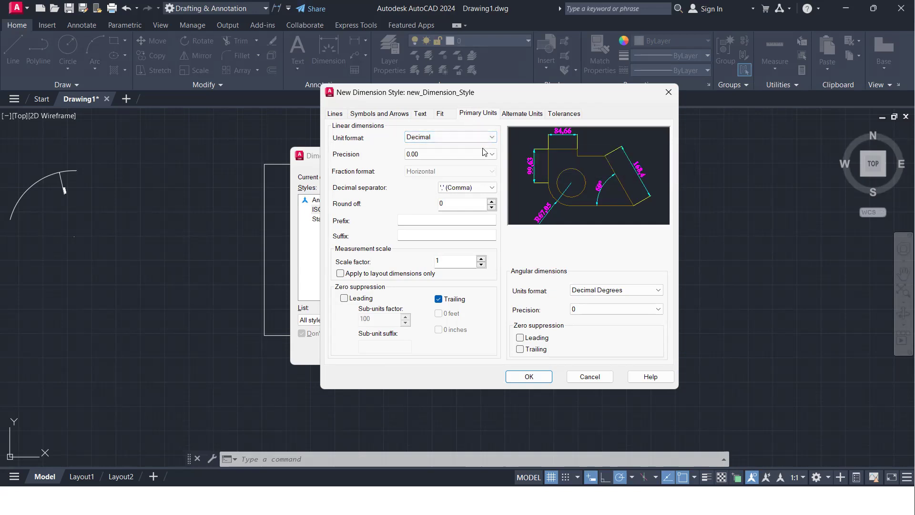
{"action": "left_click", "coordinate": [486, 153]}
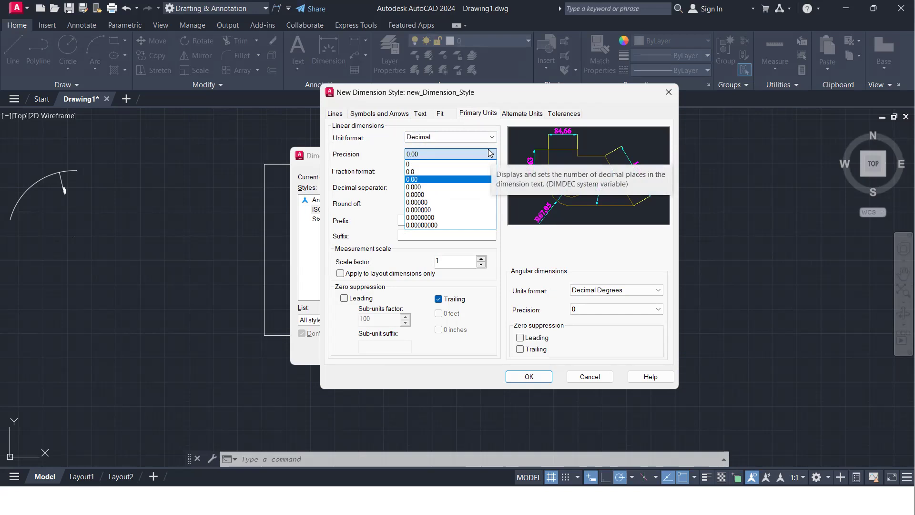
{"action": "left_click", "coordinate": [489, 153]}
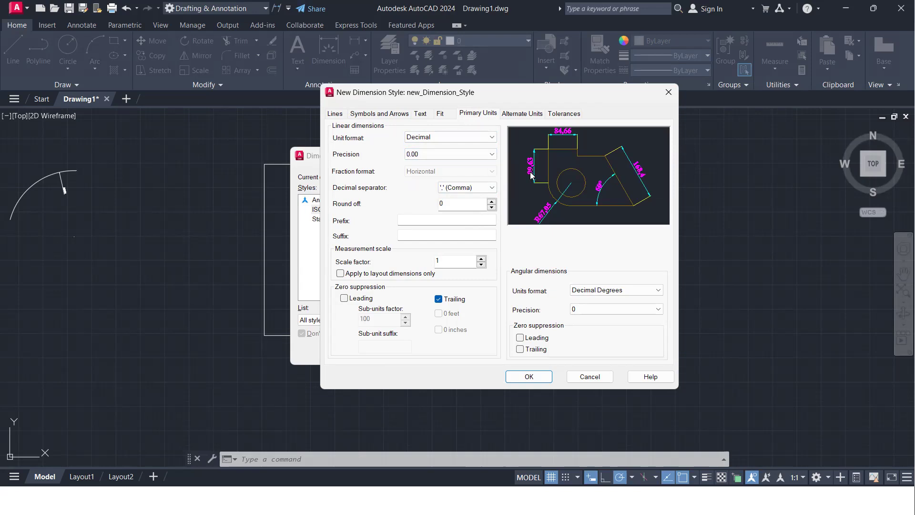
Set the decimal separator of the linear dimensions to '.' (Period).
{"action": "left_click", "coordinate": [492, 187]}
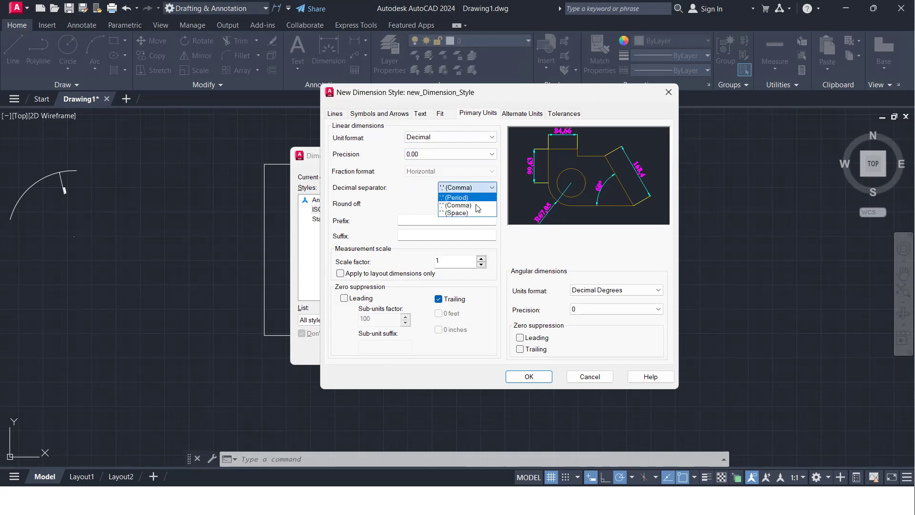
{"action": "left_click", "coordinate": [471, 197]}
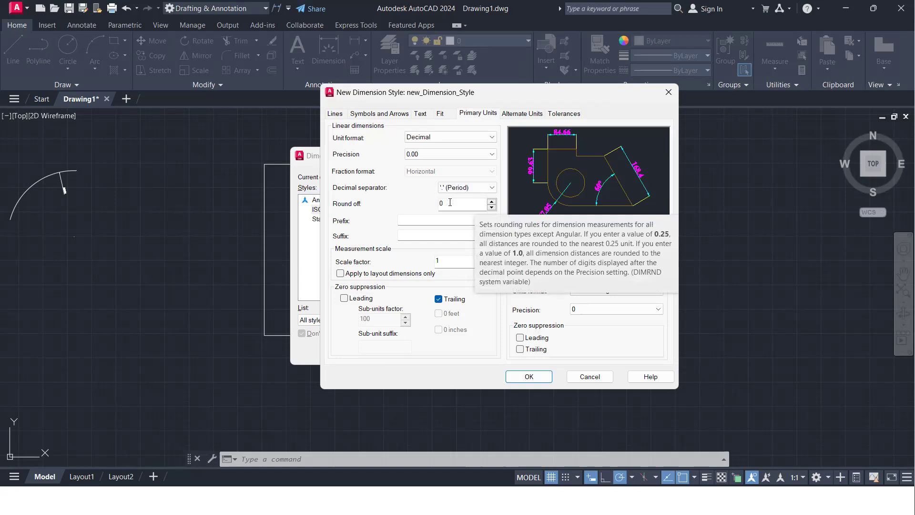
Try mm as the prefix and as the suffix of the linear dimensions, and clear both again.
{"action": "left_click", "coordinate": [431, 222]}
{"action": "type", "text": "m"}
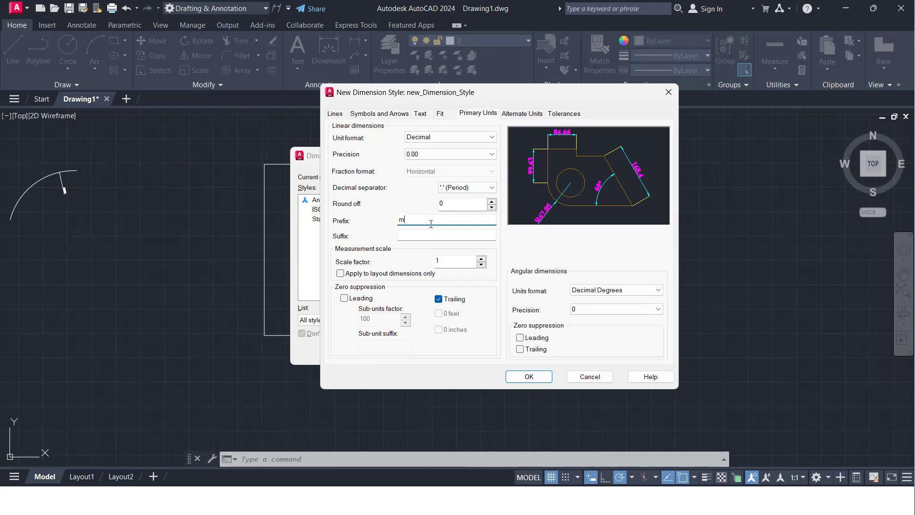
{"action": "left_click", "coordinate": [399, 235]}
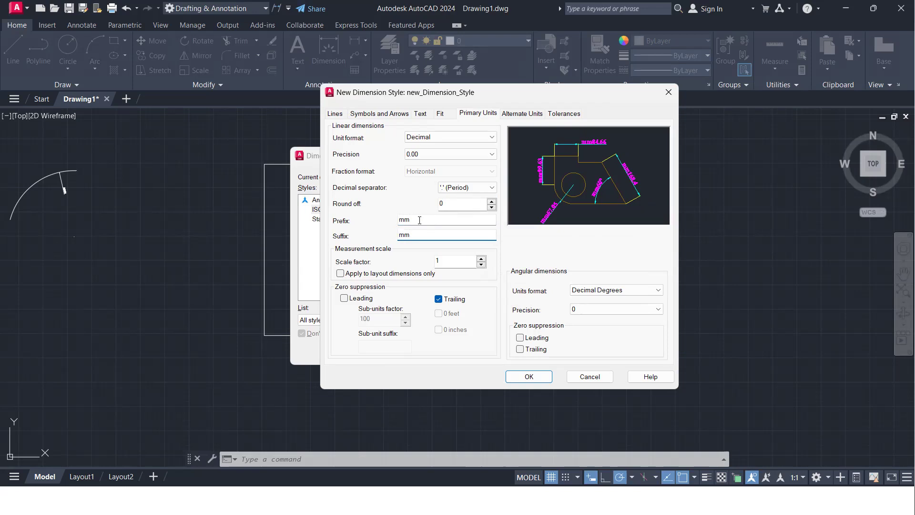
{"action": "left_click", "coordinate": [419, 220]}
{"action": "key", "text": "BackSpace"}
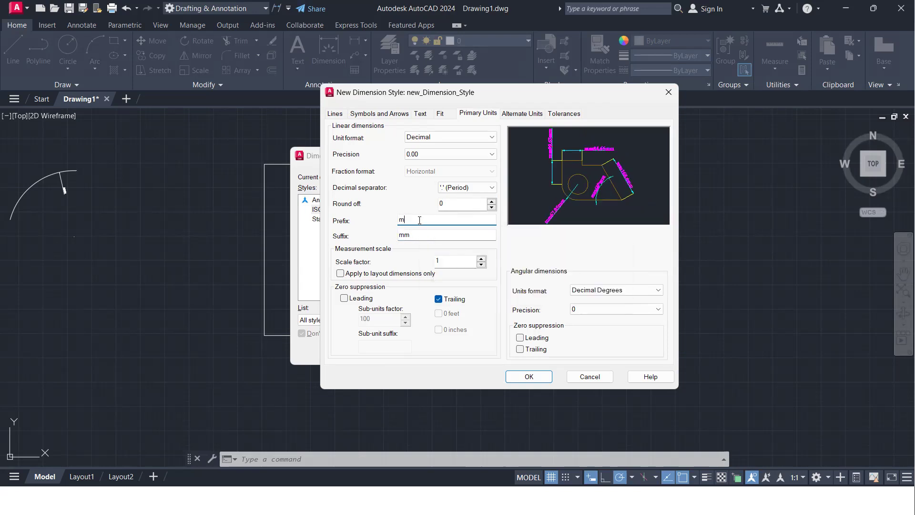
{"action": "left_click", "coordinate": [429, 234]}
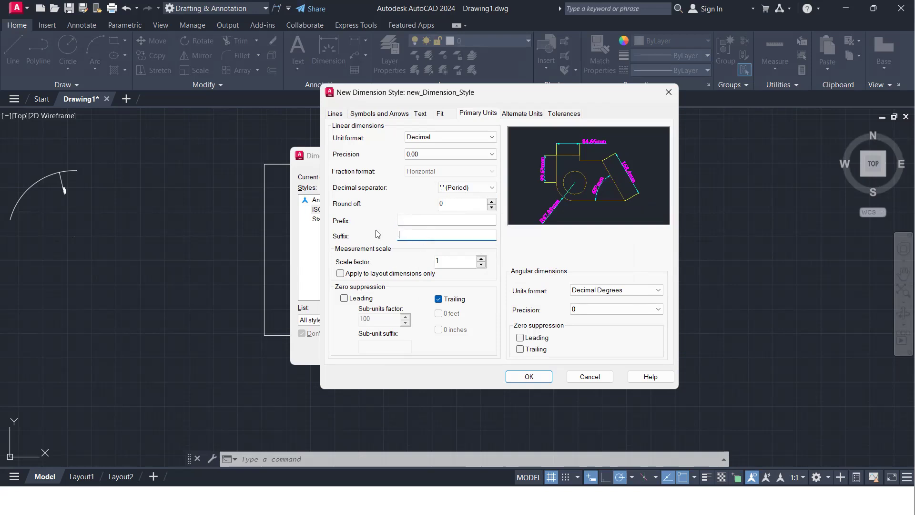
{"action": "left_click", "coordinate": [401, 219]}
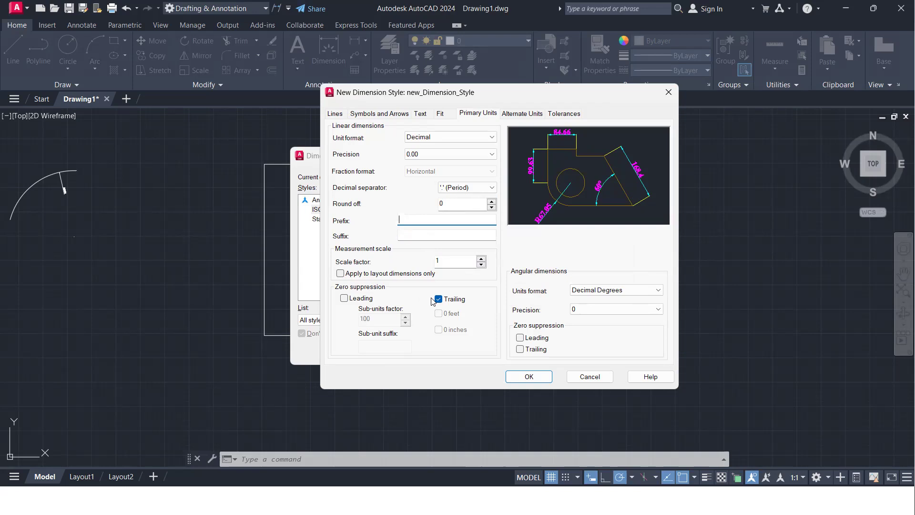
Review the units formats and precision for angular dimensions and the alternate units settings.
{"action": "left_click", "coordinate": [639, 290]}
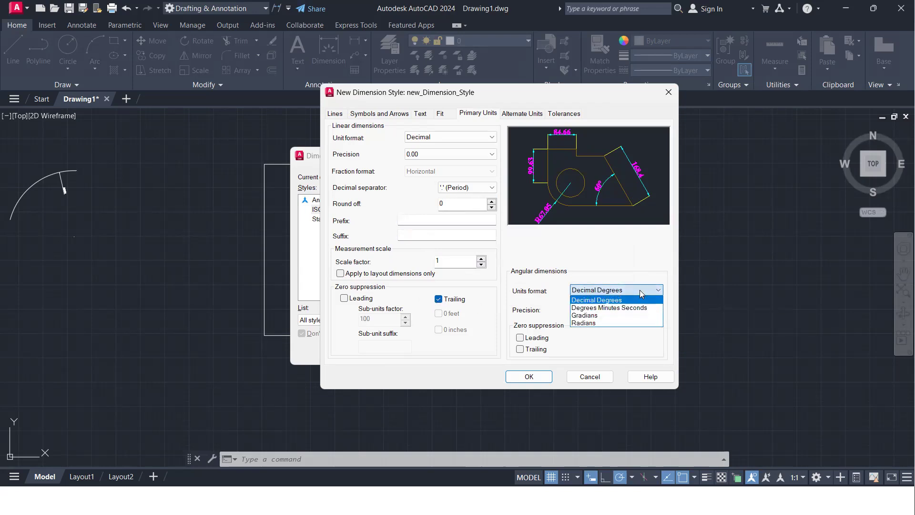
{"action": "left_click", "coordinate": [640, 290]}
{"action": "left_click", "coordinate": [627, 308]}
{"action": "left_click", "coordinate": [627, 309]}
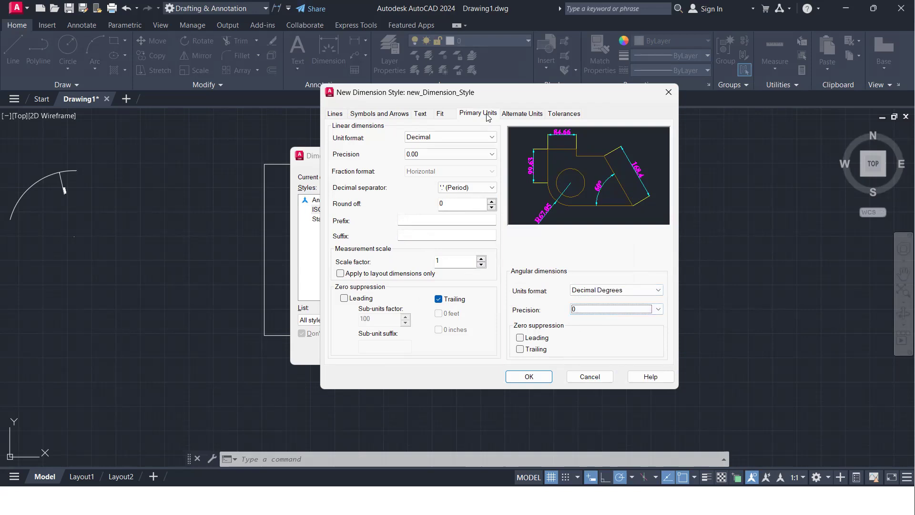
{"action": "left_click", "coordinate": [503, 114]}
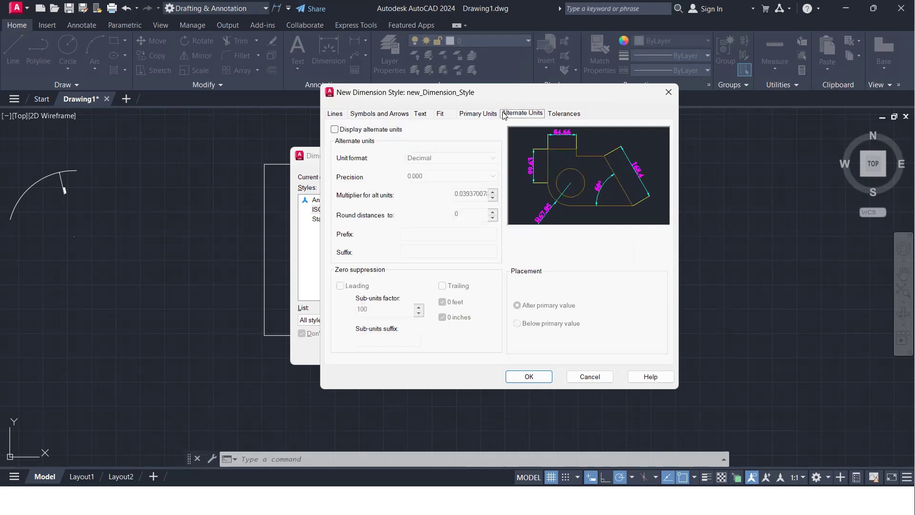
Try the Symmetrical, Deviation, Limits and Basic tolerance methods for the dimension style.
{"action": "left_click", "coordinate": [563, 114]}
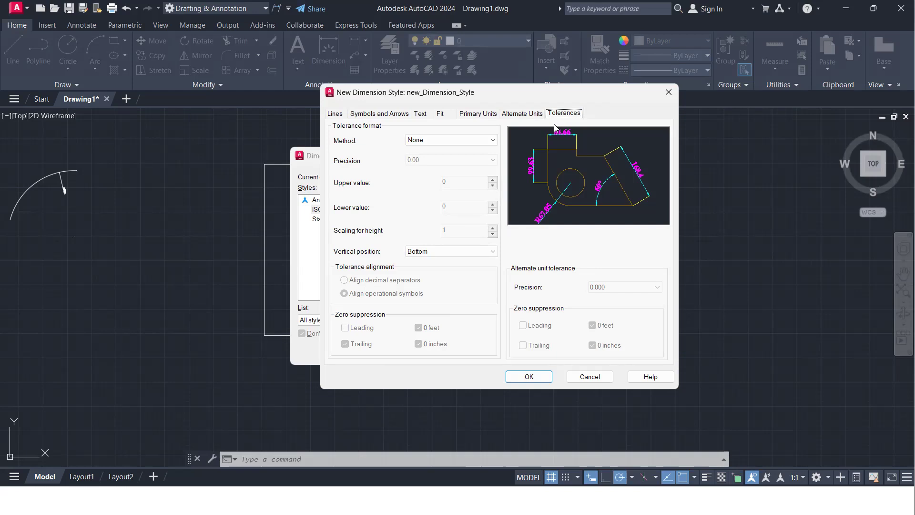
{"action": "left_click", "coordinate": [476, 140]}
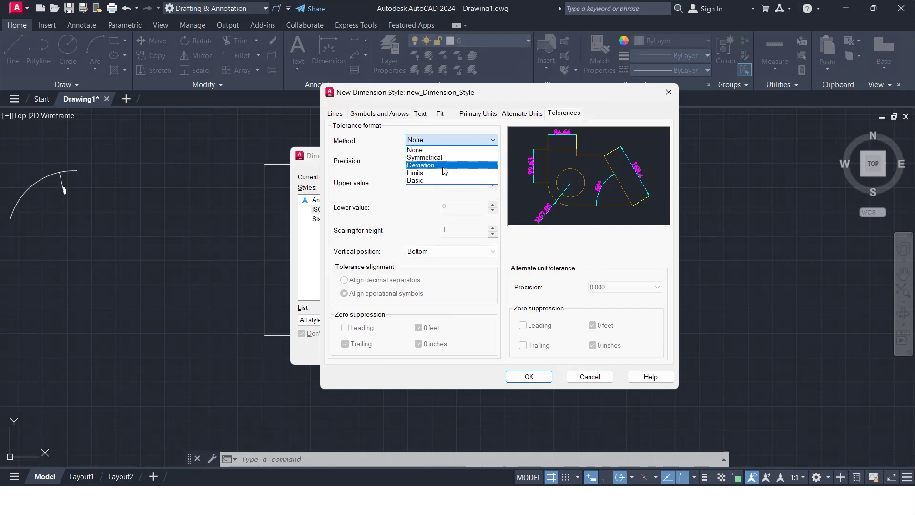
{"action": "left_click", "coordinate": [443, 158]}
{"action": "left_click", "coordinate": [472, 142]}
{"action": "left_click", "coordinate": [465, 166]}
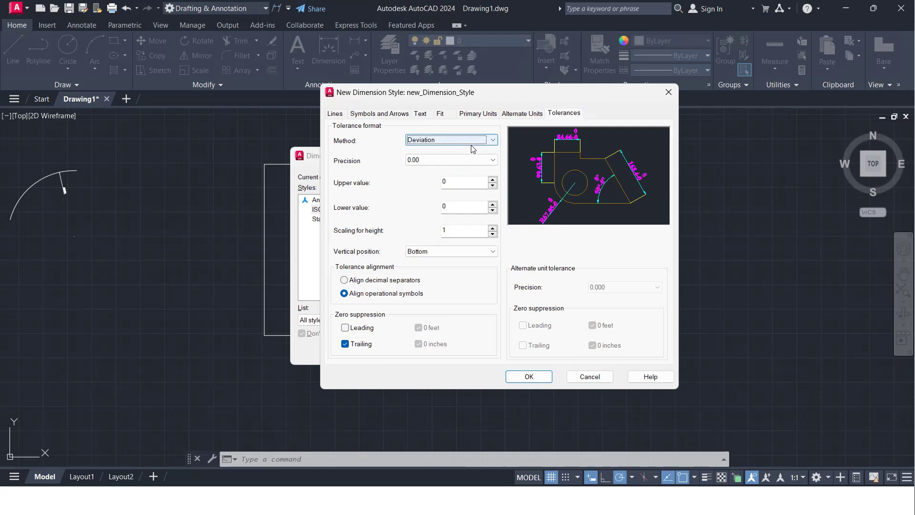
{"action": "left_click", "coordinate": [472, 143]}
{"action": "left_click", "coordinate": [458, 174]}
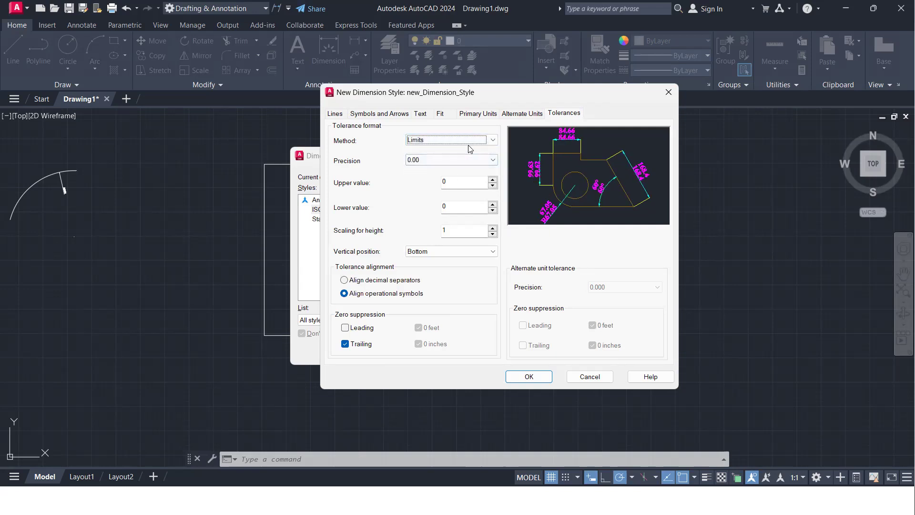
{"action": "left_click", "coordinate": [487, 141]}
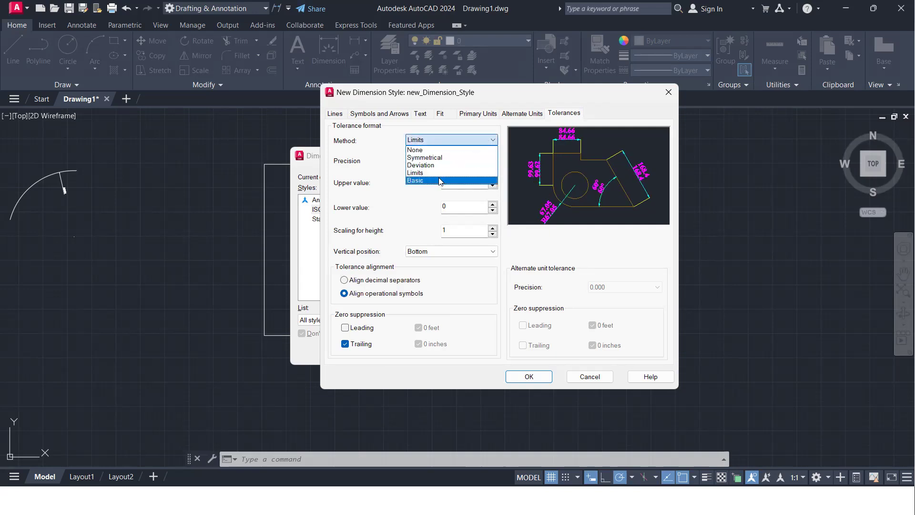
{"action": "left_click", "coordinate": [484, 180]}
Try the Deviation tolerance method with upper and lower values of 0.02, and set the method back to None.
{"action": "left_click", "coordinate": [491, 143]}
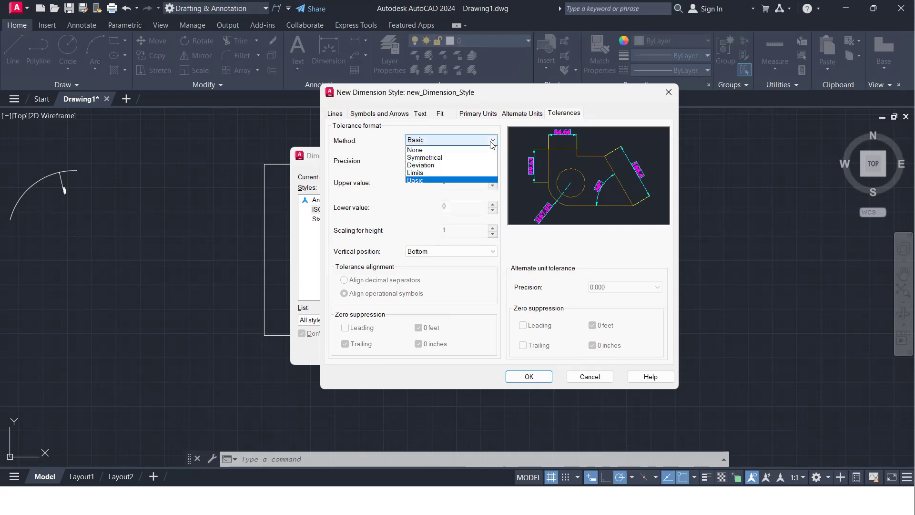
{"action": "left_click", "coordinate": [442, 167]}
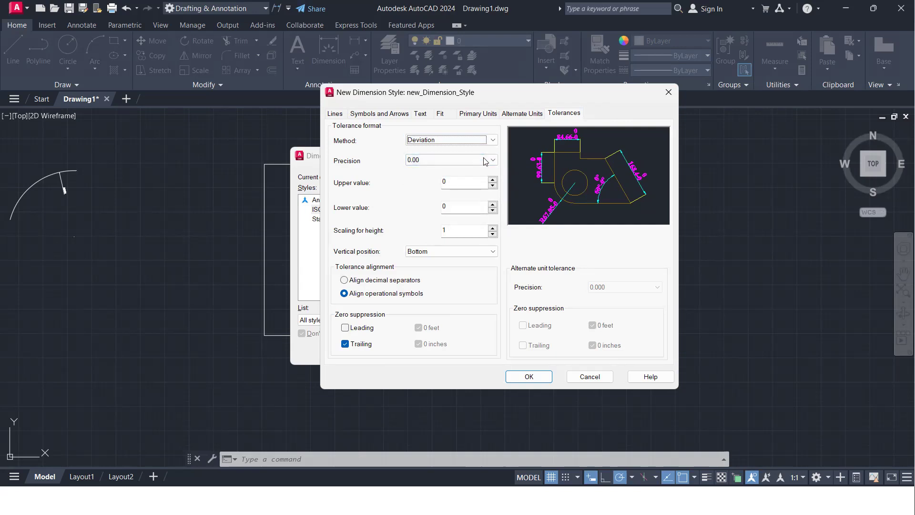
{"action": "left_click", "coordinate": [455, 180]}
{"action": "type", "text": "0"}
{"action": "left_click", "coordinate": [456, 206]}
{"action": "key", "text": "BackSpace"}
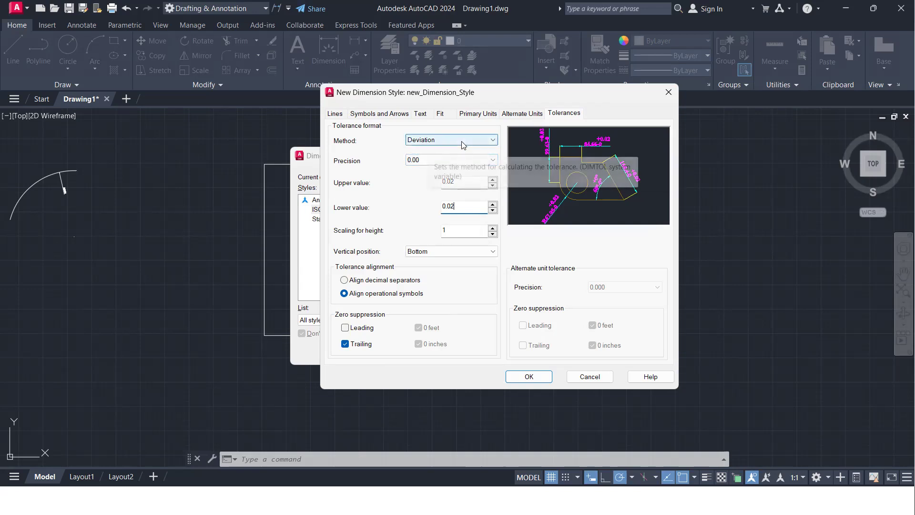
{"action": "left_click", "coordinate": [445, 140]}
{"action": "left_click", "coordinate": [442, 150]}
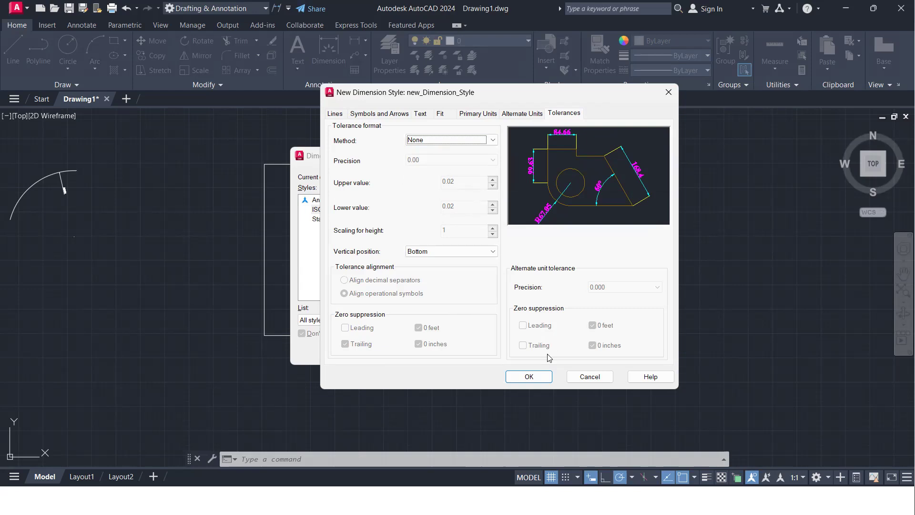
Save the settings of new_Dimension_Style, make it the current dimension style and close the style manager.
{"action": "left_click", "coordinate": [519, 378]}
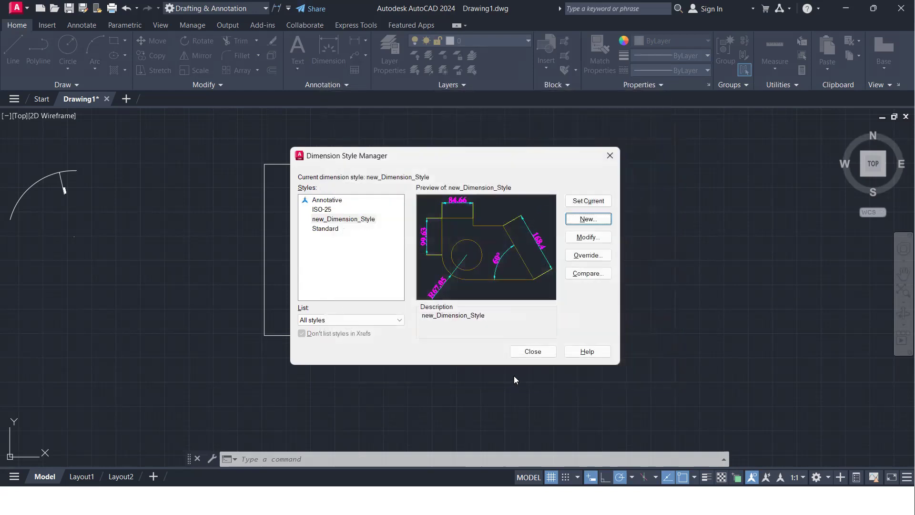
{"action": "left_click", "coordinate": [585, 206]}
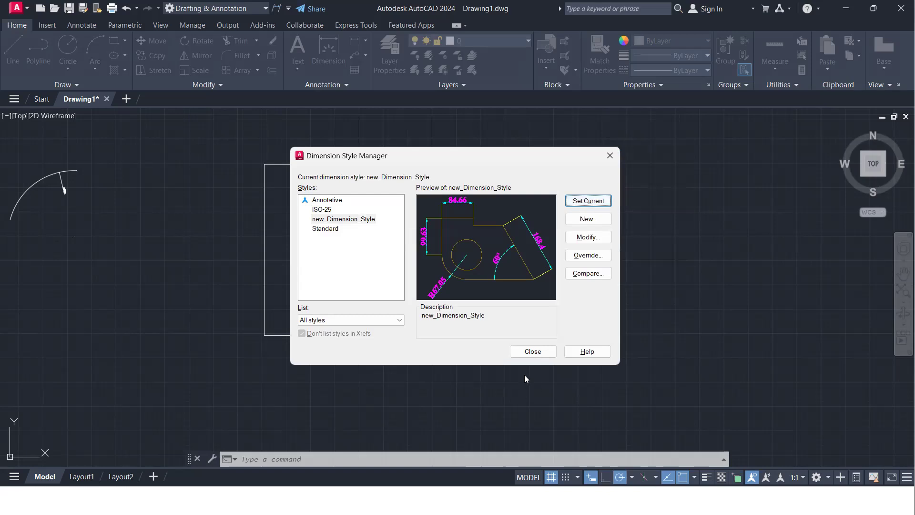
{"action": "left_click", "coordinate": [532, 353]}
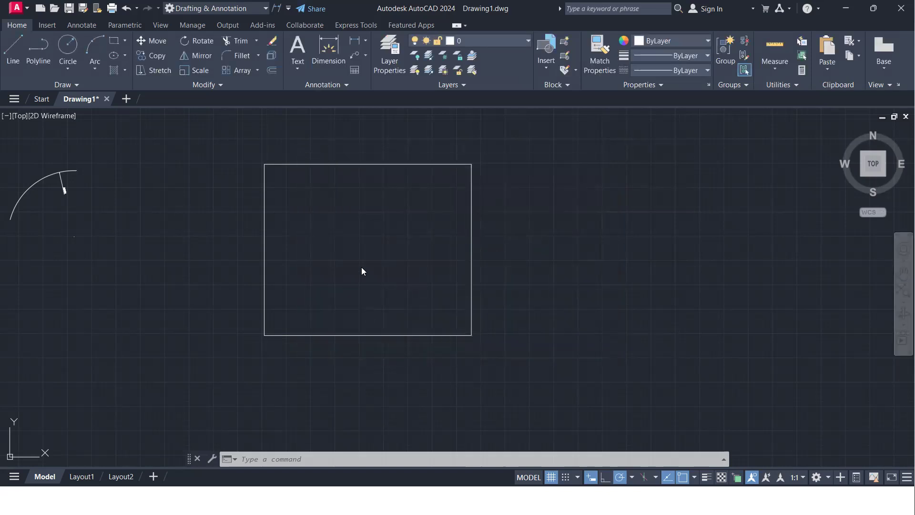
Dimension the rectangle's right edge with DIM, placing the dimension line just outside the rectangle.
{"action": "type", "text": "DIm"}
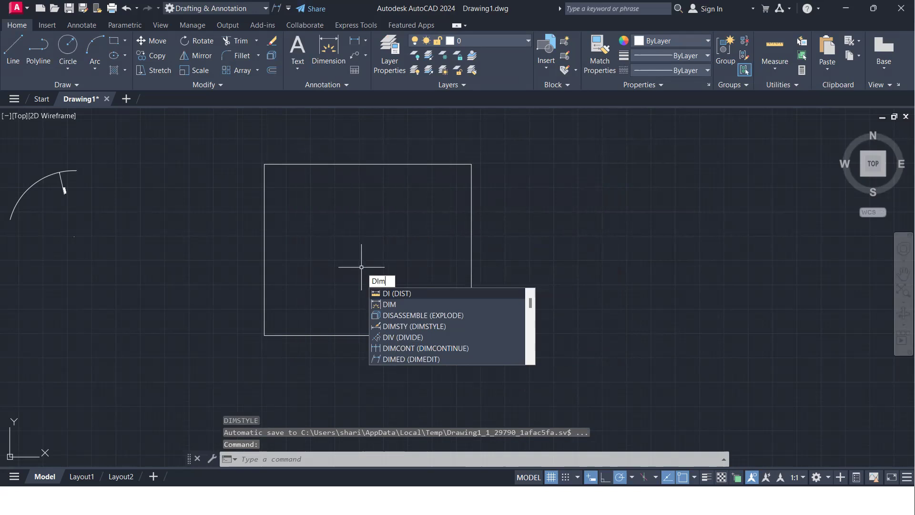
{"action": "key", "text": "Return"}
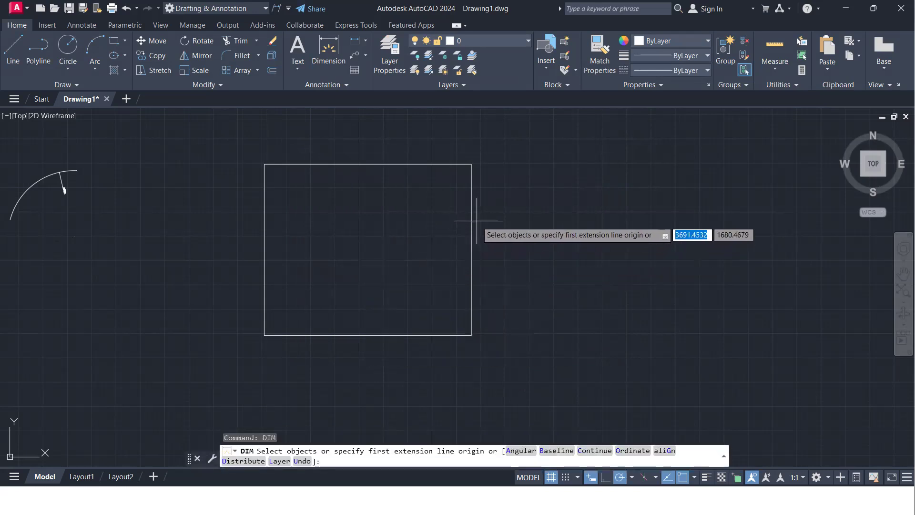
{"action": "left_click", "coordinate": [472, 222]}
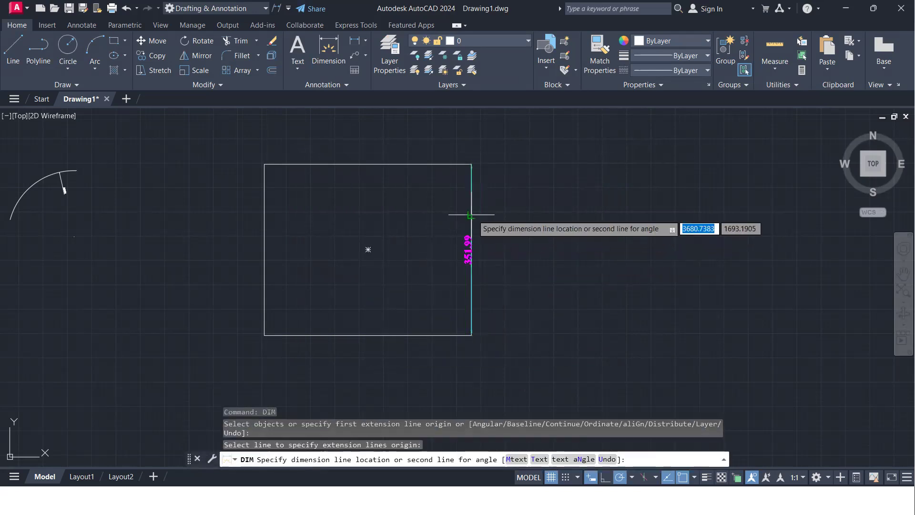
{"action": "left_click", "coordinate": [498, 212]}
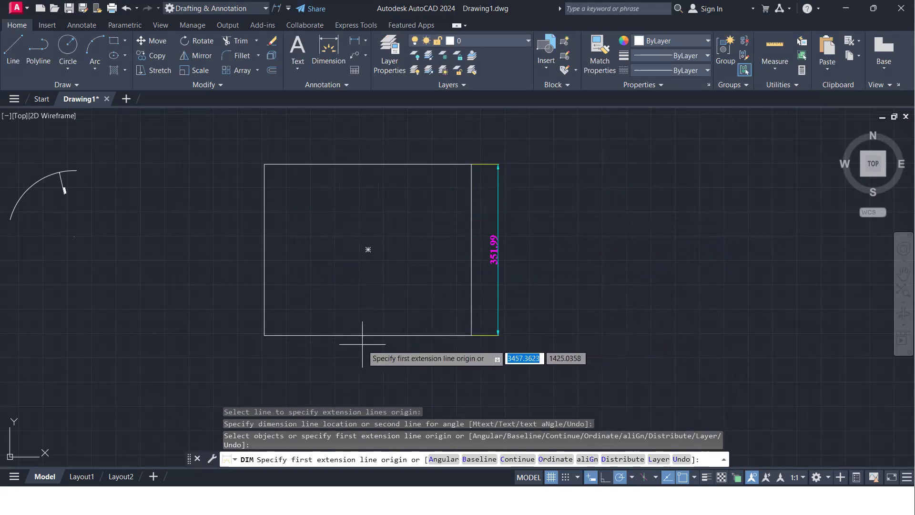
Dimension the rectangle's bottom edge, placing the dimension line just below the rectangle.
{"action": "scroll", "coordinate": [357, 340], "scroll_direction": "up", "scroll_amount": 6}
{"action": "left_click", "coordinate": [319, 320]}
{"action": "key", "text": "Escape"}
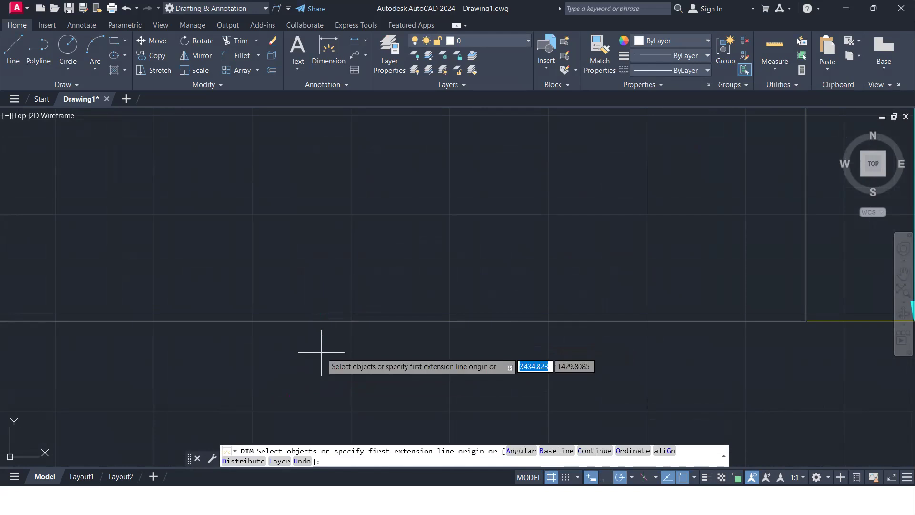
{"action": "left_click", "coordinate": [293, 321]}
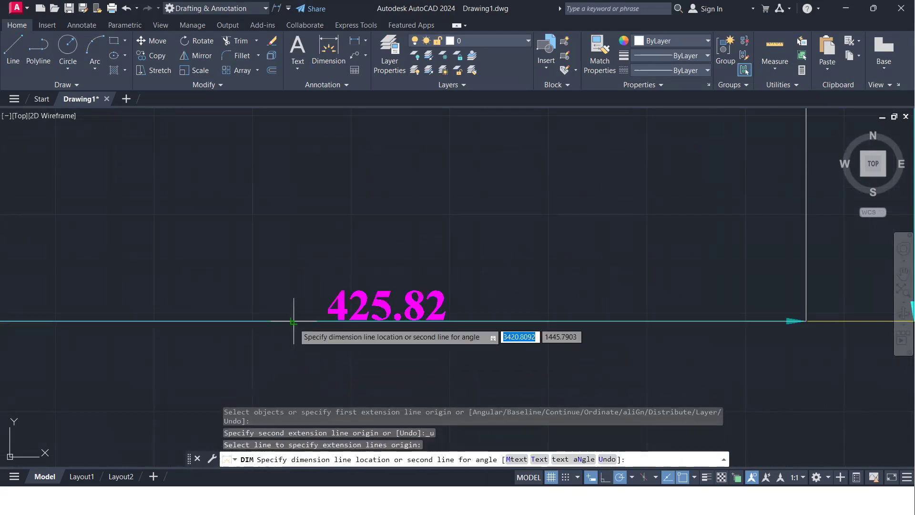
{"action": "left_click", "coordinate": [285, 370]}
{"action": "scroll", "coordinate": [281, 333], "scroll_direction": "down", "scroll_amount": 5}
{"action": "middle_click_drag", "start_coordinate": [280, 318], "coordinate": [334, 301]}
{"action": "scroll", "coordinate": [280, 296], "scroll_direction": "up", "scroll_amount": 2}
Add an angular dimension between the rectangle's left and bottom edges, placed inside the corner, and end the DIM command.
{"action": "key", "text": "Return"}
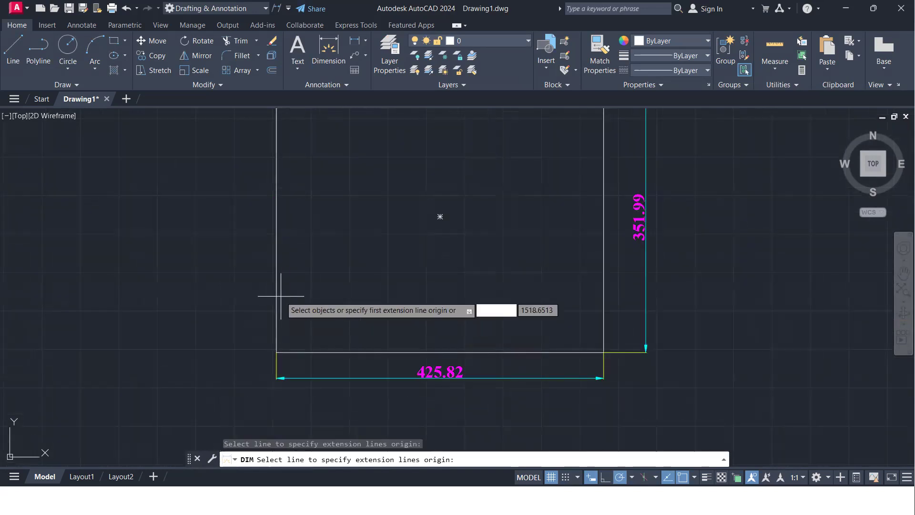
{"action": "left_click", "coordinate": [277, 300]}
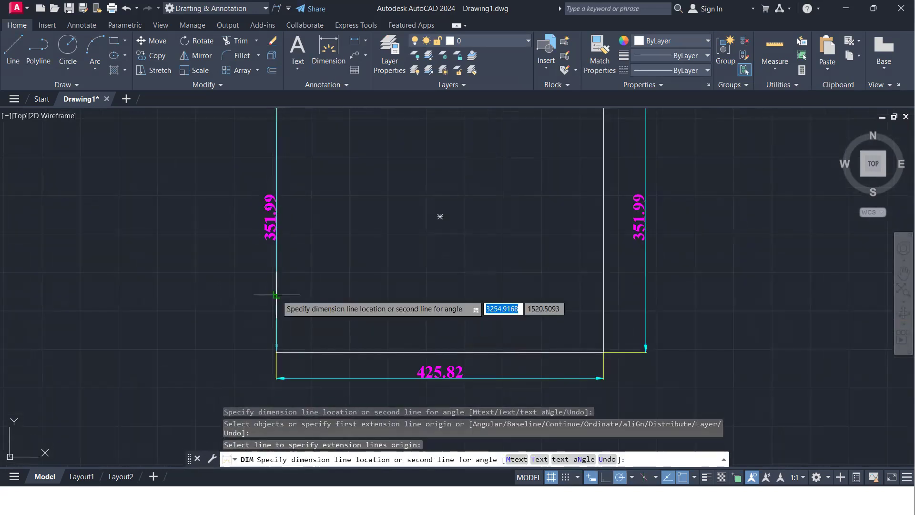
{"action": "left_click", "coordinate": [305, 353]}
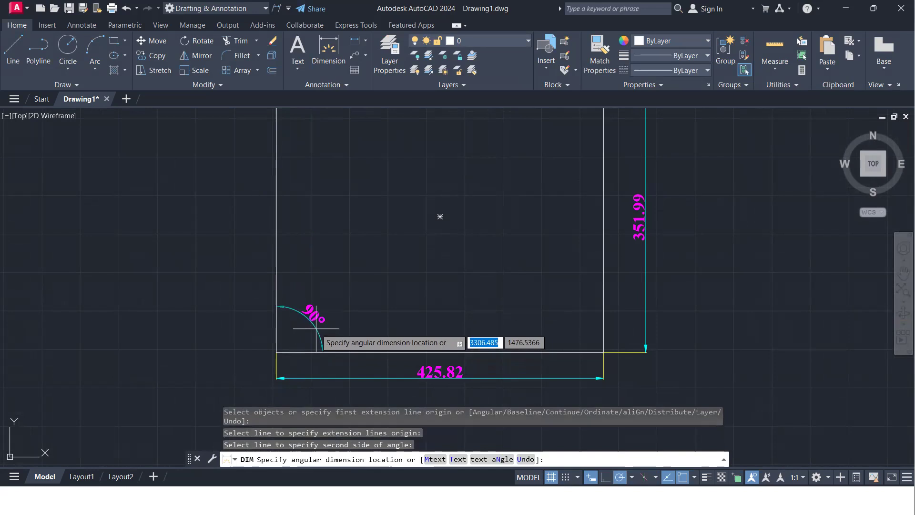
{"action": "left_click", "coordinate": [315, 328]}
{"action": "scroll", "coordinate": [380, 248], "scroll_direction": "down", "scroll_amount": 4}
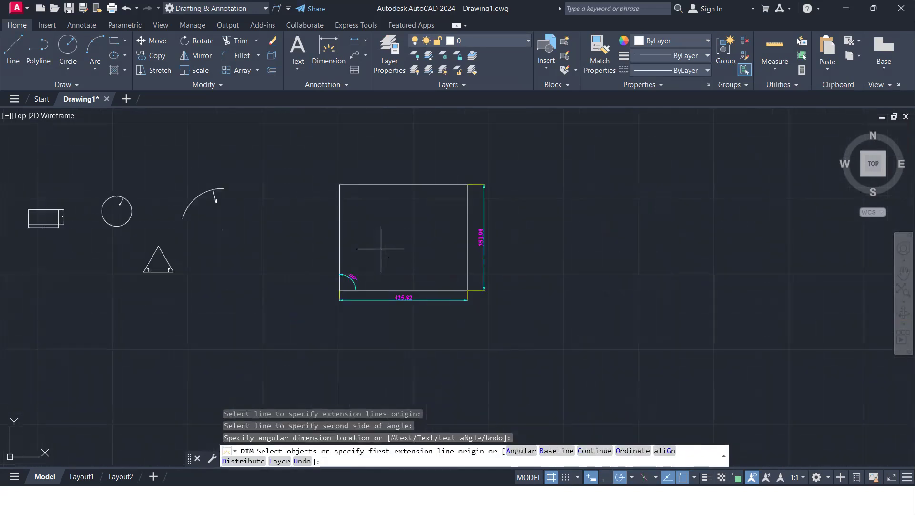
{"action": "middle_click_drag", "start_coordinate": [380, 248], "coordinate": [306, 275]}
{"action": "key", "text": "Return"}
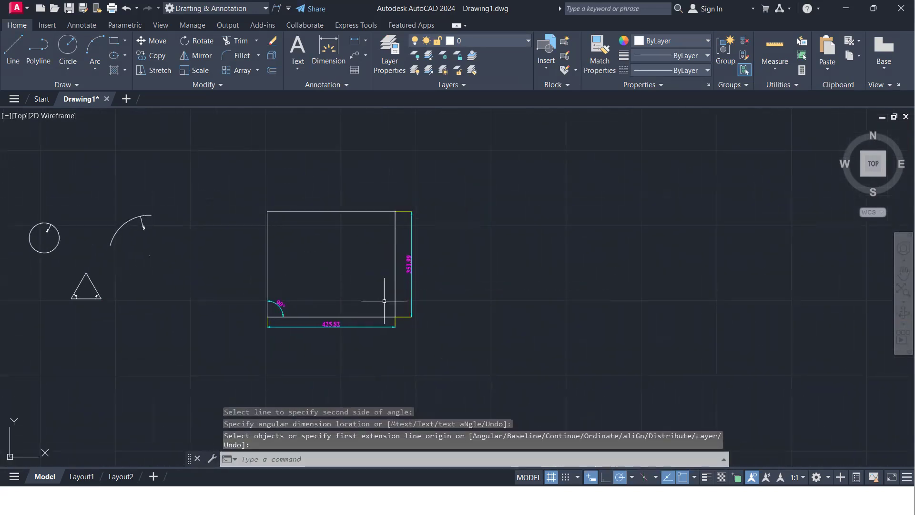
Draw a circle with a radius of about 224.5 to the right of the dimensioned rectangle.
{"action": "type", "text": "c"}
{"action": "key", "text": "Return"}
{"action": "left_click", "coordinate": [556, 254]}
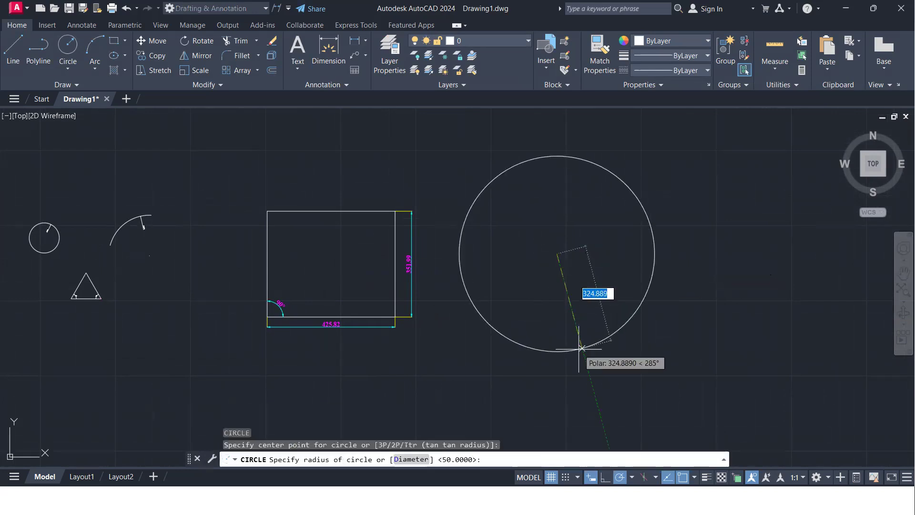
{"action": "left_click", "coordinate": [566, 320]}
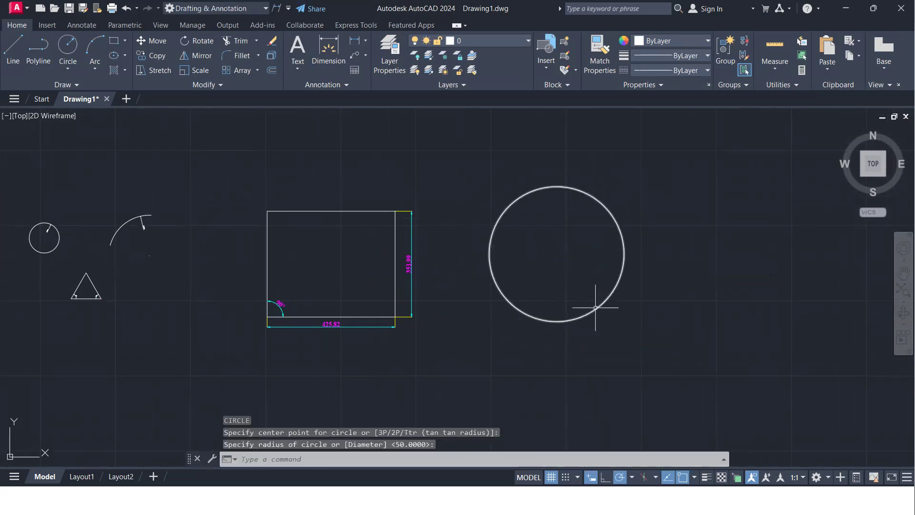
Dimension the large circle's diameter with DIM, placing the text inside the circle on its right side.
{"action": "type", "text": "dim"}
{"action": "key", "text": "Return"}
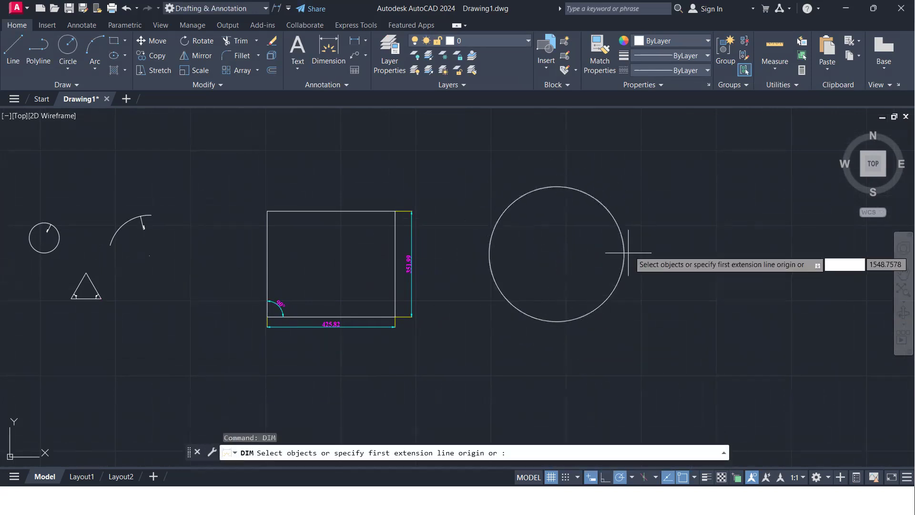
{"action": "left_click", "coordinate": [614, 224]}
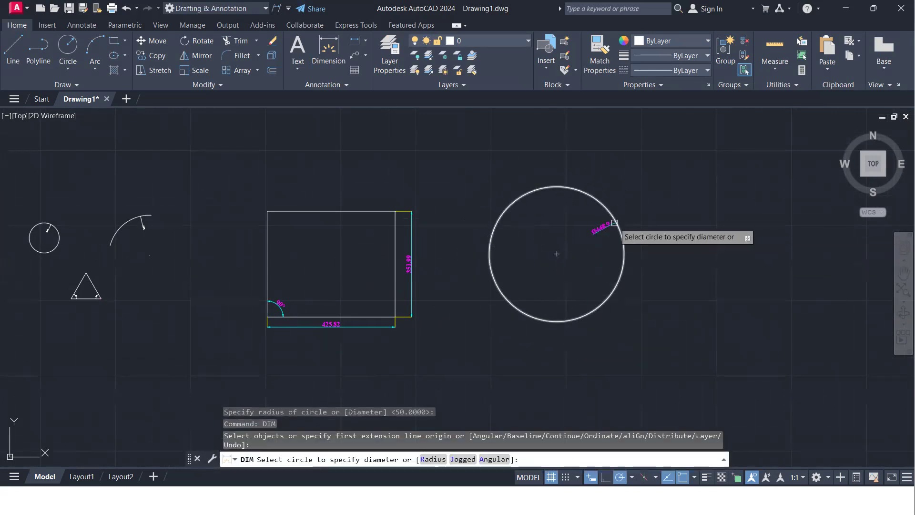
{"action": "left_click", "coordinate": [590, 242]}
{"action": "scroll", "coordinate": [596, 245], "scroll_direction": "up", "scroll_amount": 4}
{"action": "scroll", "coordinate": [594, 248], "scroll_direction": "down", "scroll_amount": 4}
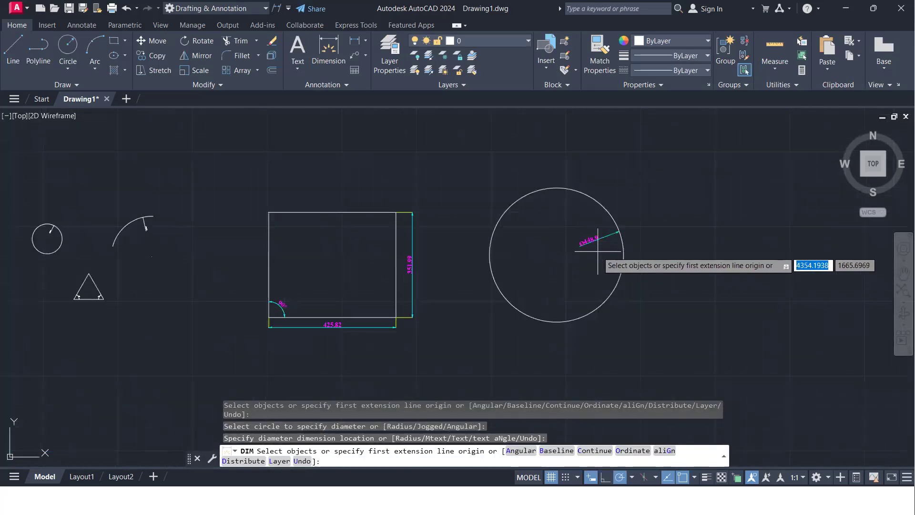
Examine the style of the rectangle's and large circle's dimensions up close, and end the DIM command.
{"action": "scroll", "coordinate": [599, 254], "scroll_direction": "up", "scroll_amount": 4}
{"action": "scroll", "coordinate": [594, 255], "scroll_direction": "down", "scroll_amount": 4}
{"action": "scroll", "coordinate": [458, 273], "scroll_direction": "up", "scroll_amount": 2}
{"action": "middle_click_drag", "start_coordinate": [458, 273], "coordinate": [502, 290]}
{"action": "scroll", "coordinate": [478, 276], "scroll_direction": "up", "scroll_amount": 4}
{"action": "key", "text": "Return"}
{"action": "scroll", "coordinate": [337, 272], "scroll_direction": "down", "scroll_amount": 6}
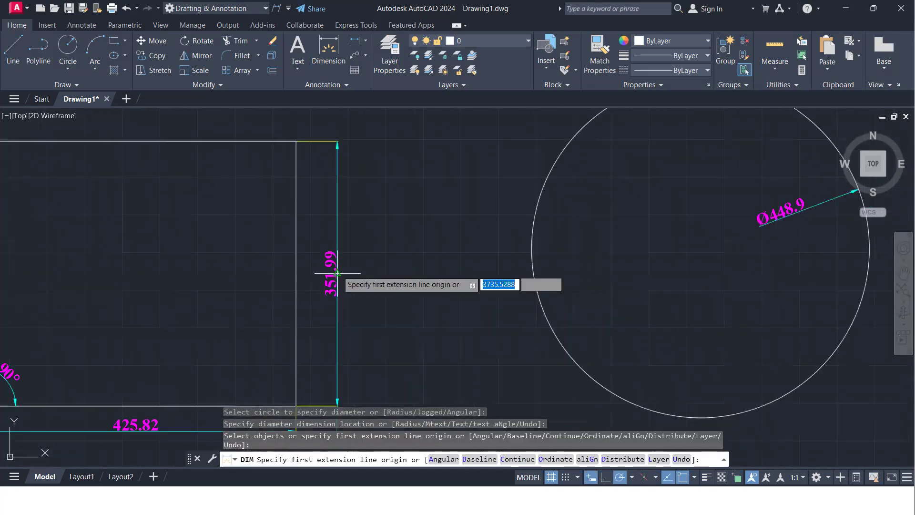
{"action": "key", "text": "Escape"}
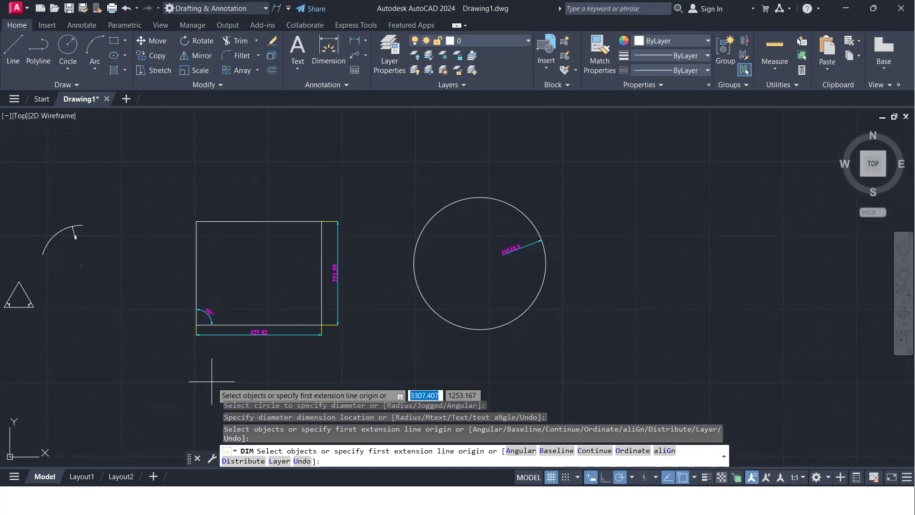
{"action": "scroll", "coordinate": [159, 320], "scroll_direction": "up", "scroll_amount": 2}
{"action": "middle_click_drag", "start_coordinate": [159, 320], "coordinate": [363, 341]}
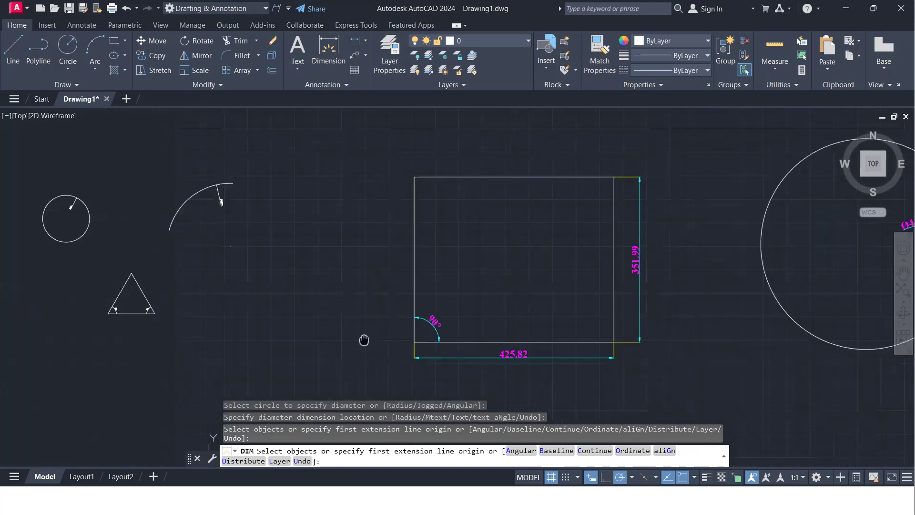
{"action": "scroll", "coordinate": [417, 314], "scroll_direction": "up", "scroll_amount": 3}
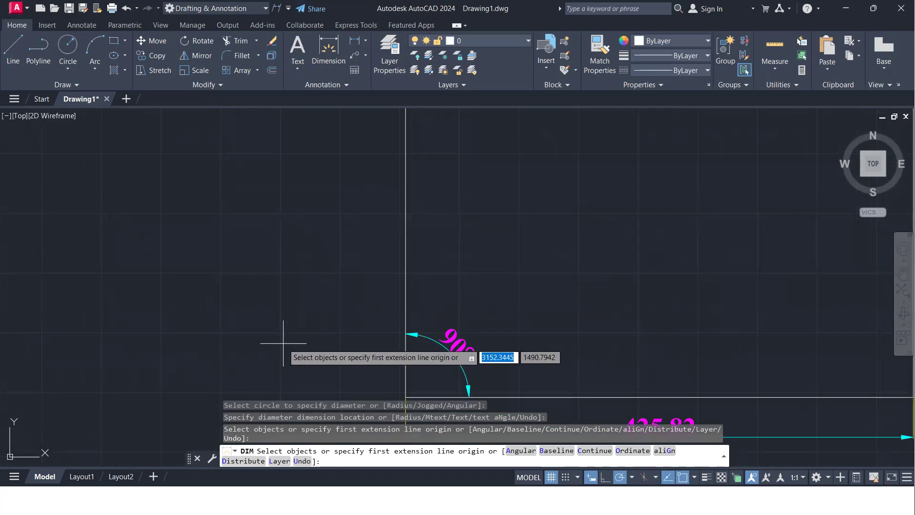
{"action": "key", "text": "Escape"}
{"action": "scroll", "coordinate": [285, 343], "scroll_direction": "down", "scroll_amount": 5}
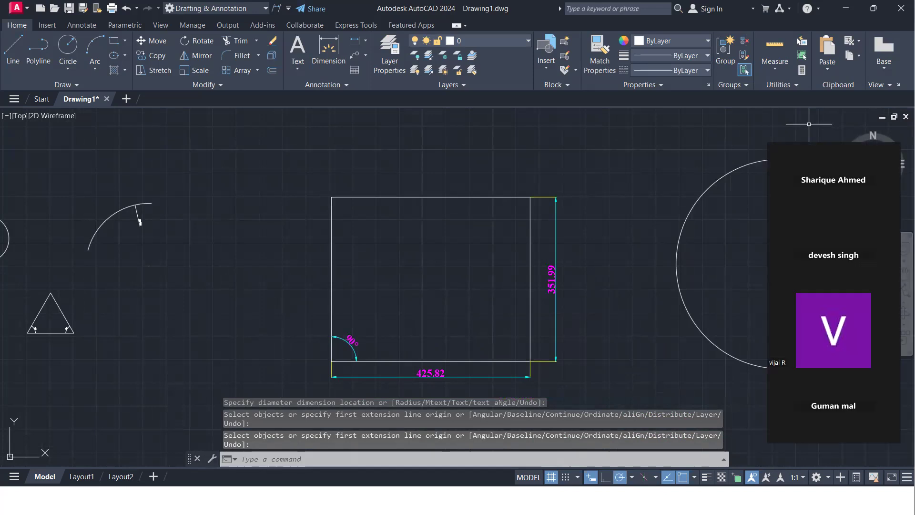
Read the multi-leader and table topics in the notes at the far left of the drawing.
{"action": "scroll", "coordinate": [510, 327], "scroll_direction": "down", "scroll_amount": 4}
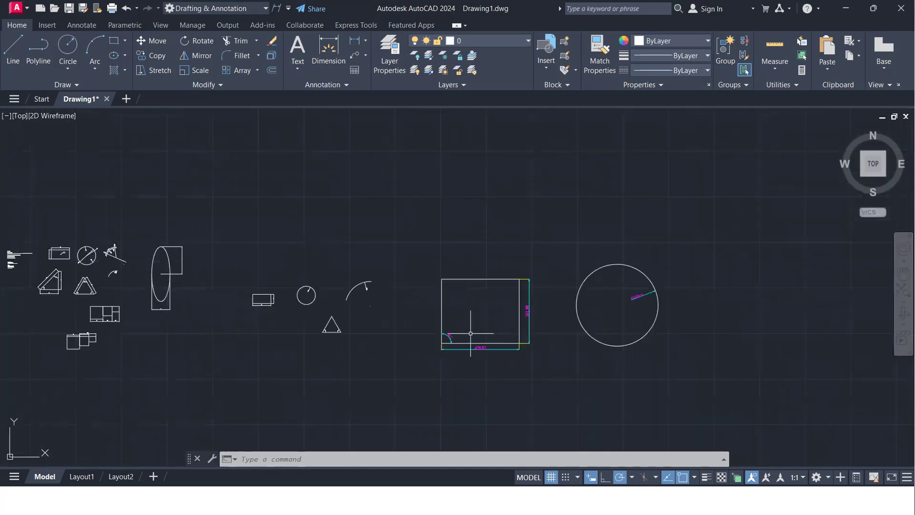
{"action": "middle_click_drag", "start_coordinate": [72, 374], "coordinate": [185, 399]}
{"action": "scroll", "coordinate": [162, 283], "scroll_direction": "up", "scroll_amount": 4}
{"action": "mouse_move", "coordinate": [106, 300]}
{"action": "middle_mouse_down"}
{"action": "mouse_move", "coordinate": [193, 340]}
{"action": "mouse_move", "coordinate": [196, 303]}
{"action": "middle_mouse_up"}
{"action": "scroll", "coordinate": [157, 309], "scroll_direction": "up", "scroll_amount": 8}
{"action": "scroll", "coordinate": [213, 306], "scroll_direction": "up", "scroll_amount": 1}
{"action": "scroll", "coordinate": [186, 353], "scroll_direction": "down", "scroll_amount": 4}
{"action": "scroll", "coordinate": [175, 381], "scroll_direction": "up", "scroll_amount": 2}
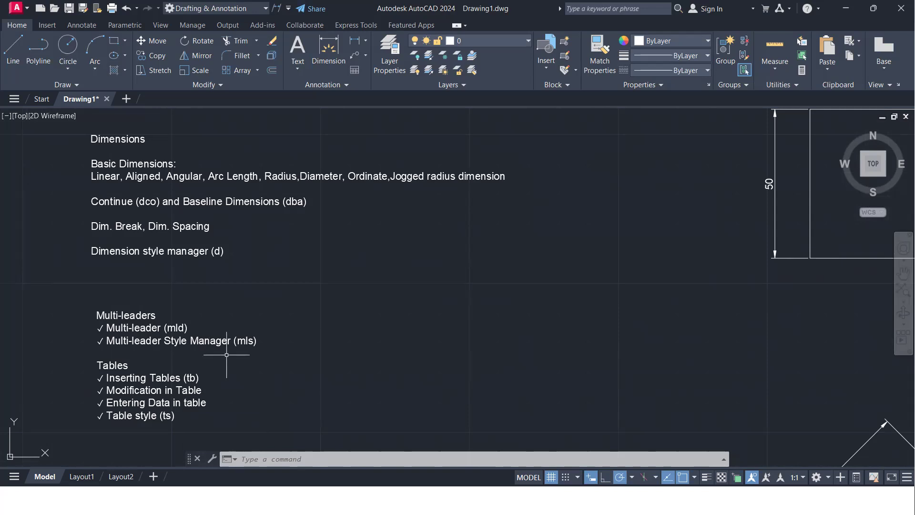
Draw a circle with a radius of about 53.7 in the empty area to the right of the dimensioned ellipse.
{"action": "scroll", "coordinate": [333, 315], "scroll_direction": "down", "scroll_amount": 4}
{"action": "middle_click_drag", "start_coordinate": [478, 267], "coordinate": [27, 169]}
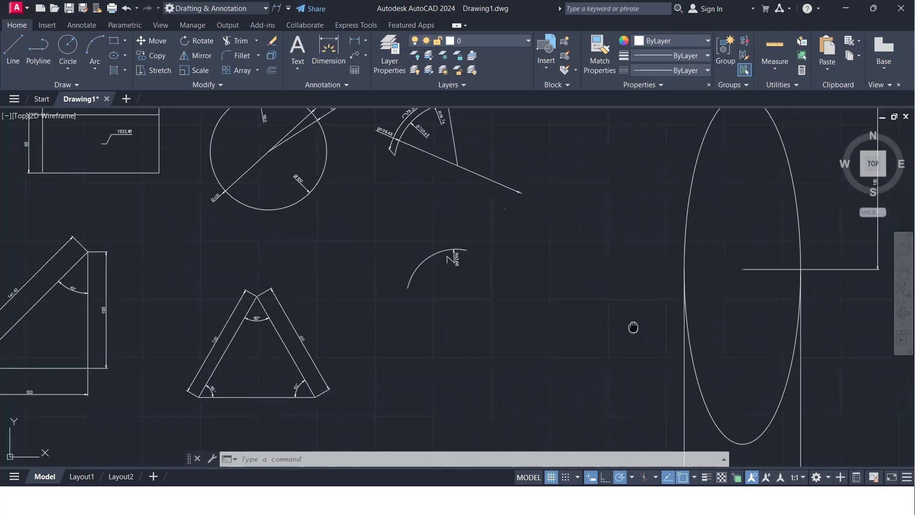
{"action": "middle_click_drag", "start_coordinate": [633, 327], "coordinate": [219, 312]}
{"action": "scroll", "coordinate": [224, 313], "scroll_direction": "down", "scroll_amount": 4}
{"action": "scroll", "coordinate": [458, 283], "scroll_direction": "up", "scroll_amount": 2}
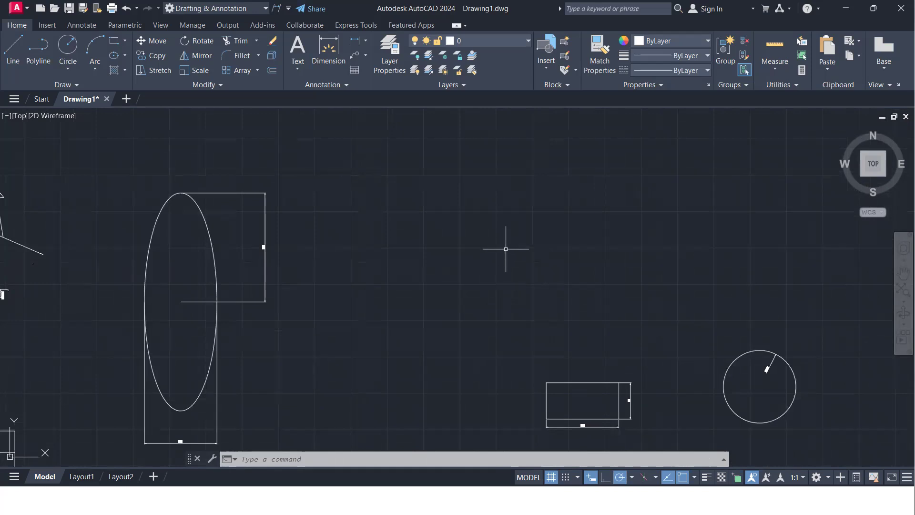
{"action": "type", "text": "c"}
{"action": "key", "text": "Return"}
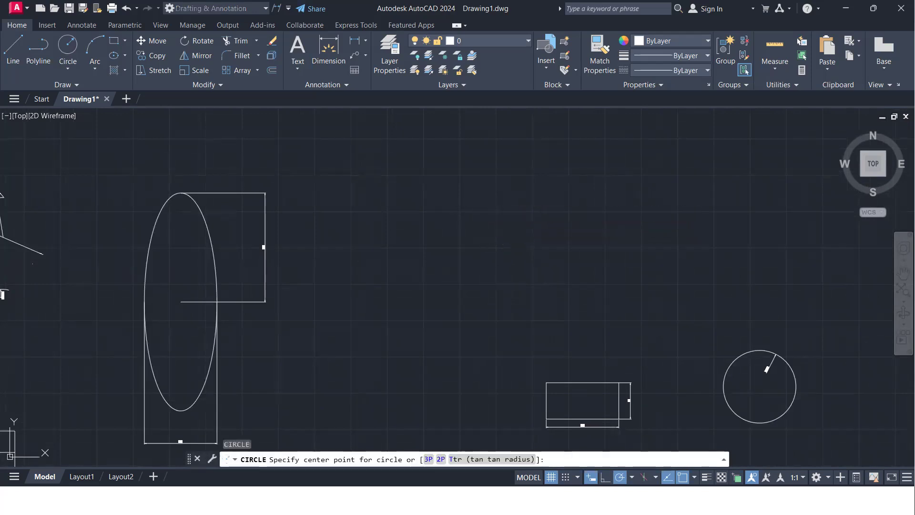
{"action": "left_click", "coordinate": [483, 199]}
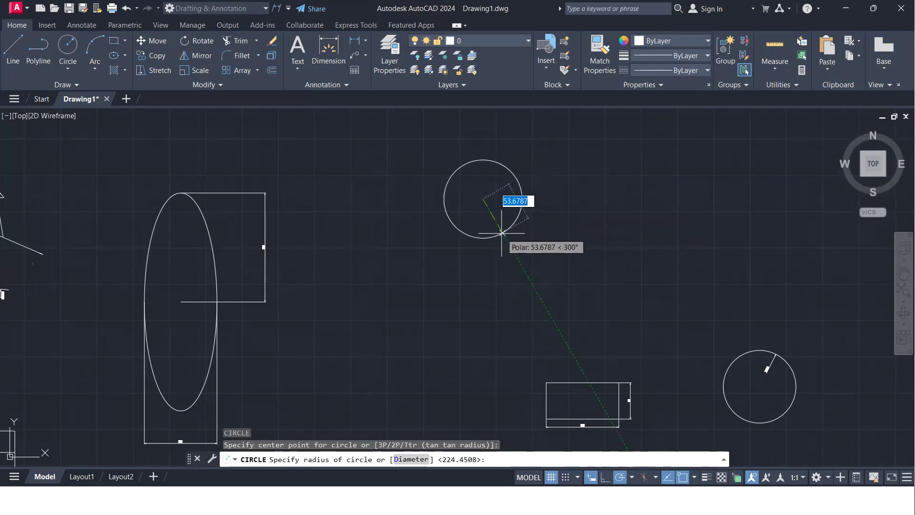
{"action": "left_click", "coordinate": [502, 233]}
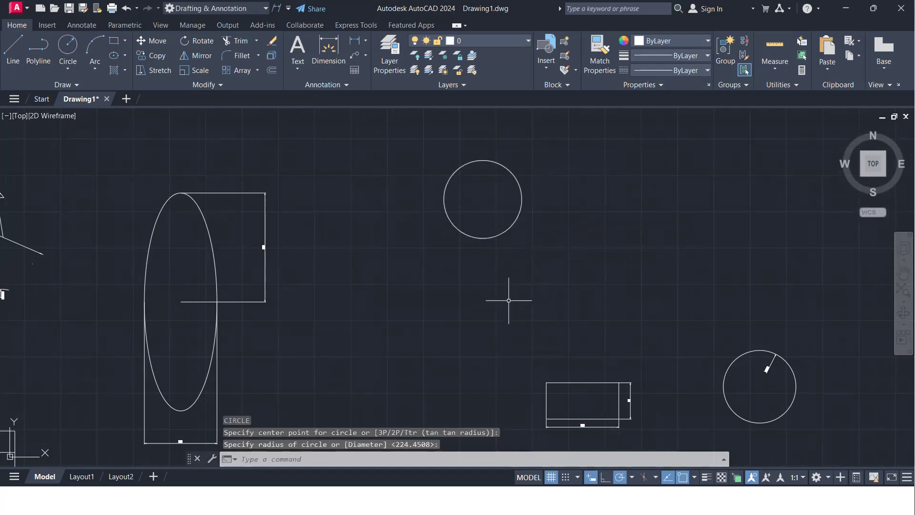
Draw two more separate circles in a row to the right, the nearer one with a radius of about 40.
{"action": "middle_click_drag", "start_coordinate": [509, 302], "coordinate": [426, 370]}
{"action": "key", "text": "Return"}
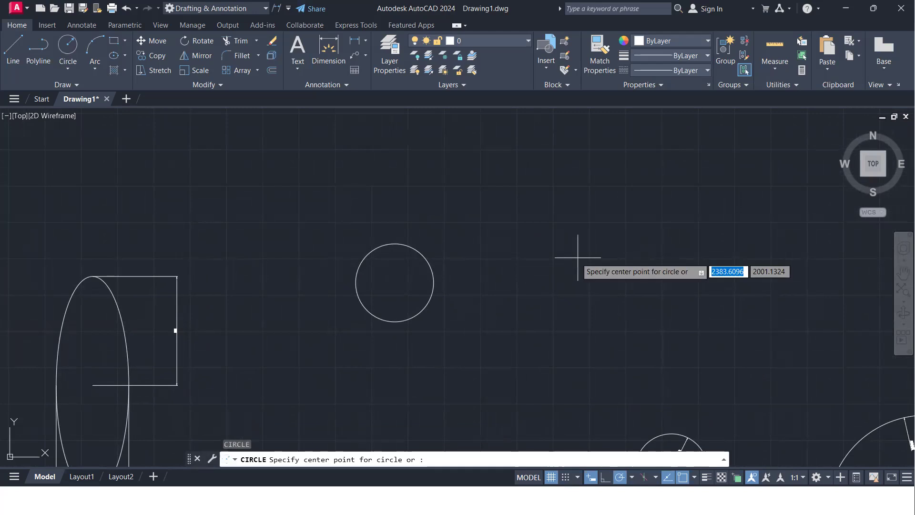
{"action": "left_click", "coordinate": [573, 253]}
{"action": "left_click", "coordinate": [595, 271]}
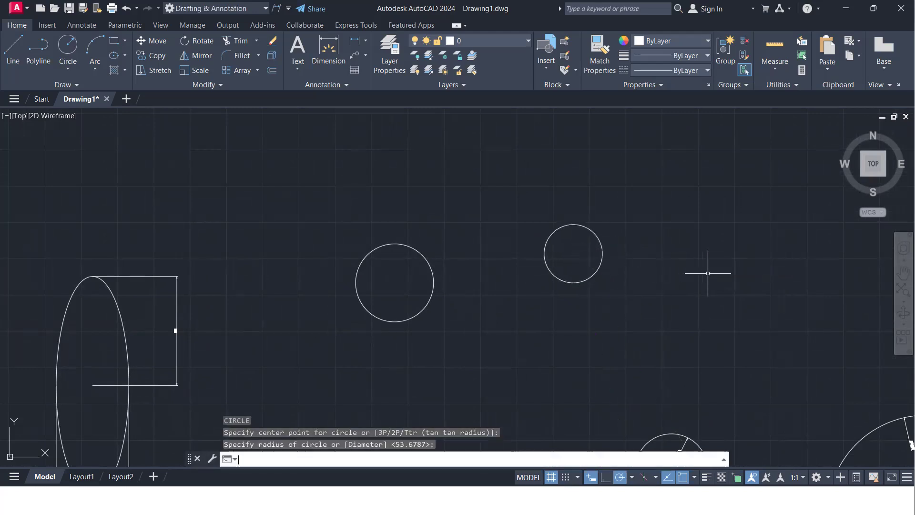
{"action": "key", "text": "Return"}
{"action": "left_click", "coordinate": [730, 248]}
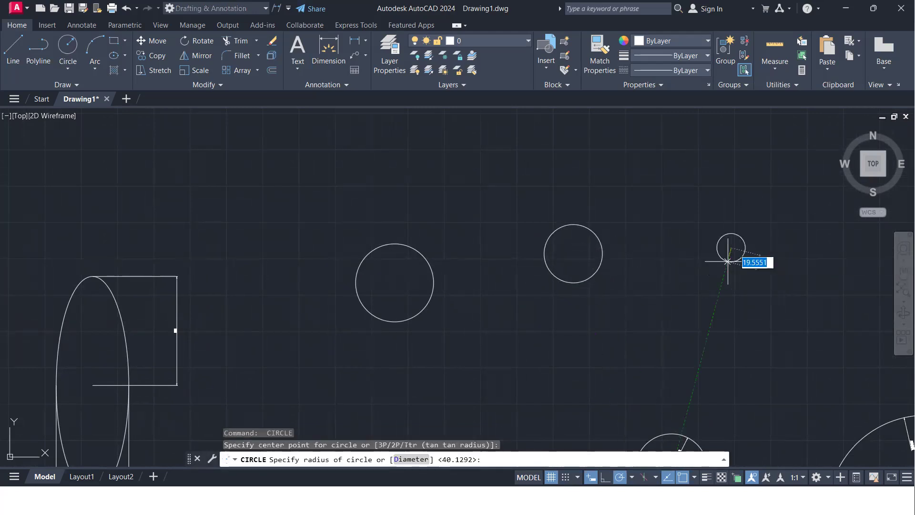
{"action": "left_click", "coordinate": [728, 287]}
{"action": "middle_click_drag", "start_coordinate": [445, 337], "coordinate": [361, 382]}
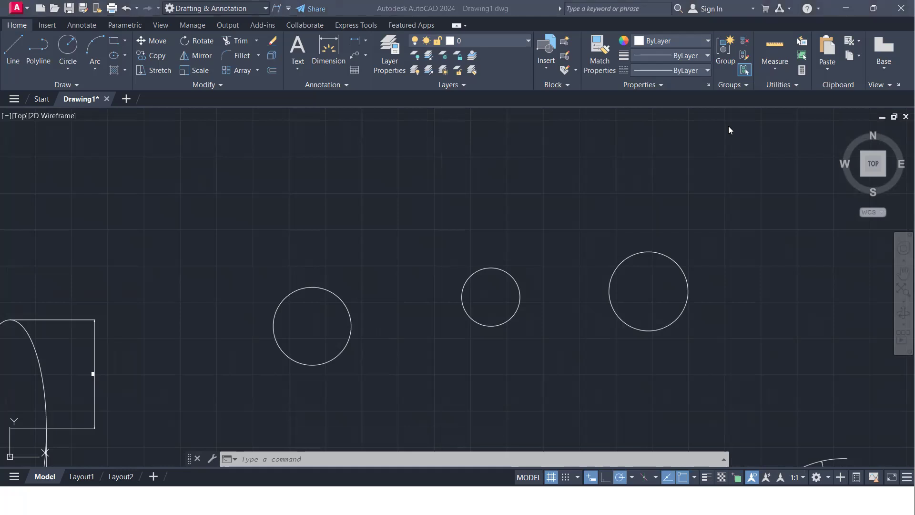
Place a multileader from the leftmost of the three new circles, pointing at its top, with the text "Circle".
{"action": "left_click", "coordinate": [366, 57]}
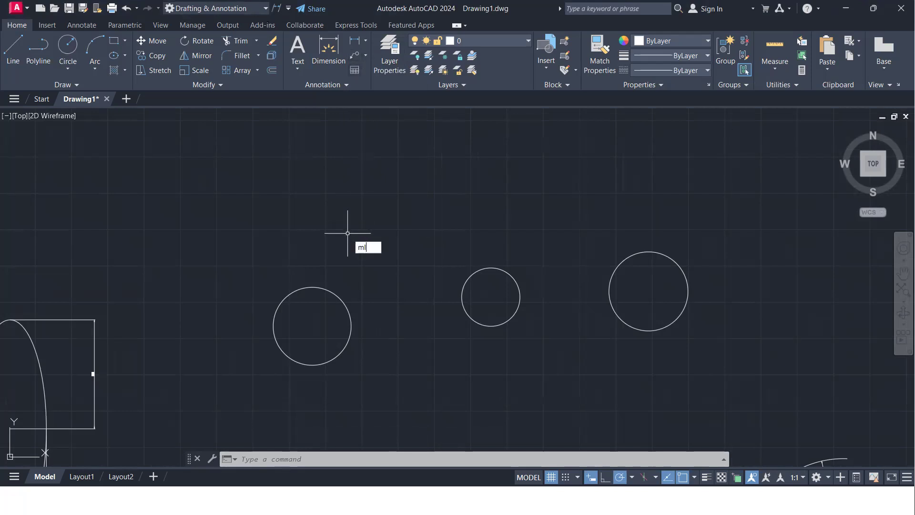
{"action": "type", "text": "mld"}
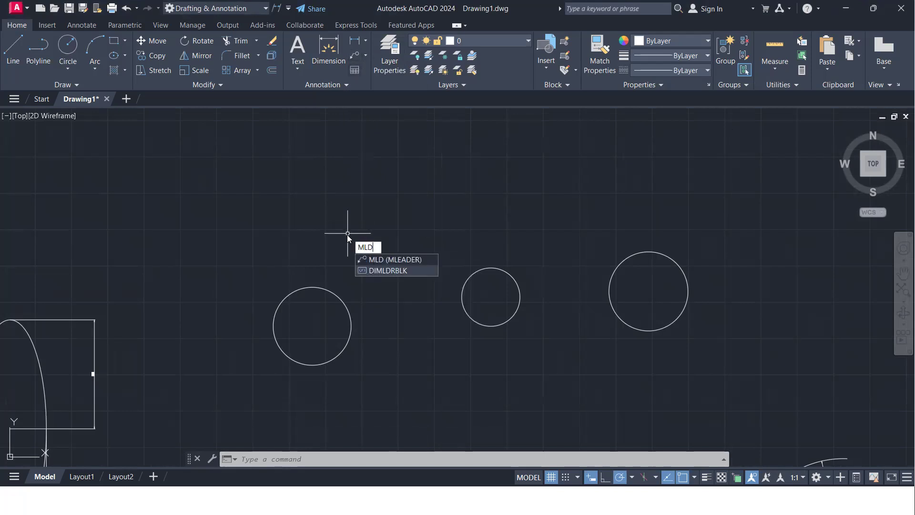
{"action": "key", "text": "Return"}
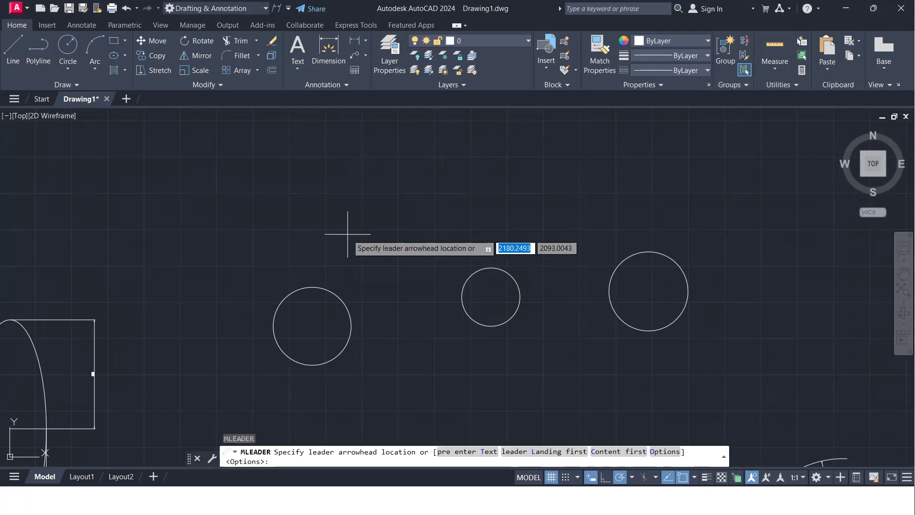
{"action": "left_click", "coordinate": [312, 286]}
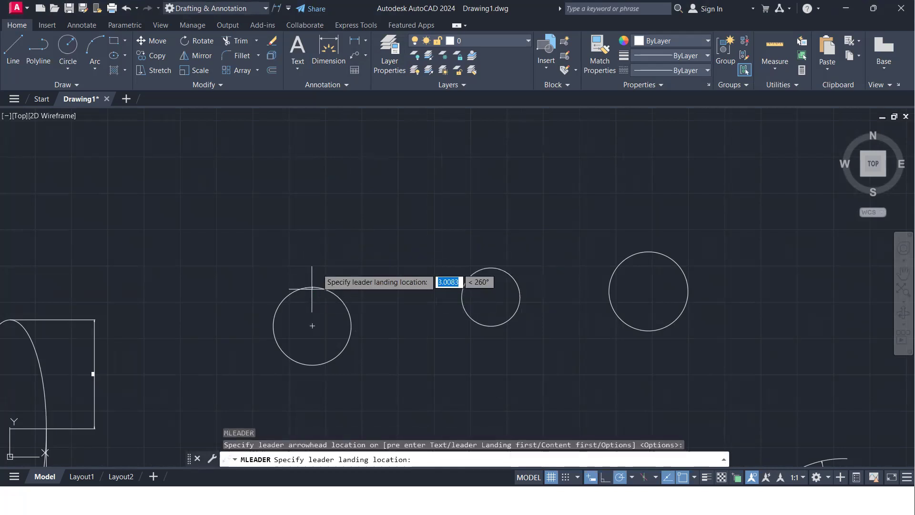
{"action": "left_click", "coordinate": [335, 227]}
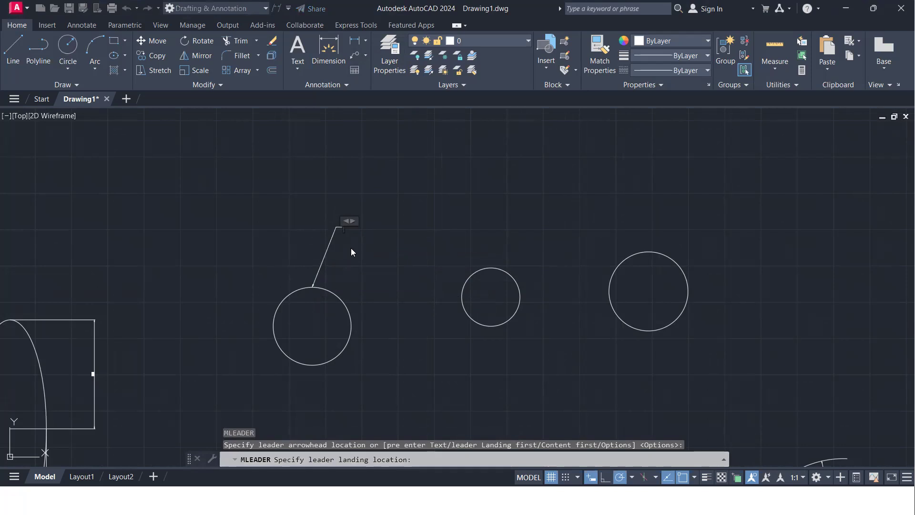
{"action": "type", "text": "Circle"}
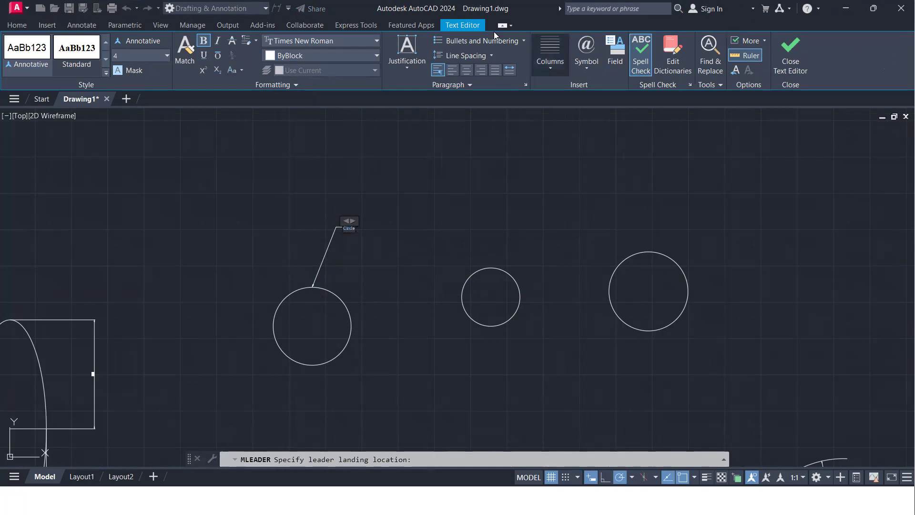
Set the "Circle" leader text height to 15 and finish editing the text.
{"action": "left_click", "coordinate": [166, 55]}
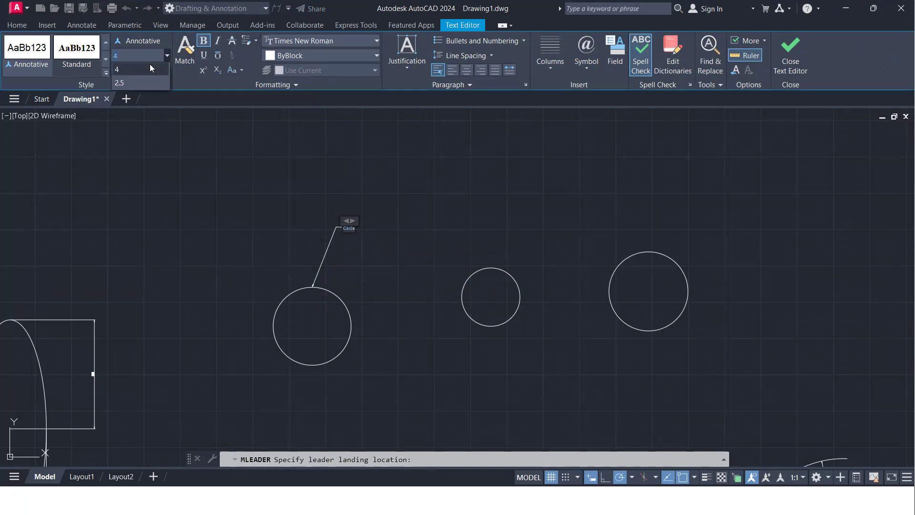
{"action": "left_click", "coordinate": [144, 48]}
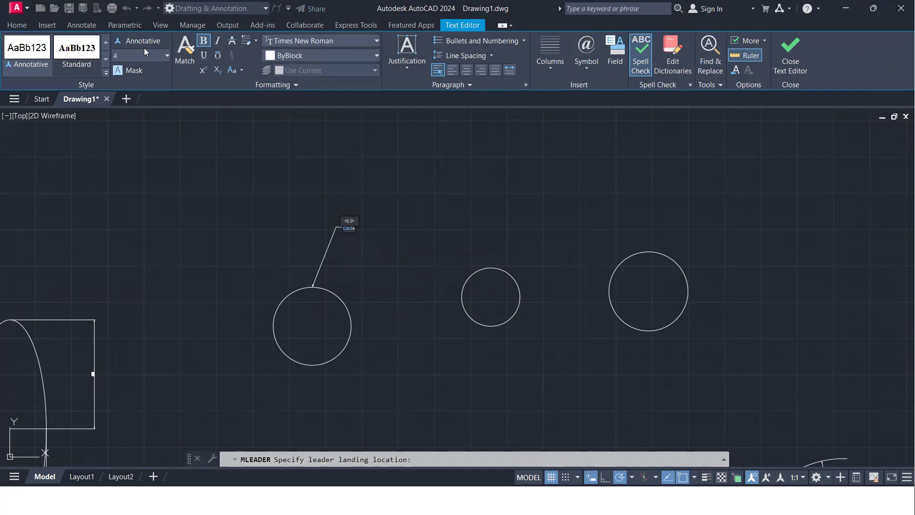
{"action": "left_click", "coordinate": [143, 53]}
{"action": "type", "text": "15"}
{"action": "key", "text": "Return"}
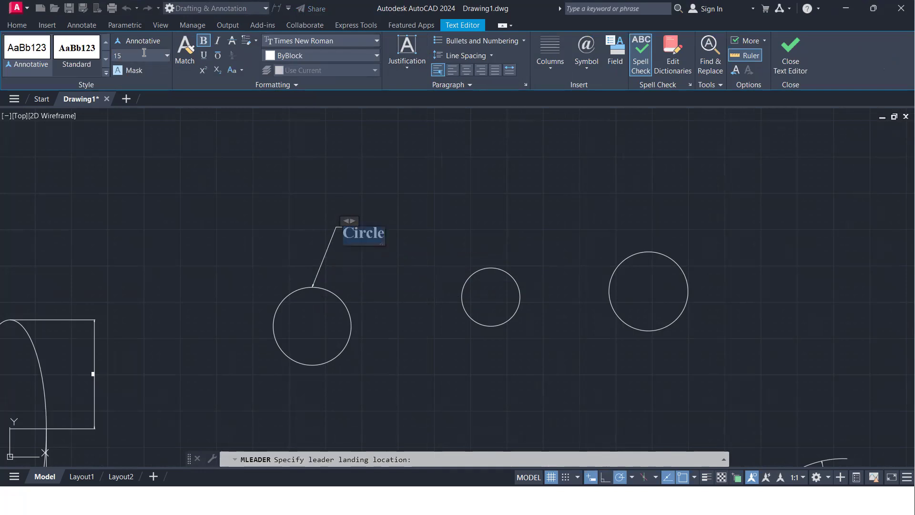
{"action": "left_click", "coordinate": [278, 173]}
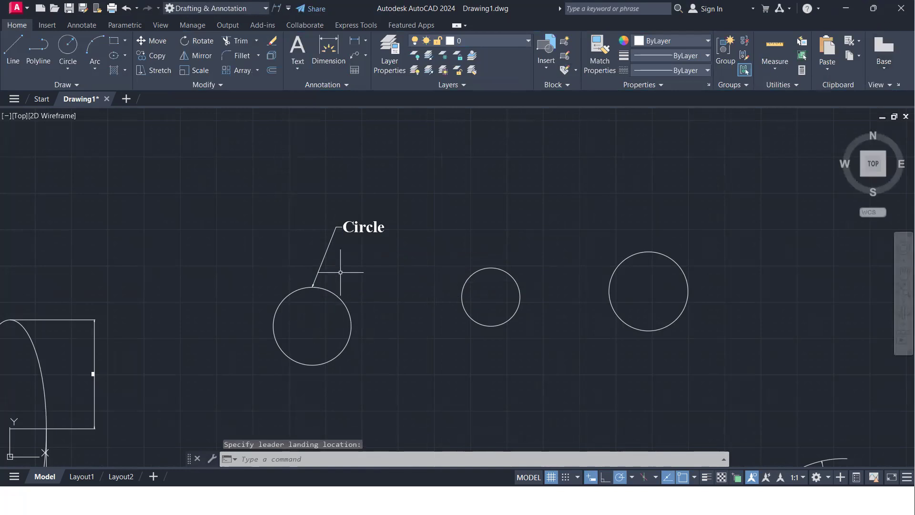
Place a second multileader pointing at the upper edge of the small dimensioned rectangle below the circles, with its landing above the rectangle.
{"action": "middle_click_drag", "start_coordinate": [347, 259], "coordinate": [325, 232]}
{"action": "scroll", "coordinate": [325, 232], "scroll_direction": "up", "scroll_amount": 2}
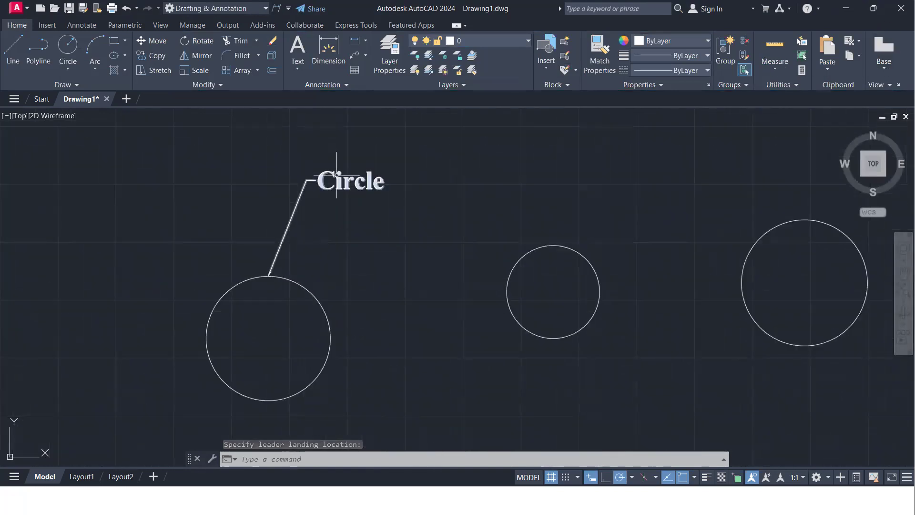
{"action": "left_click", "coordinate": [365, 56]}
{"action": "left_click", "coordinate": [377, 74]}
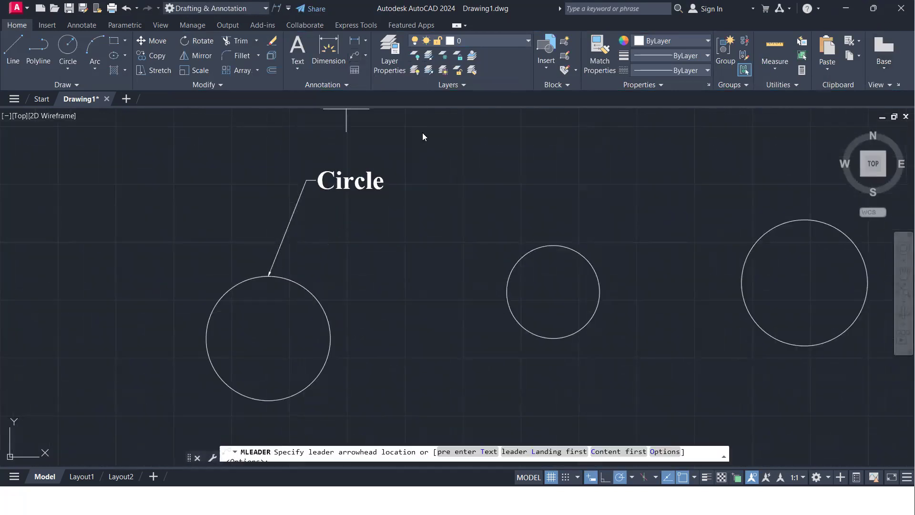
{"action": "scroll", "coordinate": [462, 262], "scroll_direction": "down", "scroll_amount": 5}
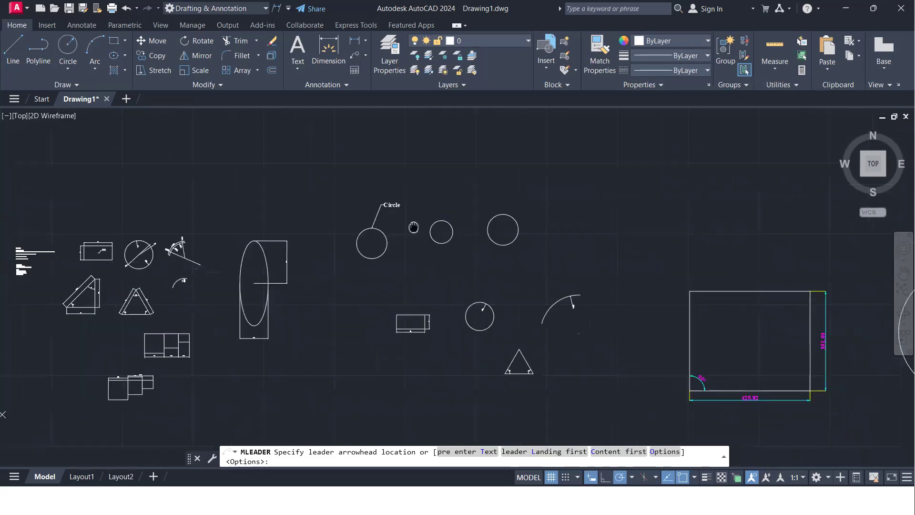
{"action": "scroll", "coordinate": [462, 267], "scroll_direction": "up", "scroll_amount": 2}
{"action": "left_click", "coordinate": [396, 319]}
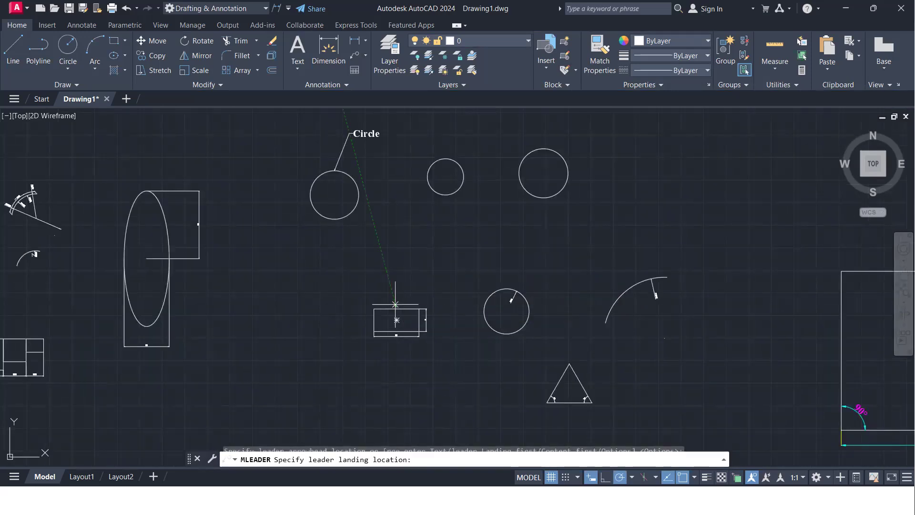
{"action": "left_click", "coordinate": [434, 261]}
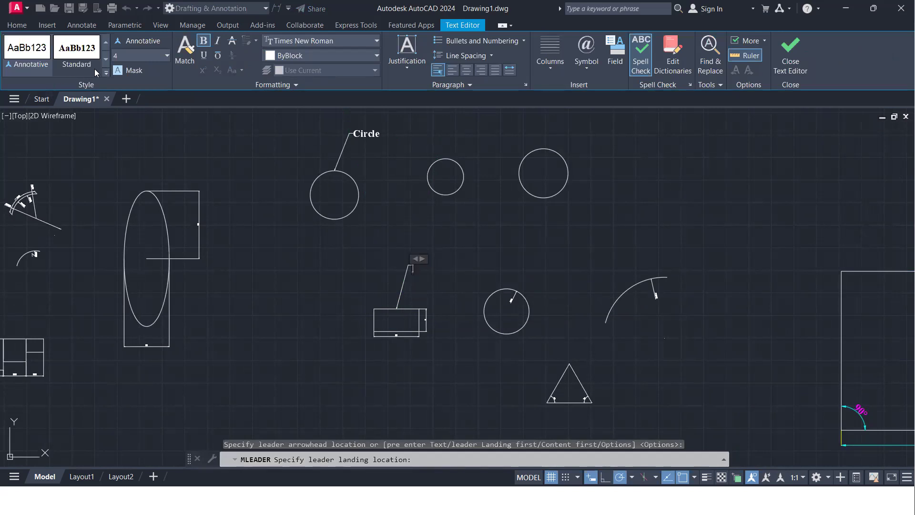
Give the small rectangle's leader the text "Rectangle" at a height of 15 and finish editing it.
{"action": "left_click", "coordinate": [129, 55]}
{"action": "type", "text": "15"}
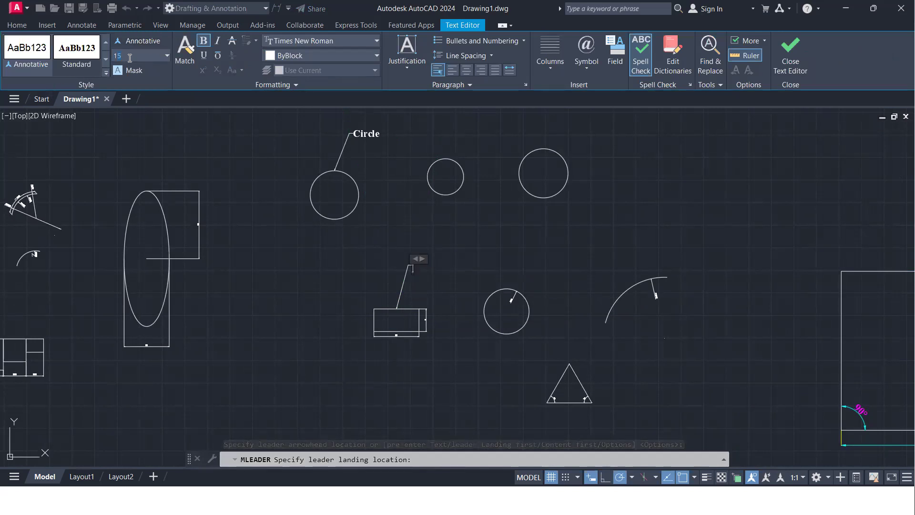
{"action": "key", "text": "Return"}
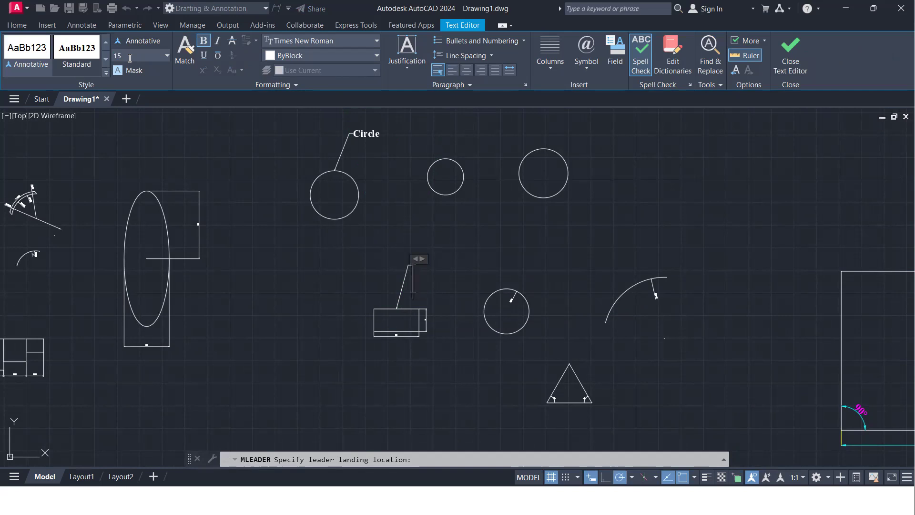
{"action": "type", "text": "Rectang"}
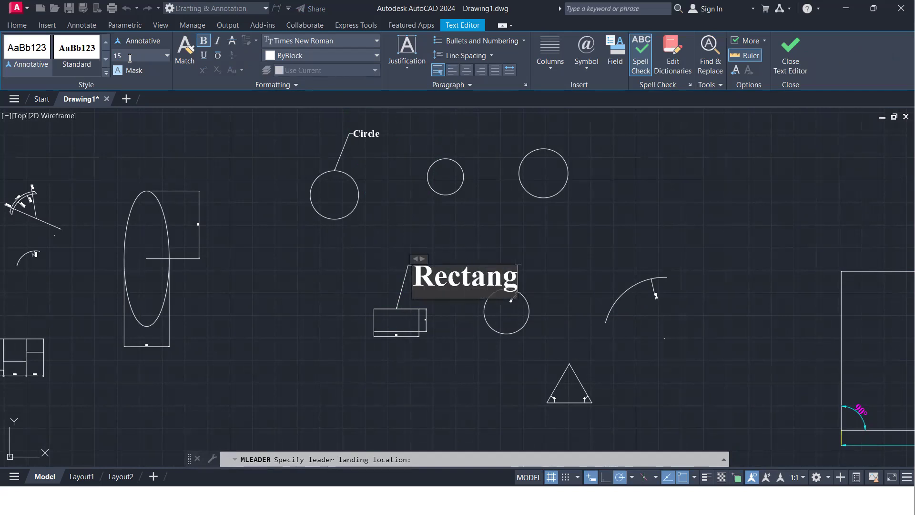
{"action": "type", "text": "le"}
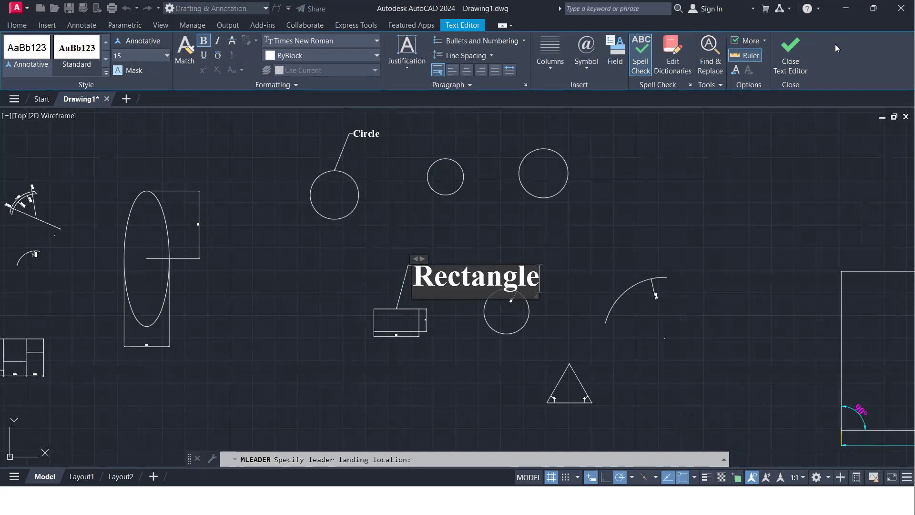
{"action": "left_click", "coordinate": [790, 50]}
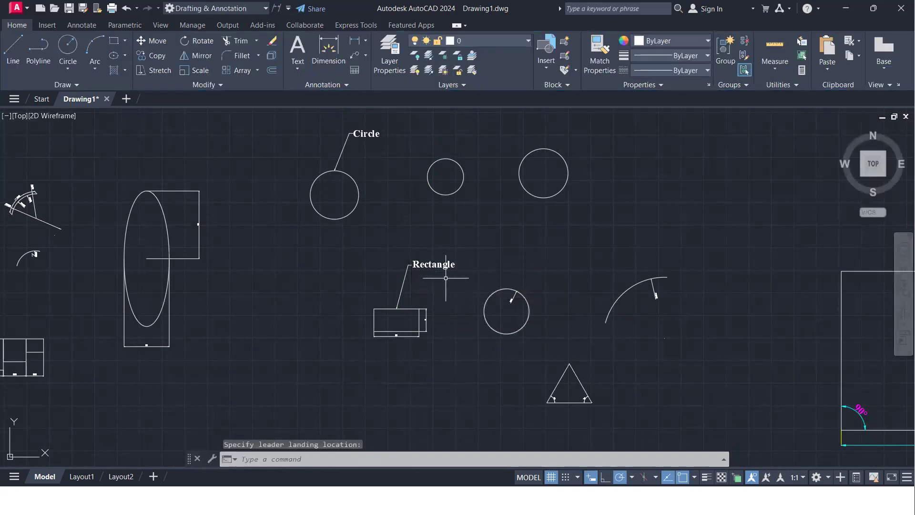
Add two leaders to the "Circle" multileader, pointing at the middle and rightmost circles of the row.
{"action": "scroll", "coordinate": [444, 268], "scroll_direction": "up", "scroll_amount": 4}
{"action": "middle_click_drag", "start_coordinate": [421, 256], "coordinate": [451, 384]}
{"action": "middle_click_drag", "start_coordinate": [302, 192], "coordinate": [349, 317]}
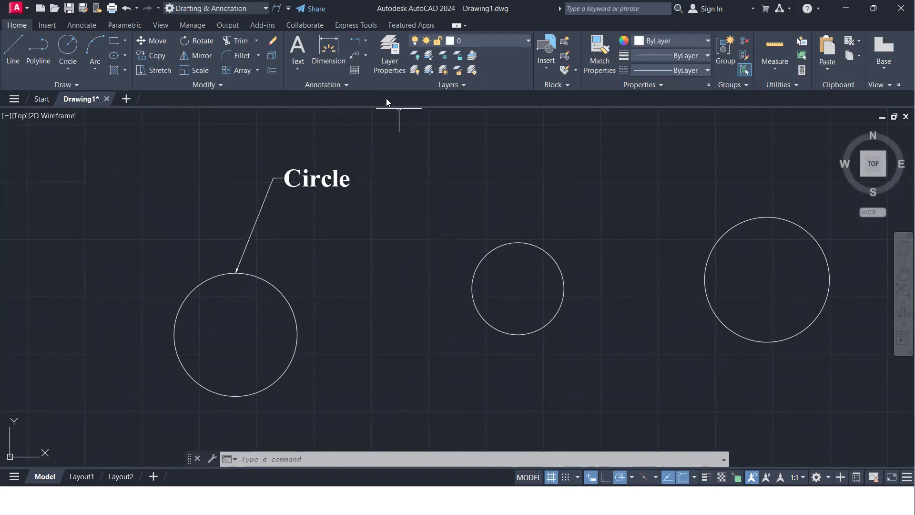
{"action": "left_click", "coordinate": [365, 55]}
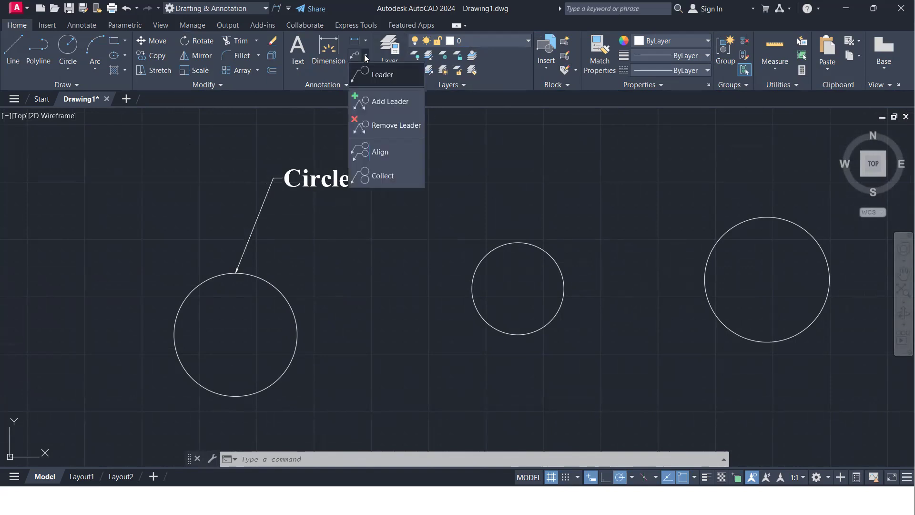
{"action": "left_click", "coordinate": [385, 103]}
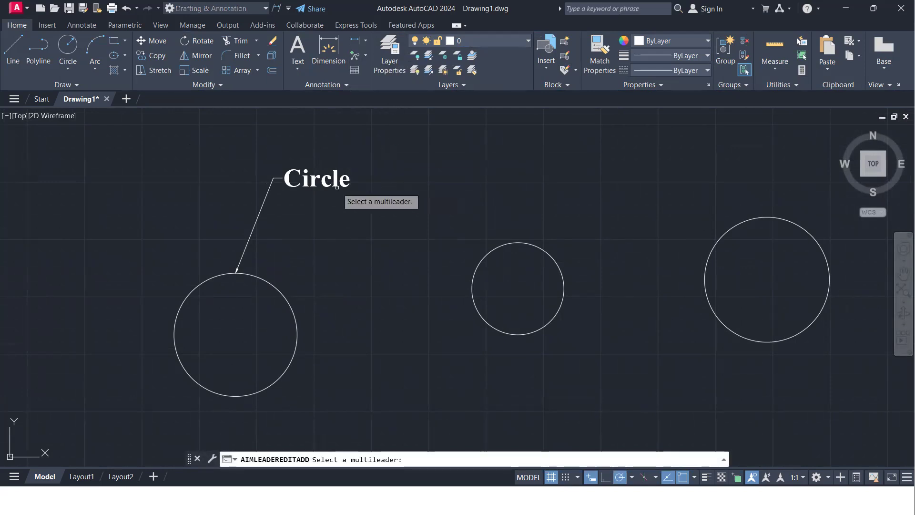
{"action": "left_click", "coordinate": [288, 181]}
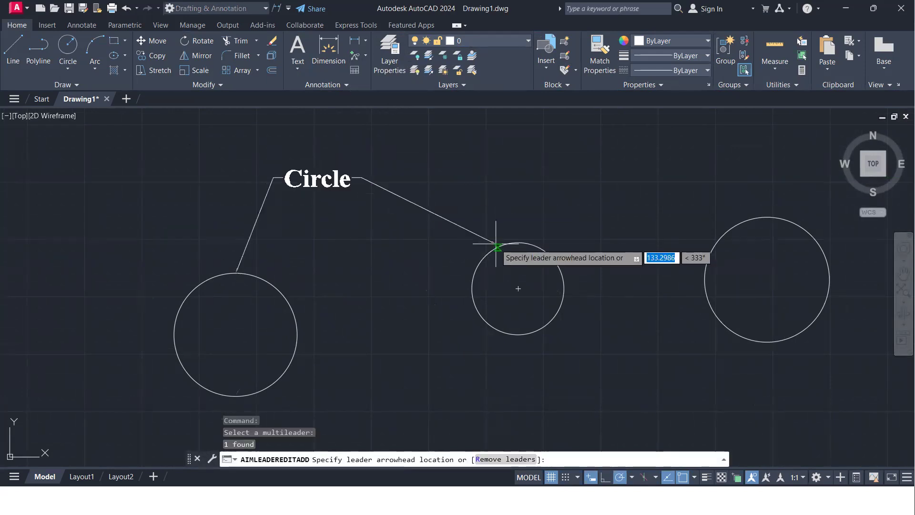
{"action": "left_click", "coordinate": [496, 245]}
{"action": "left_click", "coordinate": [759, 217]}
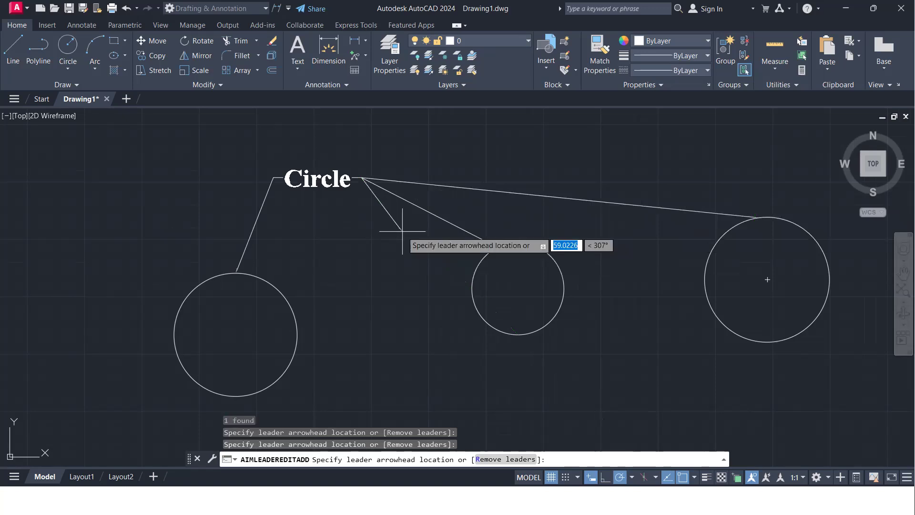
{"action": "key", "text": "Return"}
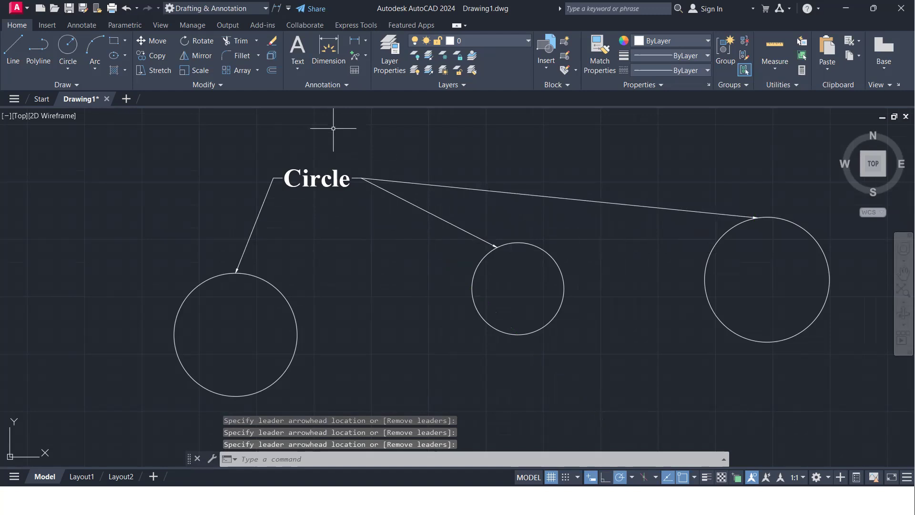
Remove the leader that runs from the "Circle" multileader to the rightmost circle.
{"action": "scroll", "coordinate": [302, 218], "scroll_direction": "down", "scroll_amount": 2}
{"action": "scroll", "coordinate": [294, 218], "scroll_direction": "up", "scroll_amount": 4}
{"action": "scroll", "coordinate": [300, 239], "scroll_direction": "down", "scroll_amount": 3}
{"action": "scroll", "coordinate": [300, 240], "scroll_direction": "up", "scroll_amount": 1}
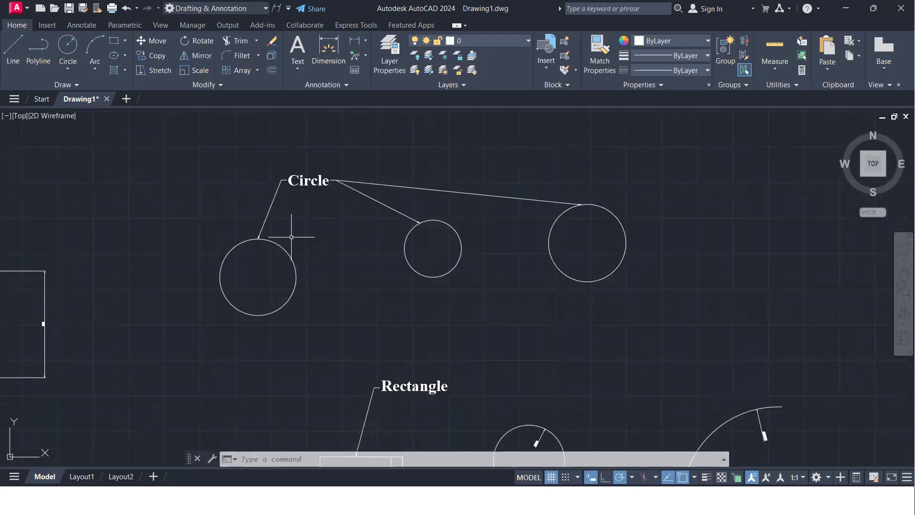
{"action": "left_click", "coordinate": [366, 56]}
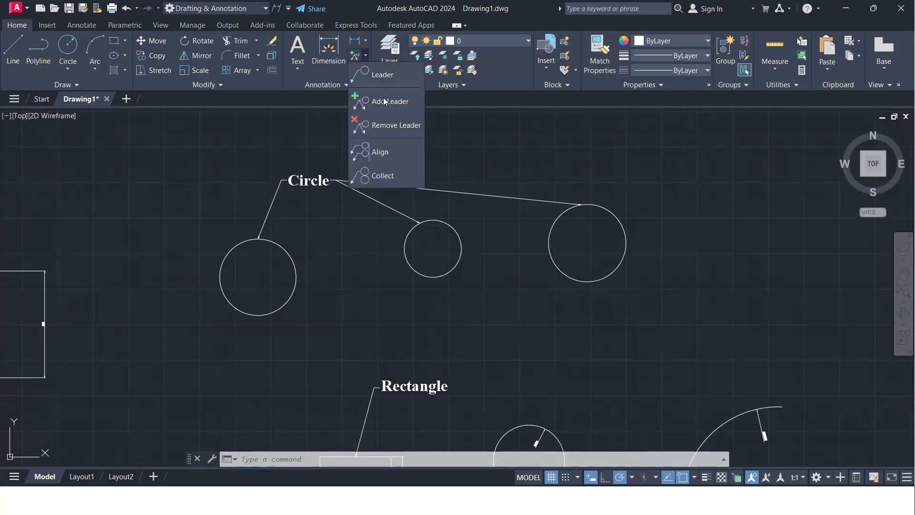
{"action": "left_click", "coordinate": [386, 125]}
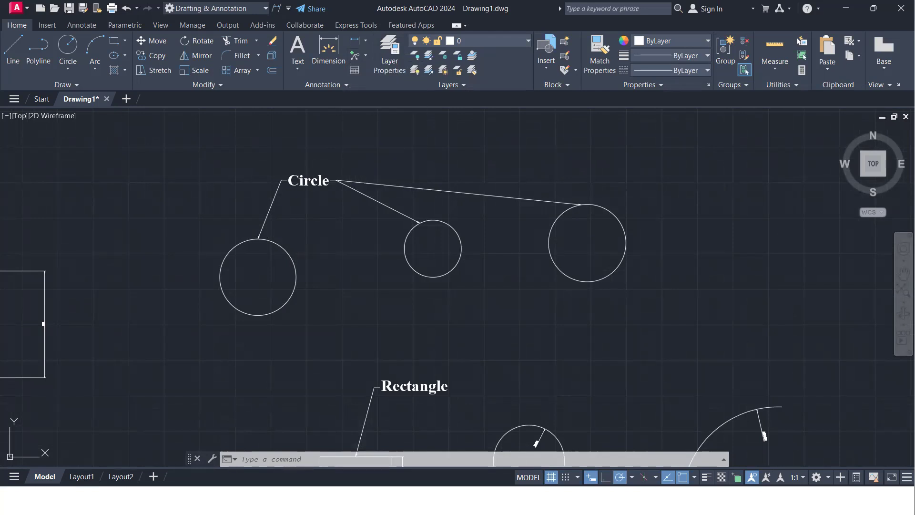
{"action": "left_click", "coordinate": [463, 191]}
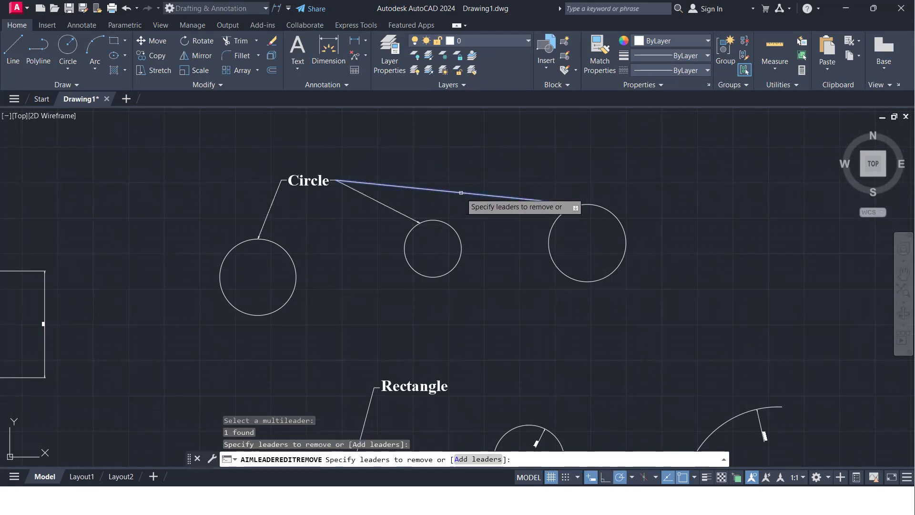
{"action": "left_click", "coordinate": [460, 192]}
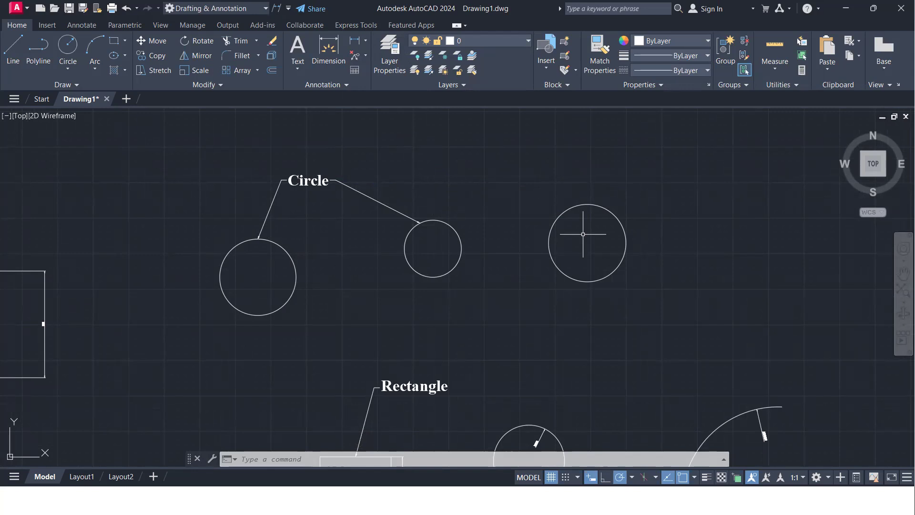
Draw a circle in the empty area to the right of the large dimensioned circle.
{"action": "scroll", "coordinate": [591, 229], "scroll_direction": "down", "scroll_amount": 4}
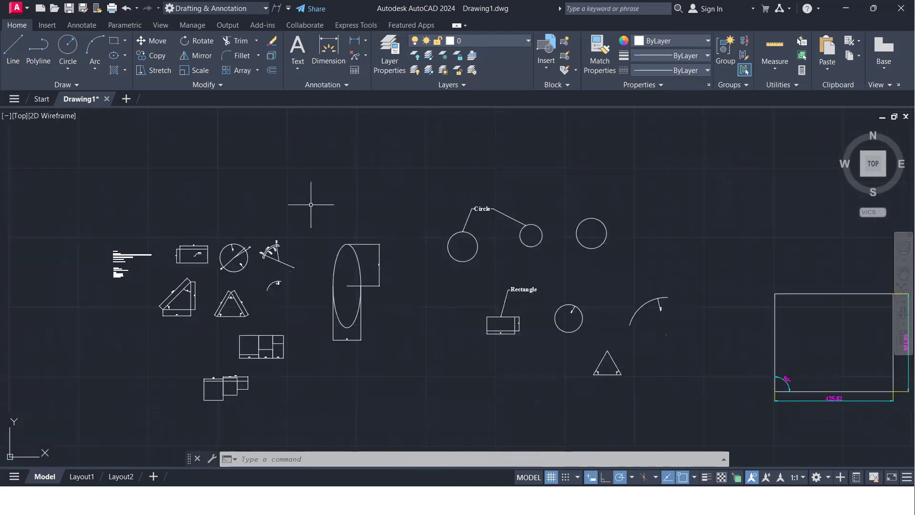
{"action": "left_click", "coordinate": [365, 56]}
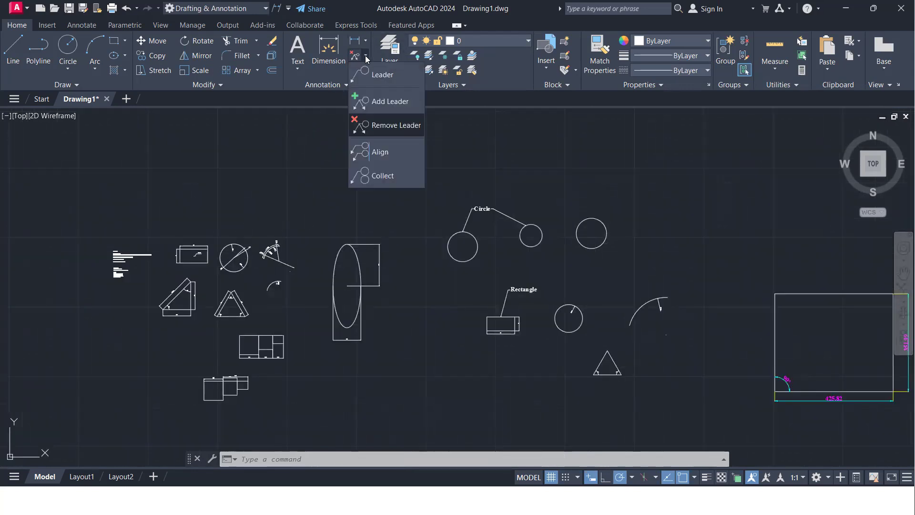
{"action": "left_click", "coordinate": [581, 177]}
{"action": "middle_click_drag", "start_coordinate": [597, 214], "coordinate": [12, 206]}
{"action": "middle_click_drag", "start_coordinate": [634, 311], "coordinate": [493, 293]}
{"action": "type", "text": "c"}
{"action": "key", "text": "Return"}
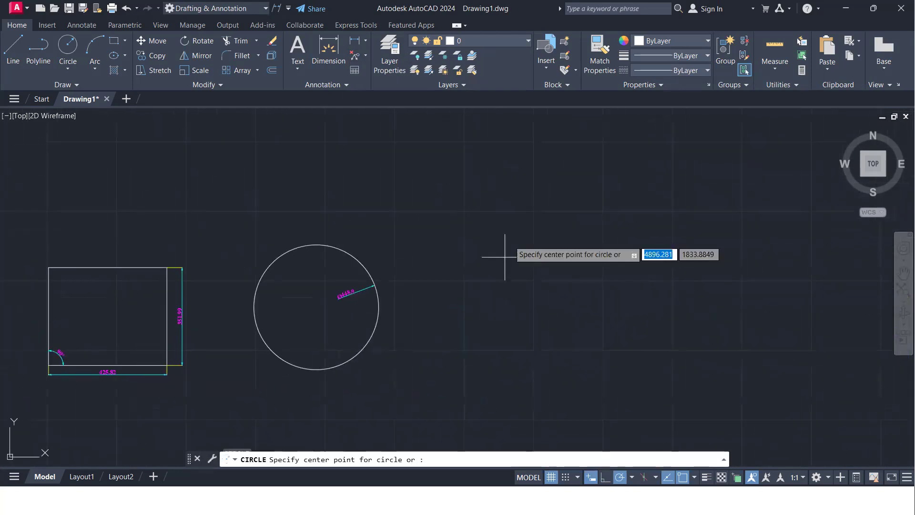
{"action": "left_click", "coordinate": [509, 235]}
{"action": "left_click", "coordinate": [519, 263]}
Draw a rectangle about 156 units wide in the empty space below the small circle.
{"action": "type", "text": "rec"}
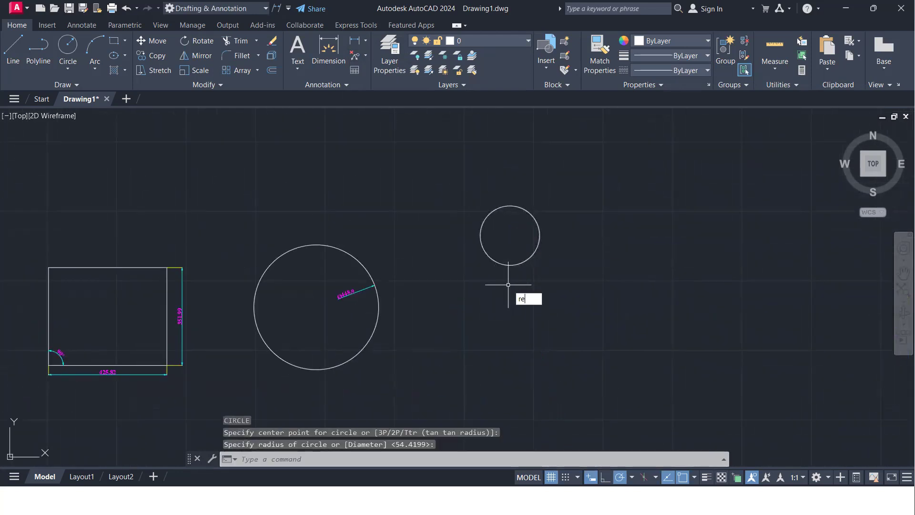
{"action": "key", "text": "Return"}
{"action": "left_click", "coordinate": [499, 313]}
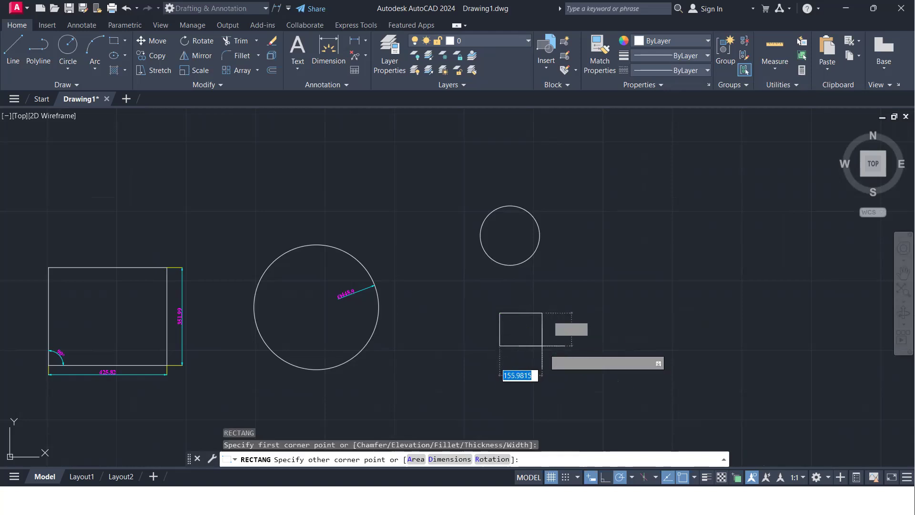
{"action": "left_click", "coordinate": [541, 355]}
Draw a six-sided polygon below the small rectangle, inscribed in a circle with a radius of about 86 units.
{"action": "type", "text": "pol"}
{"action": "key", "text": "Return"}
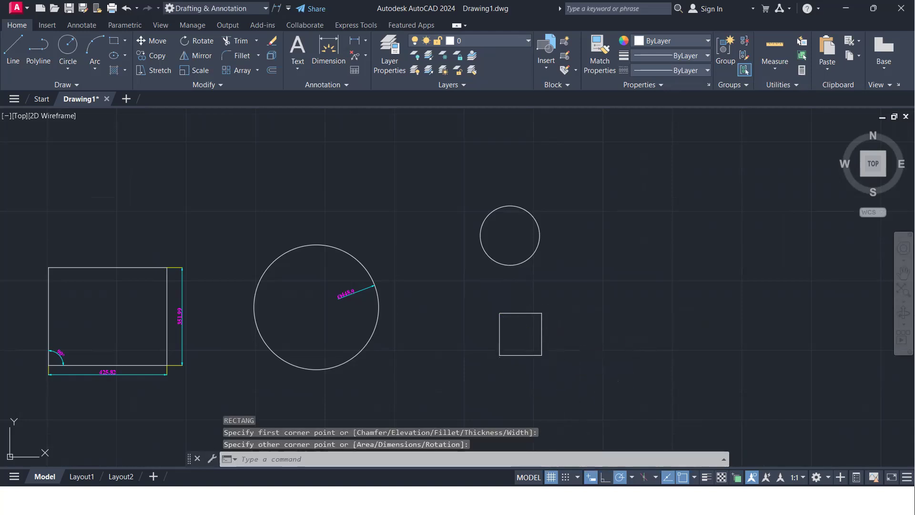
{"action": "middle_click_drag", "start_coordinate": [543, 374], "coordinate": [506, 320]}
{"action": "type", "text": "6"}
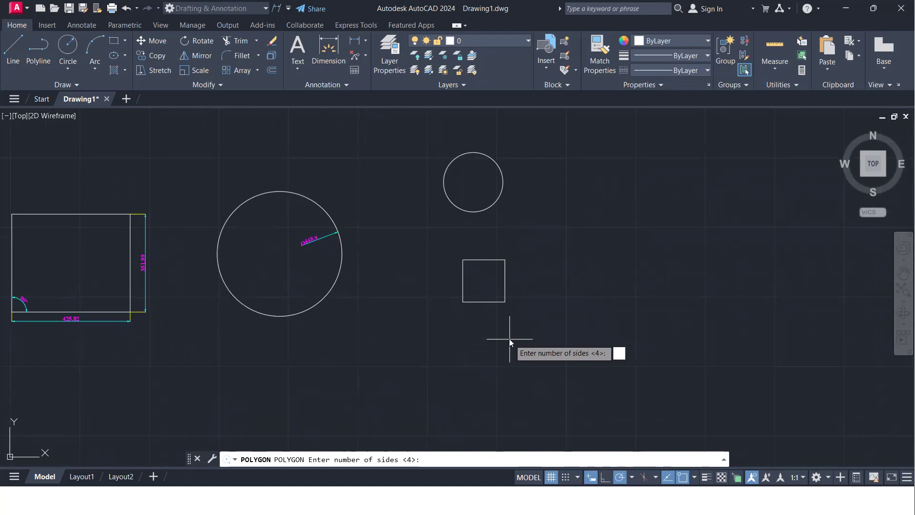
{"action": "key", "text": "Return"}
{"action": "left_click", "coordinate": [492, 387]}
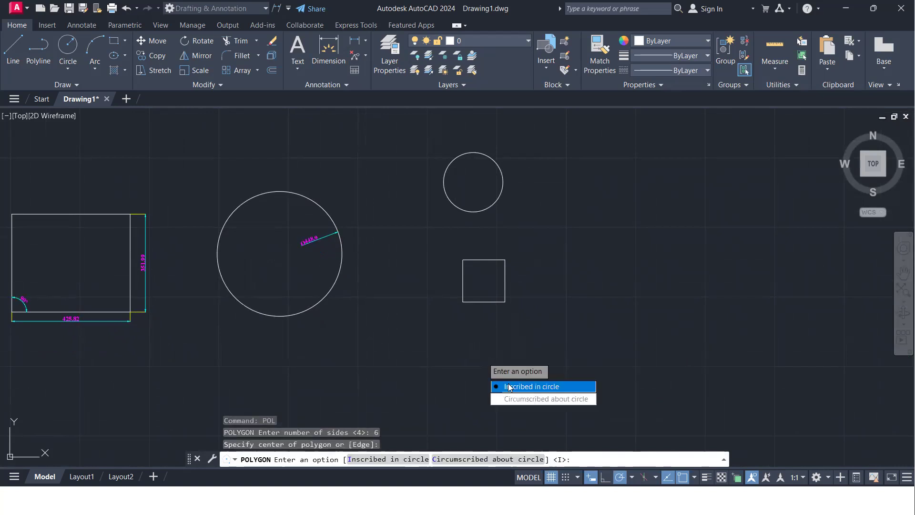
{"action": "left_click", "coordinate": [500, 387]}
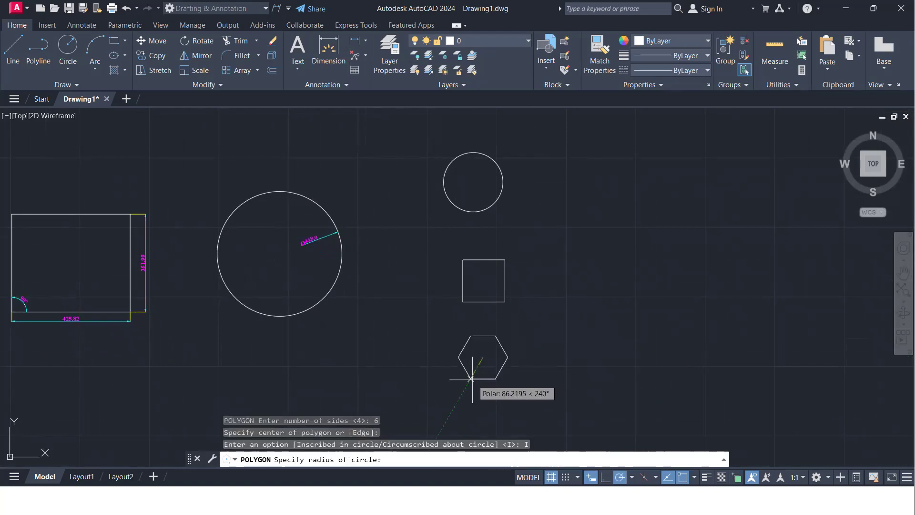
{"action": "left_click", "coordinate": [505, 358]}
{"action": "middle_click_drag", "start_coordinate": [501, 359], "coordinate": [434, 376]}
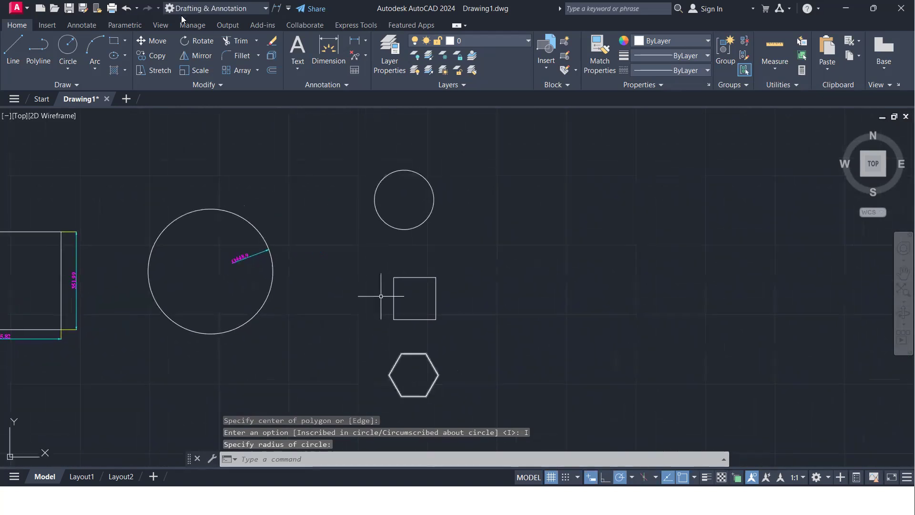
Start a multileader for the newly drawn column of shapes.
{"action": "type", "text": "mld"}
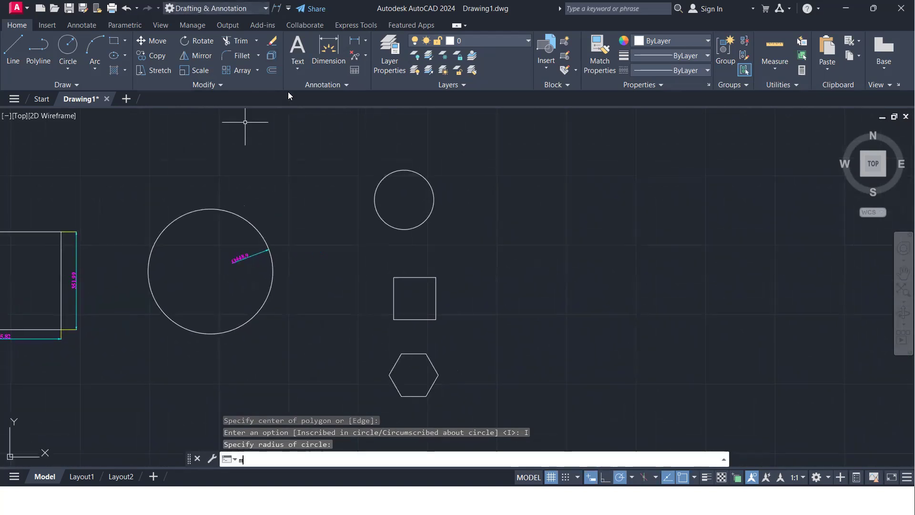
Add a multileader from the upper-right edge of the small circle with the text "Circle" at text height 15.
{"action": "key", "text": "Return"}
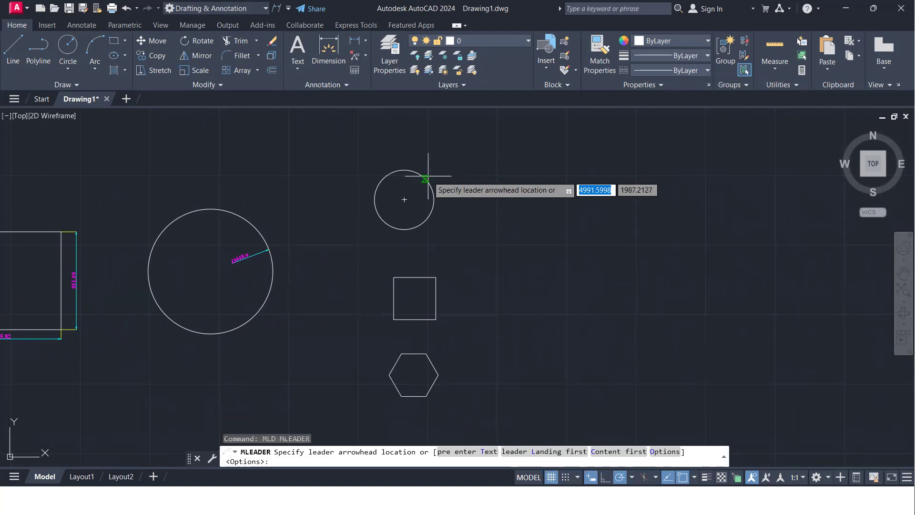
{"action": "left_click", "coordinate": [426, 177]}
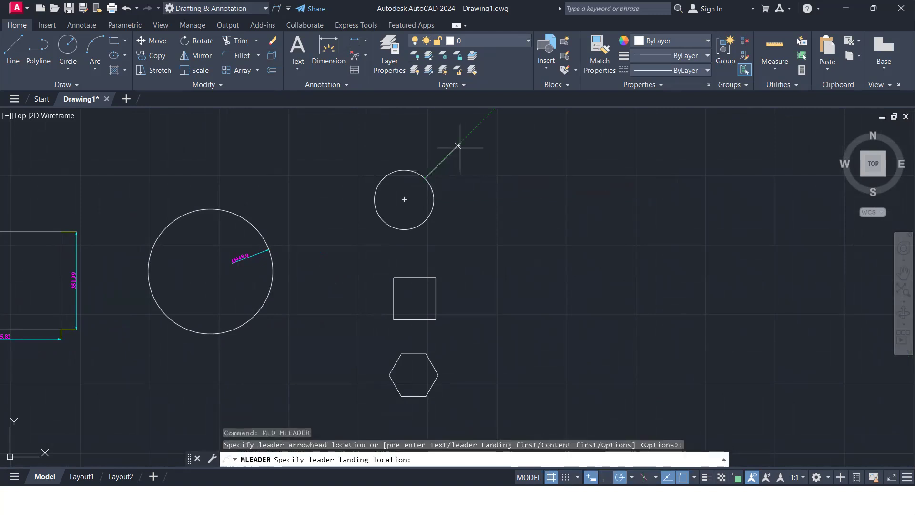
{"action": "left_click", "coordinate": [460, 147]}
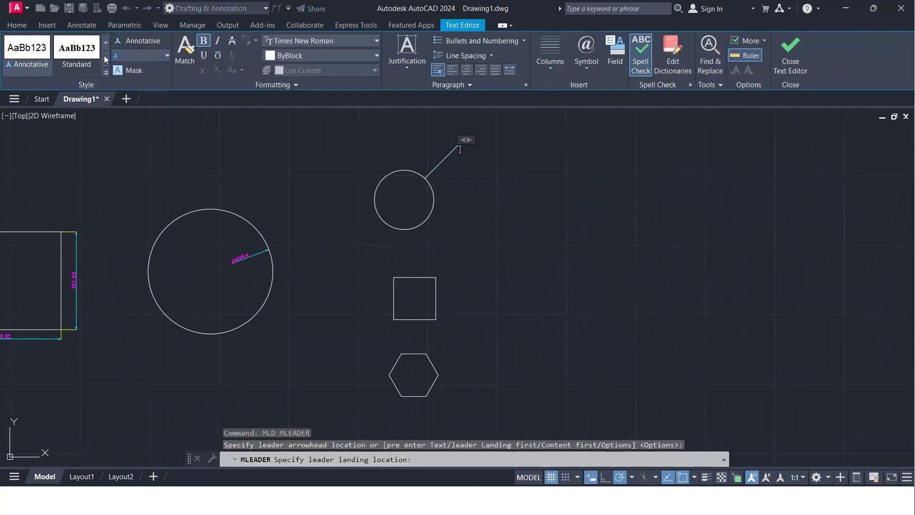
{"action": "type", "text": "15"}
{"action": "key", "text": "Return"}
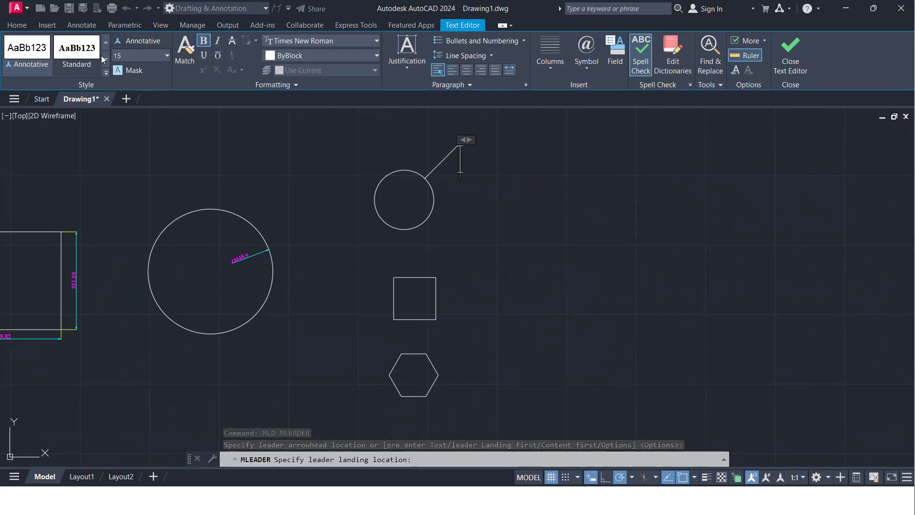
{"action": "type", "text": "Circle"}
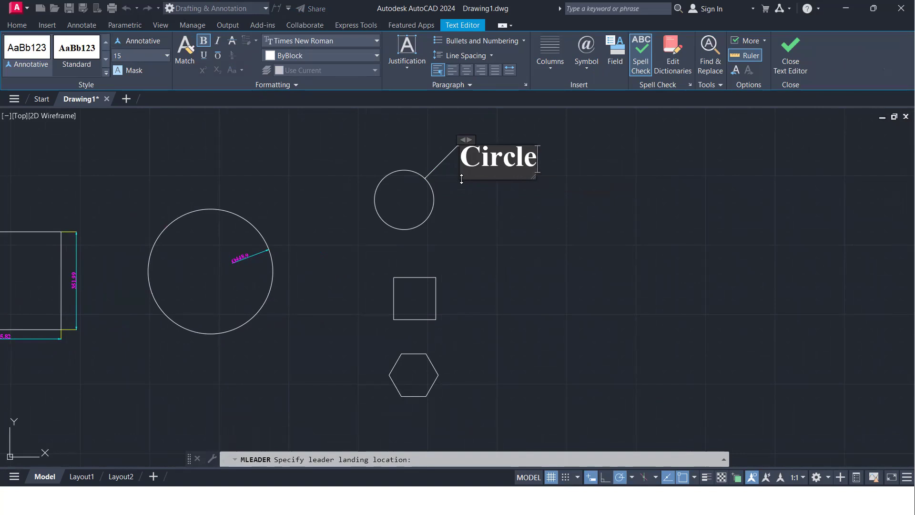
{"action": "left_click", "coordinate": [790, 53]}
Add a multileader from the right edge of the square with the text "Rectangle" at text height 15.
{"action": "key", "text": "Return"}
{"action": "left_click", "coordinate": [414, 299]}
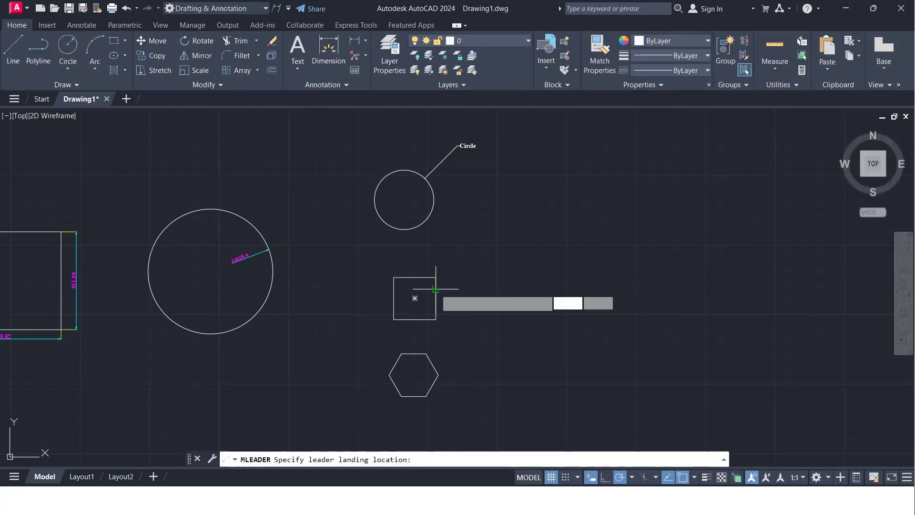
{"action": "left_click", "coordinate": [477, 258]}
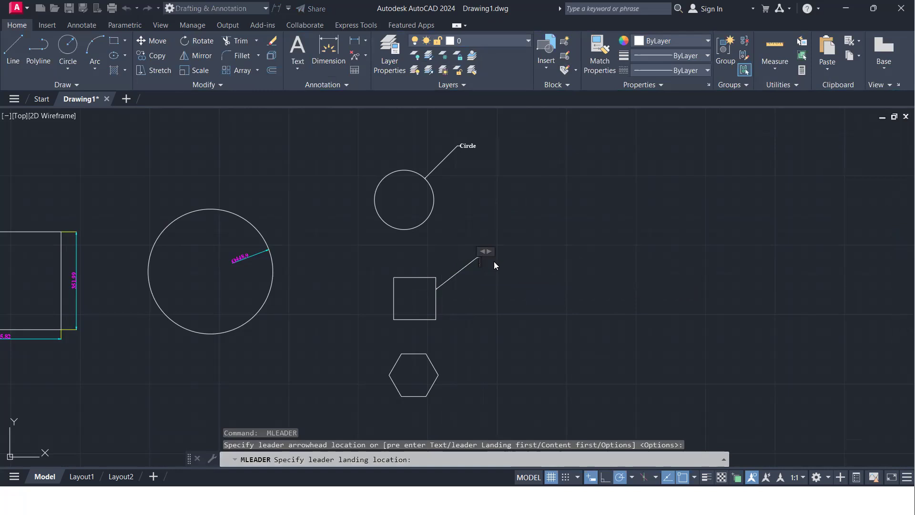
{"action": "left_click", "coordinate": [131, 72]}
{"action": "type", "text": "Rectang"}
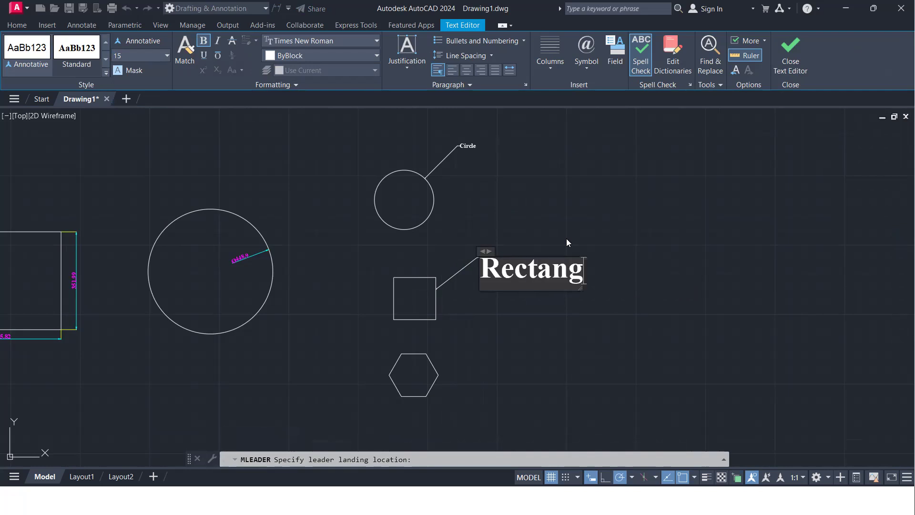
{"action": "type", "text": "le"}
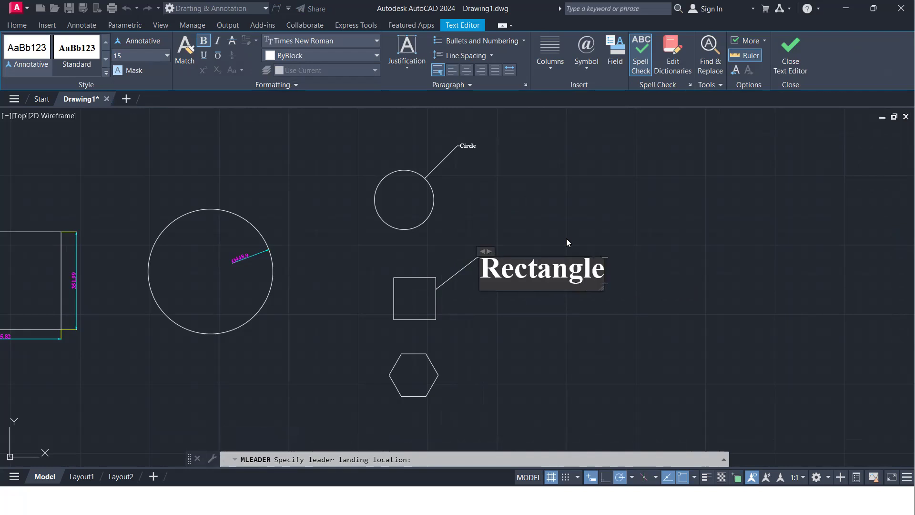
{"action": "left_click", "coordinate": [805, 43]}
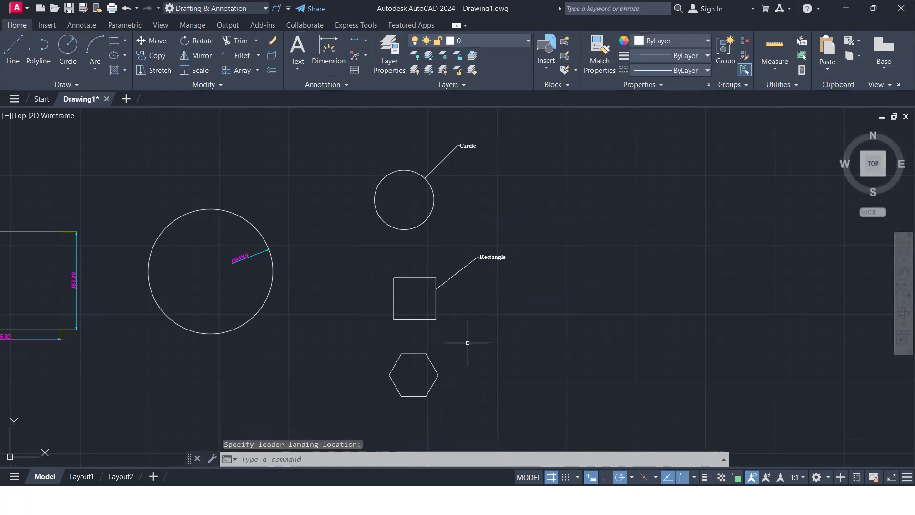
Add a multileader from the upper-right edge of the hexagon with the text "Polygon" at text height 15.
{"action": "key", "text": "Return"}
{"action": "left_click", "coordinate": [432, 363]}
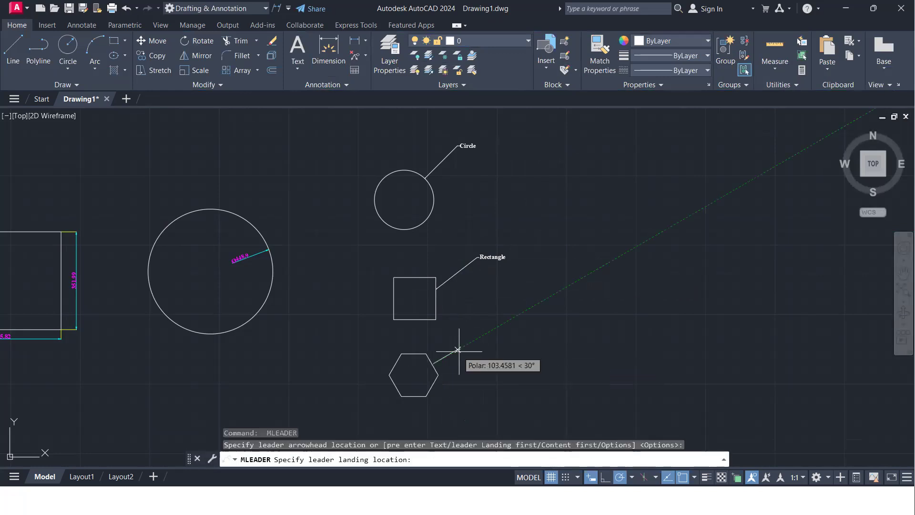
{"action": "left_click", "coordinate": [458, 349]}
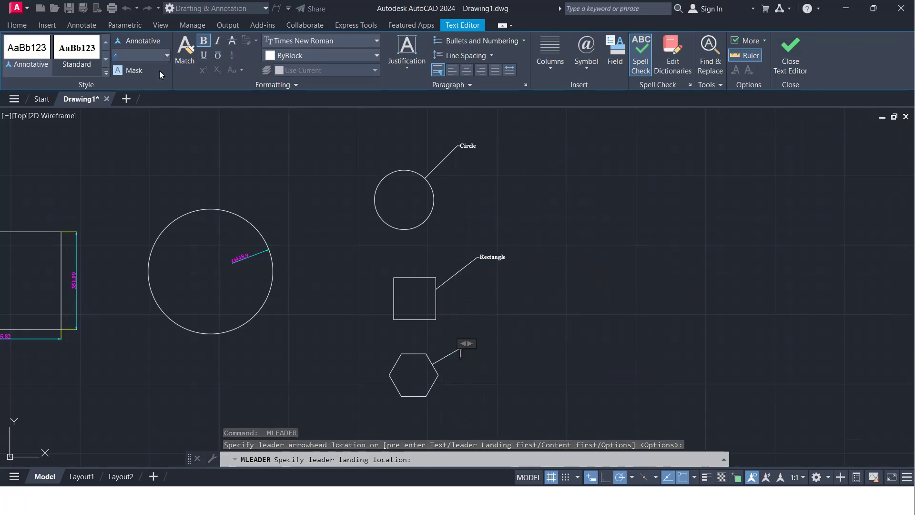
{"action": "left_click", "coordinate": [167, 55]}
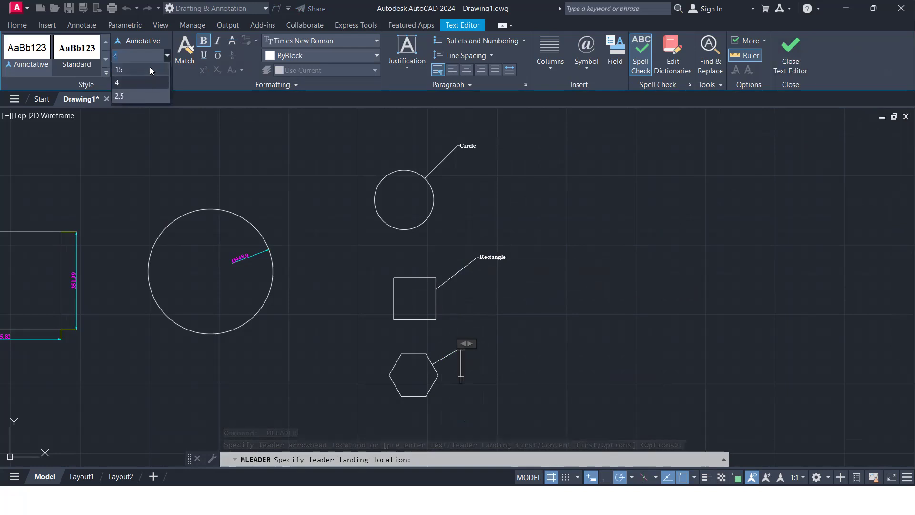
{"action": "left_click", "coordinate": [150, 68]}
{"action": "type", "text": "Polygon"}
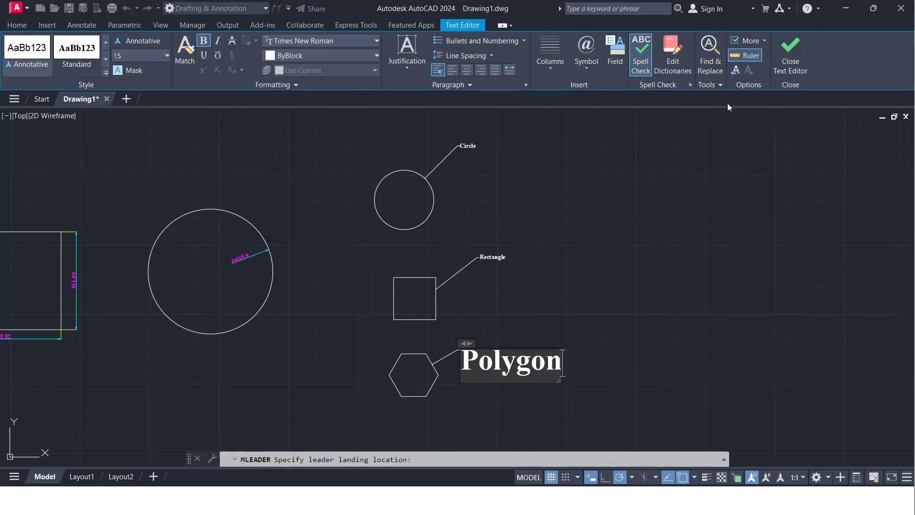
{"action": "left_click", "coordinate": [786, 59]}
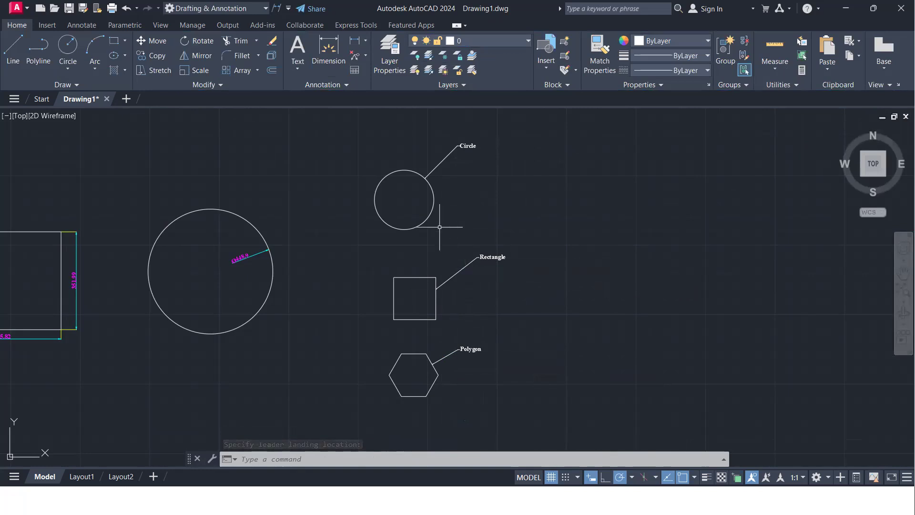
Align the Circle, Rectangle and Polygon multileaders vertically, using the Circle multileader as the reference.
{"action": "left_click", "coordinate": [365, 56]}
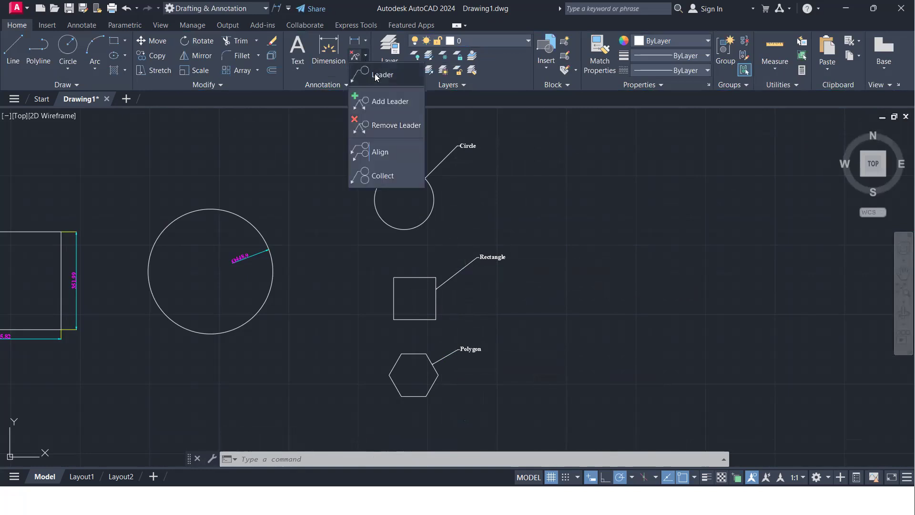
{"action": "left_click", "coordinate": [387, 155]}
{"action": "scroll", "coordinate": [474, 151], "scroll_direction": "up", "scroll_amount": 4}
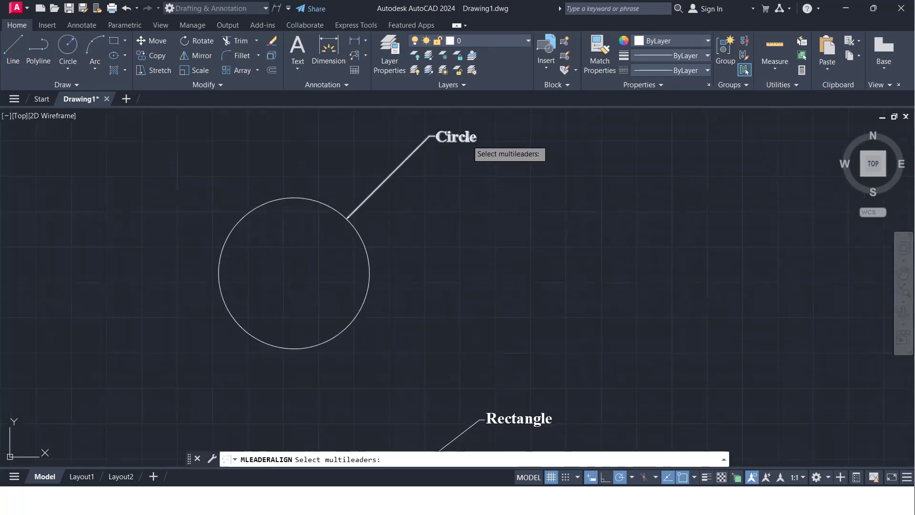
{"action": "left_click", "coordinate": [467, 137]}
{"action": "scroll", "coordinate": [489, 215], "scroll_direction": "down", "scroll_amount": 4}
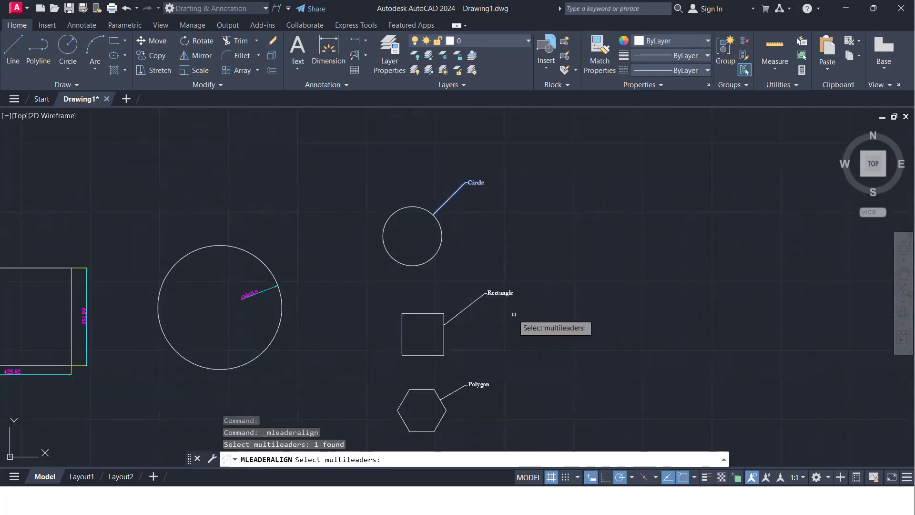
{"action": "left_click", "coordinate": [501, 293]}
{"action": "left_click", "coordinate": [482, 384]}
{"action": "key", "text": "Return"}
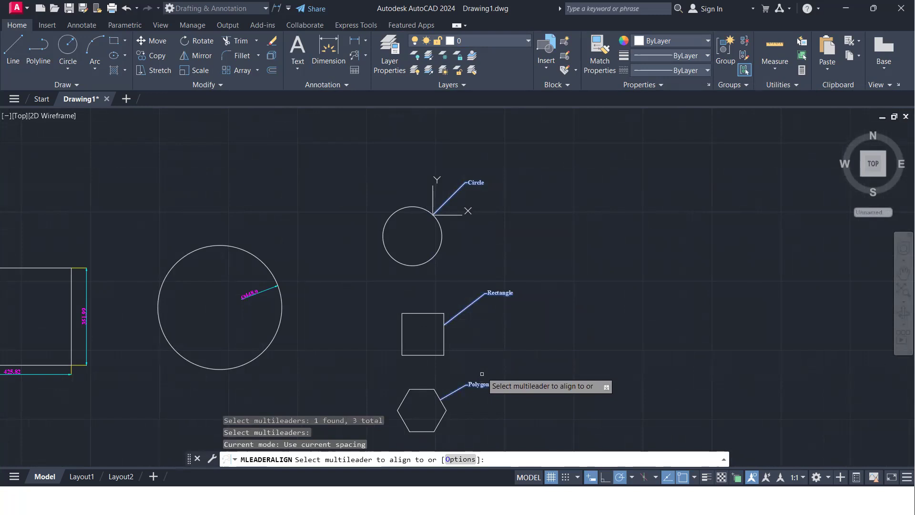
{"action": "left_click", "coordinate": [465, 183]}
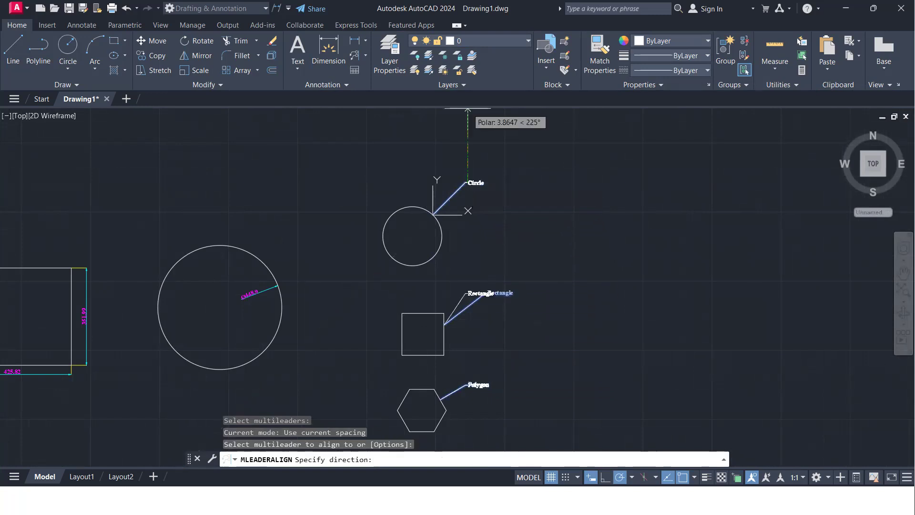
{"action": "left_click", "coordinate": [476, 151]}
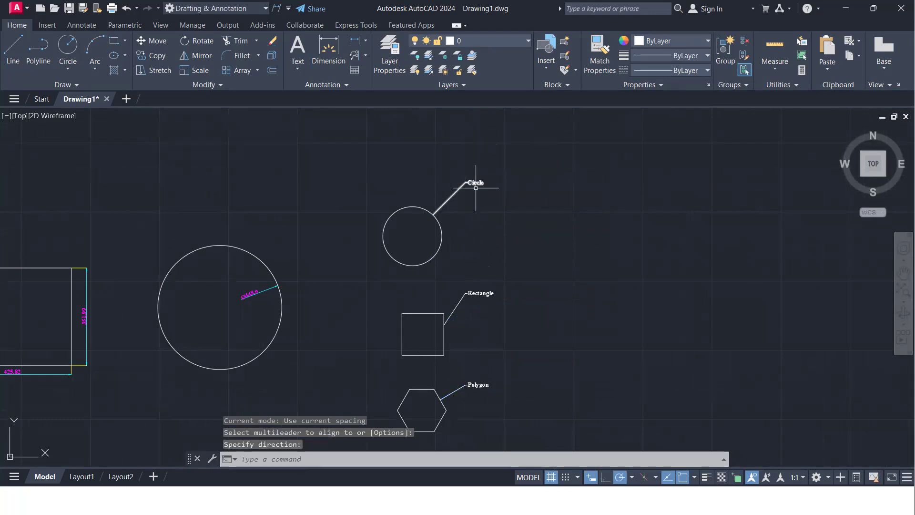
Examine the aligned leader labels, the written list of multileader and table topics, and the dimensioned shapes.
{"action": "scroll", "coordinate": [474, 191], "scroll_direction": "down", "scroll_amount": 3}
{"action": "scroll", "coordinate": [447, 239], "scroll_direction": "up", "scroll_amount": 3}
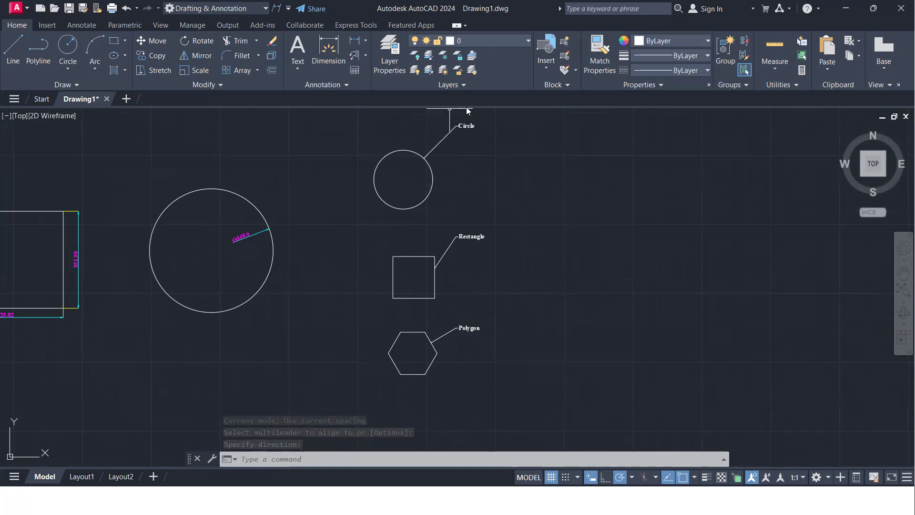
{"action": "scroll", "coordinate": [455, 285], "scroll_direction": "up", "scroll_amount": 2}
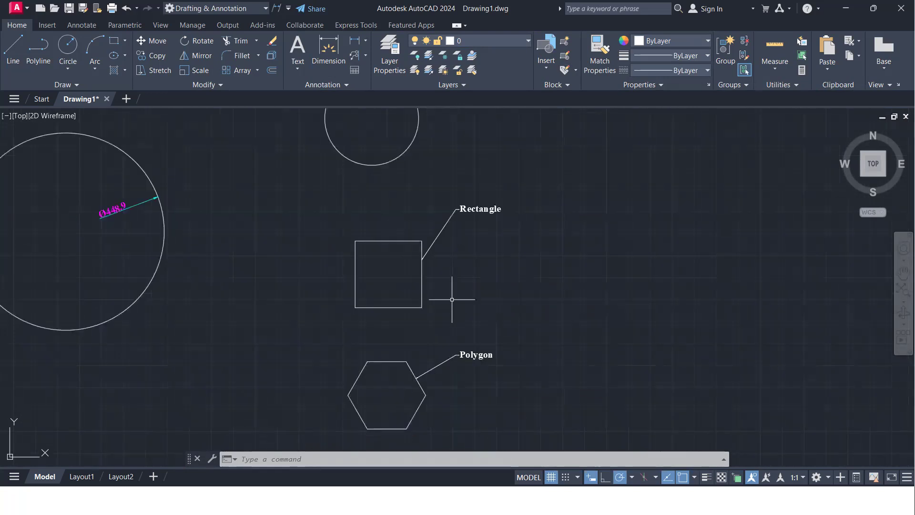
{"action": "scroll", "coordinate": [456, 345], "scroll_direction": "down", "scroll_amount": 4}
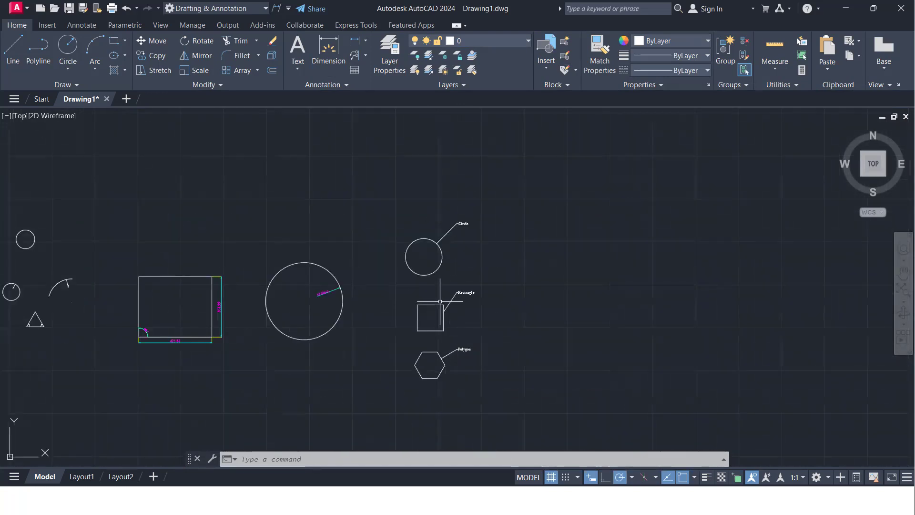
{"action": "scroll", "coordinate": [440, 301], "scroll_direction": "up", "scroll_amount": 4}
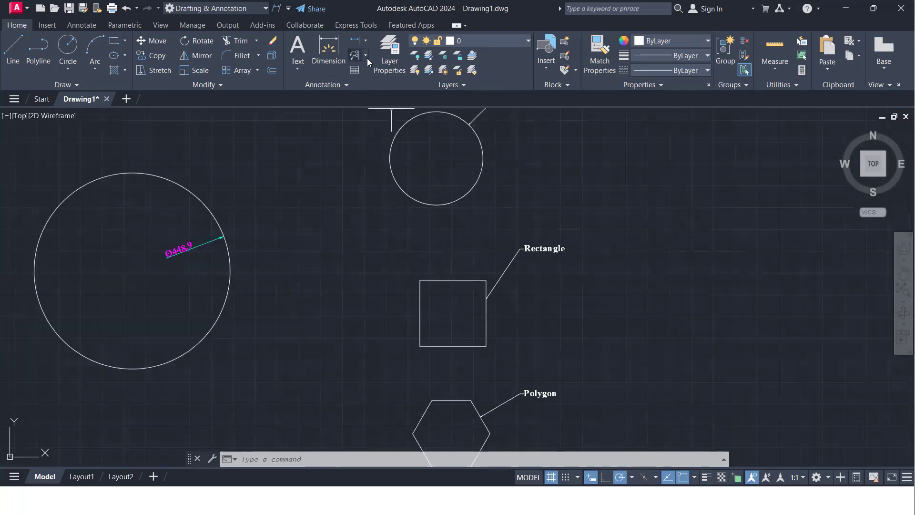
{"action": "scroll", "coordinate": [351, 204], "scroll_direction": "down", "scroll_amount": 6}
{"action": "scroll", "coordinate": [407, 242], "scroll_direction": "up", "scroll_amount": 10}
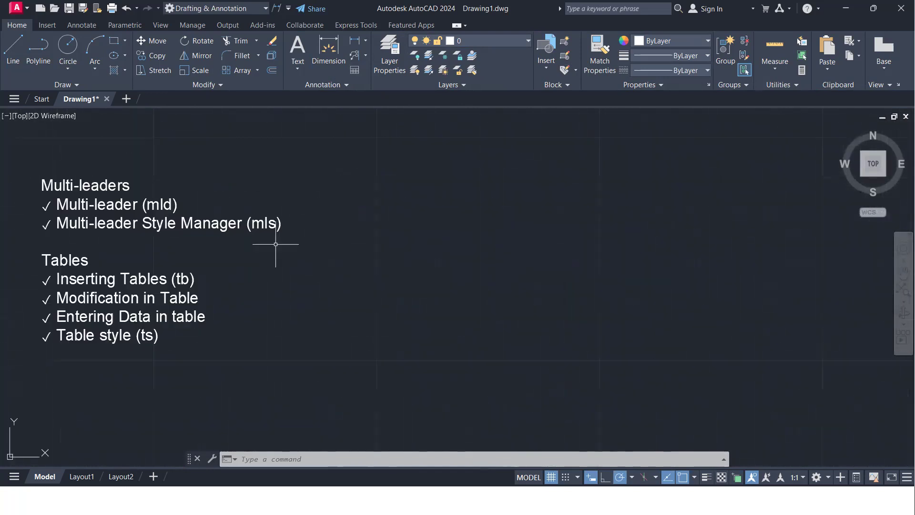
{"action": "scroll", "coordinate": [279, 255], "scroll_direction": "down", "scroll_amount": 6}
{"action": "scroll", "coordinate": [445, 290], "scroll_direction": "down", "scroll_amount": 2}
{"action": "mouse_move", "coordinate": [446, 290]}
{"action": "middle_mouse_down"}
{"action": "mouse_move", "coordinate": [745, 294]}
{"action": "mouse_move", "coordinate": [125, 267]}
{"action": "middle_mouse_up"}
{"action": "scroll", "coordinate": [460, 285], "scroll_direction": "down", "scroll_amount": 2}
{"action": "scroll", "coordinate": [696, 382], "scroll_direction": "up", "scroll_amount": 5}
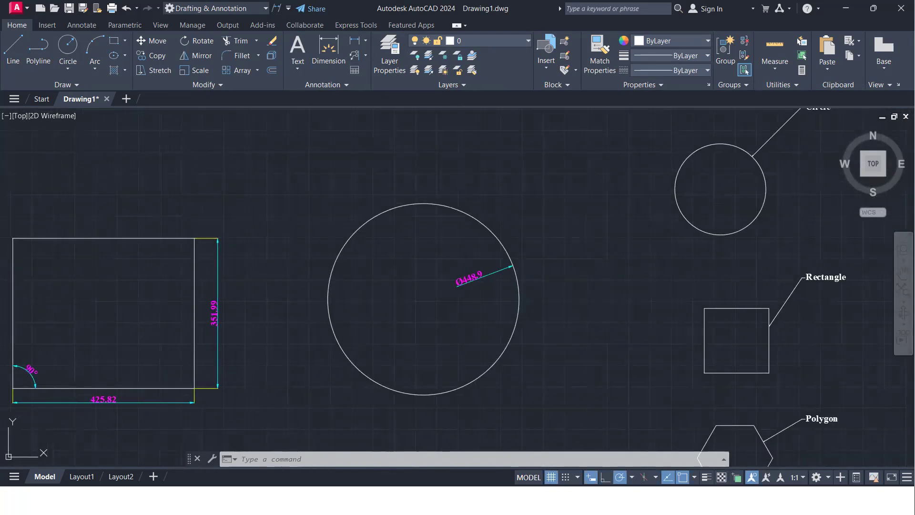
{"action": "middle_click_drag", "start_coordinate": [566, 323], "coordinate": [425, 341]}
{"action": "scroll", "coordinate": [303, 285], "scroll_direction": "up", "scroll_amount": 3}
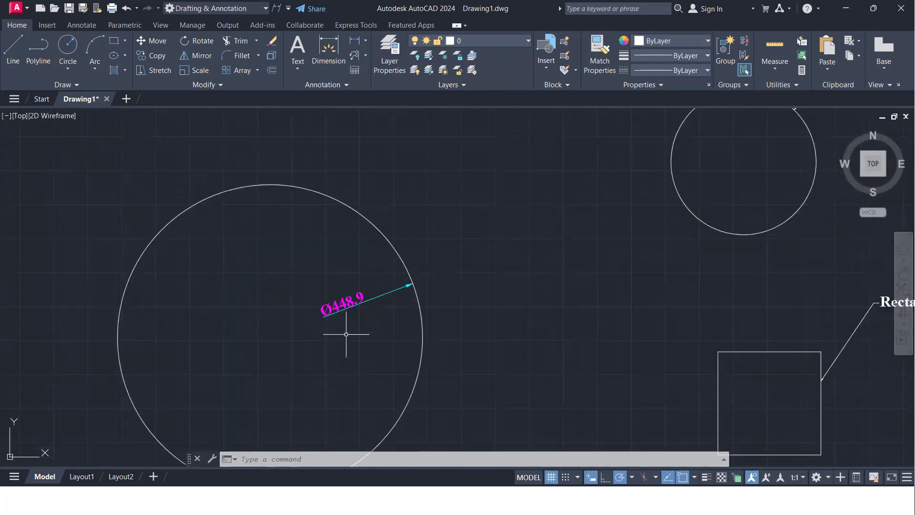
{"action": "middle_click_drag", "start_coordinate": [667, 310], "coordinate": [422, 367]}
{"action": "scroll", "coordinate": [586, 337], "scroll_direction": "down", "scroll_amount": 2}
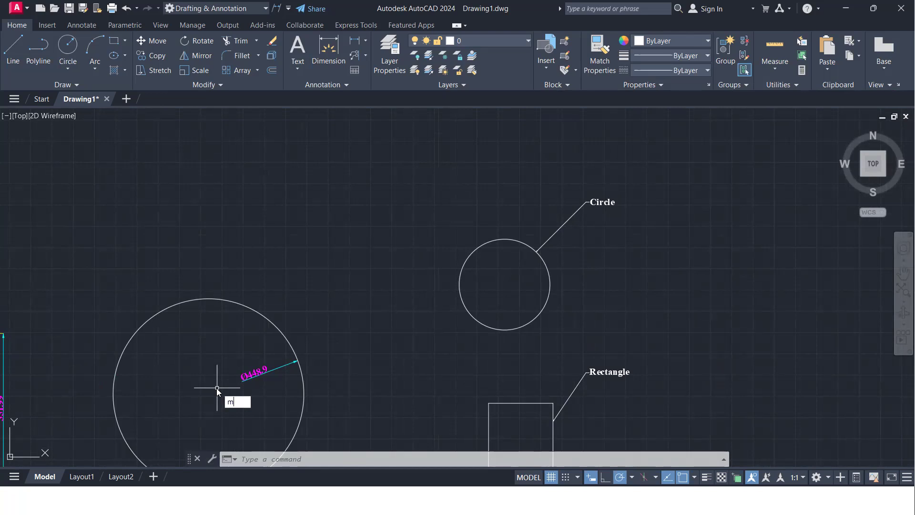
Create a multileader style named New_Mulitleader_Style based on Standard and open its settings for modification.
{"action": "type", "text": "s"}
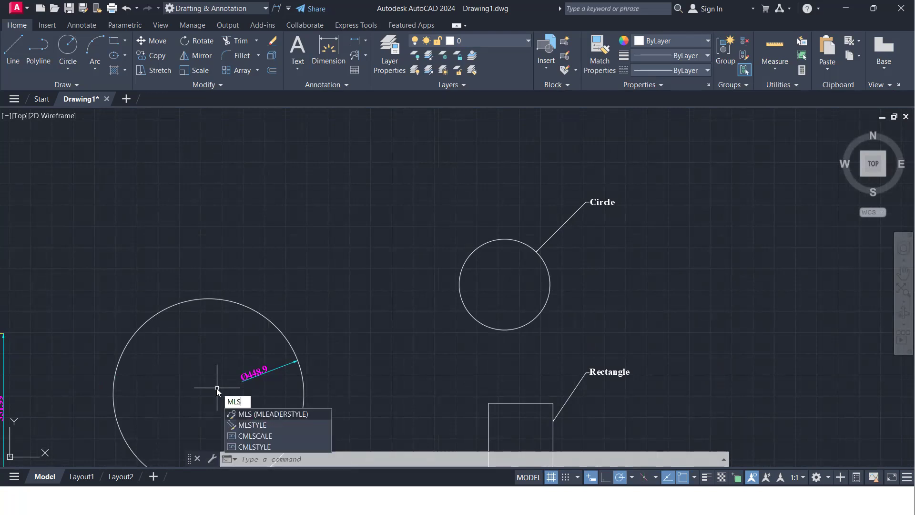
{"action": "key", "text": "Return"}
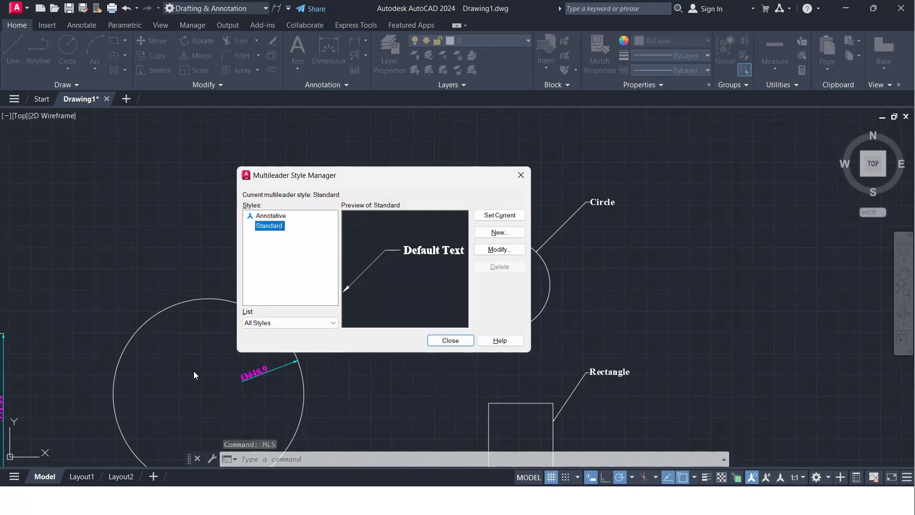
{"action": "left_click", "coordinate": [486, 232]}
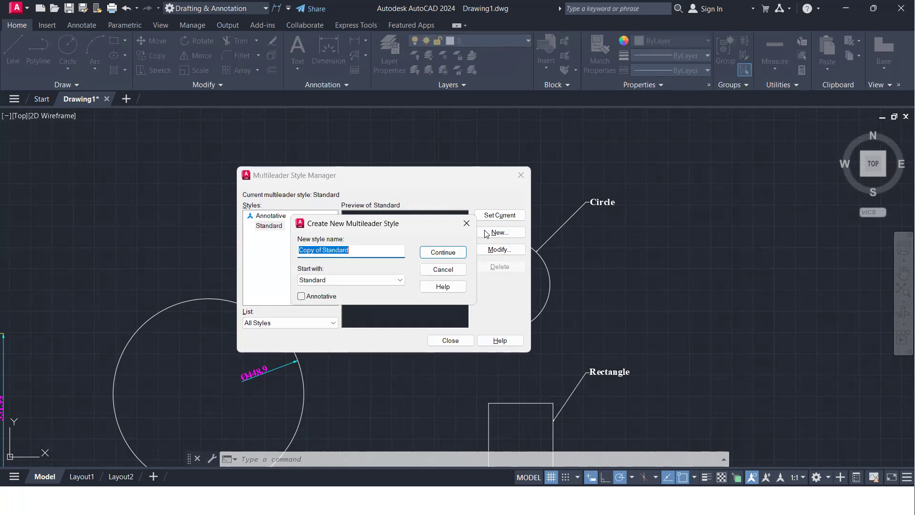
{"action": "type", "text": "New_Mulitleader_Style"}
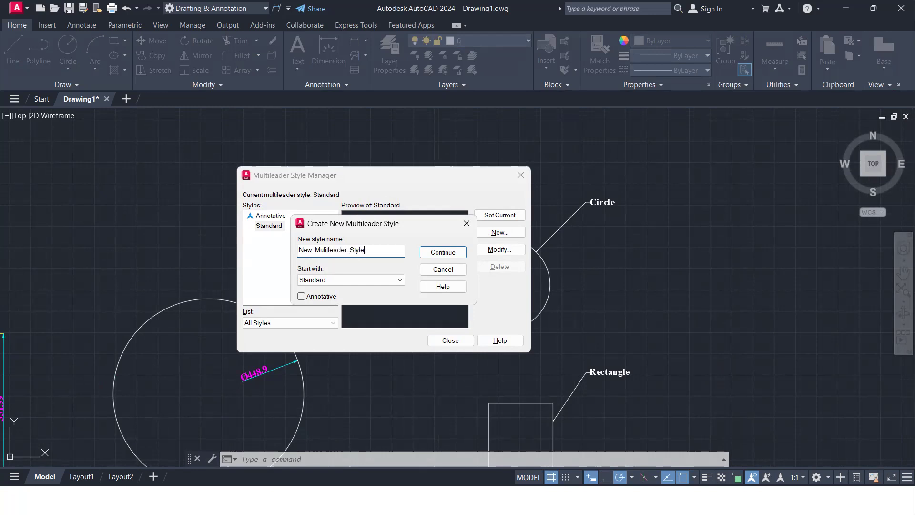
{"action": "left_click", "coordinate": [444, 252]}
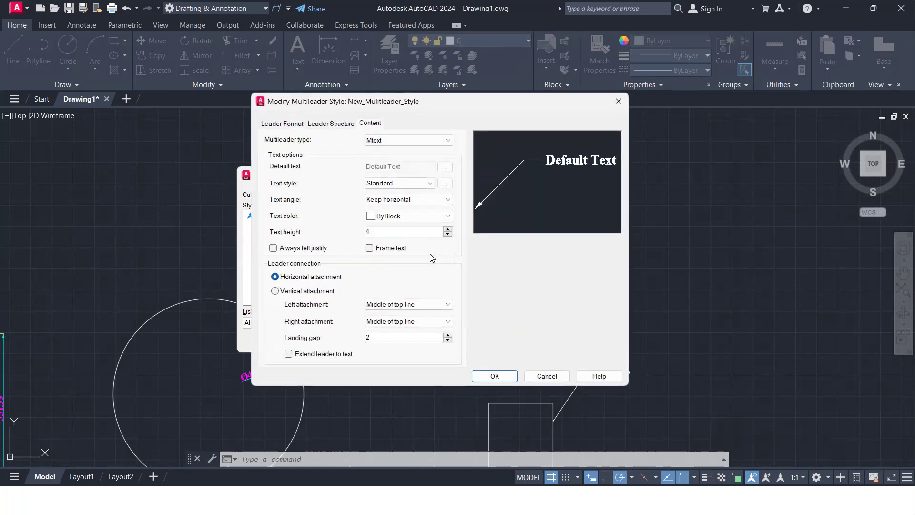
{"action": "left_click_drag", "start_coordinate": [436, 103], "coordinate": [413, 100]}
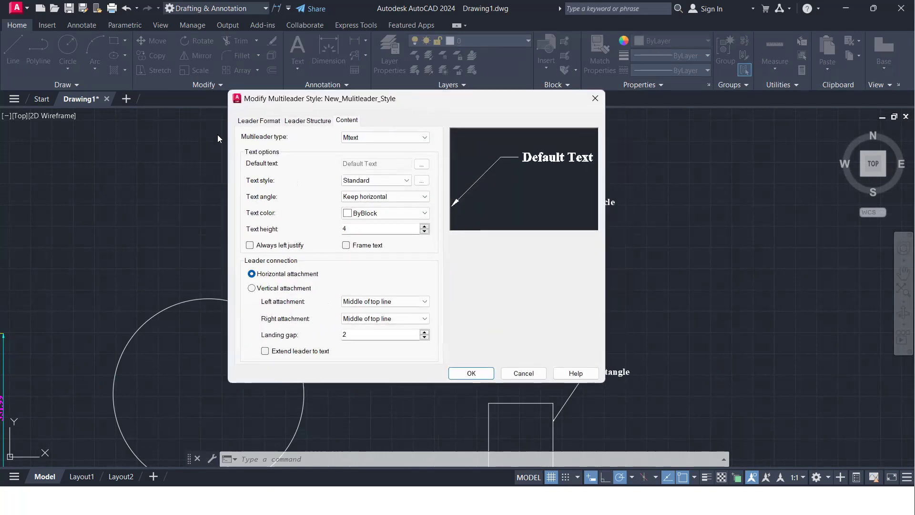
Try the Spline leader type in the style's leader format and return it to Straight.
{"action": "left_click", "coordinate": [251, 121]}
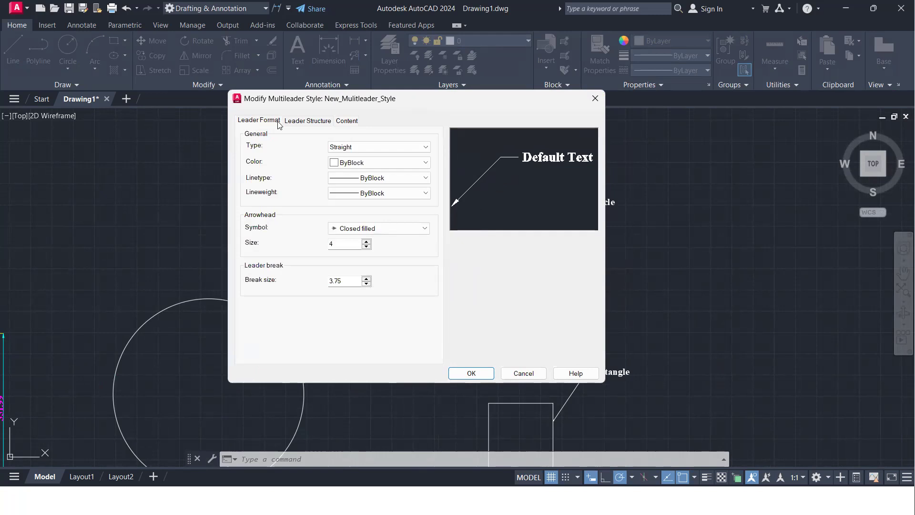
{"action": "left_click", "coordinate": [399, 147]}
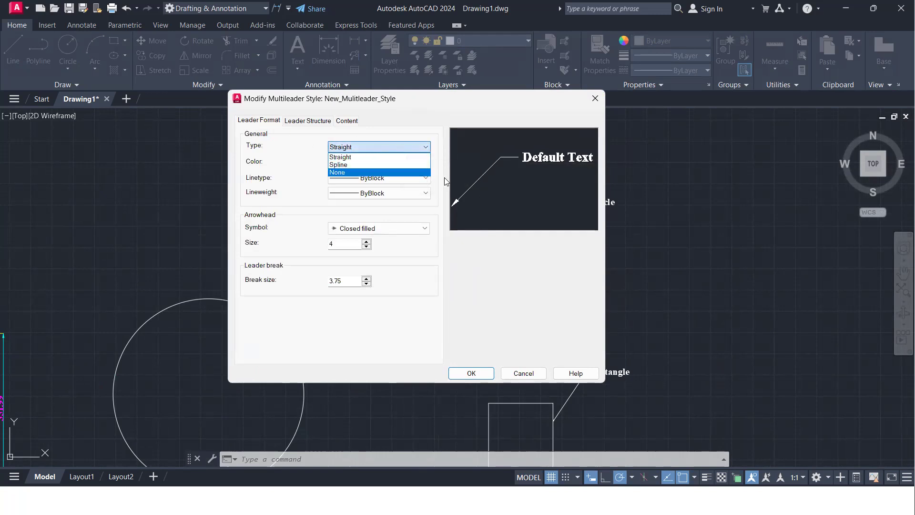
{"action": "left_click", "coordinate": [345, 164]}
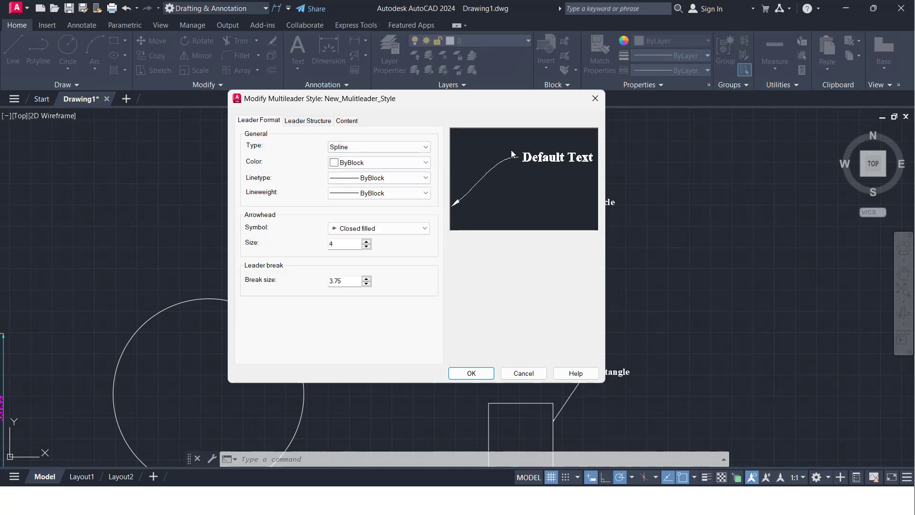
{"action": "left_click", "coordinate": [419, 147]}
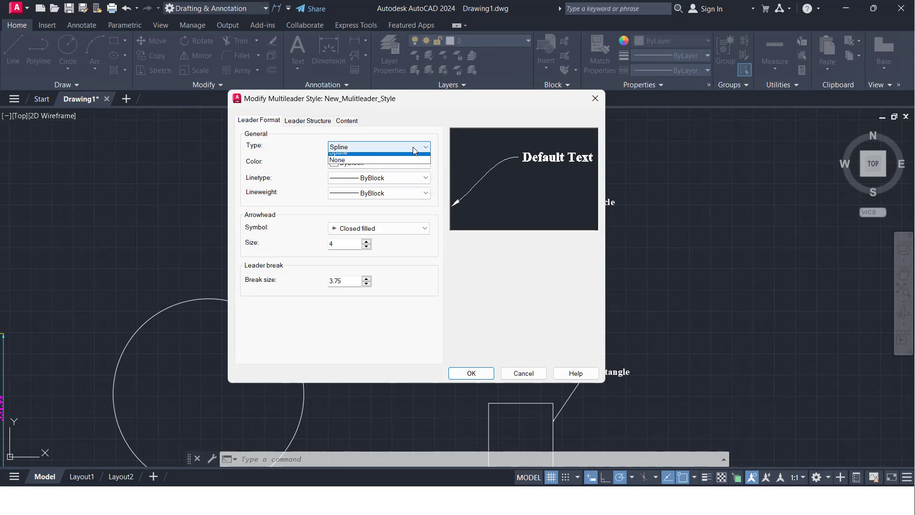
{"action": "left_click", "coordinate": [367, 157]}
Set the style's leader color to Cyan and the arrowhead size to 10.
{"action": "left_click", "coordinate": [378, 162]}
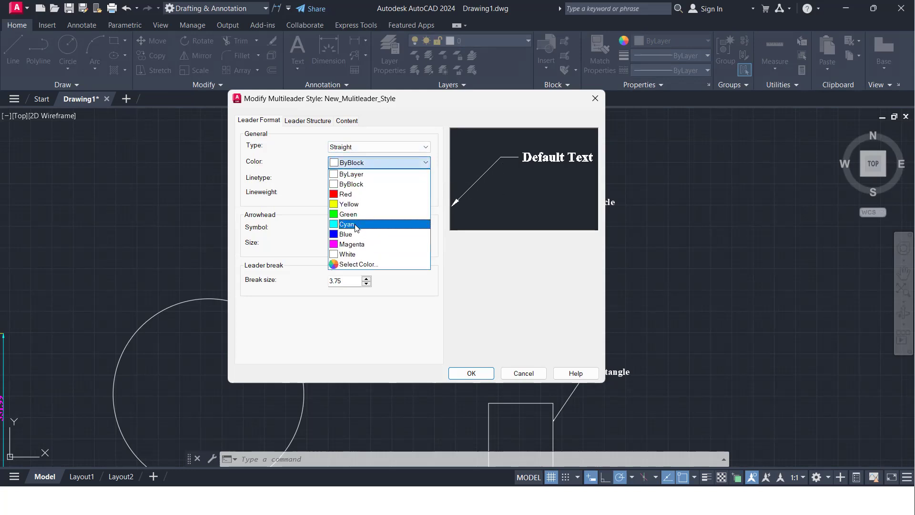
{"action": "left_click", "coordinate": [355, 224]}
{"action": "left_click", "coordinate": [386, 177]}
{"action": "left_click", "coordinate": [386, 178]}
{"action": "left_click", "coordinate": [373, 197]}
{"action": "left_click", "coordinate": [372, 197]}
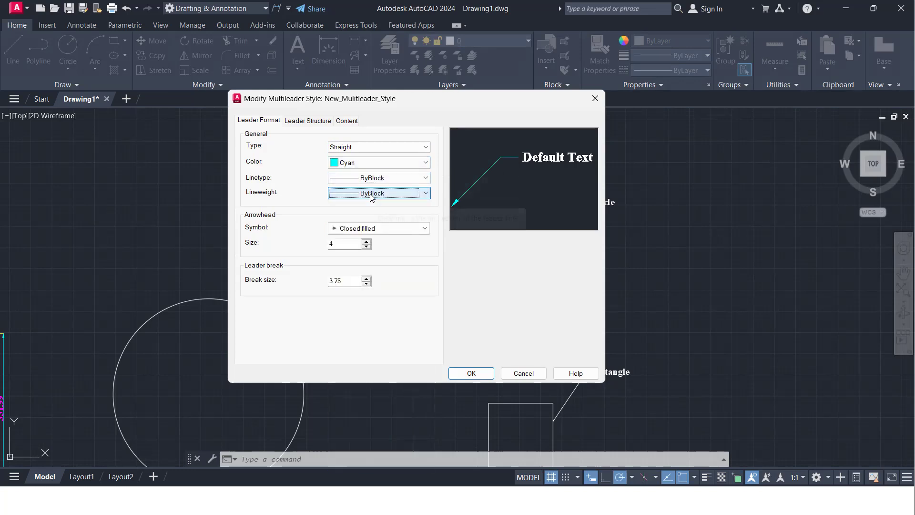
{"action": "left_click", "coordinate": [377, 230]}
{"action": "left_click", "coordinate": [379, 232]}
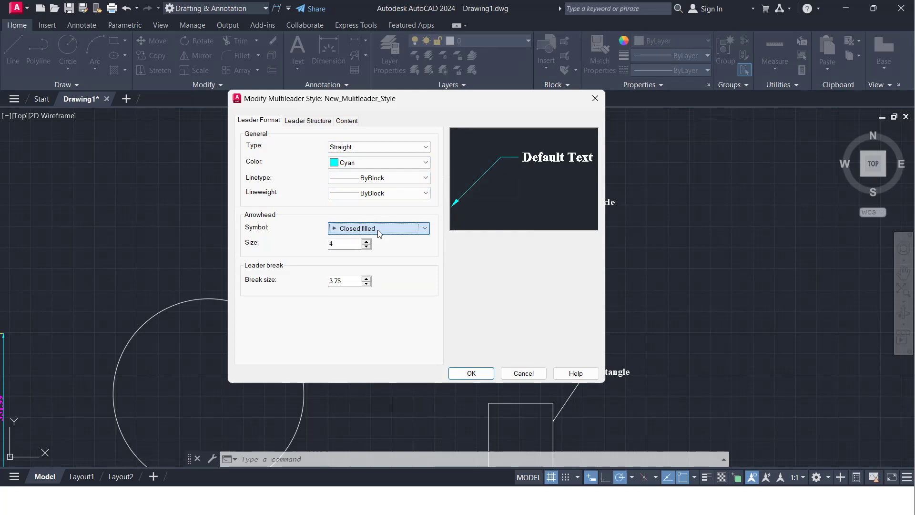
{"action": "key", "text": "Tab"}
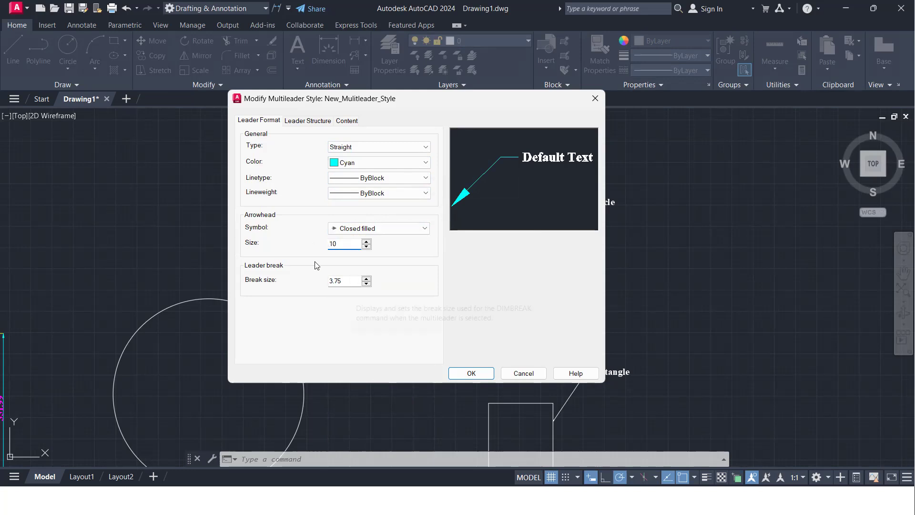
Review the style's leader structure, multileader type options and the settings of its Standard text style.
{"action": "left_click", "coordinate": [304, 121]}
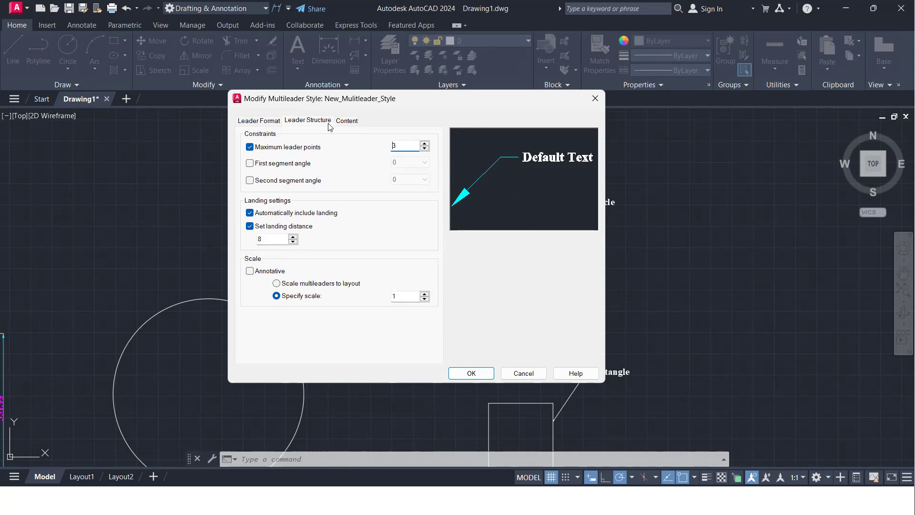
{"action": "left_click", "coordinate": [345, 121]}
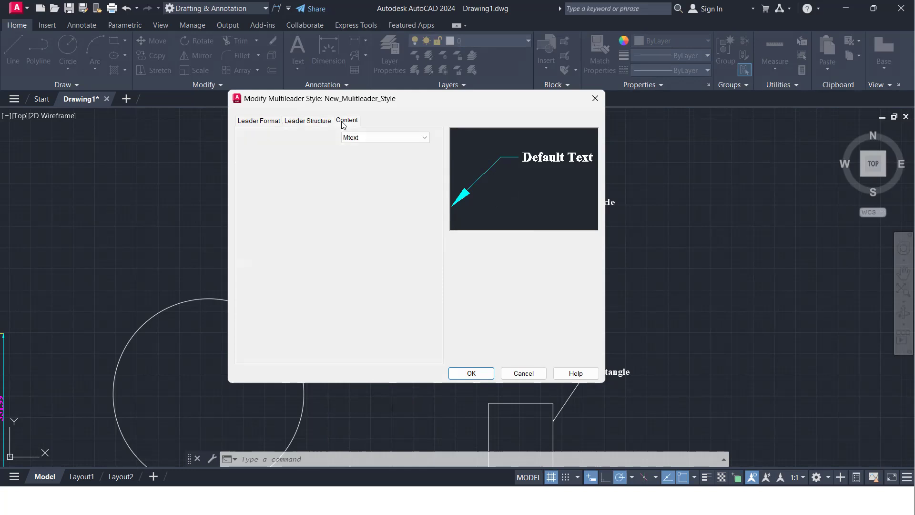
{"action": "left_click", "coordinate": [380, 137]}
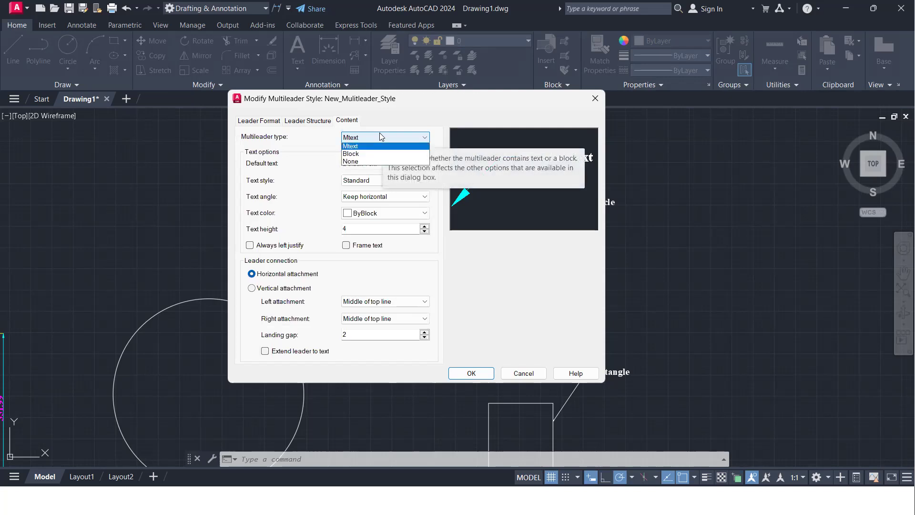
{"action": "left_click", "coordinate": [380, 134]}
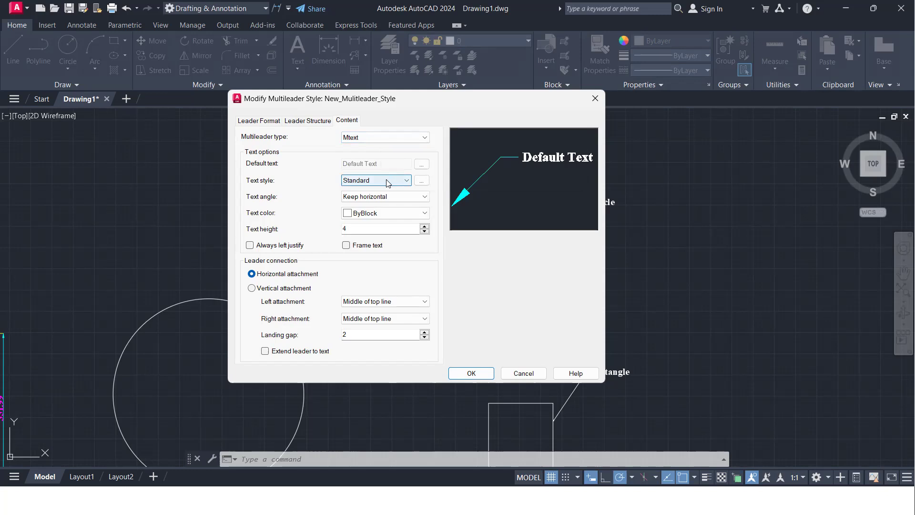
{"action": "left_click", "coordinate": [421, 180]}
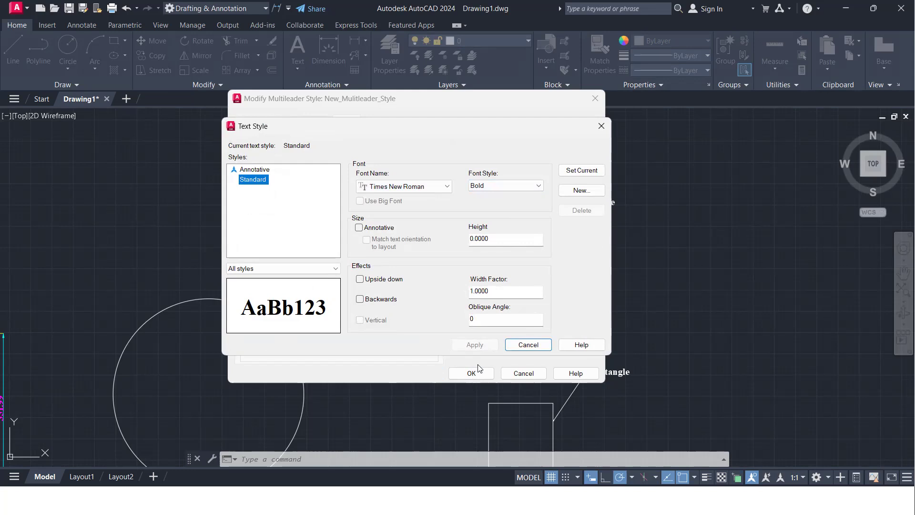
{"action": "left_click", "coordinate": [528, 345]}
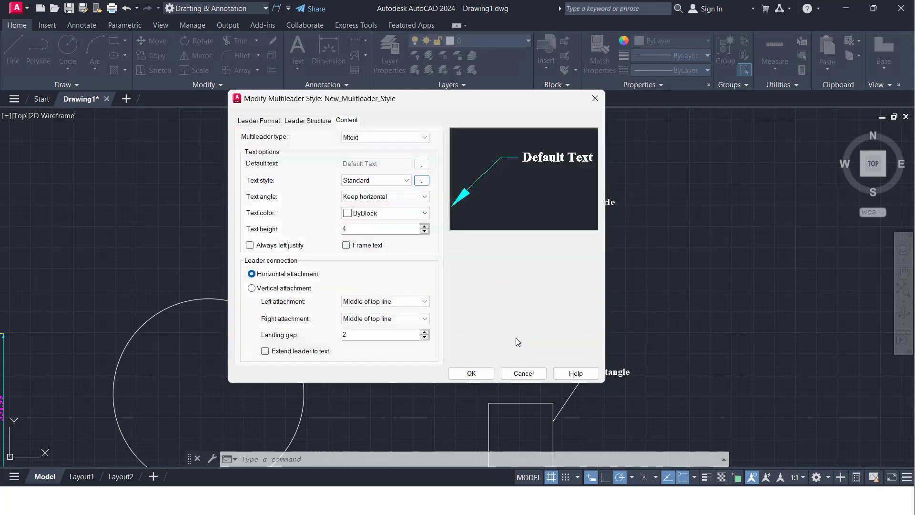
Set the multileader text color to Magenta and its height to 20, and frame the text.
{"action": "left_click", "coordinate": [399, 215]}
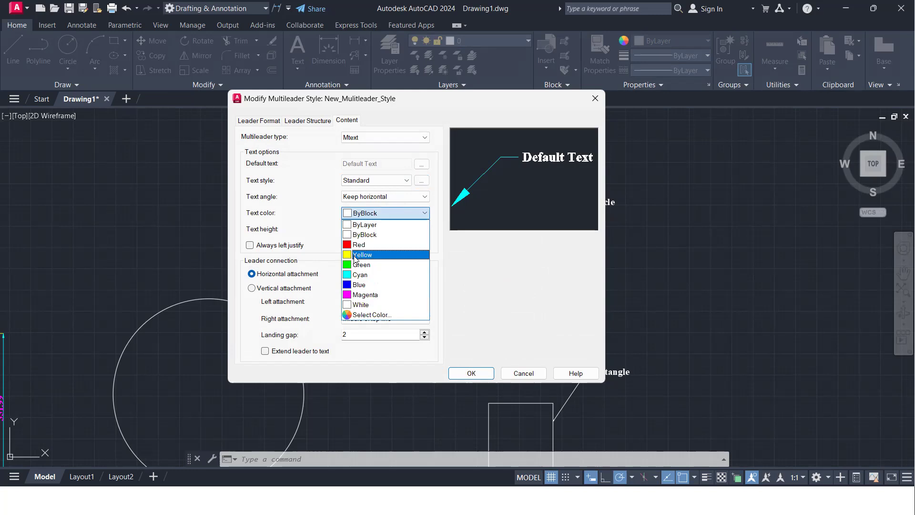
{"action": "left_click", "coordinate": [362, 292]}
{"action": "double_click", "coordinate": [362, 229]}
{"action": "type", "text": "20"}
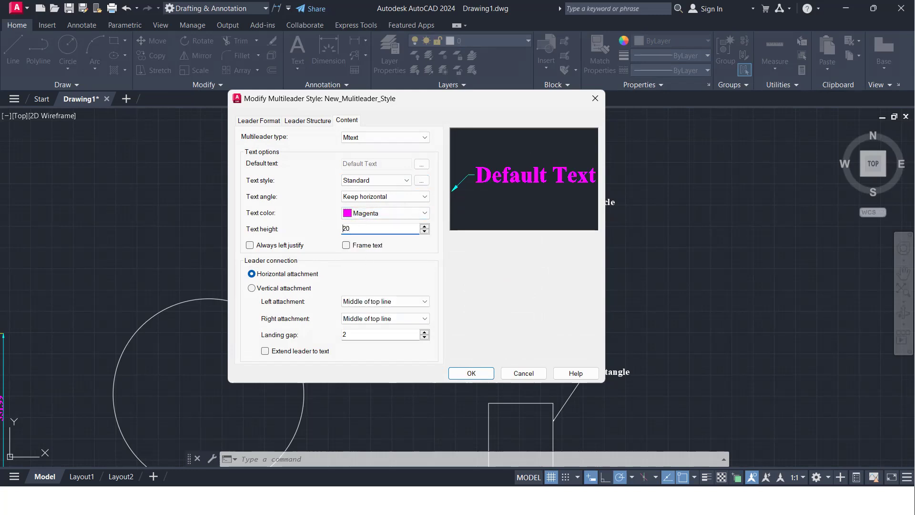
{"action": "left_click", "coordinate": [250, 245]}
{"action": "left_click", "coordinate": [346, 245]}
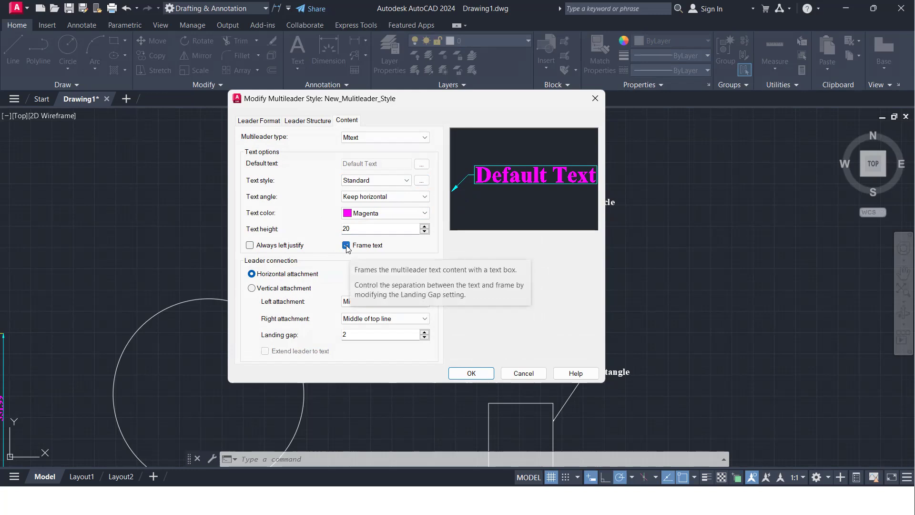
Check the leader connection options, keep the horizontal attachment, and save the multileader style.
{"action": "left_click", "coordinate": [252, 289]}
{"action": "left_click", "coordinate": [252, 274]}
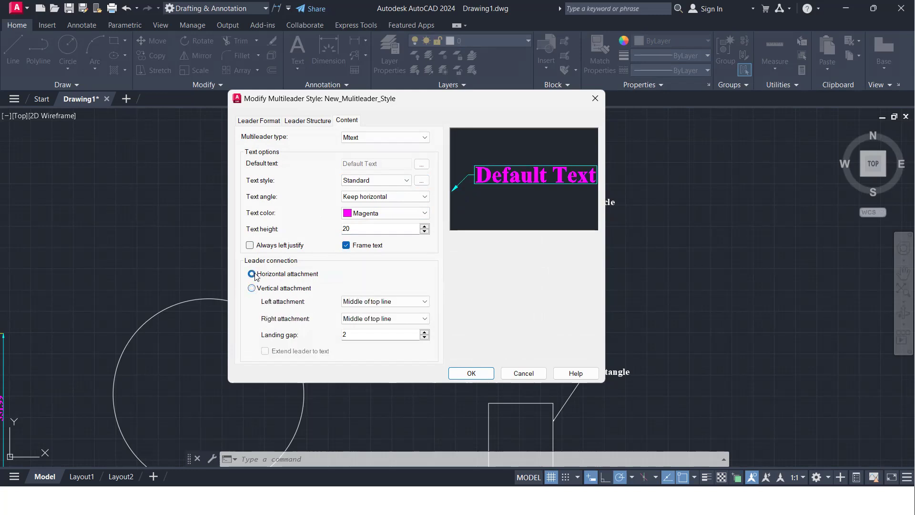
{"action": "left_click", "coordinate": [402, 302]}
{"action": "left_click", "coordinate": [401, 301]}
{"action": "left_click", "coordinate": [400, 318]}
{"action": "left_click", "coordinate": [395, 318]}
{"action": "left_click", "coordinate": [384, 135]}
{"action": "left_click", "coordinate": [384, 134]}
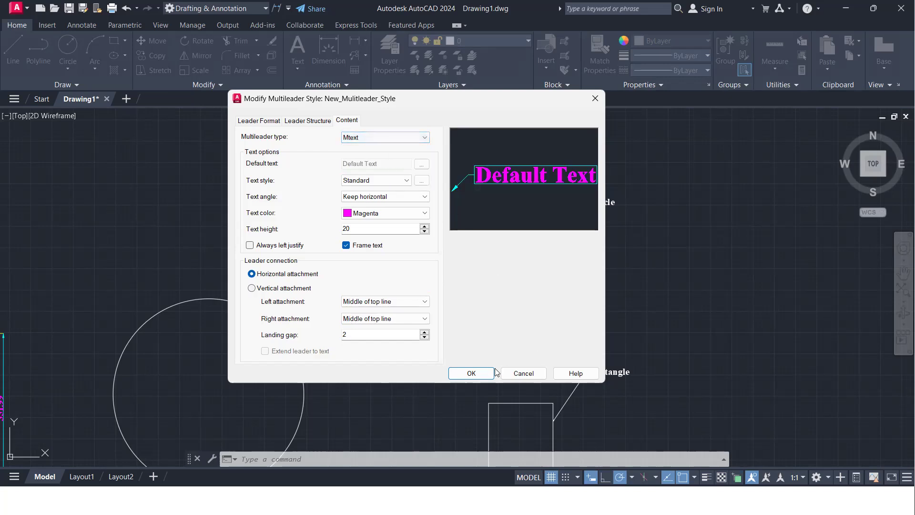
{"action": "left_click", "coordinate": [479, 372]}
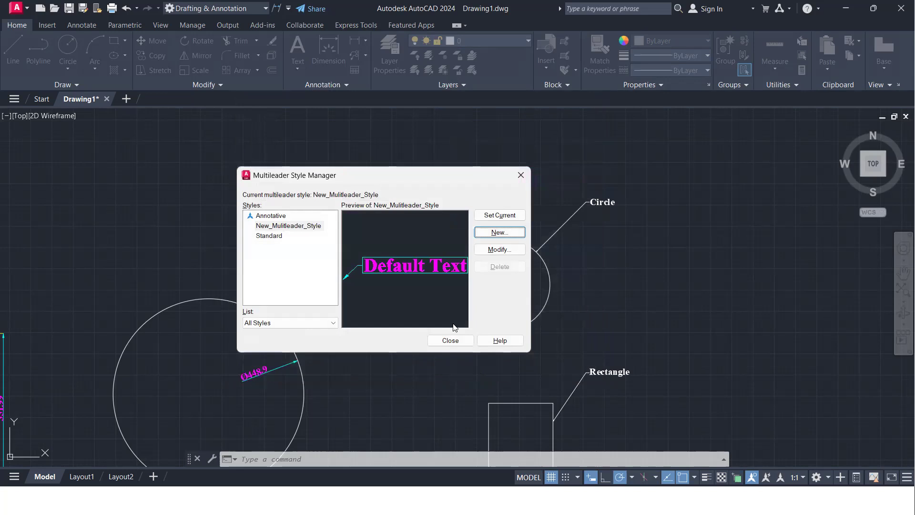
{"action": "left_click", "coordinate": [450, 340]}
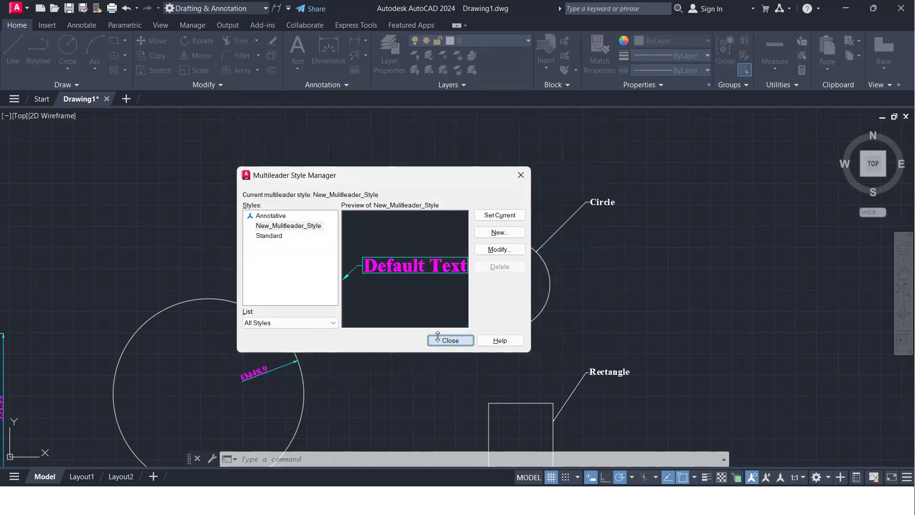
Add a multileader from the top of the large 448.9 diameter circle with the text "Cirlce".
{"action": "scroll", "coordinate": [545, 269], "scroll_direction": "down", "scroll_amount": 2}
{"action": "middle_click_drag", "start_coordinate": [545, 270], "coordinate": [520, 184]}
{"action": "middle_click_drag", "start_coordinate": [293, 207], "coordinate": [355, 257]}
{"action": "scroll", "coordinate": [354, 256], "scroll_direction": "up", "scroll_amount": 4}
{"action": "type", "text": "mld"}
{"action": "key", "text": "Return"}
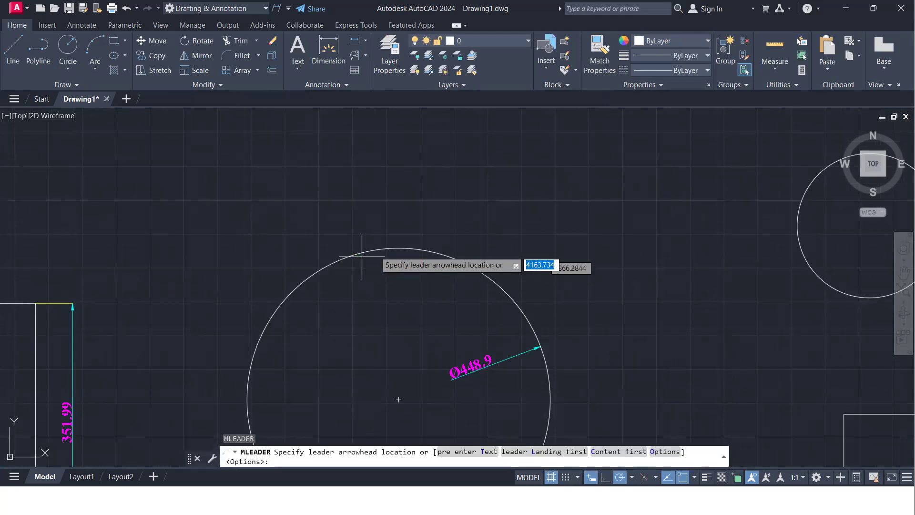
{"action": "left_click", "coordinate": [377, 248]}
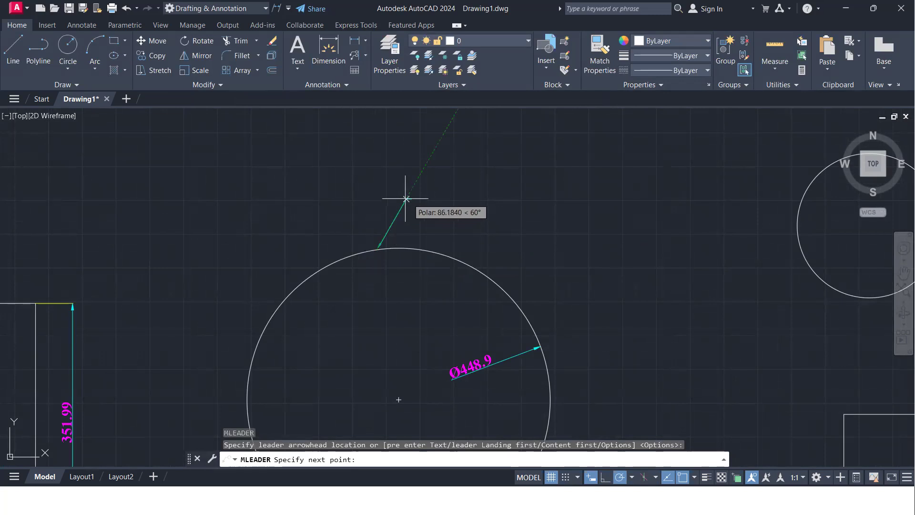
{"action": "left_click", "coordinate": [445, 168]}
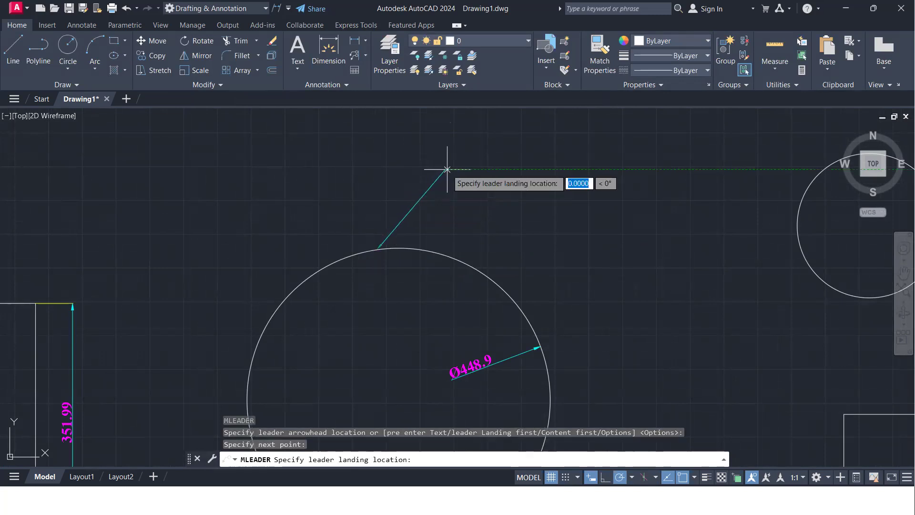
{"action": "left_click", "coordinate": [491, 157]}
{"action": "type", "text": "Cirlce"}
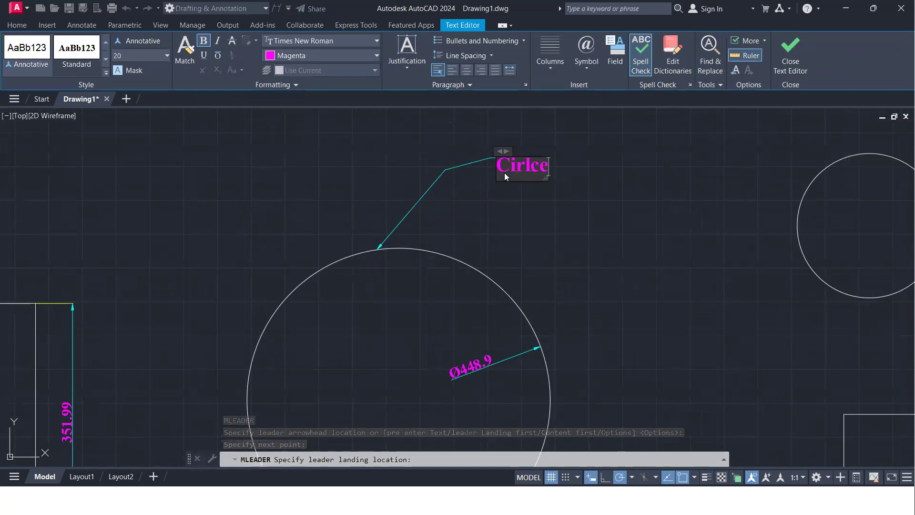
{"action": "left_click", "coordinate": [493, 197]}
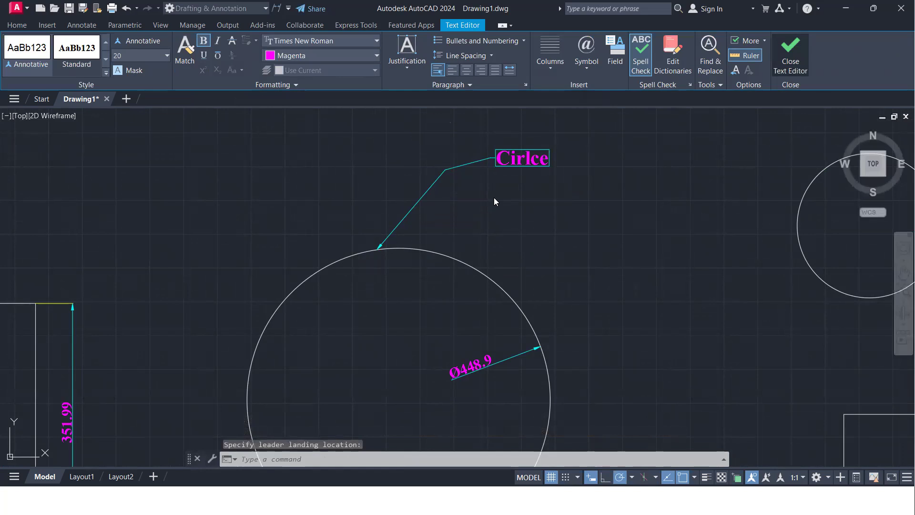
Examine the framed text, leader line and arrowhead of the large circle's multileader up close.
{"action": "scroll", "coordinate": [546, 150], "scroll_direction": "up", "scroll_amount": 4}
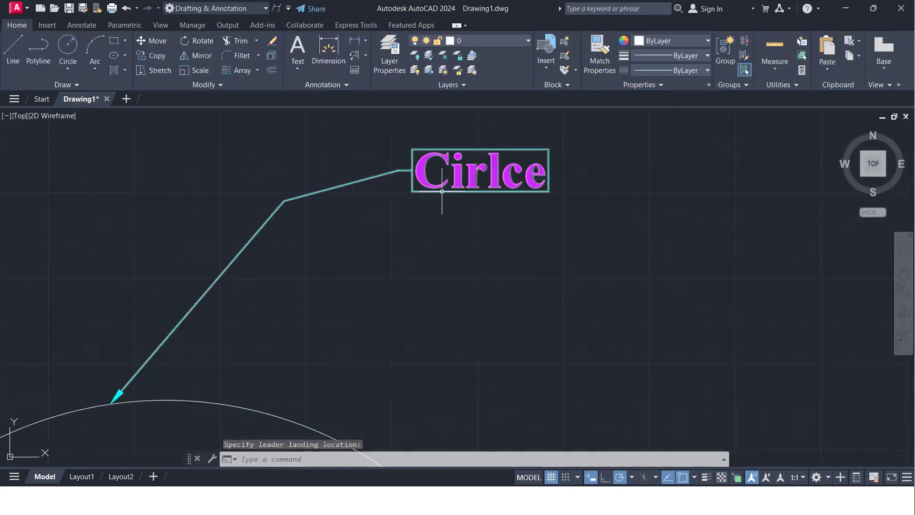
{"action": "scroll", "coordinate": [442, 191], "scroll_direction": "up", "scroll_amount": 4}
{"action": "scroll", "coordinate": [441, 191], "scroll_direction": "down", "scroll_amount": 2}
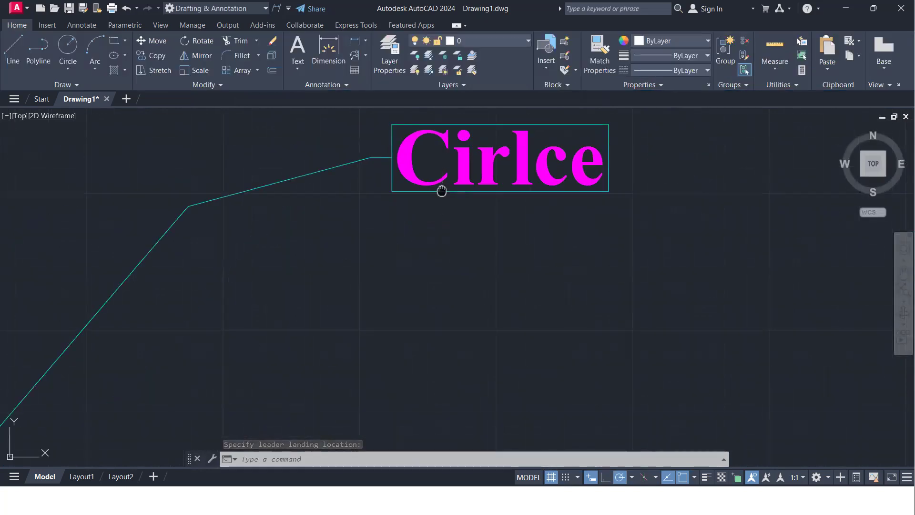
{"action": "middle_click_drag", "start_coordinate": [441, 191], "coordinate": [430, 200]}
{"action": "scroll", "coordinate": [430, 200], "scroll_direction": "down", "scroll_amount": 2}
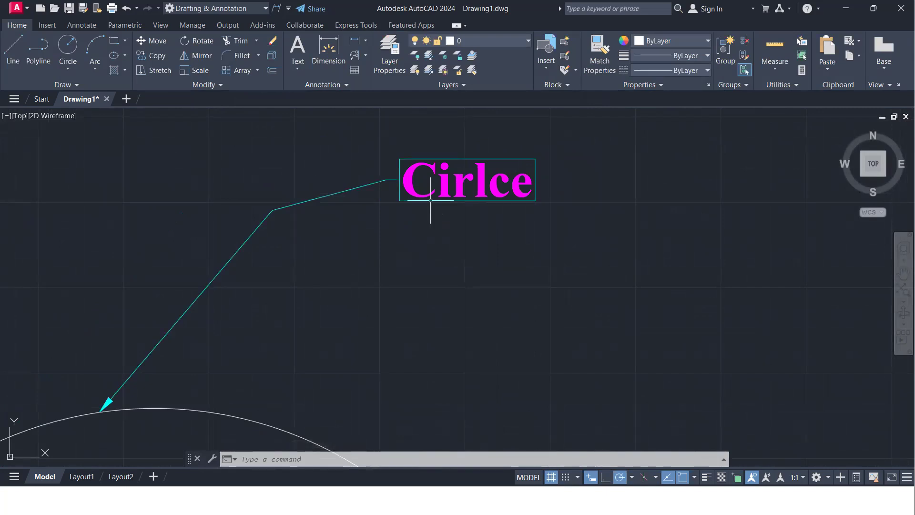
{"action": "scroll", "coordinate": [492, 277], "scroll_direction": "down", "scroll_amount": 4}
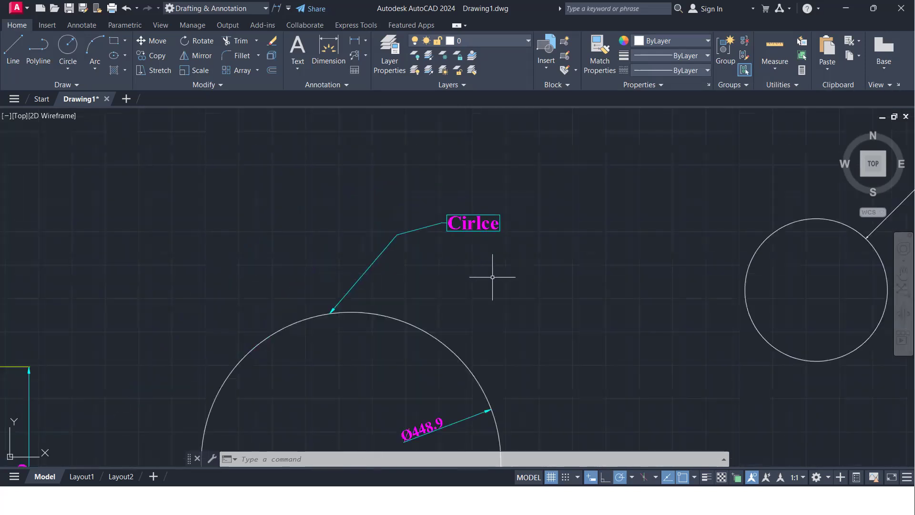
Modify the New_Mulitleader_Style multileader style to use Block as its content type.
{"action": "type", "text": "mls"}
{"action": "key", "text": "Return"}
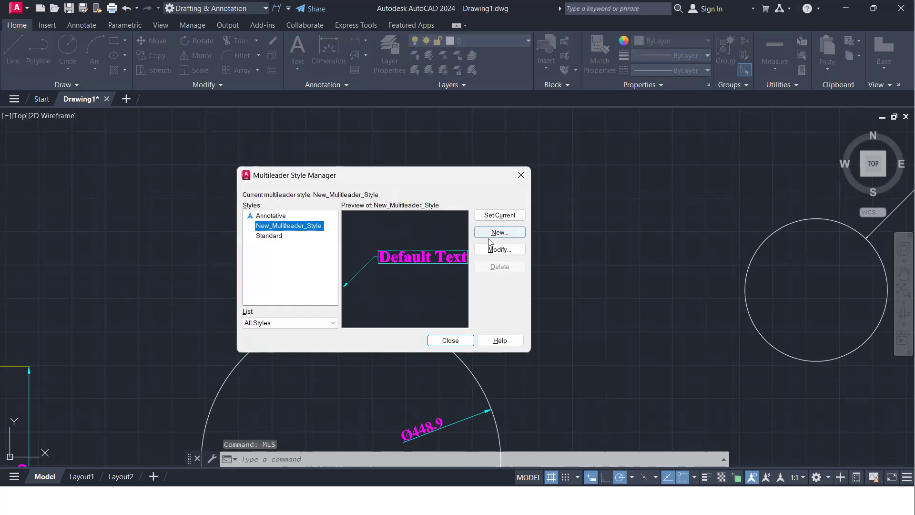
{"action": "left_click", "coordinate": [496, 253]}
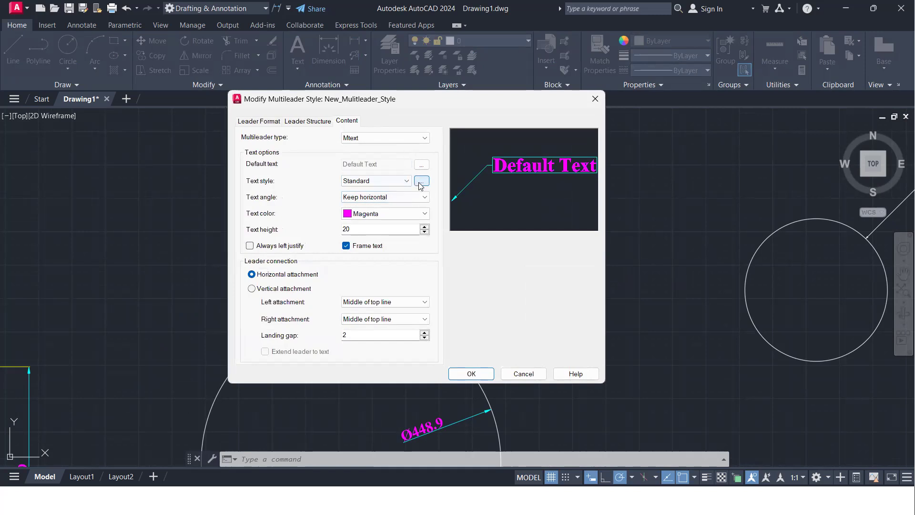
{"action": "left_click", "coordinate": [389, 141]}
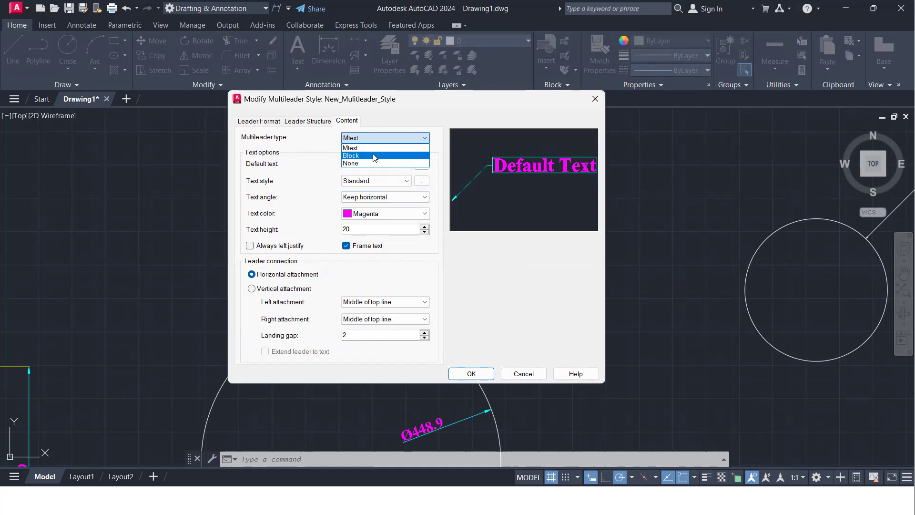
{"action": "left_click", "coordinate": [374, 156]}
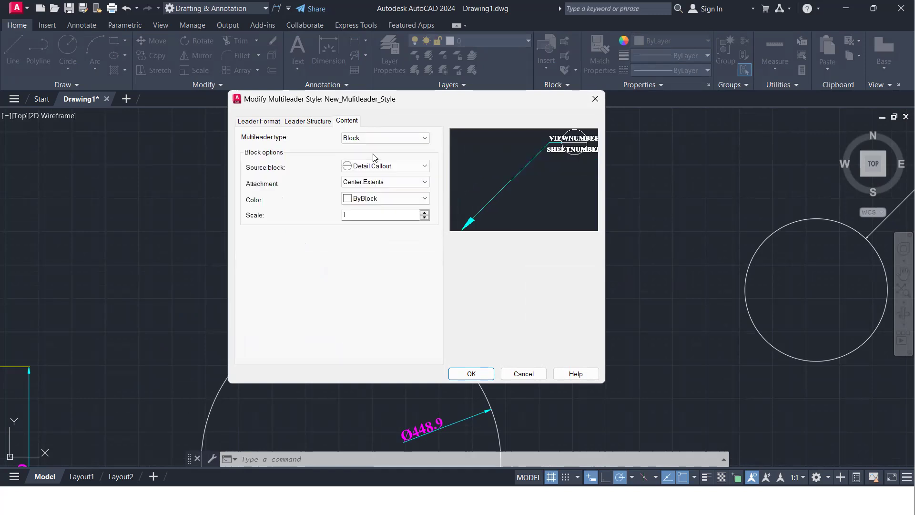
Try Slot as the style's source block with the Center Extents attachment.
{"action": "left_click", "coordinate": [394, 167]}
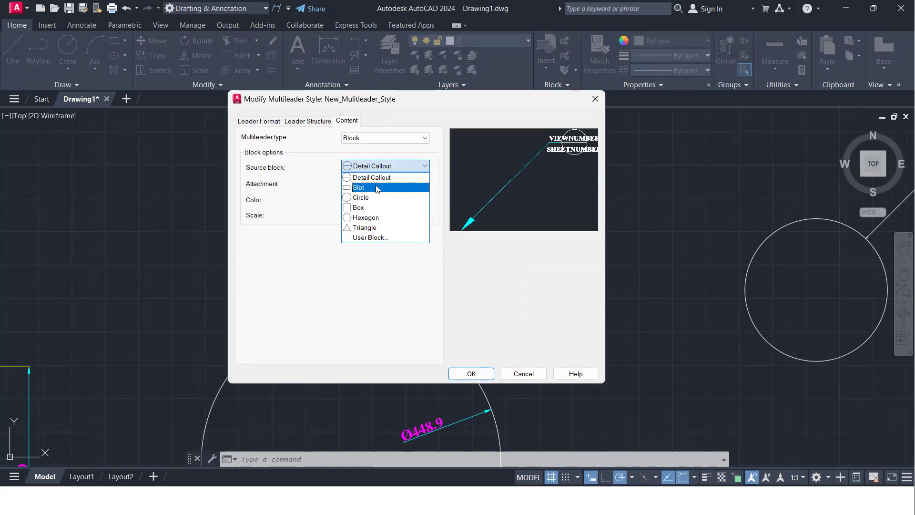
{"action": "left_click", "coordinate": [381, 189]}
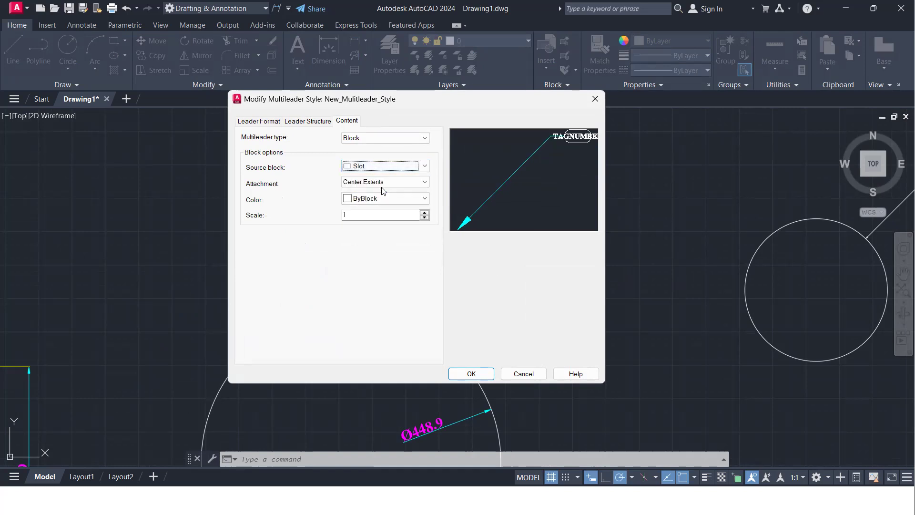
{"action": "left_click", "coordinate": [393, 181]}
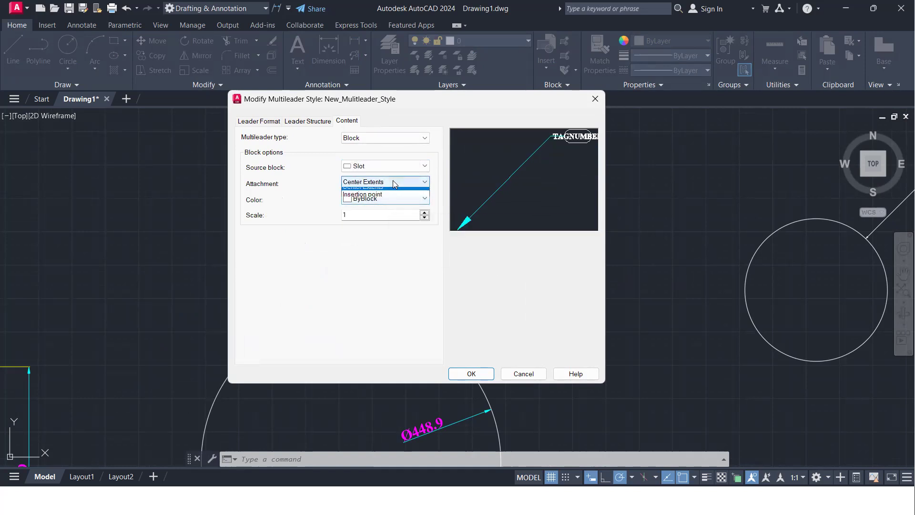
{"action": "left_click", "coordinate": [381, 188]}
Use the Circle source block in Red for the multileader style, then save the style and make it current.
{"action": "left_click", "coordinate": [384, 166]}
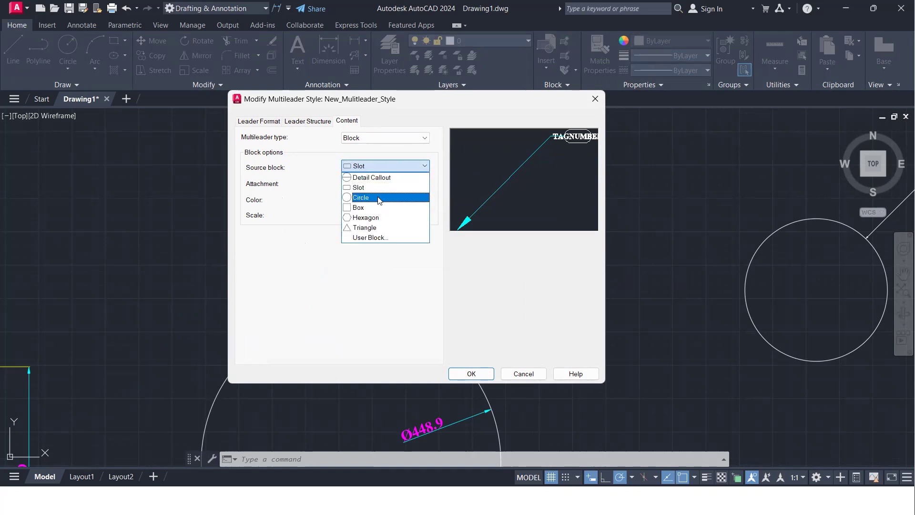
{"action": "left_click", "coordinate": [379, 198]}
{"action": "left_click", "coordinate": [397, 182]}
{"action": "left_click", "coordinate": [397, 183]}
{"action": "left_click", "coordinate": [398, 200]}
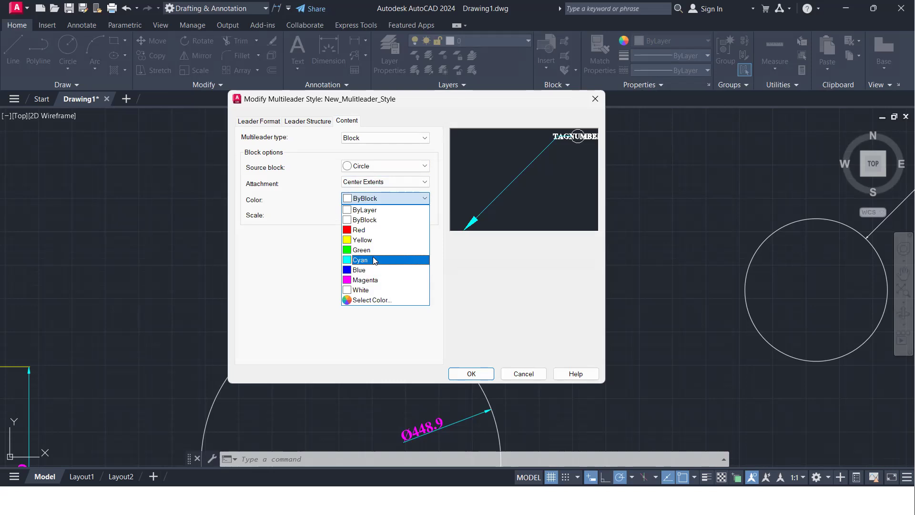
{"action": "left_click", "coordinate": [372, 230]}
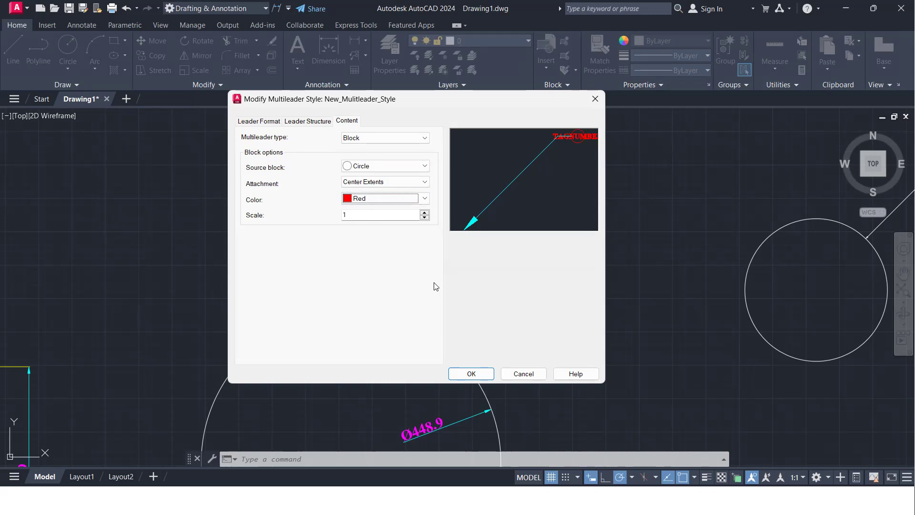
{"action": "left_click", "coordinate": [472, 375]}
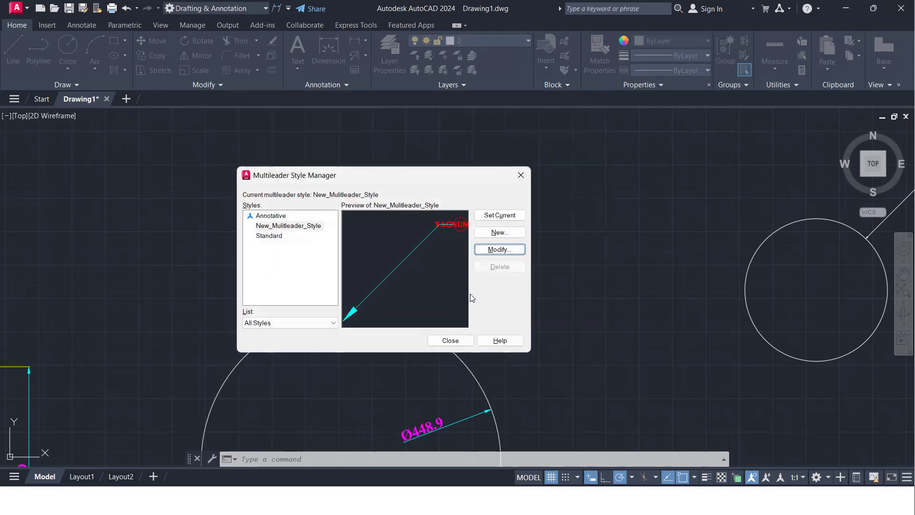
{"action": "left_click", "coordinate": [498, 214]}
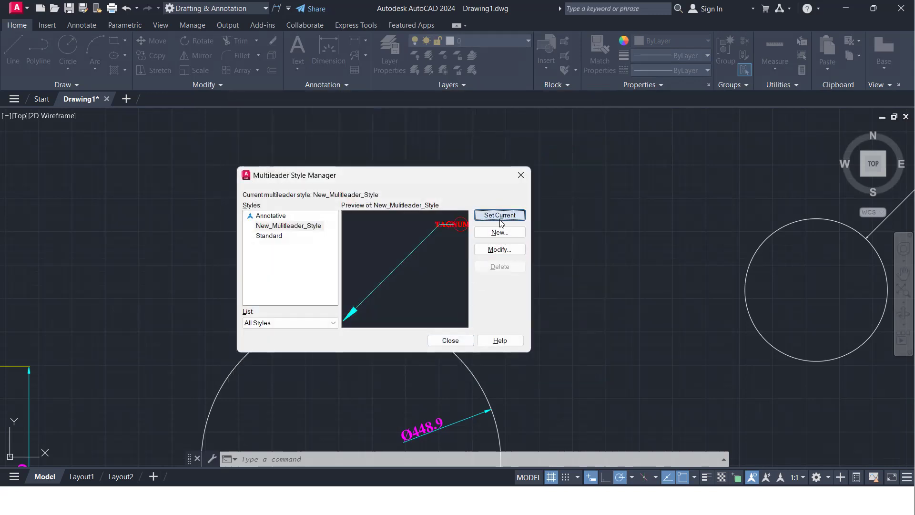
{"action": "left_click", "coordinate": [449, 340]}
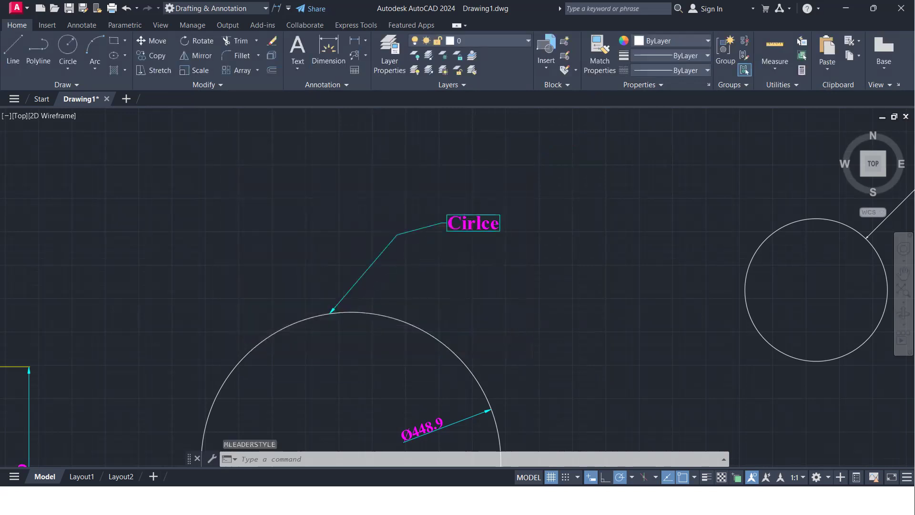
Add a multileader from the top edge of the large rectangle with tag number 1 in its circle block.
{"action": "scroll", "coordinate": [509, 311], "scroll_direction": "down", "scroll_amount": 5}
{"action": "middle_click_drag", "start_coordinate": [508, 310], "coordinate": [634, 272]}
{"action": "scroll", "coordinate": [347, 296], "scroll_direction": "up", "scroll_amount": 5}
{"action": "middle_click_drag", "start_coordinate": [364, 300], "coordinate": [307, 336]}
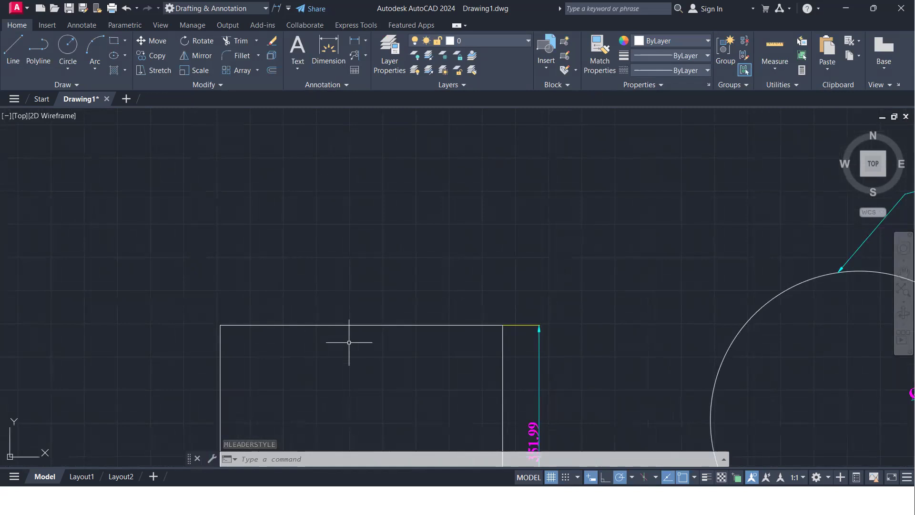
{"action": "type", "text": "mle"}
{"action": "key", "text": "Return"}
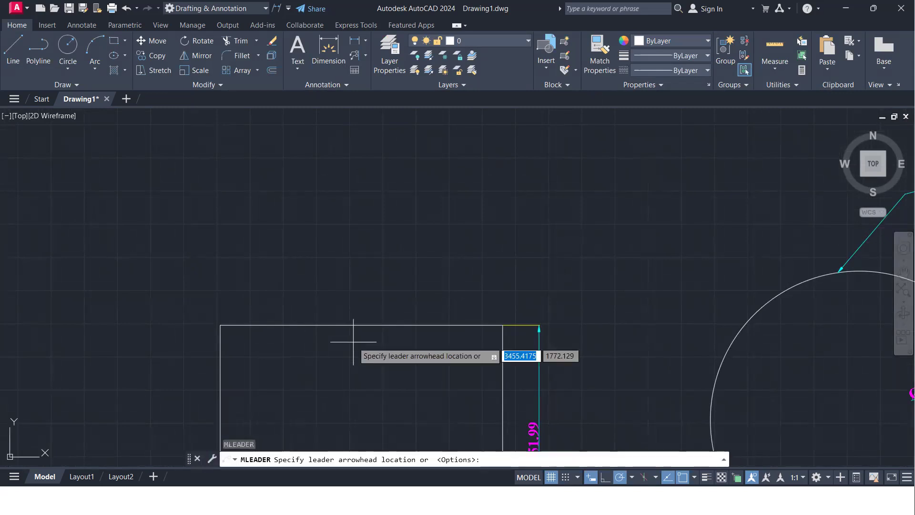
{"action": "left_click", "coordinate": [343, 323]}
{"action": "left_click", "coordinate": [390, 214]}
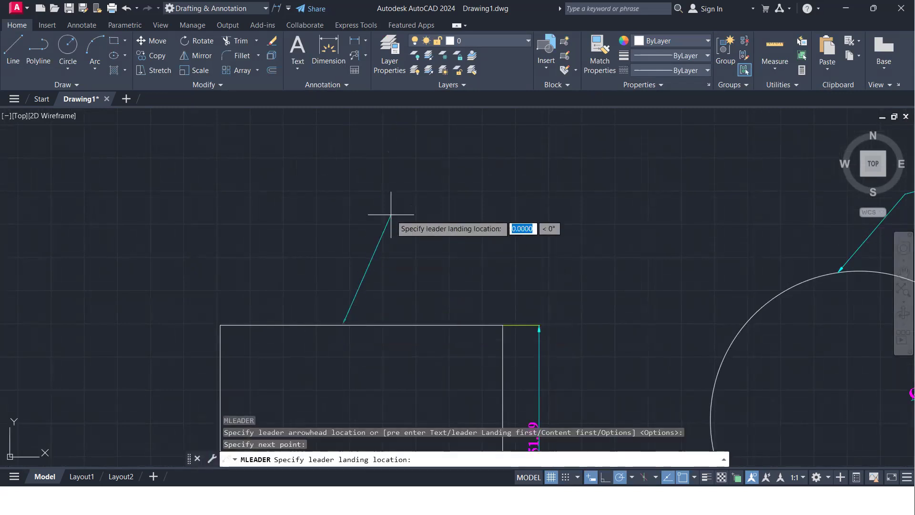
{"action": "left_click", "coordinate": [472, 160]}
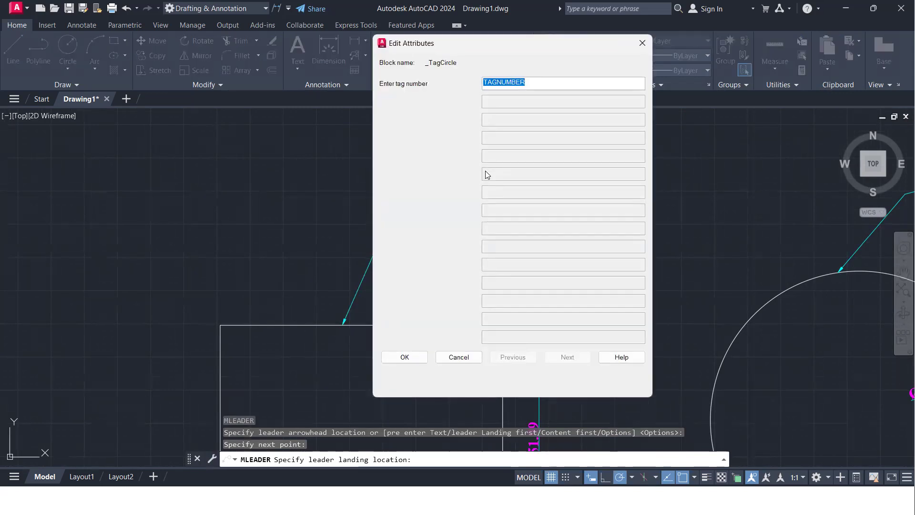
{"action": "type", "text": "1"}
{"action": "left_click", "coordinate": [404, 357]}
{"action": "scroll", "coordinate": [465, 157], "scroll_direction": "up", "scroll_amount": 5}
{"action": "scroll", "coordinate": [437, 196], "scroll_direction": "up", "scroll_amount": 4}
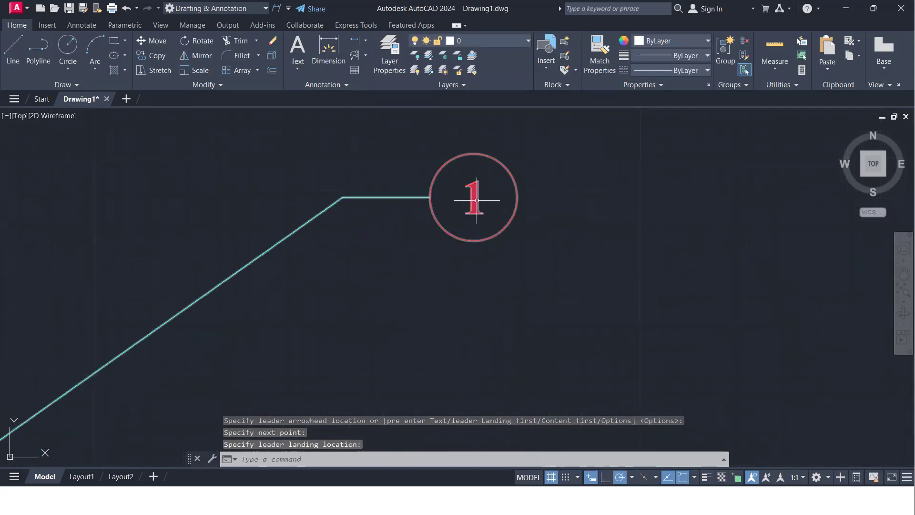
{"action": "scroll", "coordinate": [477, 203], "scroll_direction": "down", "scroll_amount": 9}
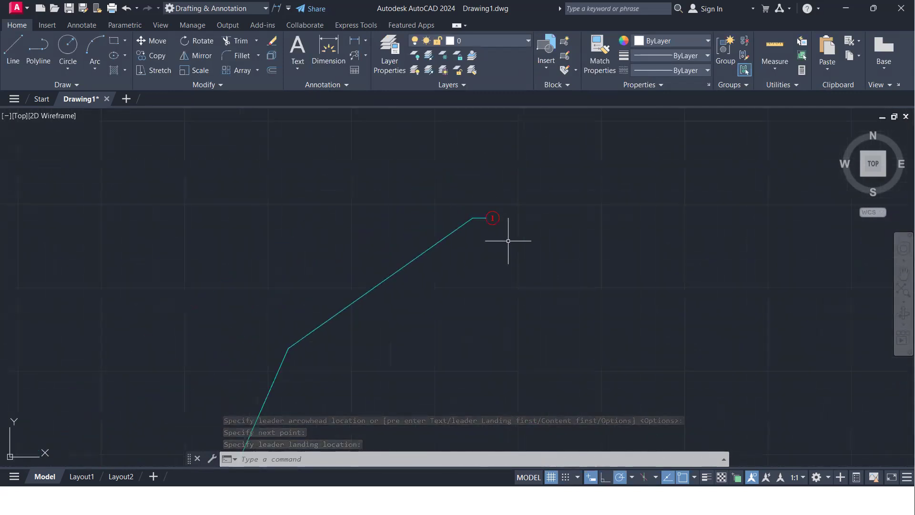
Switch the content type of New_Mulitleader_Style back to Mtext and save the style.
{"action": "scroll", "coordinate": [327, 198], "scroll_direction": "down", "scroll_amount": 4}
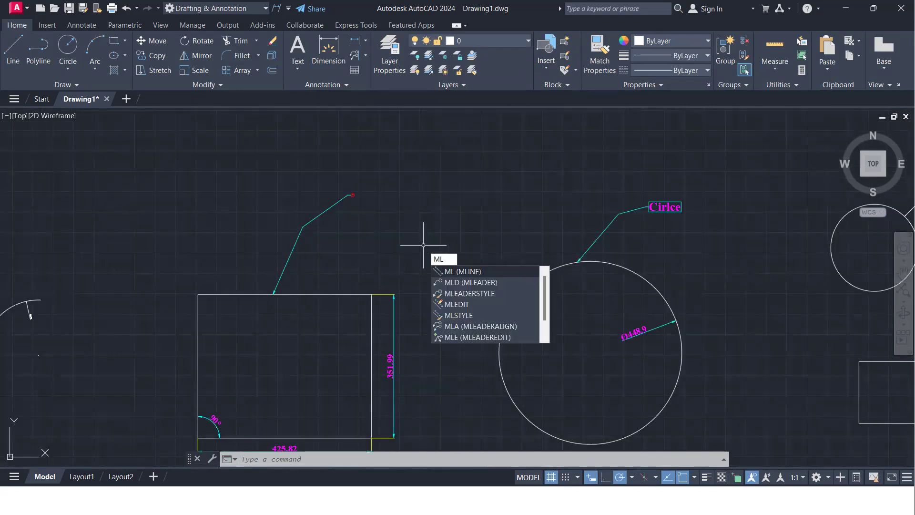
{"action": "type", "text": "s"}
{"action": "key", "text": "Return"}
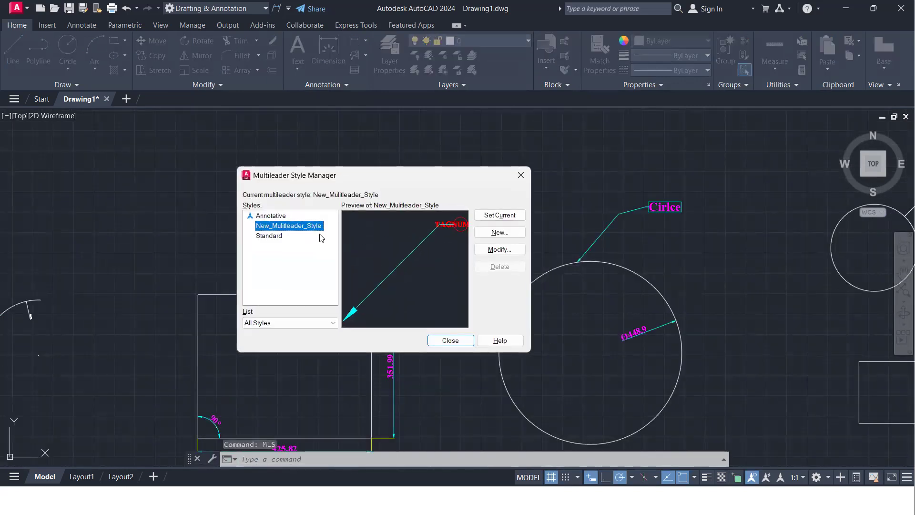
{"action": "left_click", "coordinate": [504, 250]}
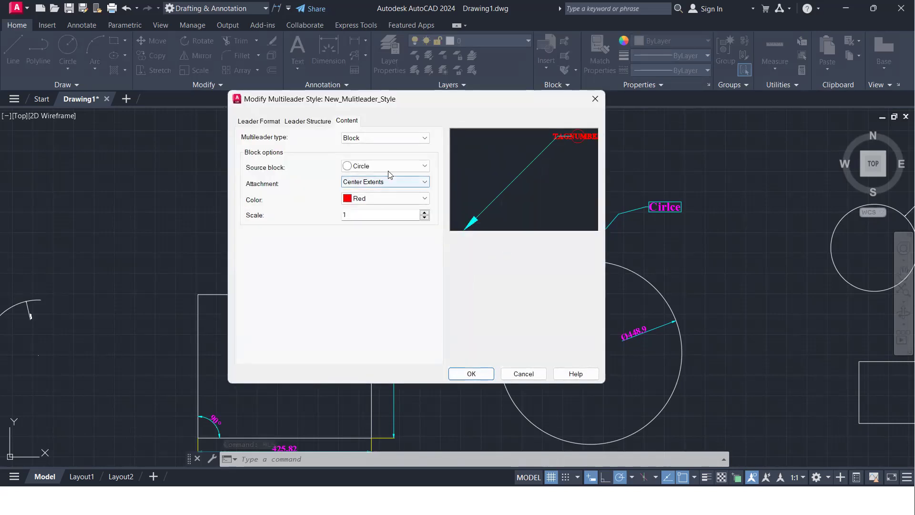
{"action": "left_click", "coordinate": [398, 138]}
{"action": "left_click", "coordinate": [386, 148]}
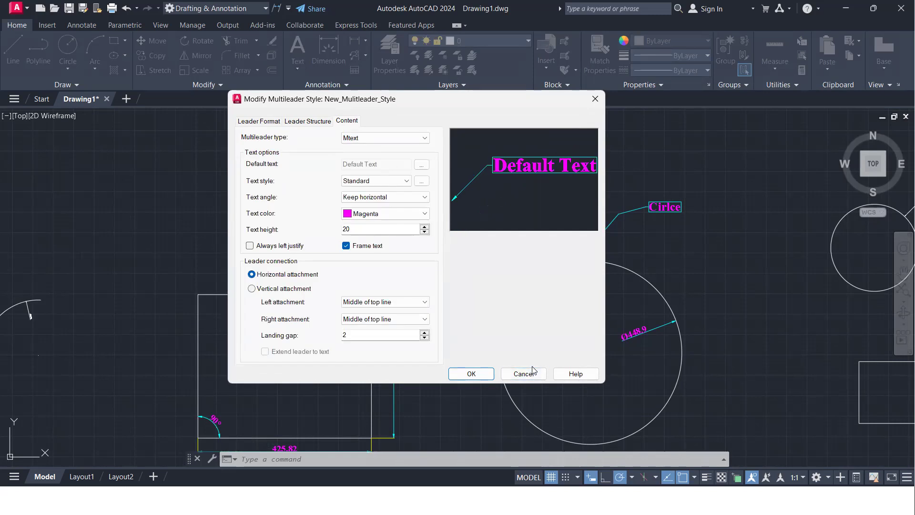
{"action": "left_click", "coordinate": [473, 373]}
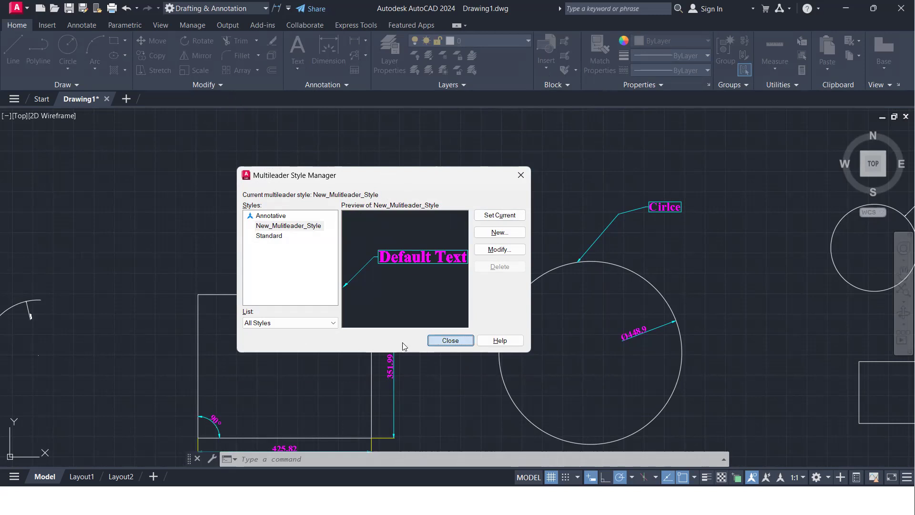
{"action": "left_click", "coordinate": [450, 340]}
Open the recent drawing "leader and table example use" and ignore its unresolved reference files.
{"action": "scroll", "coordinate": [346, 262], "scroll_direction": "down", "scroll_amount": 2}
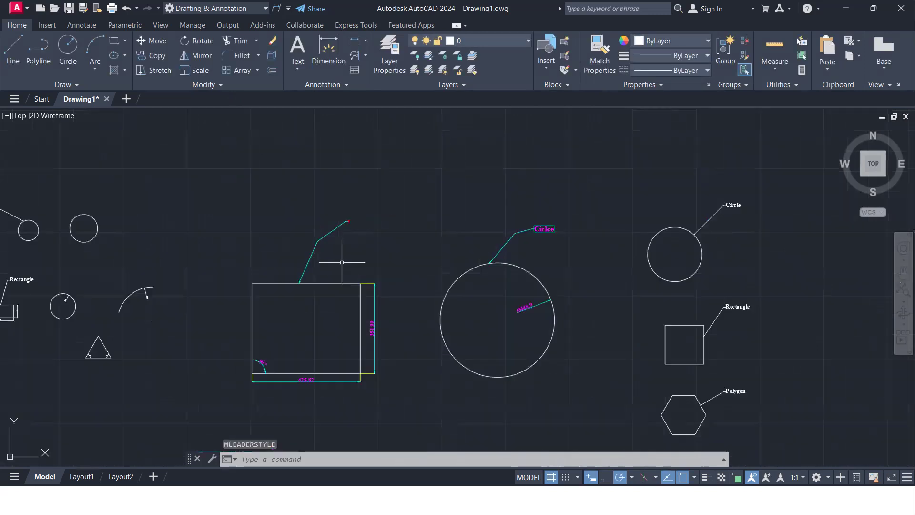
{"action": "left_click", "coordinate": [31, 102]}
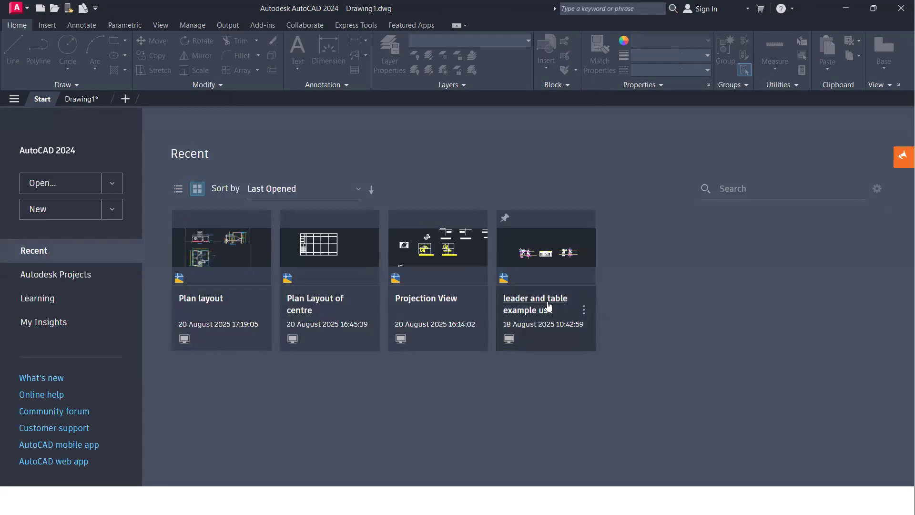
{"action": "left_click", "coordinate": [543, 306]}
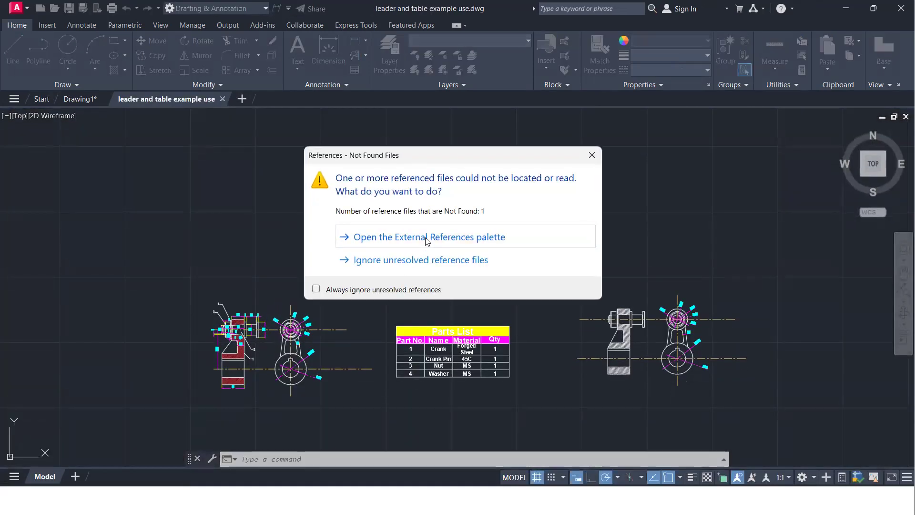
{"action": "left_click", "coordinate": [421, 260]}
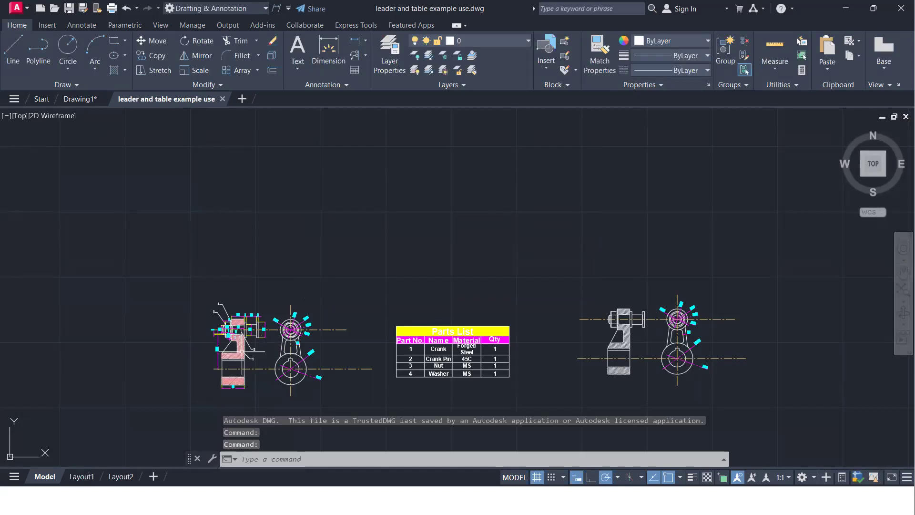
Examine the numbered part leaders on the hatched section view of the crank assembly.
{"action": "scroll", "coordinate": [242, 352], "scroll_direction": "up", "scroll_amount": 6}
{"action": "scroll", "coordinate": [377, 270], "scroll_direction": "down", "scroll_amount": 2}
{"action": "scroll", "coordinate": [358, 236], "scroll_direction": "up", "scroll_amount": 5}
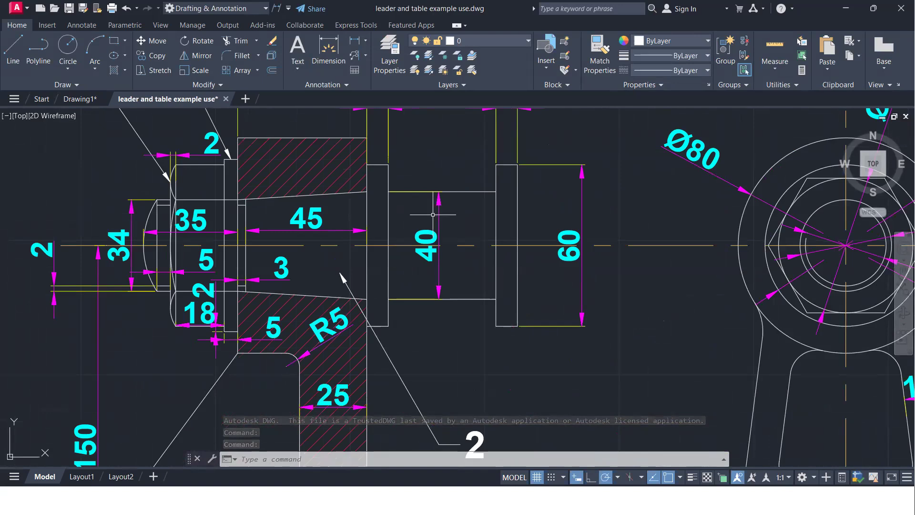
{"action": "scroll", "coordinate": [432, 214], "scroll_direction": "down", "scroll_amount": 4}
{"action": "scroll", "coordinate": [432, 310], "scroll_direction": "up", "scroll_amount": 4}
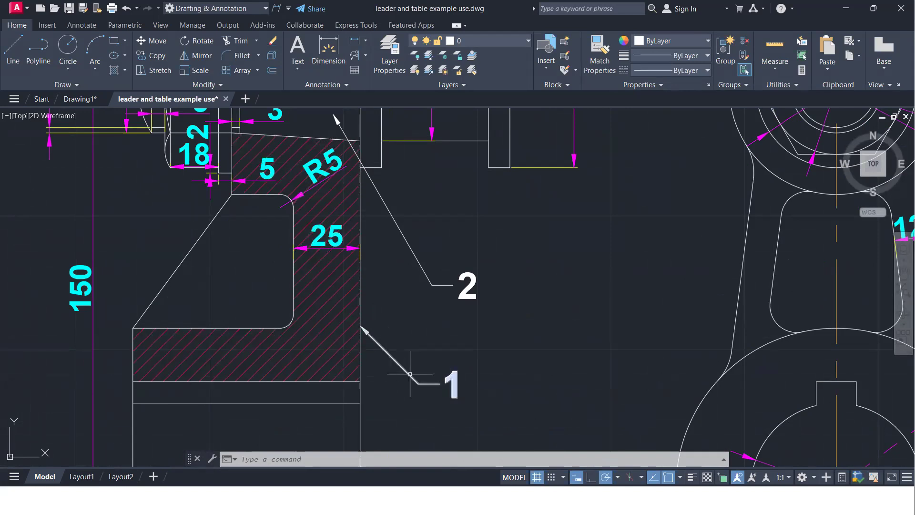
{"action": "scroll", "coordinate": [442, 339], "scroll_direction": "down", "scroll_amount": 4}
{"action": "scroll", "coordinate": [347, 204], "scroll_direction": "up", "scroll_amount": 5}
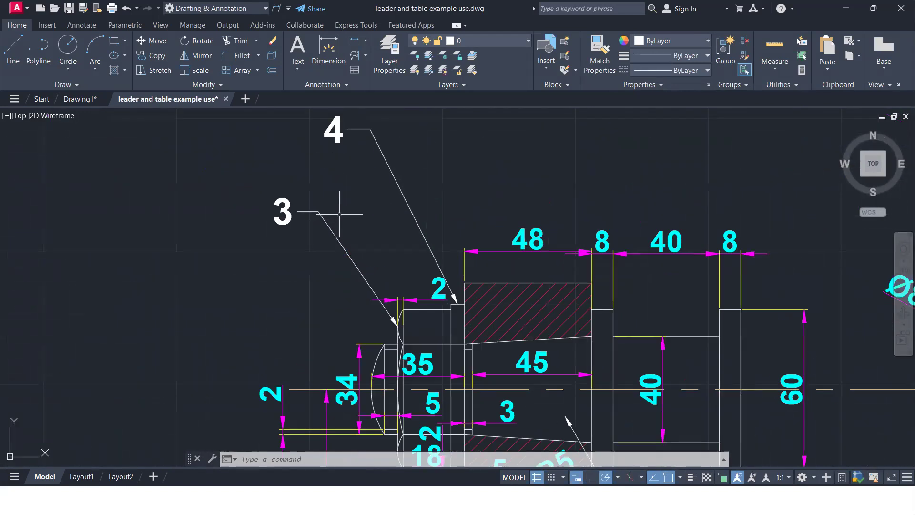
Compare the rows of the Parts List table with the numbered leaders on the crank assembly views.
{"action": "scroll", "coordinate": [404, 258], "scroll_direction": "down", "scroll_amount": 7}
{"action": "middle_click_drag", "start_coordinate": [645, 381], "coordinate": [4, 313]}
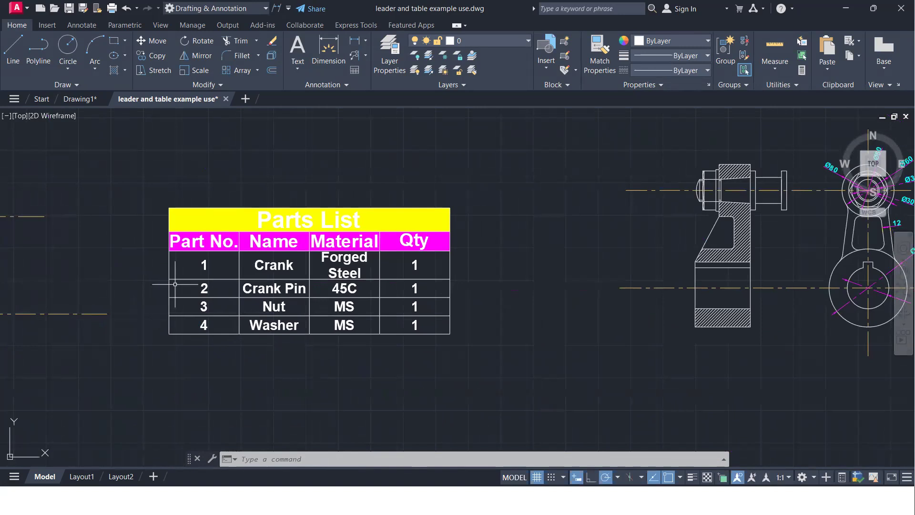
{"action": "scroll", "coordinate": [249, 228], "scroll_direction": "up", "scroll_amount": 3}
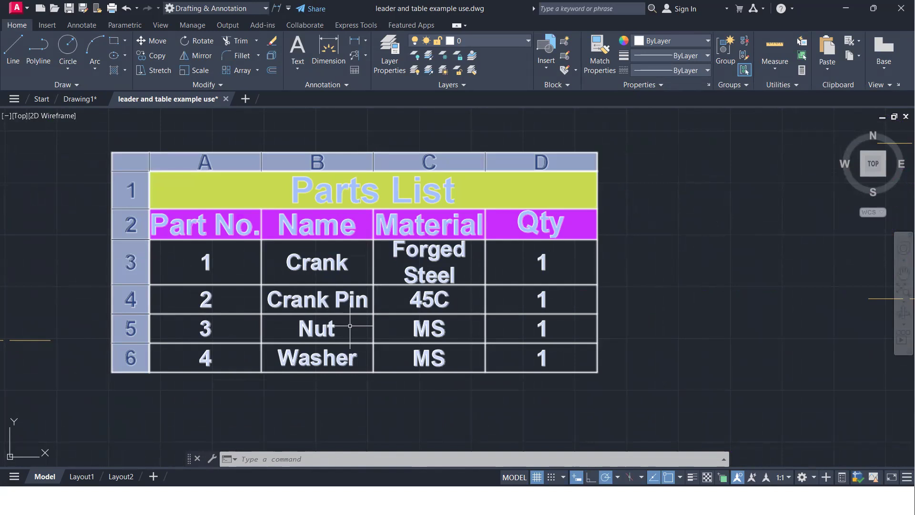
{"action": "middle_click_drag", "start_coordinate": [401, 378], "coordinate": [466, 353]}
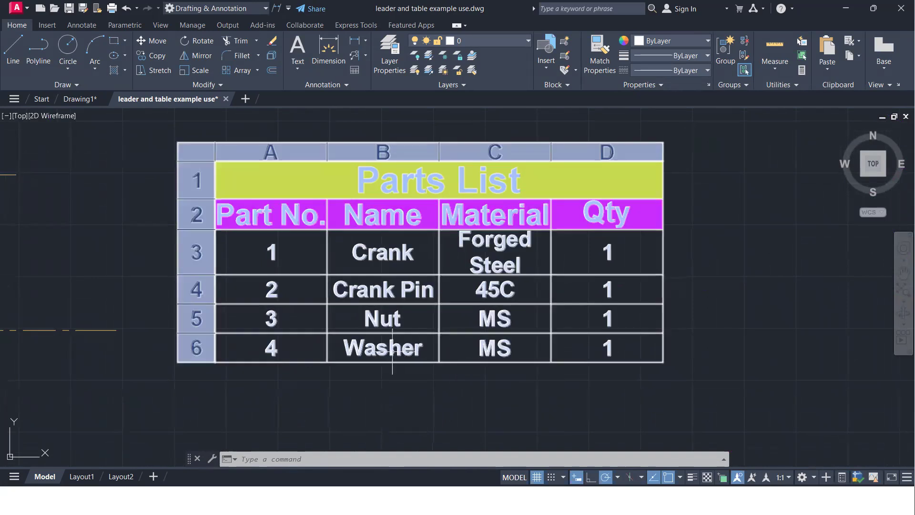
{"action": "scroll", "coordinate": [392, 351], "scroll_direction": "down", "scroll_amount": 6}
{"action": "middle_click_drag", "start_coordinate": [374, 344], "coordinate": [524, 309]}
{"action": "scroll", "coordinate": [477, 266], "scroll_direction": "up", "scroll_amount": 6}
{"action": "middle_click_drag", "start_coordinate": [402, 262], "coordinate": [618, 269]}
{"action": "scroll", "coordinate": [617, 269], "scroll_direction": "down", "scroll_amount": 3}
{"action": "scroll", "coordinate": [556, 277], "scroll_direction": "up", "scroll_amount": 1}
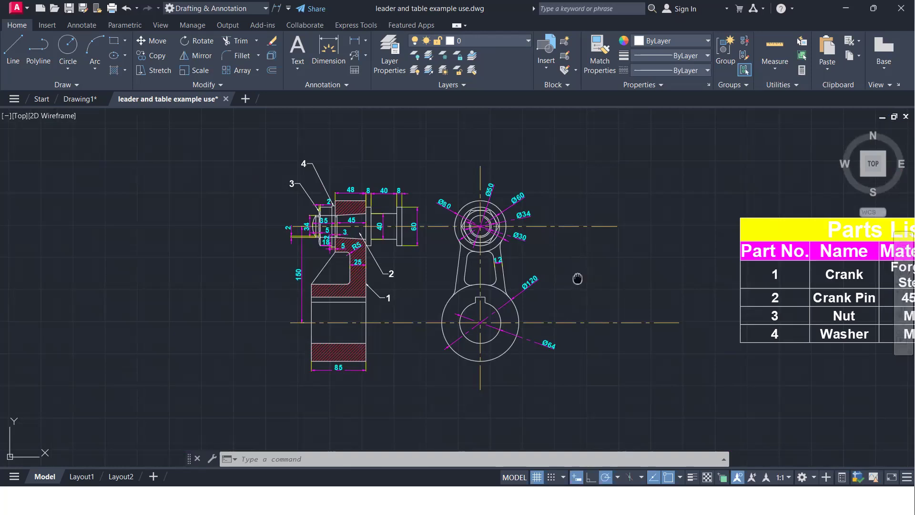
Return to Drawing1 and review the Multi-leaders and Tables entries in its topic list.
{"action": "middle_click_drag", "start_coordinate": [577, 279], "coordinate": [594, 287]}
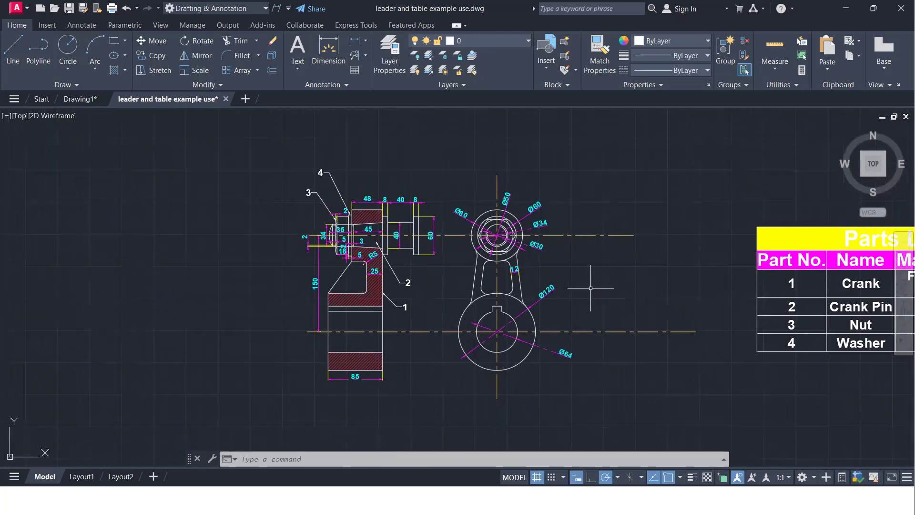
{"action": "left_click", "coordinate": [65, 99]}
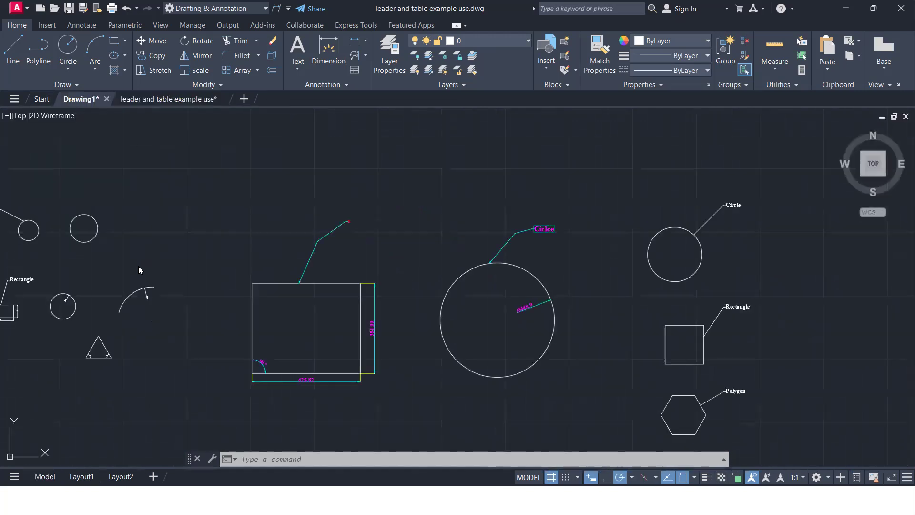
{"action": "middle_click_drag", "start_coordinate": [179, 258], "coordinate": [624, 307]}
{"action": "scroll", "coordinate": [223, 310], "scroll_direction": "up", "scroll_amount": 2}
{"action": "scroll", "coordinate": [333, 312], "scroll_direction": "up", "scroll_amount": 8}
{"action": "middle_click_drag", "start_coordinate": [381, 347], "coordinate": [321, 274]}
{"action": "scroll", "coordinate": [353, 302], "scroll_direction": "up", "scroll_amount": 2}
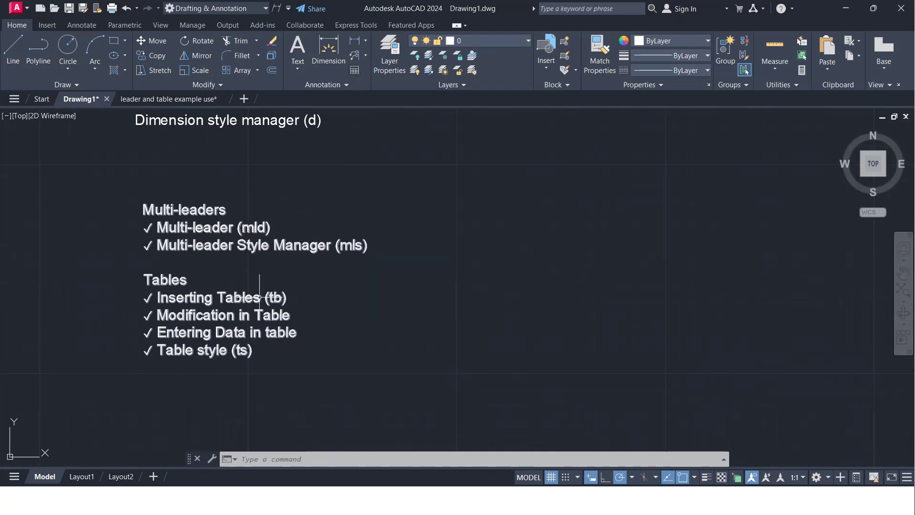
Insert an empty Standard-style table with 3 columns and 5 data rows in the blank area beside the topic list.
{"action": "scroll", "coordinate": [260, 297], "scroll_direction": "down", "scroll_amount": 2}
{"action": "mouse_move", "coordinate": [367, 269]}
{"action": "middle_mouse_down"}
{"action": "mouse_move", "coordinate": [352, 235]}
{"action": "mouse_move", "coordinate": [375, 109]}
{"action": "middle_mouse_up"}
{"action": "type", "text": "tb"}
{"action": "key", "text": "Return"}
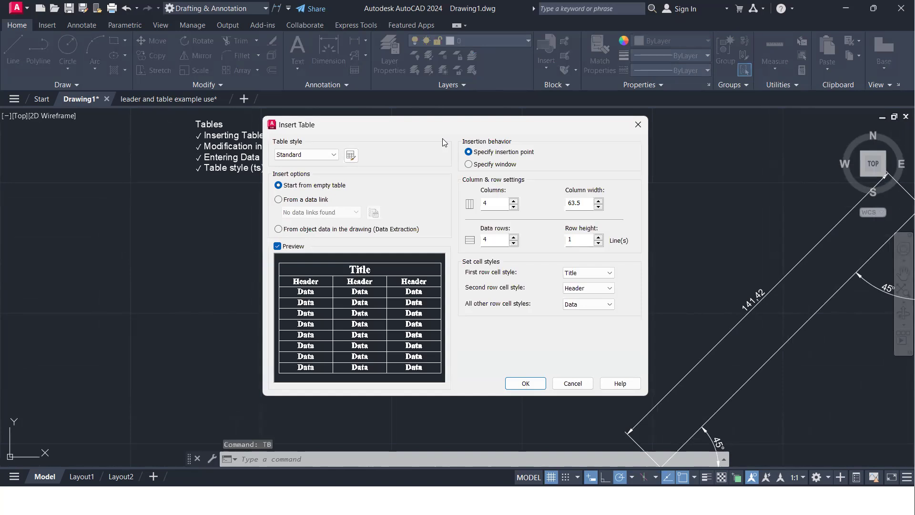
{"action": "left_click_drag", "start_coordinate": [429, 126], "coordinate": [386, 102]}
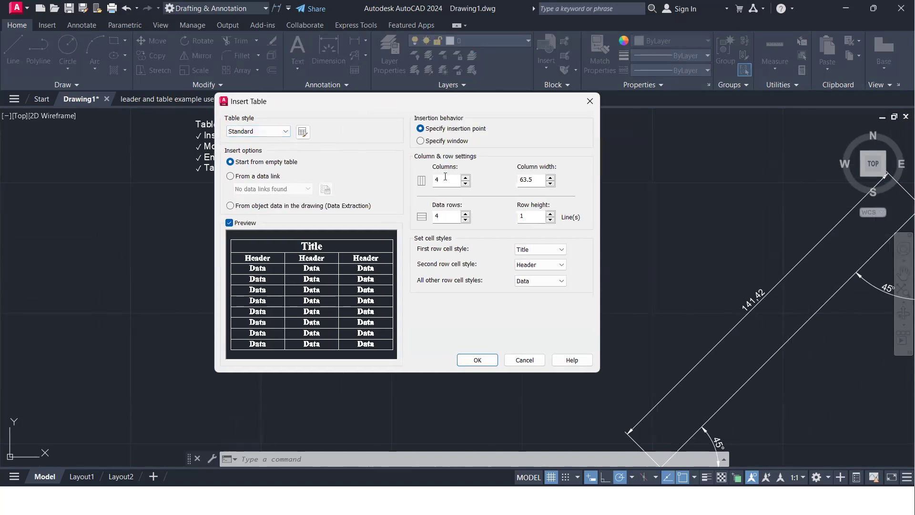
{"action": "type", "text": "3"}
{"action": "key", "text": "Return"}
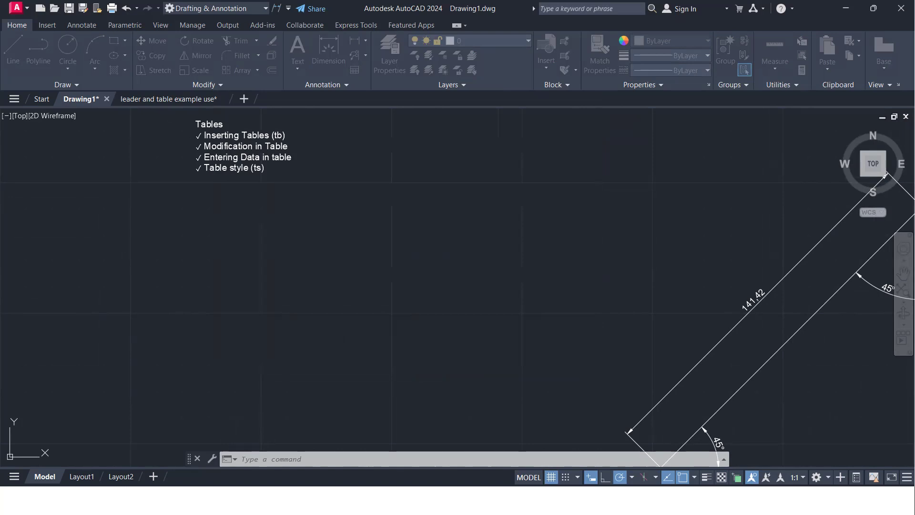
{"action": "scroll", "coordinate": [101, 251], "scroll_direction": "down", "scroll_amount": 4}
{"action": "middle_click_drag", "start_coordinate": [101, 249], "coordinate": [388, 237]}
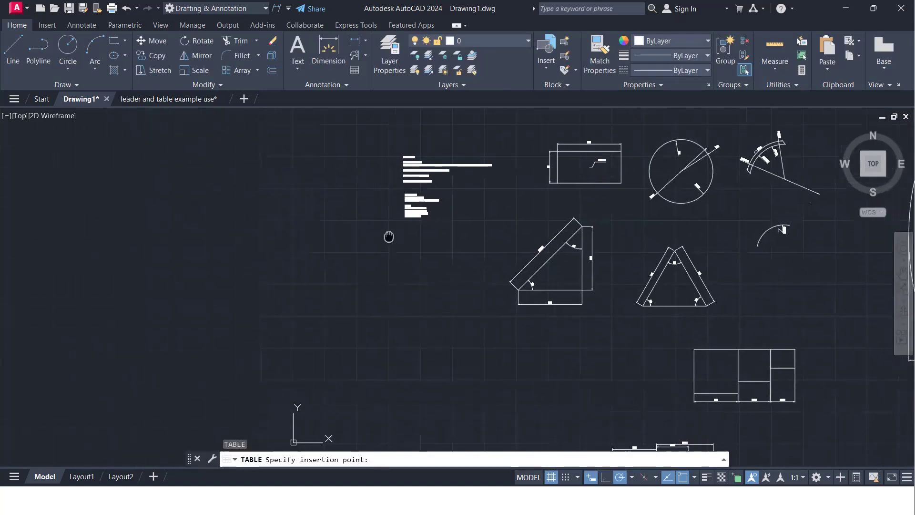
{"action": "left_click", "coordinate": [298, 257]}
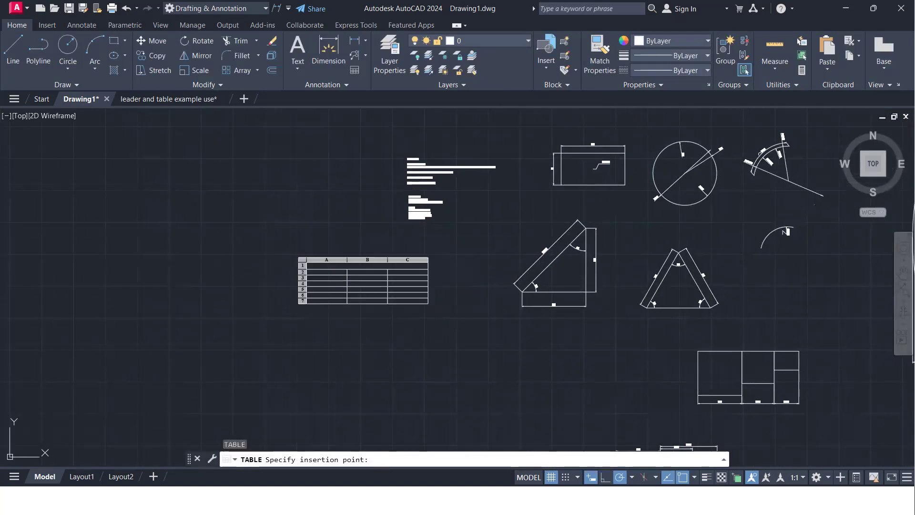
{"action": "left_click", "coordinate": [298, 257]}
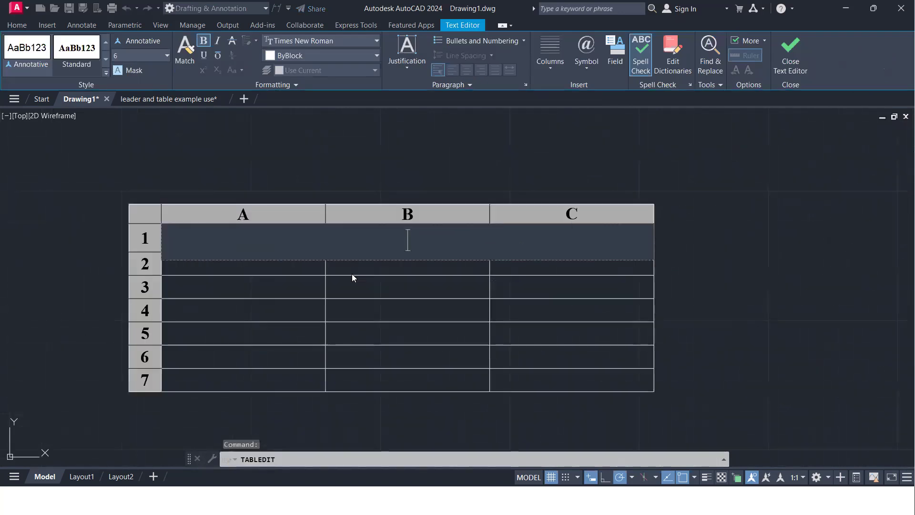
Enter "Title" in the table's title row and "Column Heading" in cell A2.
{"action": "type", "text": "Title"}
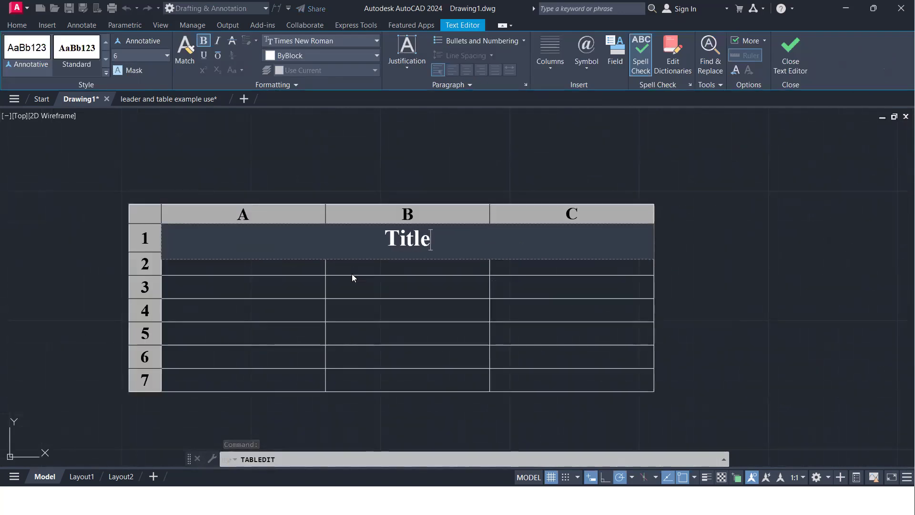
{"action": "key", "text": "Tab"}
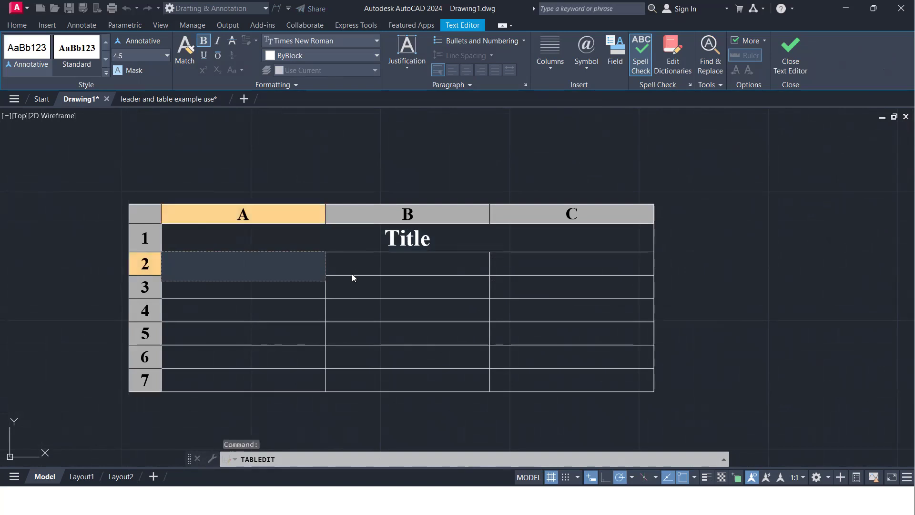
{"action": "type", "text": "Coo"}
{"action": "key", "text": "BackSpace"}
{"action": "type", "text": "lumn"}
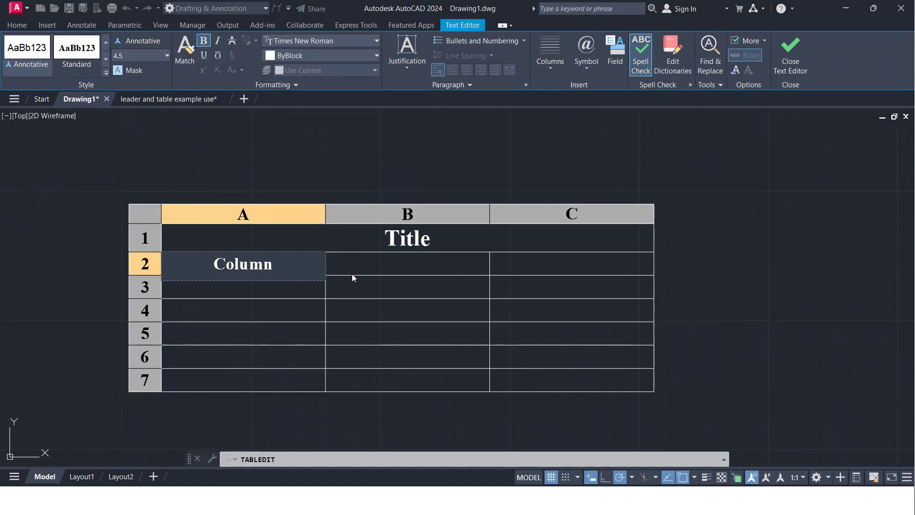
{"action": "type", "text": " Tit"}
{"action": "key", "text": "BackSpace"}
{"action": "key", "text": "BackSpace"}
{"action": "key", "text": "BackSpace"}
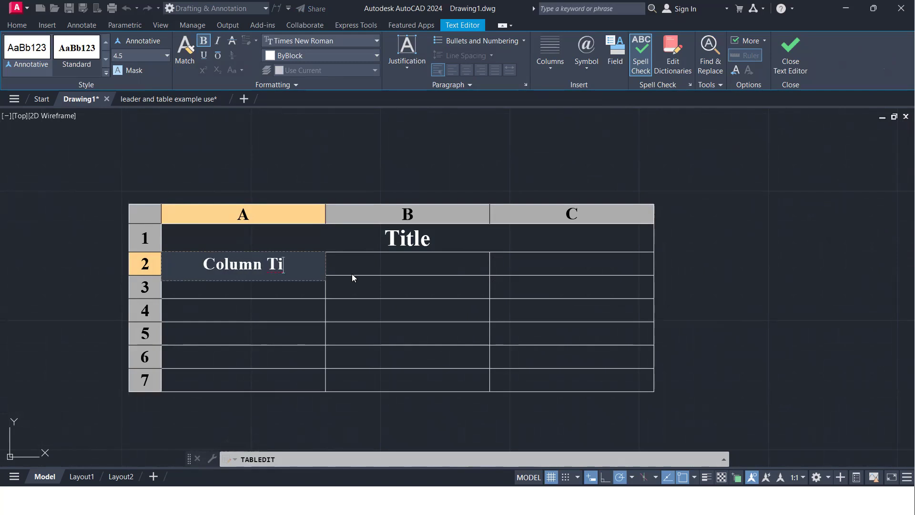
{"action": "type", "text": "Heading"}
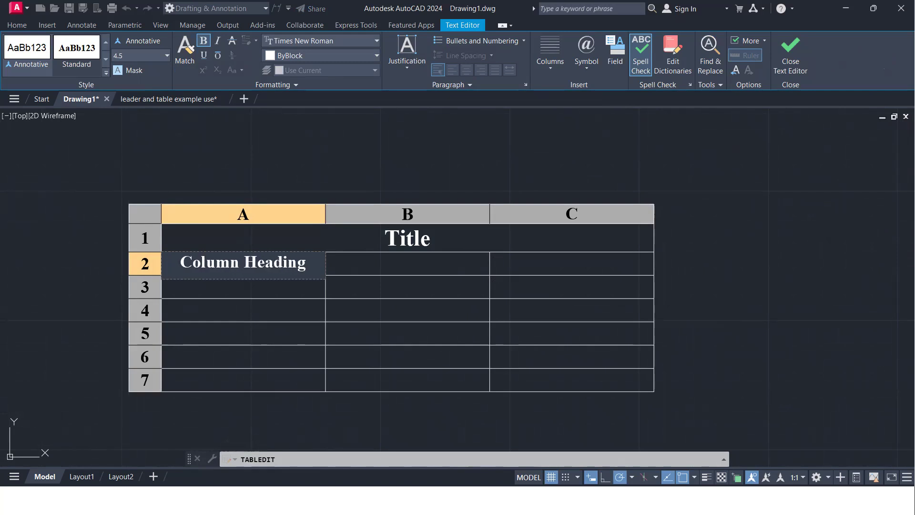
Enter "Column HEading" in cell B2 and "Column Heding" in cell C2.
{"action": "key", "text": "Tab"}
{"action": "type", "text": "Column H"}
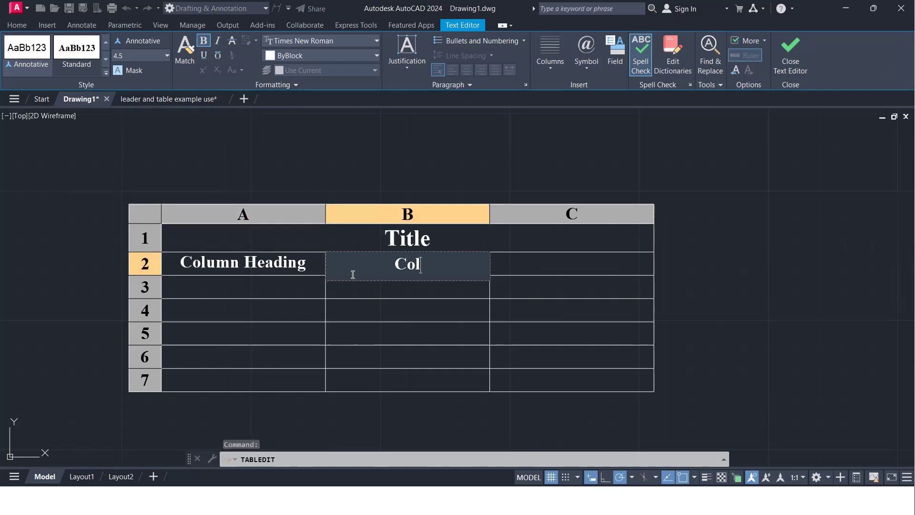
{"action": "type", "text": "Eading"}
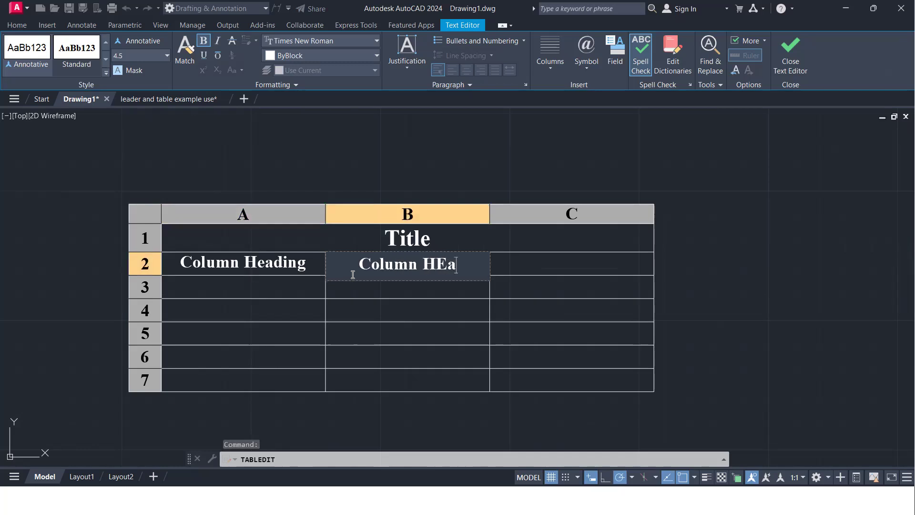
{"action": "key", "text": "Tab"}
{"action": "type", "text": "Column Heding"}
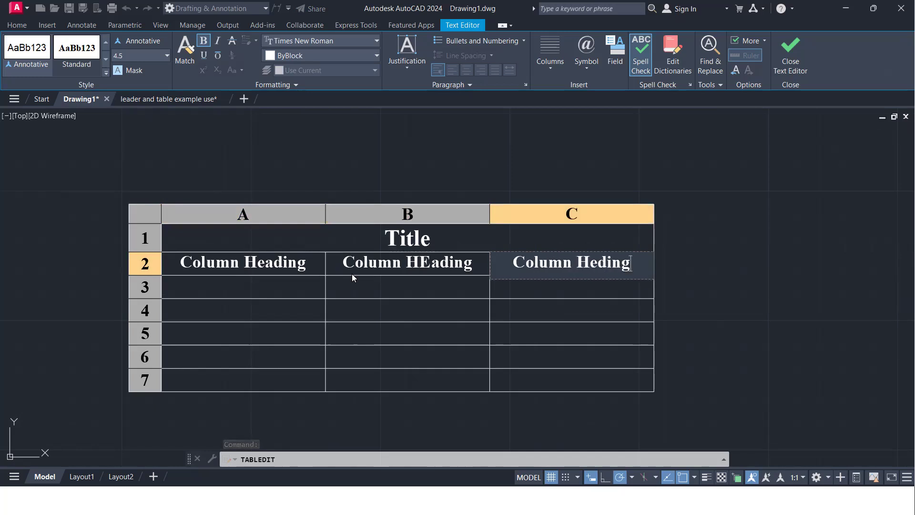
Fill cells A3, B3 and C3 with "Data" and finish editing the table text.
{"action": "key", "text": "Tab"}
{"action": "type", "text": "Data"}
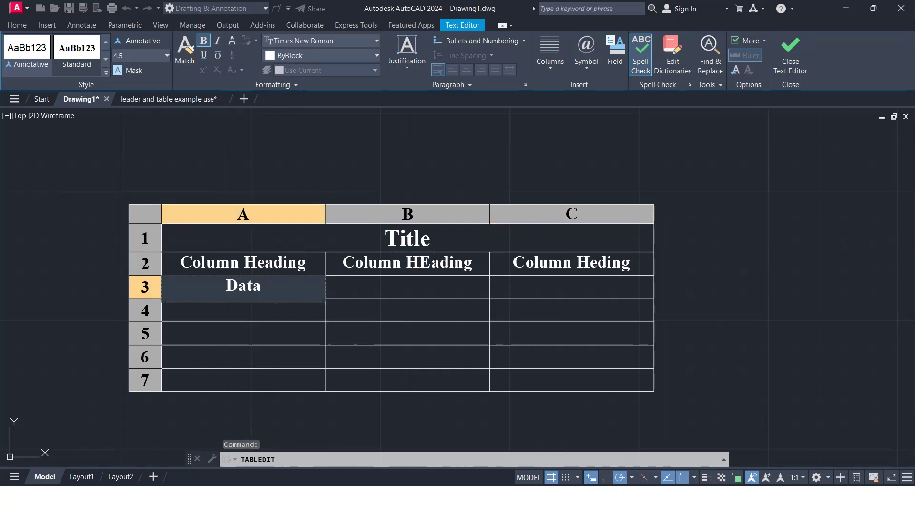
{"action": "key", "text": "Tab"}
{"action": "type", "text": "Data"}
{"action": "key", "text": "Tab"}
{"action": "type", "text": "Dtata"}
{"action": "key", "text": "Tab"}
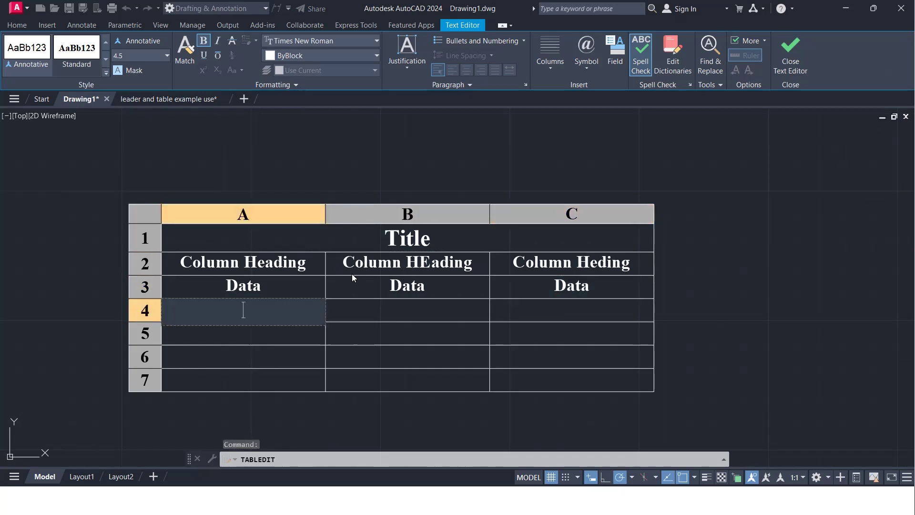
{"action": "key", "text": "Escape"}
Autofill the "Data" cells of row 3 down through row 7 in all three columns.
{"action": "left_click_drag", "start_coordinate": [304, 293], "coordinate": [613, 285]}
{"action": "left_click", "coordinate": [331, 293]}
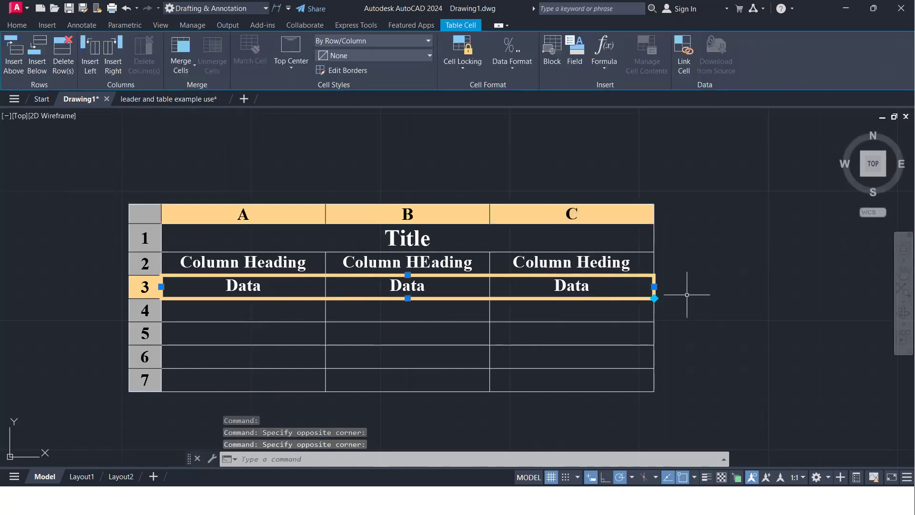
{"action": "left_click", "coordinate": [654, 298]}
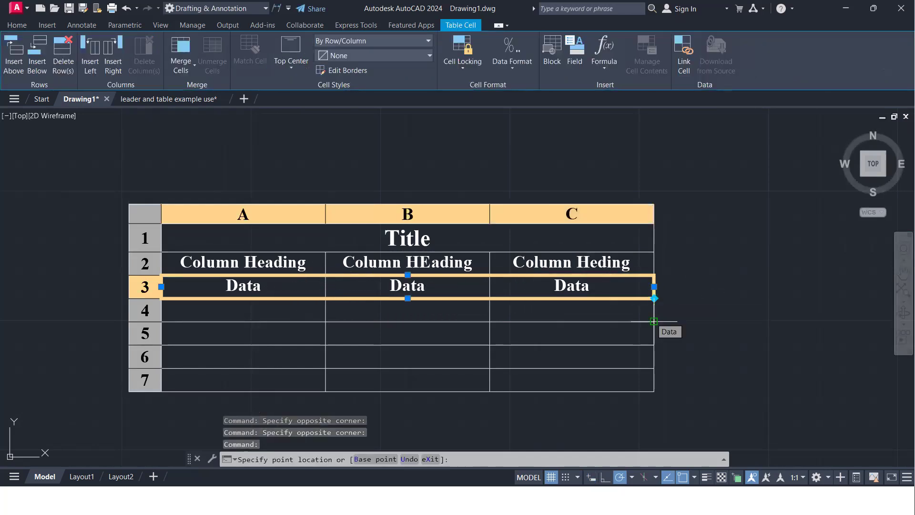
{"action": "left_click", "coordinate": [654, 391]}
Try selecting single data cells and the whole of column A, and clear the table selection.
{"action": "left_click", "coordinate": [364, 328]}
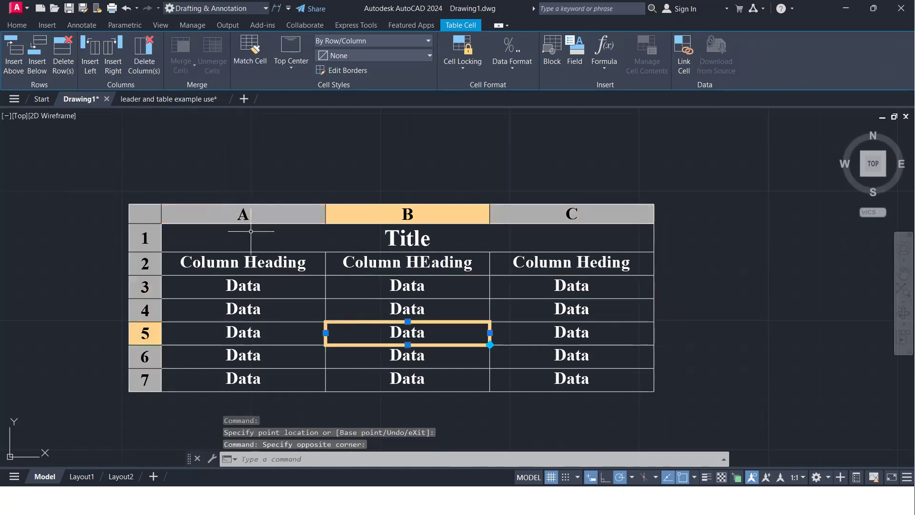
{"action": "left_click", "coordinate": [168, 228]}
{"action": "left_click", "coordinate": [167, 218]}
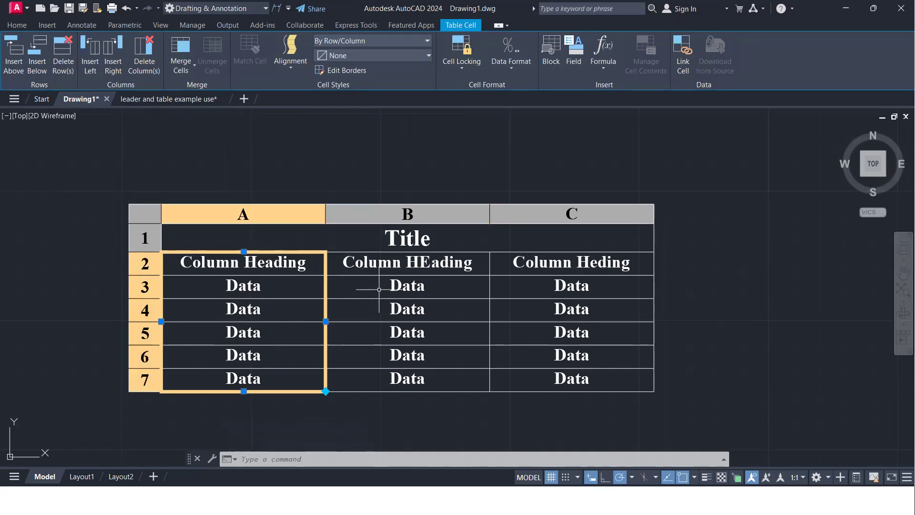
{"action": "left_click", "coordinate": [468, 310]}
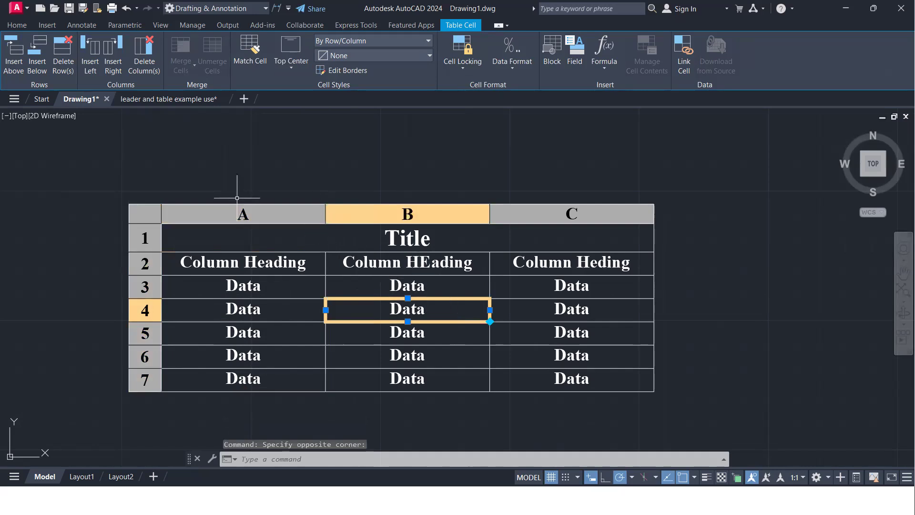
{"action": "left_click", "coordinate": [780, 329]}
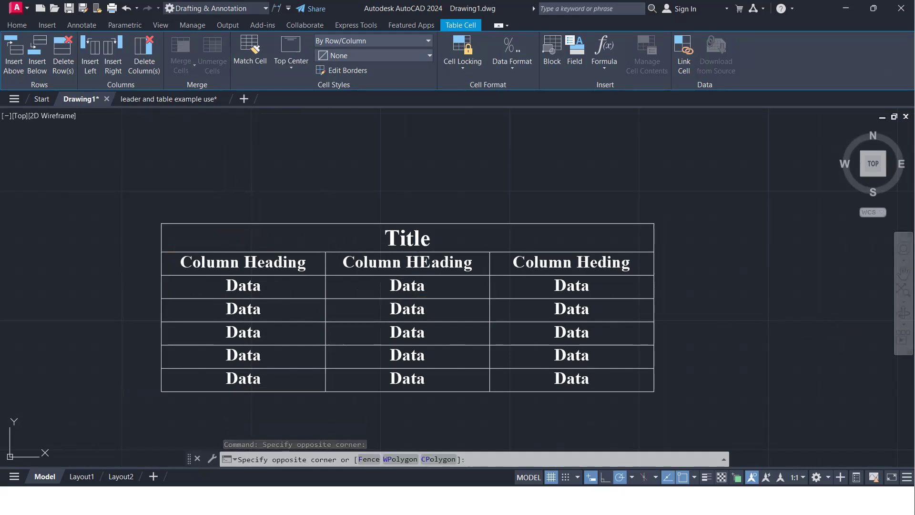
{"action": "left_click", "coordinate": [695, 360]}
Start a second table insertion with the Standard style, 3 columns and 5 data rows.
{"action": "scroll", "coordinate": [622, 315], "scroll_direction": "down", "scroll_amount": 2}
{"action": "middle_click_drag", "start_coordinate": [622, 317], "coordinate": [492, 270]}
{"action": "middle_click_drag", "start_coordinate": [227, 166], "coordinate": [294, 270]}
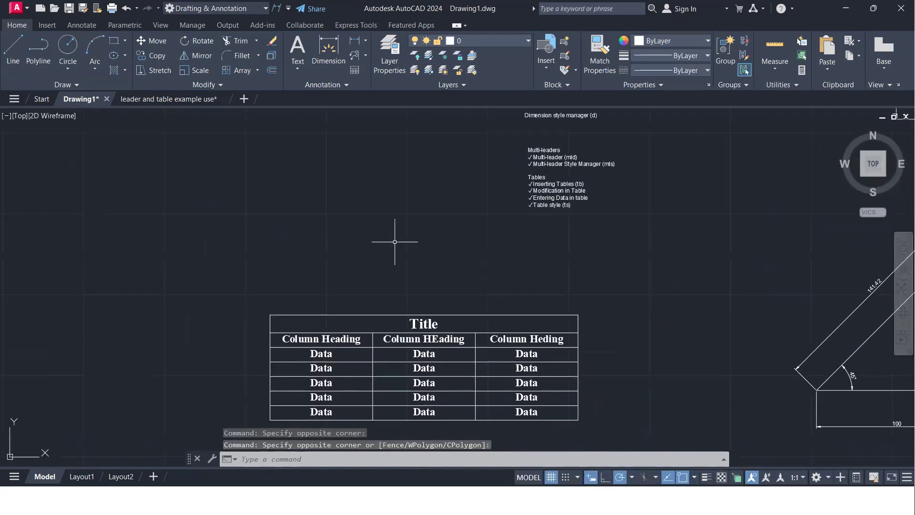
{"action": "scroll", "coordinate": [459, 215], "scroll_direction": "up", "scroll_amount": 2}
{"action": "type", "text": "tb"}
{"action": "key", "text": "Return"}
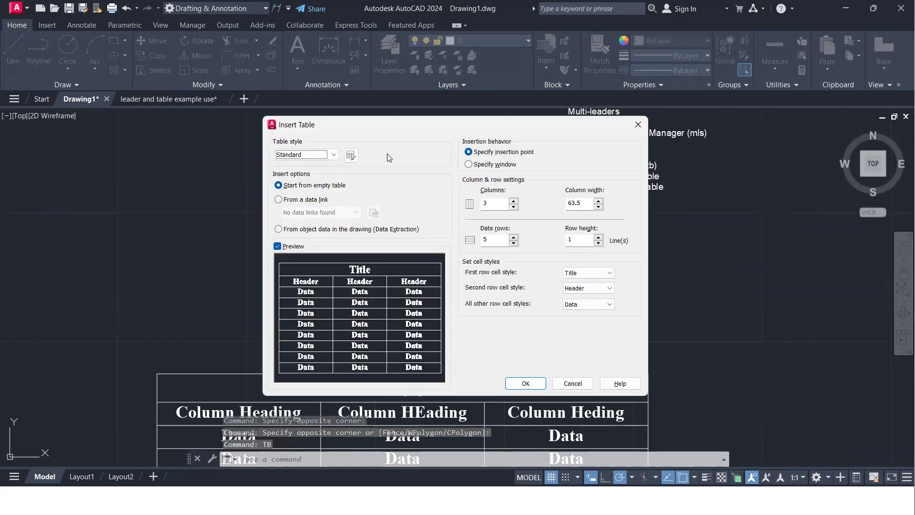
{"action": "left_click_drag", "start_coordinate": [404, 132], "coordinate": [378, 111]}
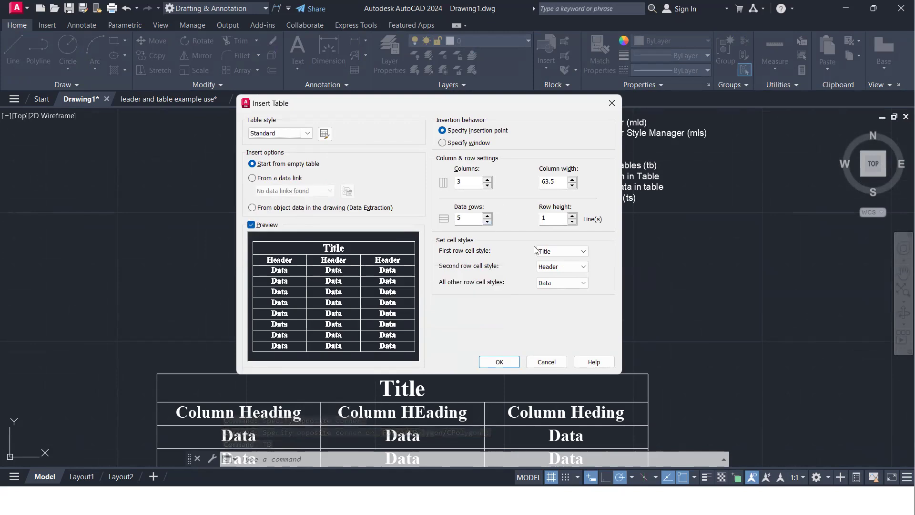
Try the Header cell style for the table's first row, and restore it to Title.
{"action": "left_click", "coordinate": [584, 253]}
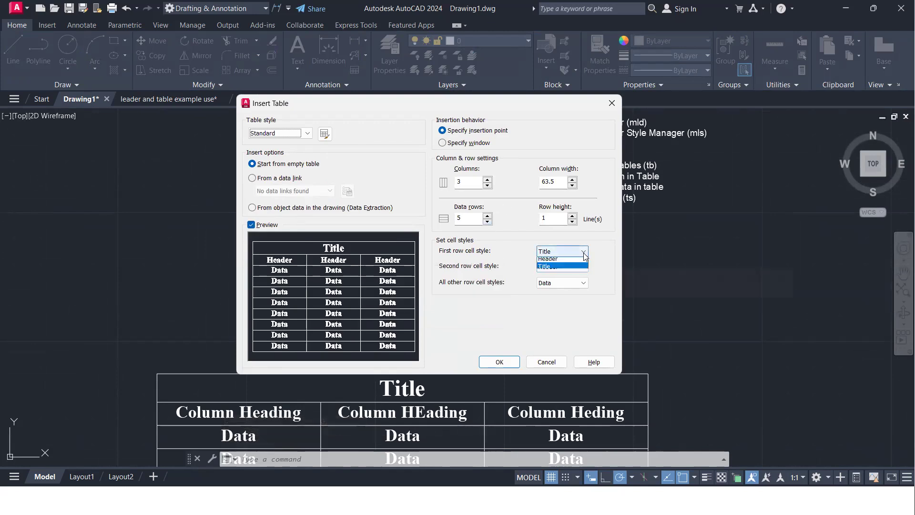
{"action": "left_click", "coordinate": [568, 270]}
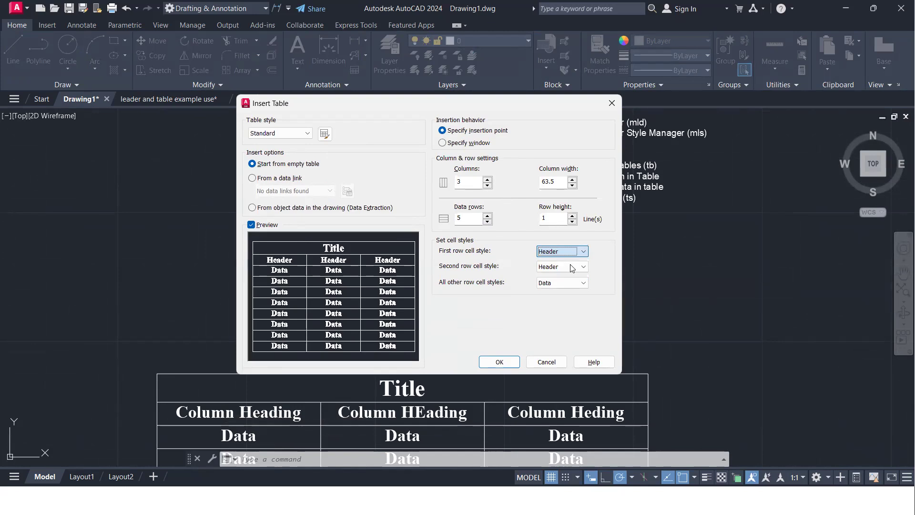
{"action": "left_click", "coordinate": [577, 254]}
{"action": "left_click", "coordinate": [562, 277]}
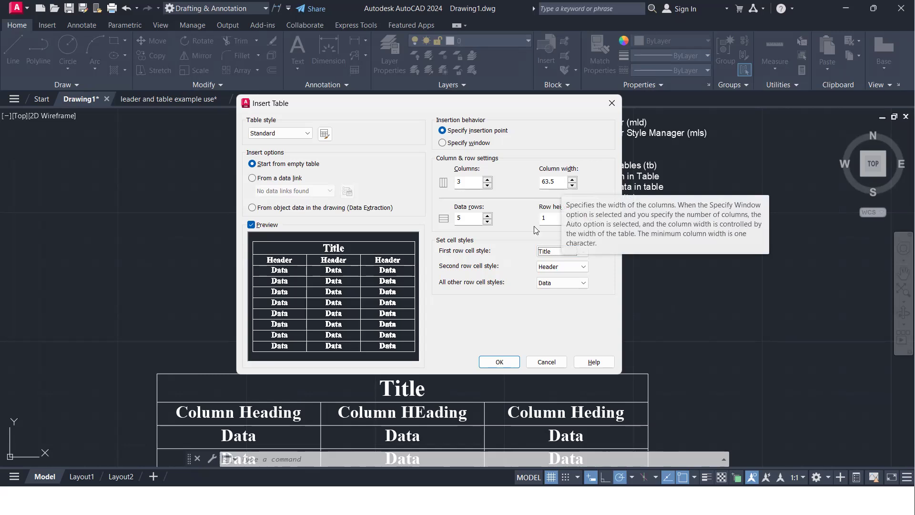
Accept the table settings and place the new table in the empty area above and left of the first table.
{"action": "left_click", "coordinate": [514, 363]}
{"action": "scroll", "coordinate": [414, 306], "scroll_direction": "down", "scroll_amount": 4}
{"action": "scroll", "coordinate": [328, 225], "scroll_direction": "down", "scroll_amount": 4}
{"action": "scroll", "coordinate": [239, 225], "scroll_direction": "up", "scroll_amount": 2}
{"action": "middle_click_drag", "start_coordinate": [242, 229], "coordinate": [369, 241]}
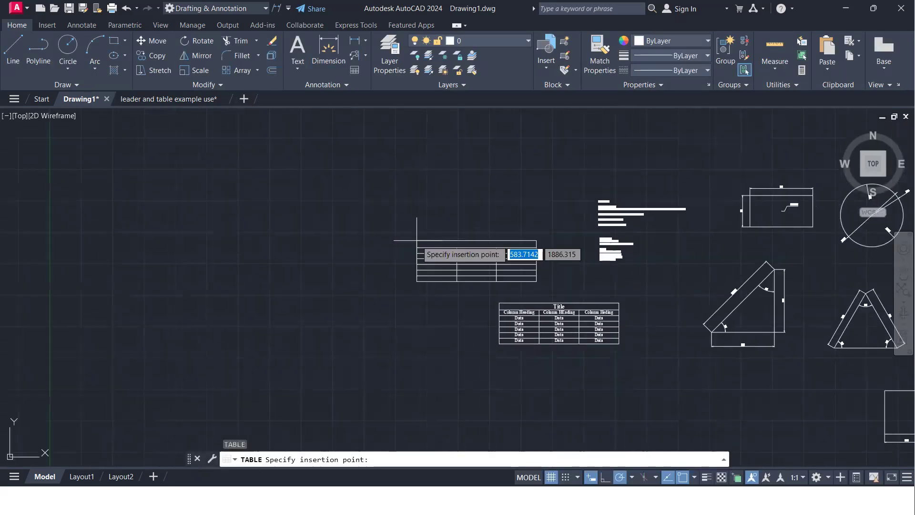
{"action": "left_click", "coordinate": [368, 233]}
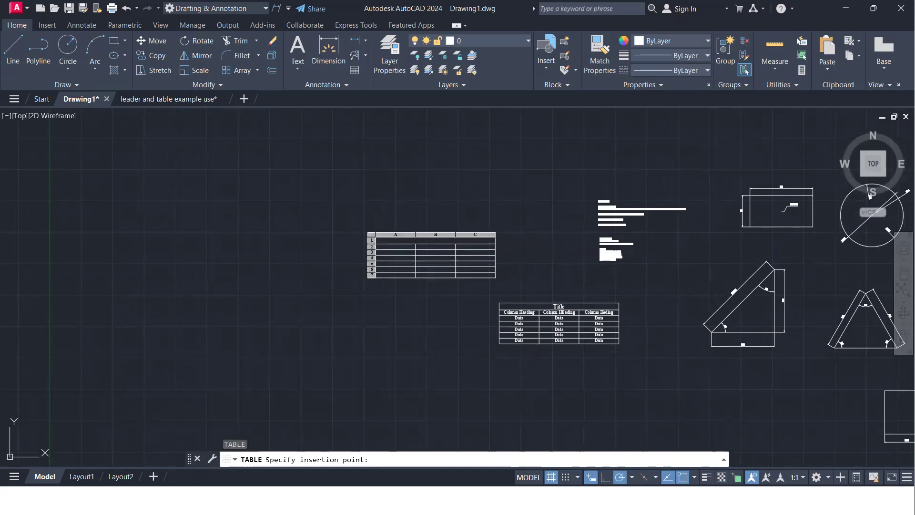
Enter the title Drawing Data in the new table's title row.
{"action": "scroll", "coordinate": [421, 243], "scroll_direction": "up", "scroll_amount": 6}
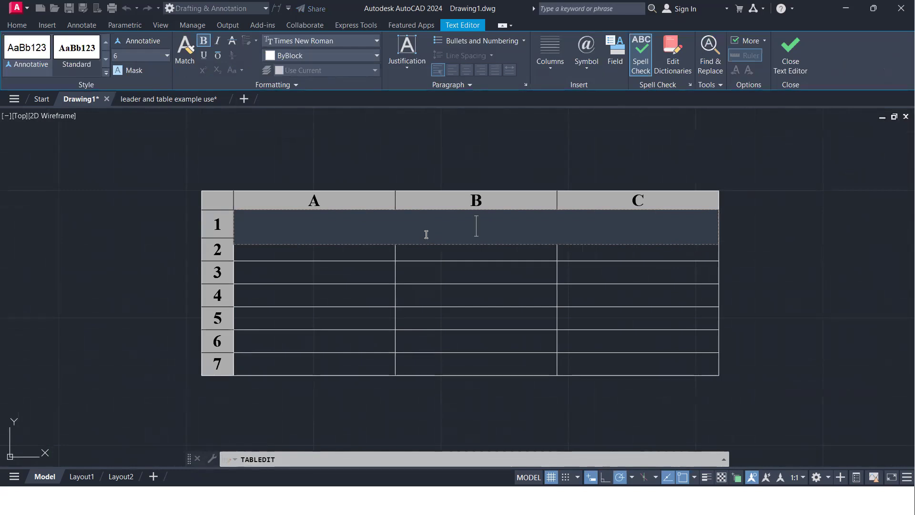
{"action": "type", "text": "Drawing"}
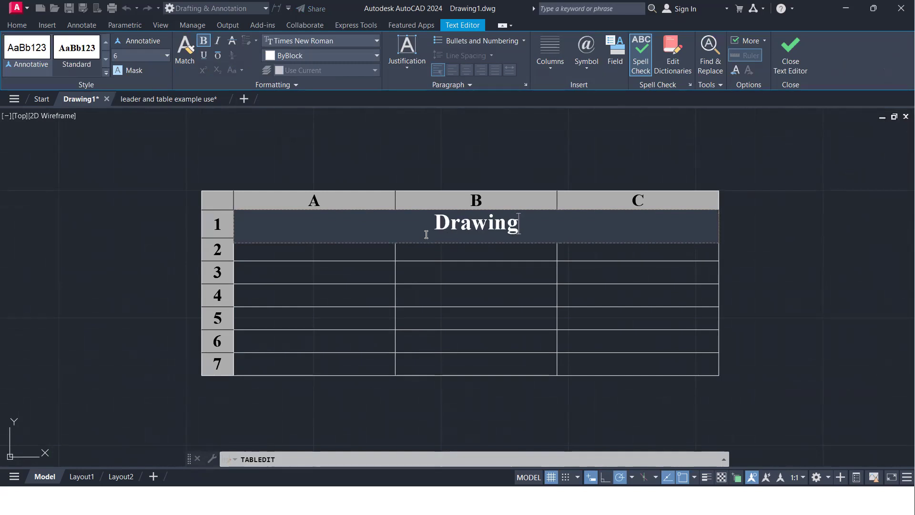
{"action": "type", "text": " Data"}
{"action": "key", "text": "Tab"}
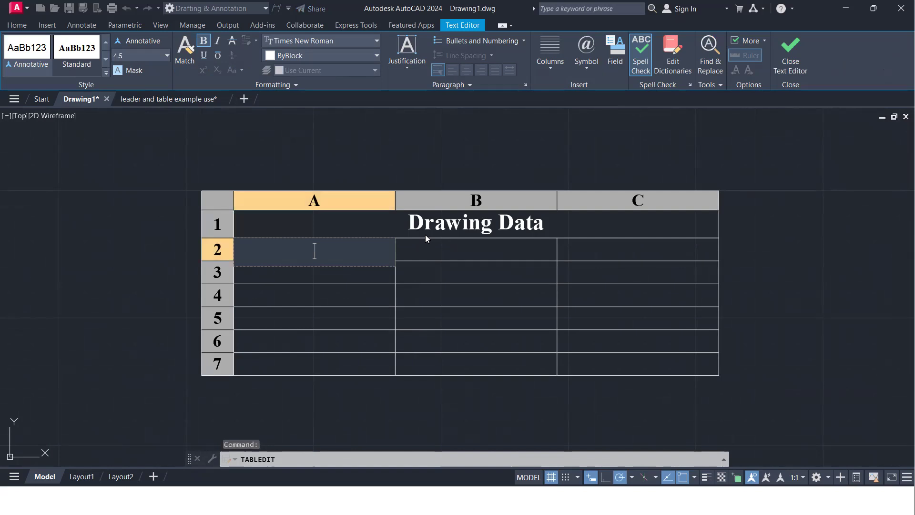
Fill the heading row with S.No., Name and QTY.
{"action": "type", "text": "S.No."}
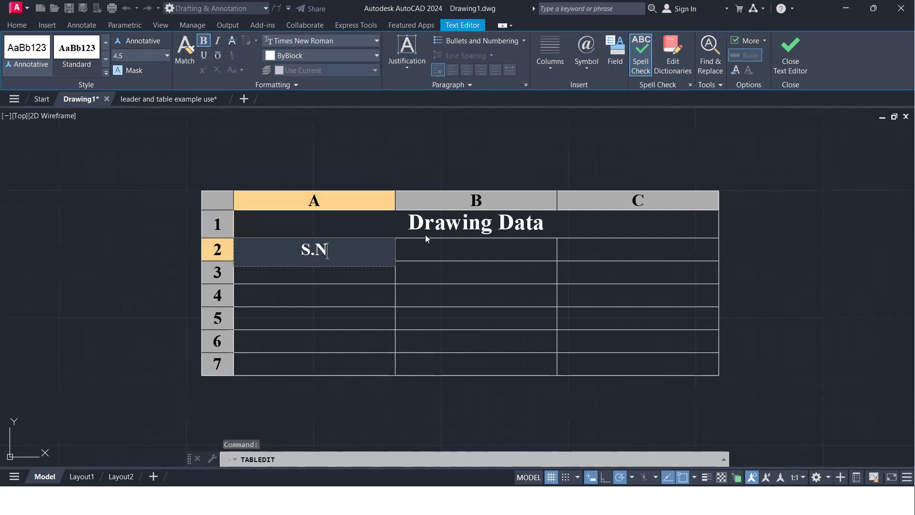
{"action": "key", "text": "Tab"}
{"action": "type", "text": "Name"}
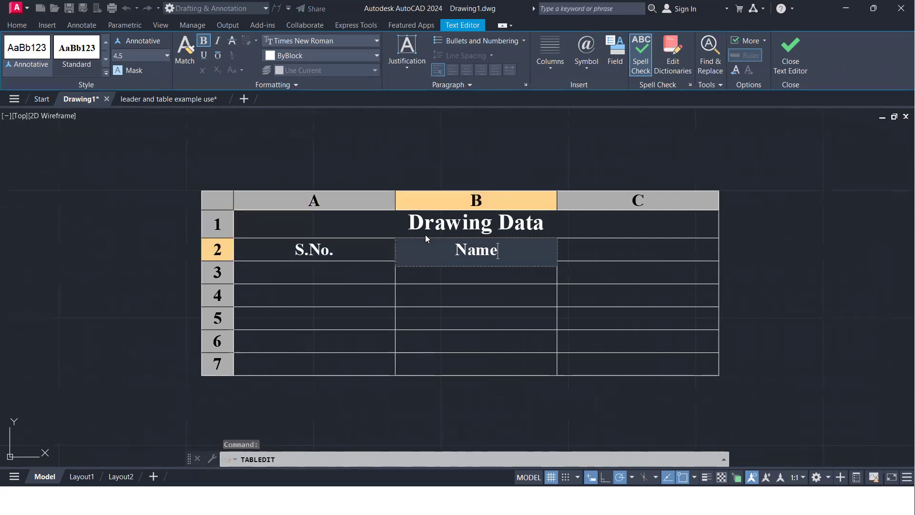
{"action": "key", "text": "Tab"}
{"action": "type", "text": "QTY"}
{"action": "key", "text": "Tab"}
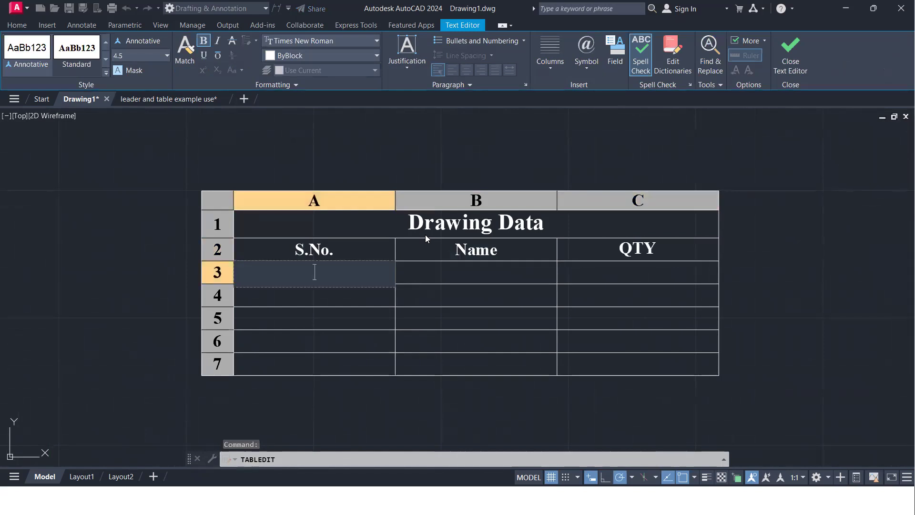
Fill the first data row with 1, Circle and 4.
{"action": "type", "text": "1"}
{"action": "key", "text": "Tab"}
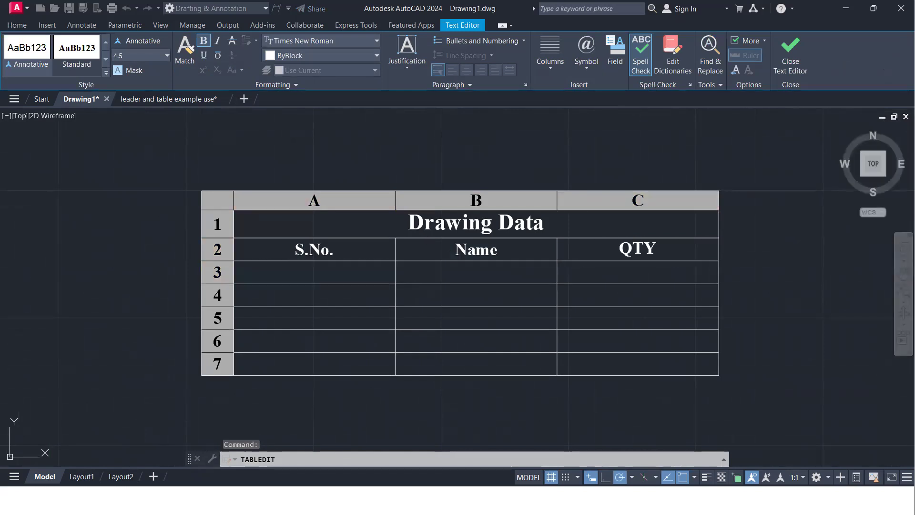
{"action": "type", "text": "Circle"}
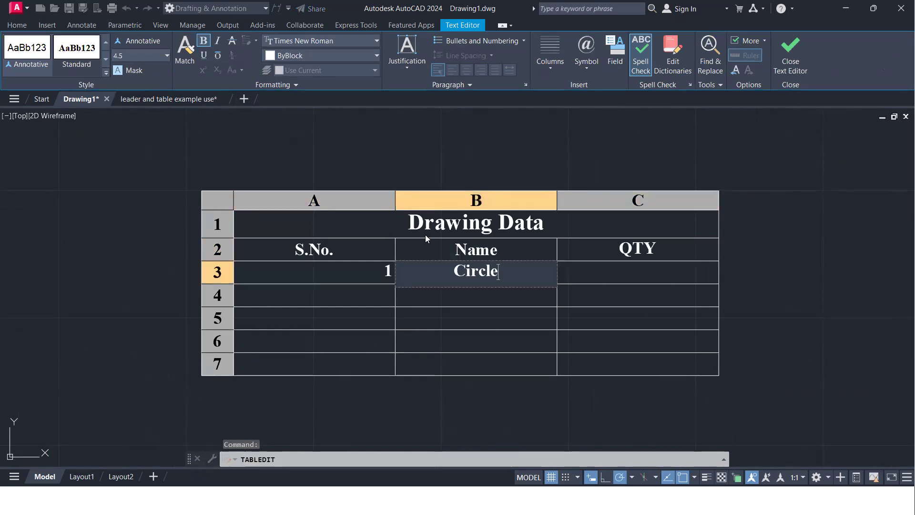
{"action": "key", "text": "Tab"}
{"action": "type", "text": "4"}
{"action": "key", "text": "Tab"}
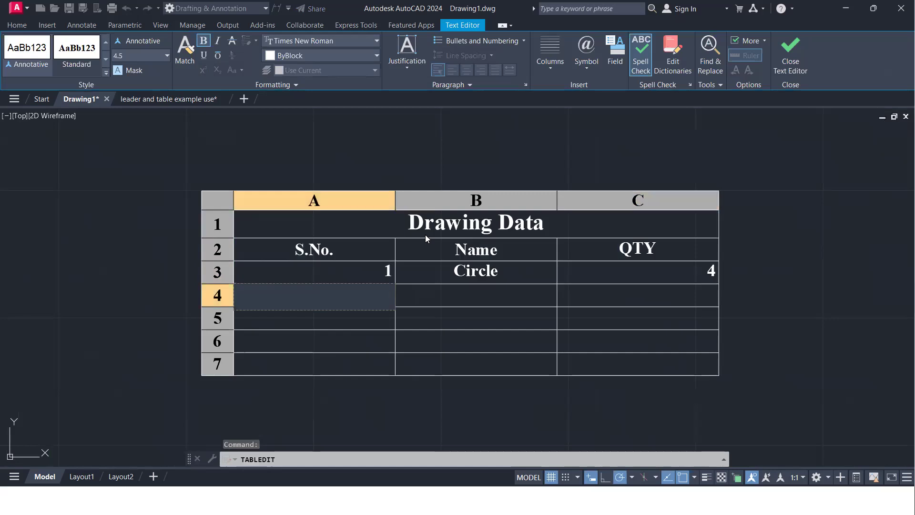
Fill the second data row with 2, Rectangle and 3, and end the cell editing.
{"action": "type", "text": "2"}
{"action": "key", "text": "Tab"}
{"action": "type", "text": "R"}
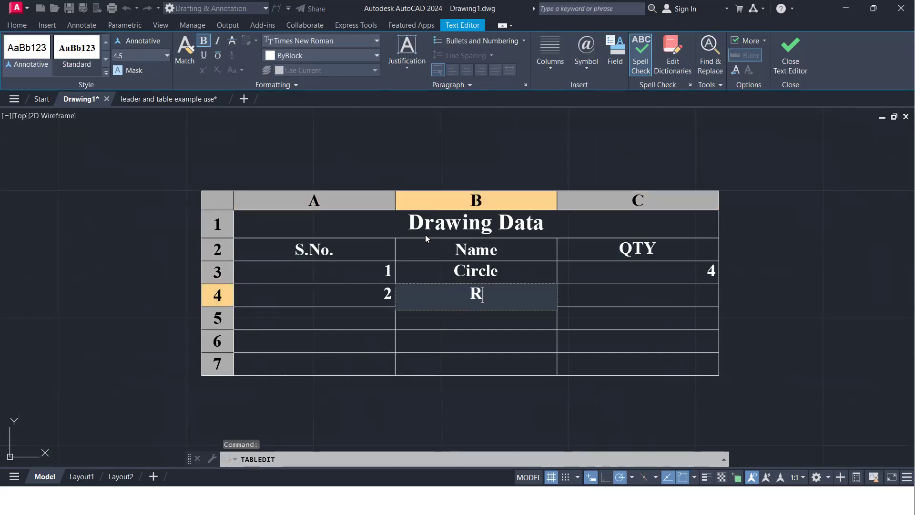
{"action": "type", "text": "ectangle"}
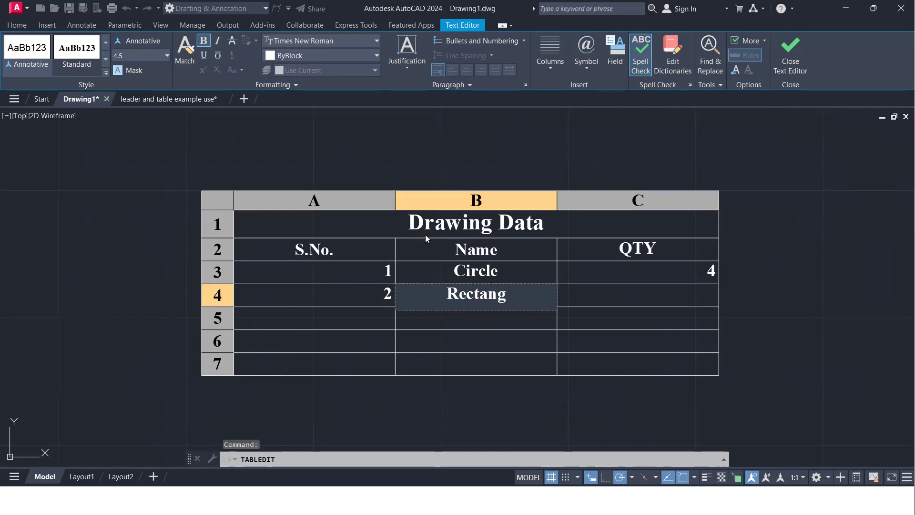
{"action": "key", "text": "Tab"}
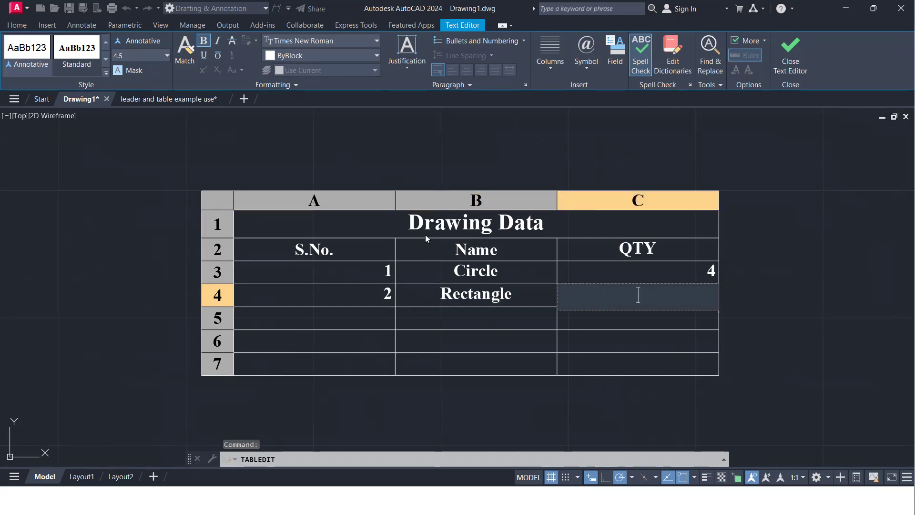
{"action": "type", "text": "3"}
{"action": "key", "text": "Tab"}
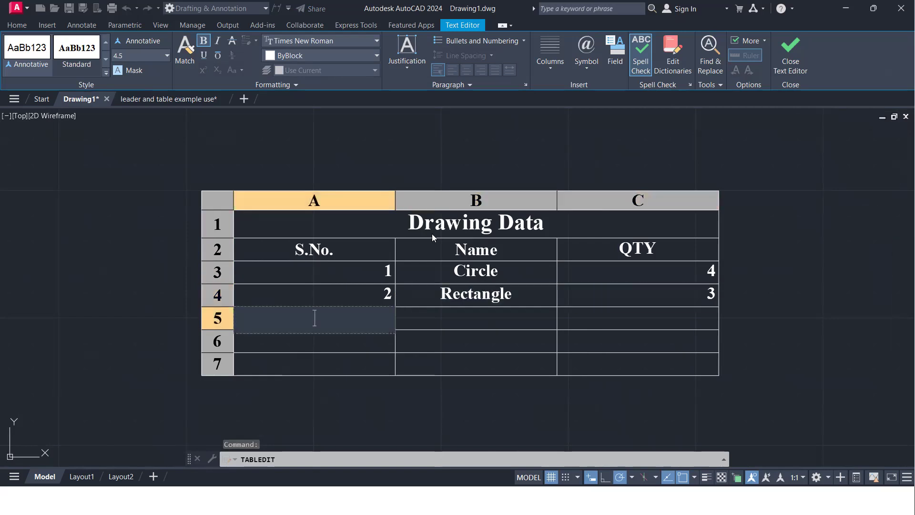
{"action": "key", "text": "Escape"}
Auto-fill the S.No. column from cells A3 and A4 down to row 7, and clear the number in A7.
{"action": "left_click_drag", "start_coordinate": [325, 271], "coordinate": [396, 305]}
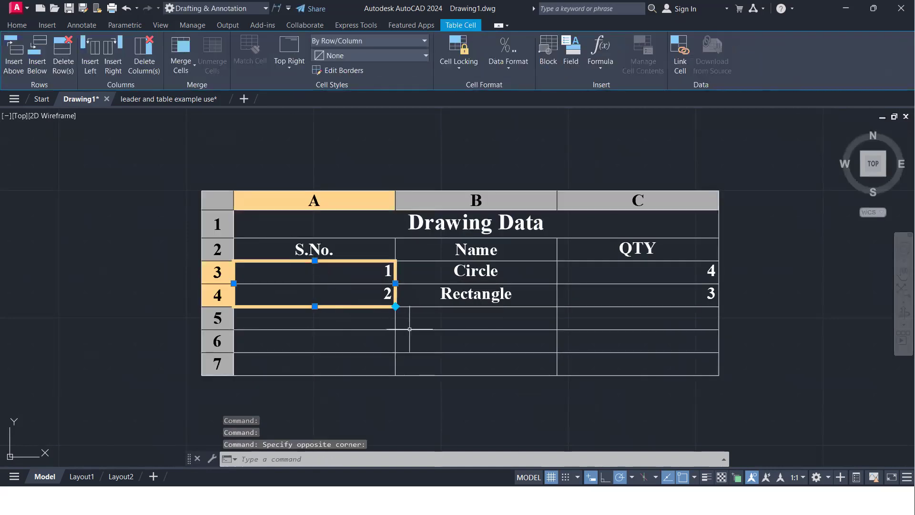
{"action": "left_click", "coordinate": [395, 305]}
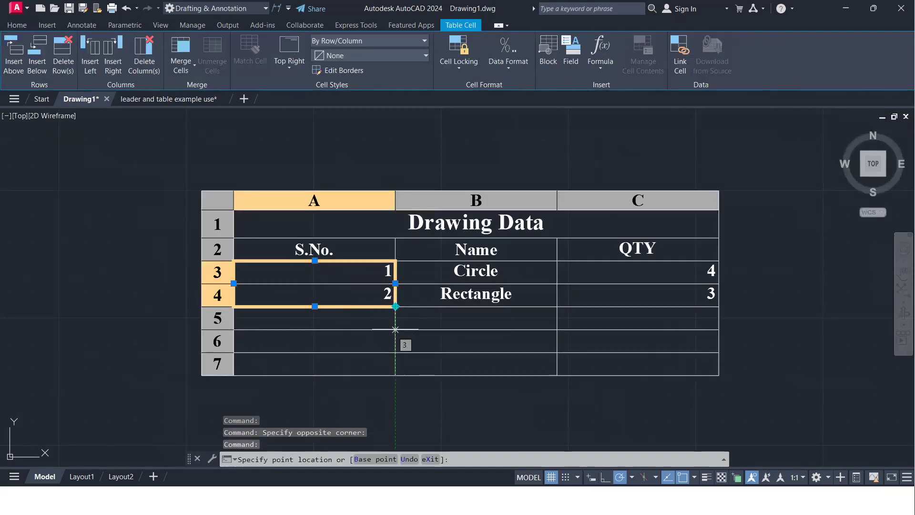
{"action": "left_click", "coordinate": [396, 374]}
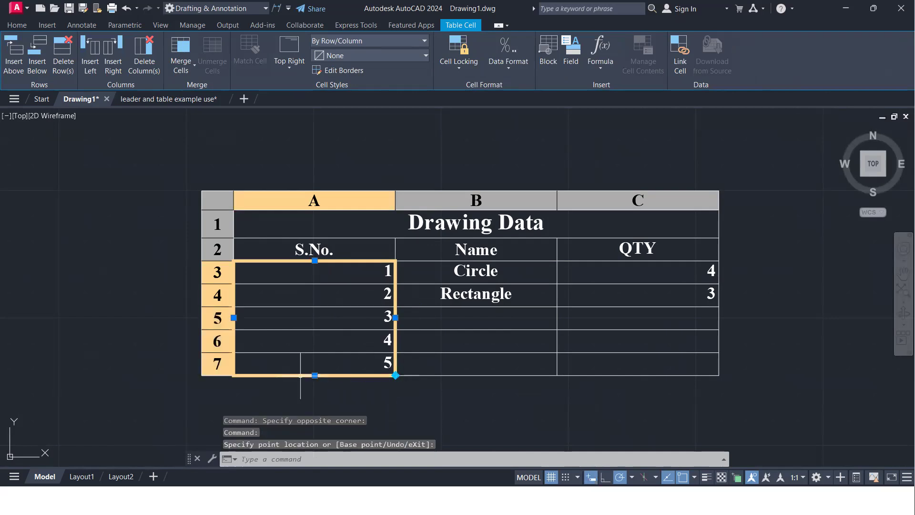
{"action": "left_click", "coordinate": [390, 368]}
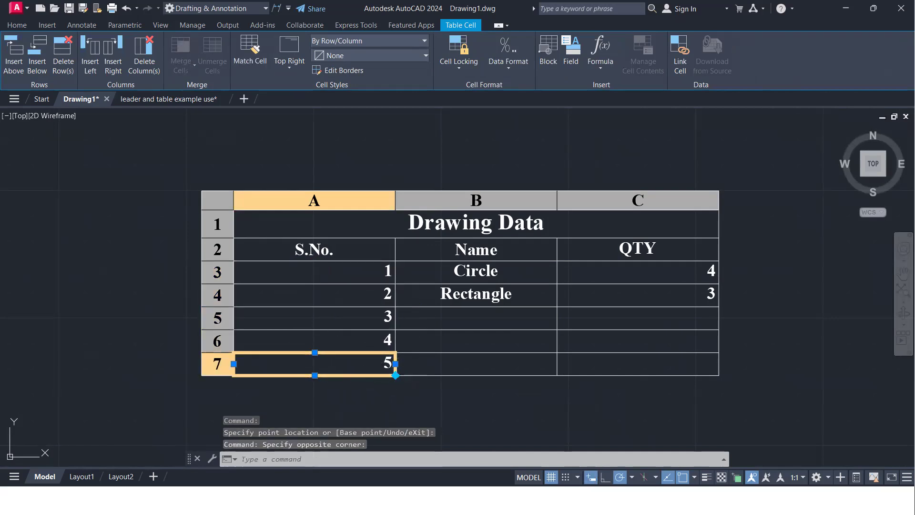
{"action": "key", "text": "Delete"}
Enter Polygon as the name and 2 as the quantity in row 5.
{"action": "left_click", "coordinate": [438, 327]}
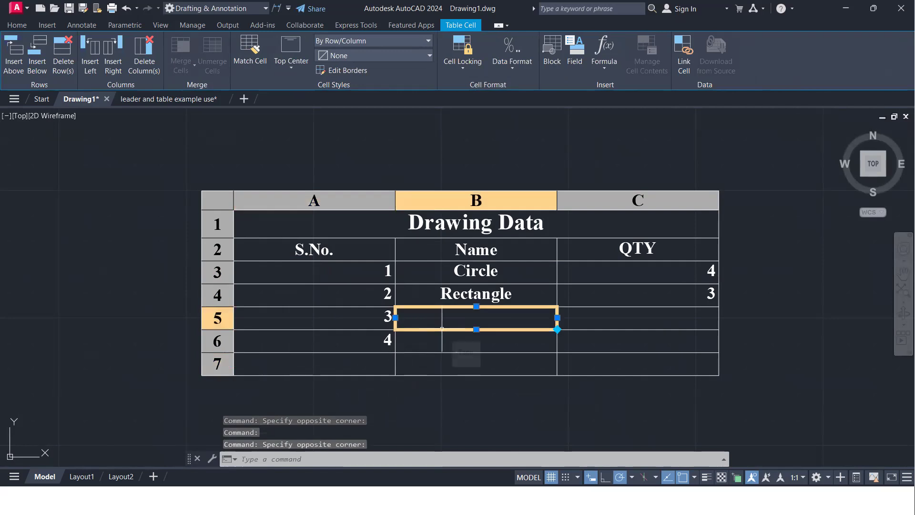
{"action": "key", "text": "Escape"}
{"action": "double_click", "coordinate": [442, 328]}
{"action": "type", "text": "Pol"}
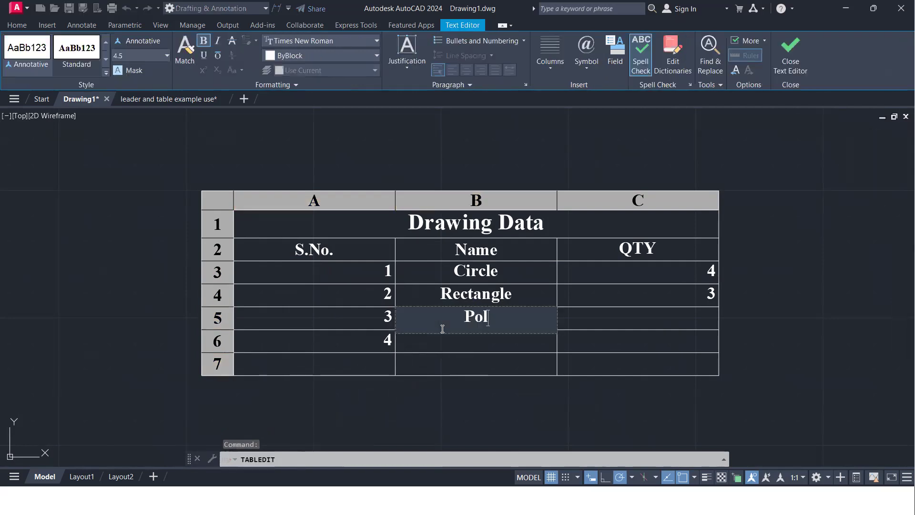
{"action": "type", "text": "ygon"}
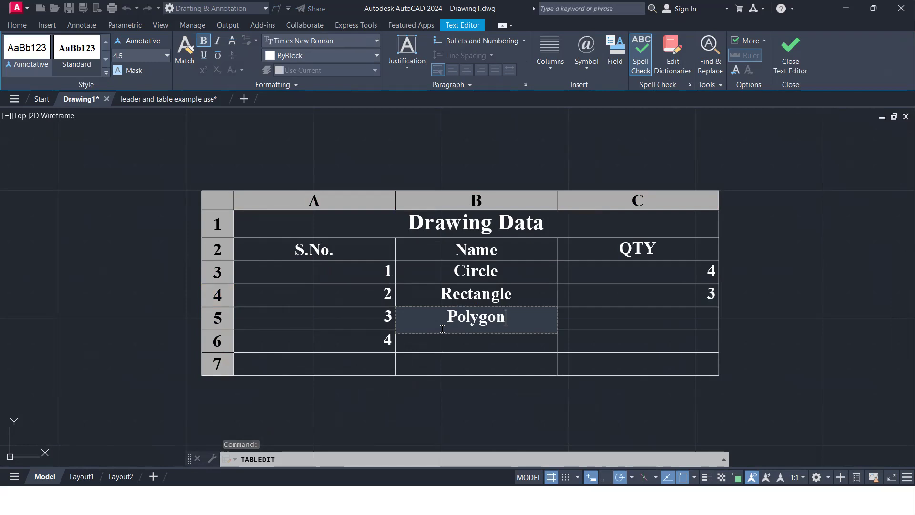
{"action": "key", "text": "Tab"}
{"action": "type", "text": "2"}
{"action": "key", "text": "Tab"}
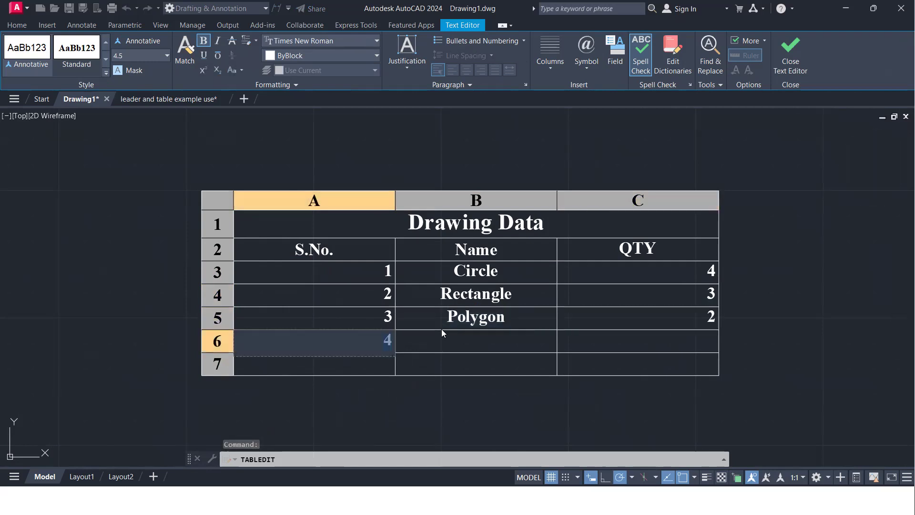
Enter Line as the name and 10 as the quantity in row 6, and end the cell editing.
{"action": "key", "text": "Tab"}
{"action": "type", "text": "Lie"}
{"action": "key", "text": "BackSpace"}
{"action": "type", "text": "ne"}
{"action": "key", "text": "Tab"}
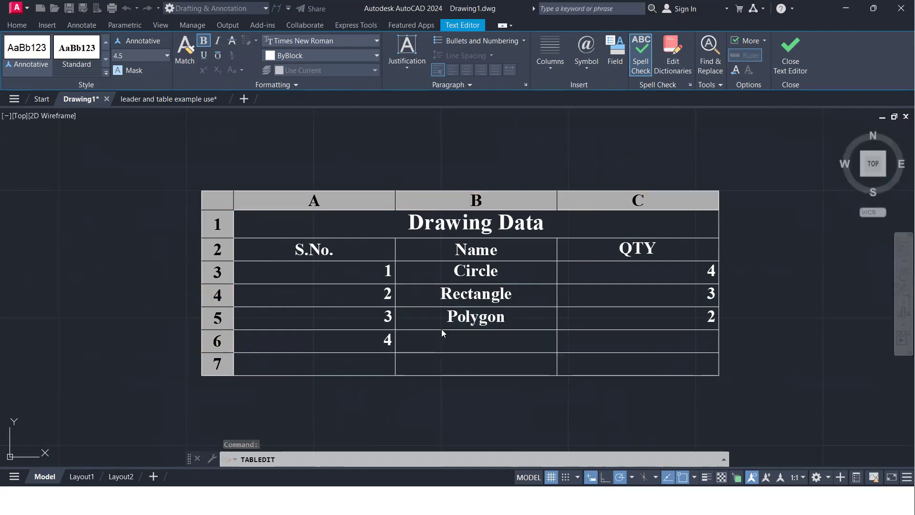
{"action": "type", "text": "10"}
{"action": "key", "text": "Tab"}
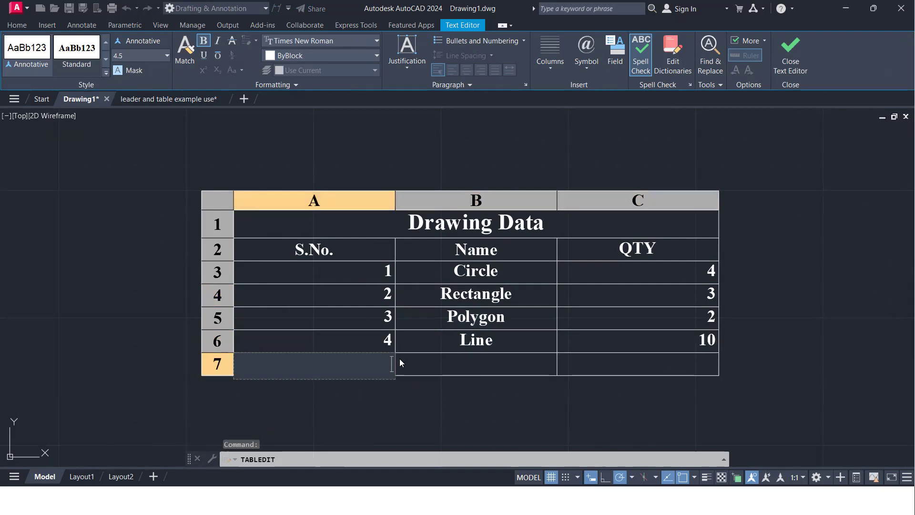
{"action": "key", "text": "Escape"}
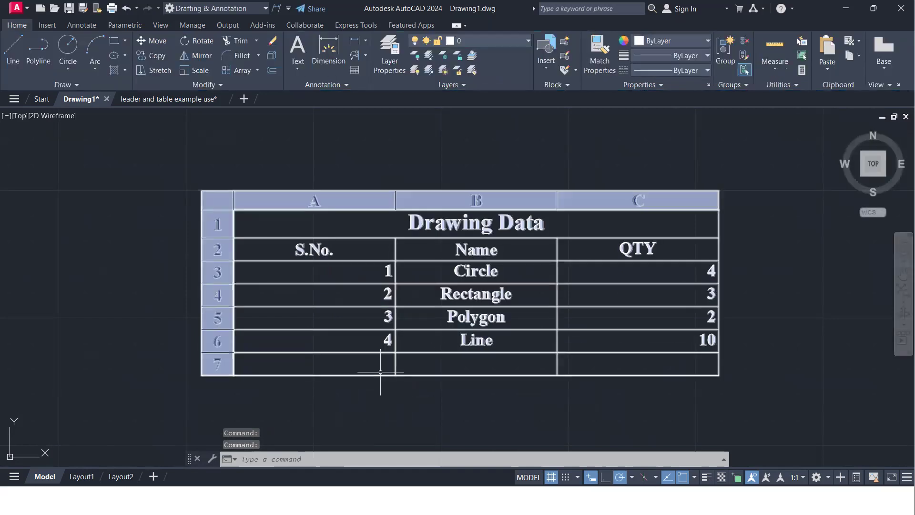
Merge the empty cells A7 and B7 in the table's last row into one cell.
{"action": "left_click", "coordinate": [378, 358]}
{"action": "left_click", "coordinate": [472, 369]}
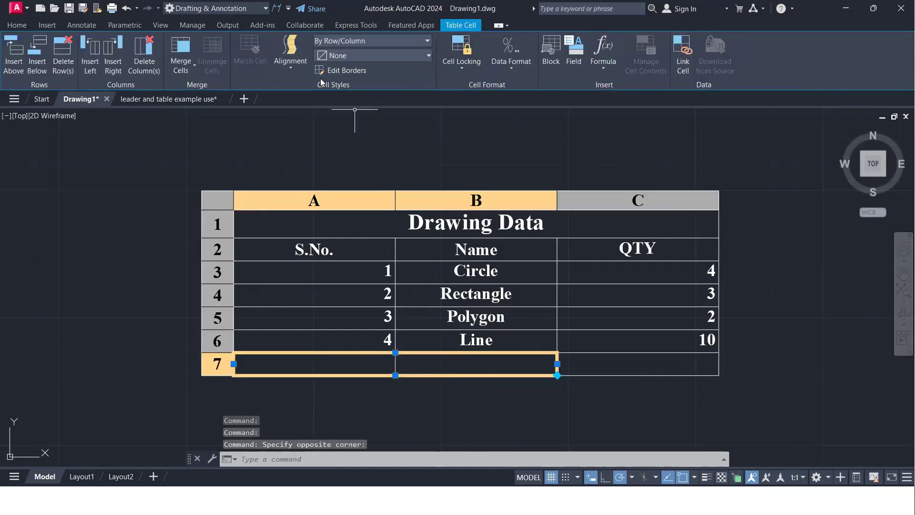
{"action": "left_click", "coordinate": [193, 70]}
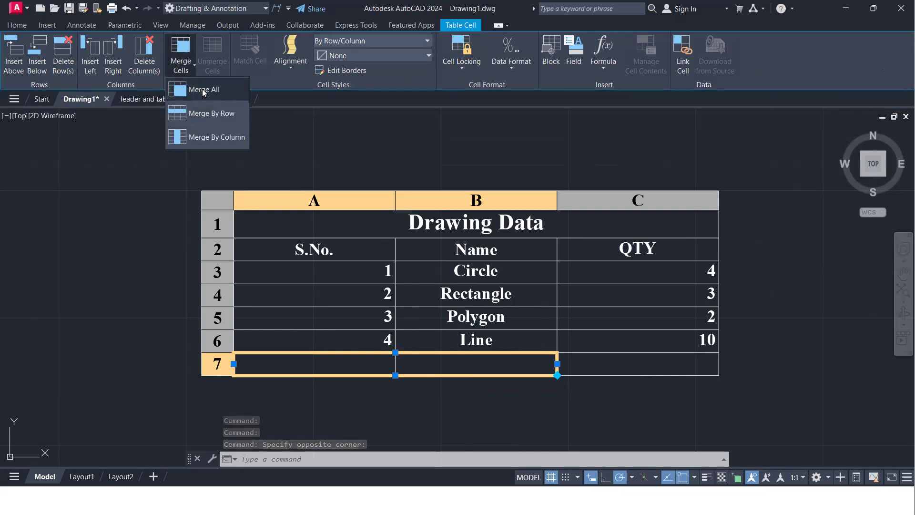
{"action": "left_click", "coordinate": [200, 89]}
{"action": "key", "text": "Escape"}
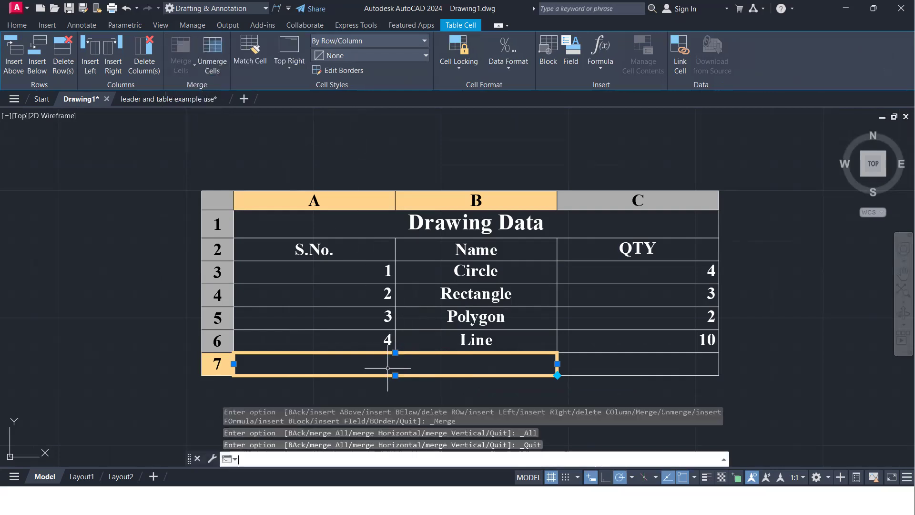
Enter Total in the merged cell of row 7.
{"action": "double_click", "coordinate": [388, 369]}
{"action": "type", "text": "Total"}
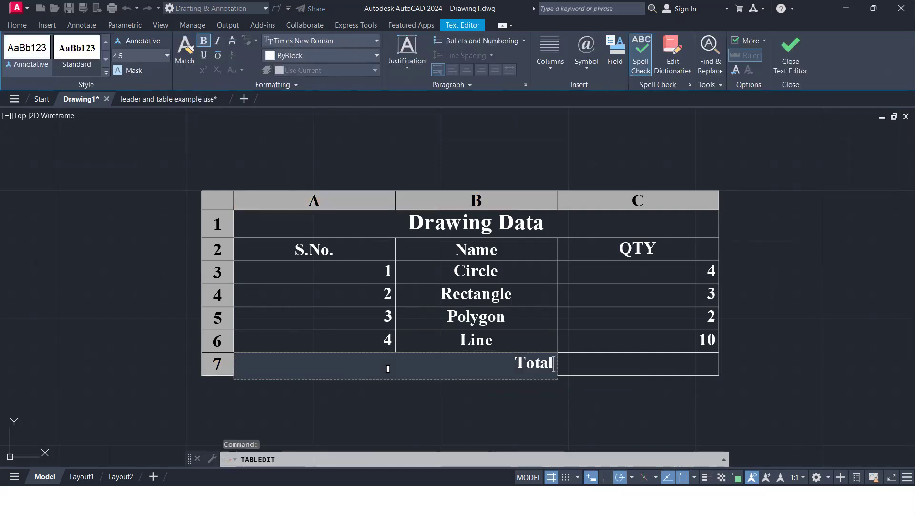
{"action": "key", "text": "Tab"}
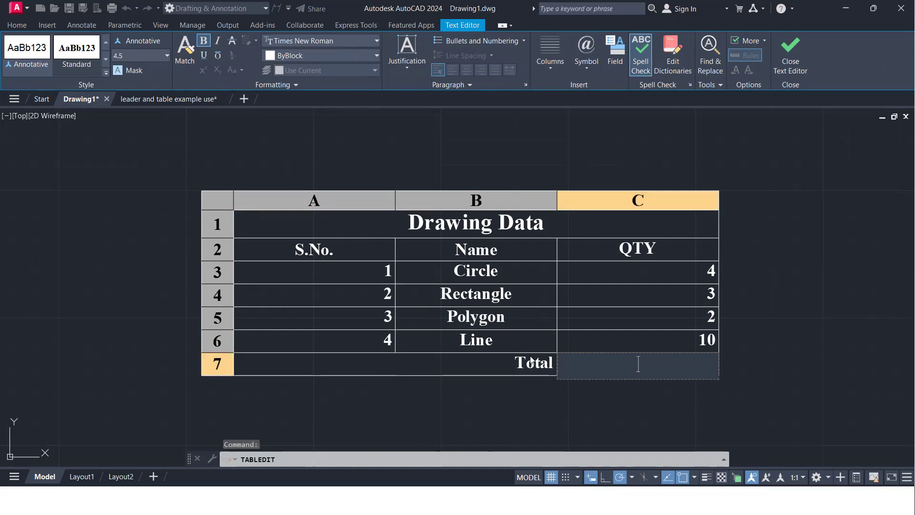
Enter the formula =sum(C3:C6) in the QTY cell of the Total row.
{"action": "type", "text": "=sum("}
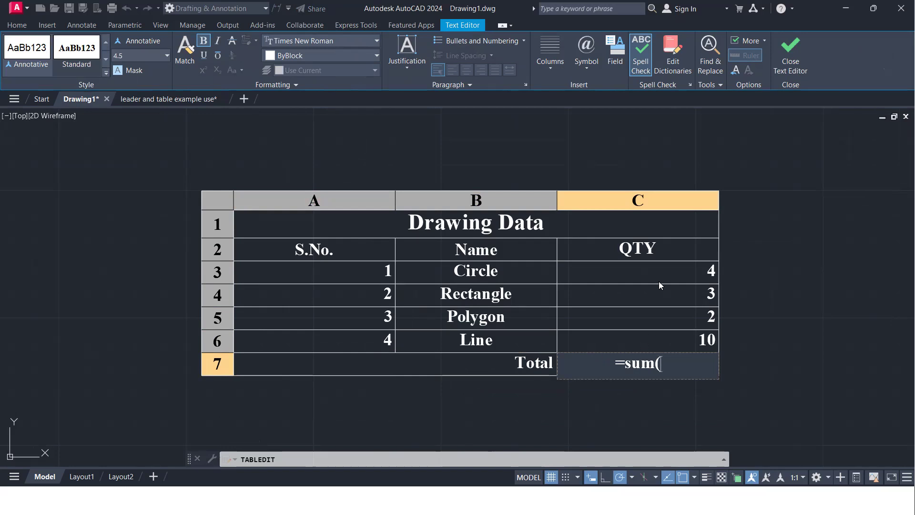
{"action": "left_click", "coordinate": [661, 306]}
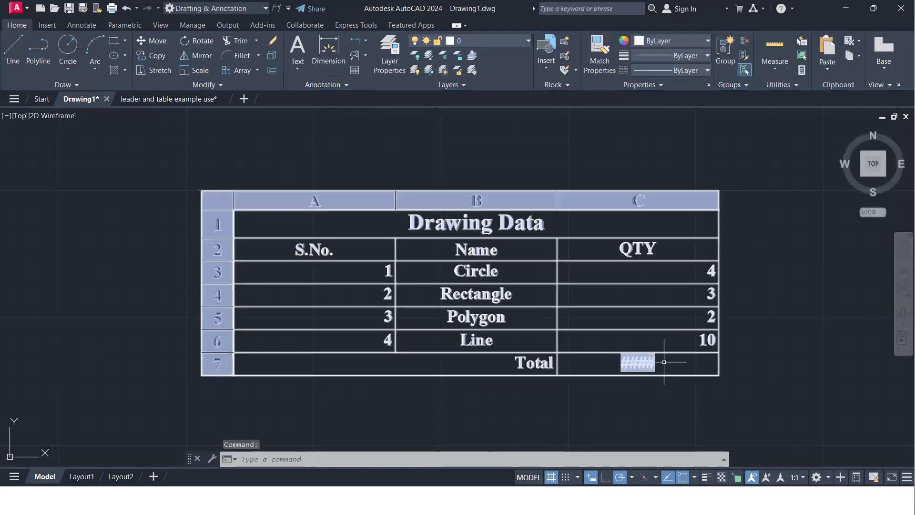
{"action": "left_click", "coordinate": [658, 365]}
{"action": "double_click", "coordinate": [658, 365]}
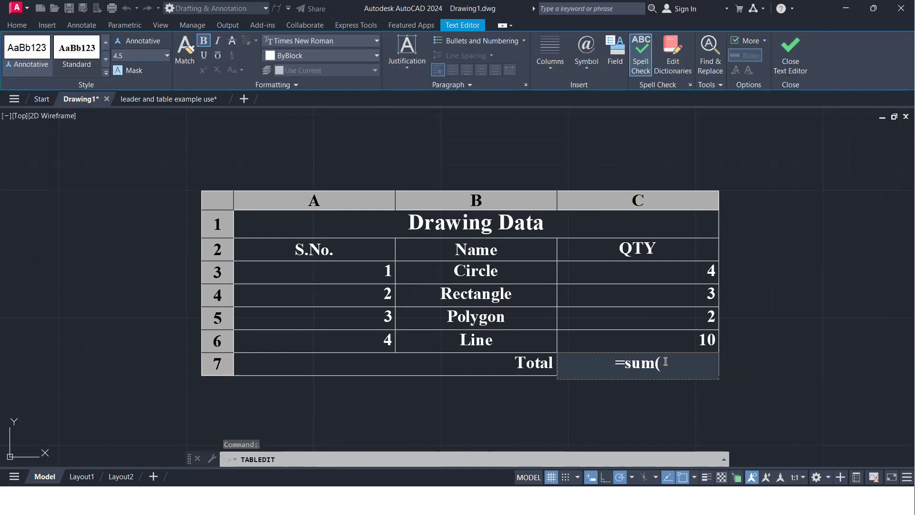
{"action": "type", "text": "A"}
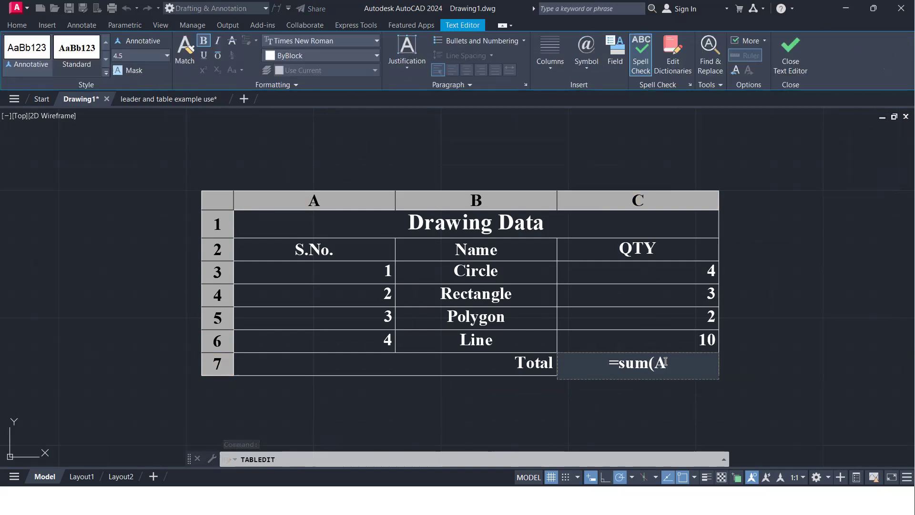
{"action": "key", "text": "BackSpace"}
{"action": "type", "text": "C"}
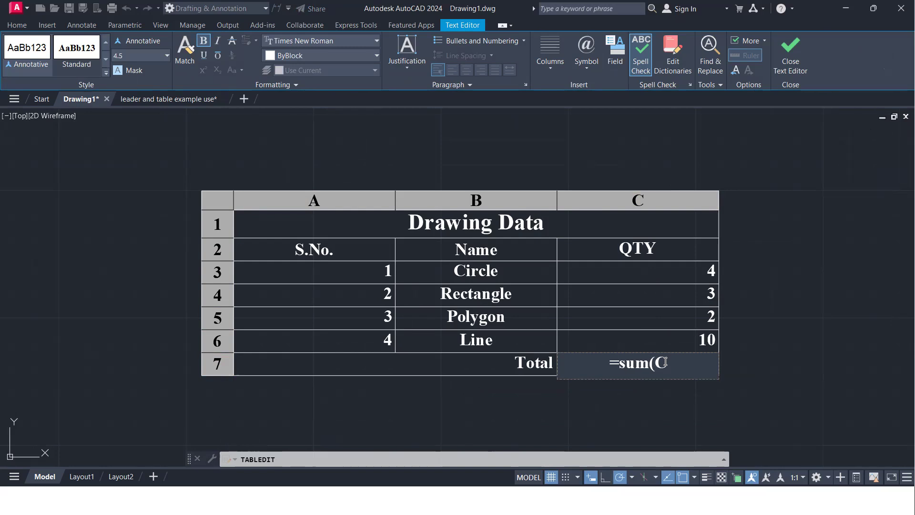
{"action": "type", "text": "3:"}
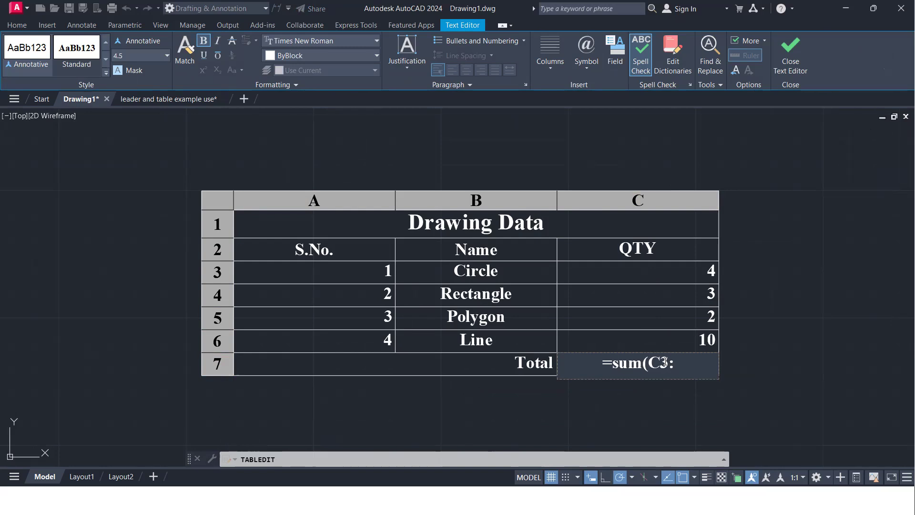
{"action": "type", "text": "C6"}
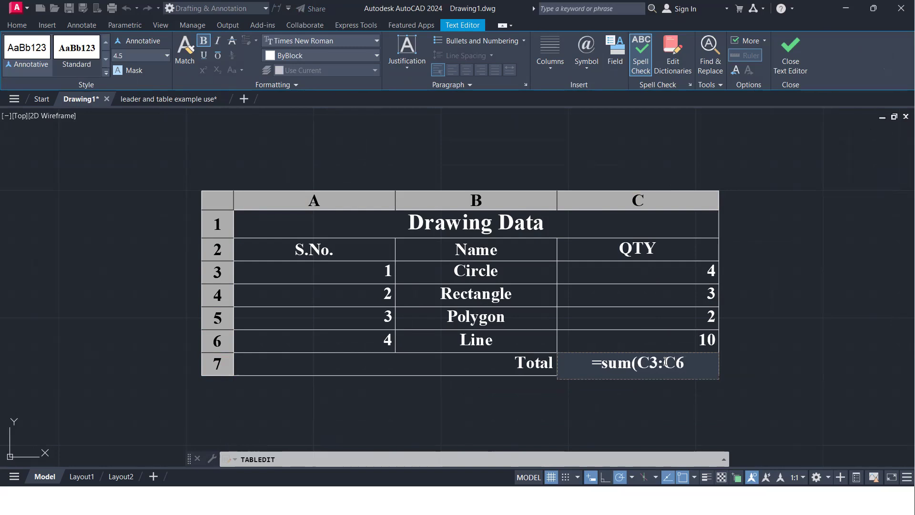
{"action": "type", "text": ")"}
{"action": "key", "text": "Return"}
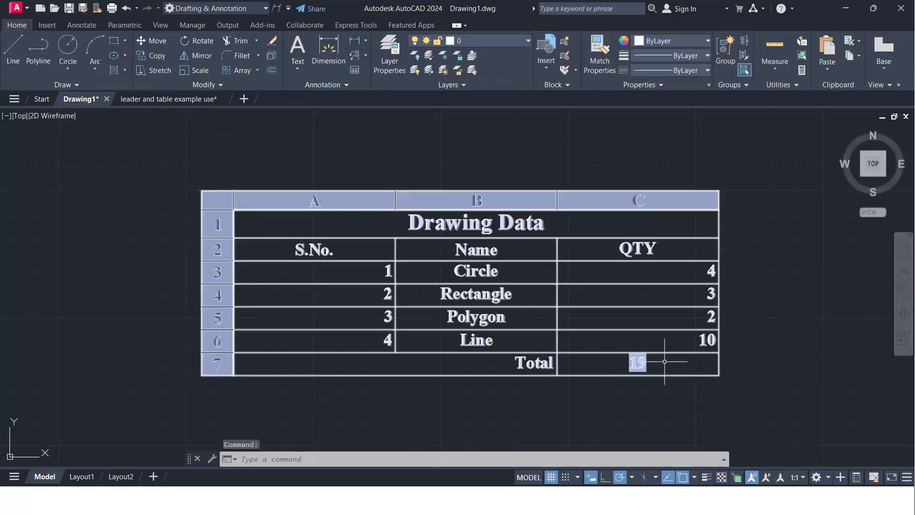
Set the alignment of the merged Total cell in row 7 to Middle Center.
{"action": "scroll", "coordinate": [638, 363], "scroll_direction": "up", "scroll_amount": 5}
{"action": "scroll", "coordinate": [418, 357], "scroll_direction": "down", "scroll_amount": 8}
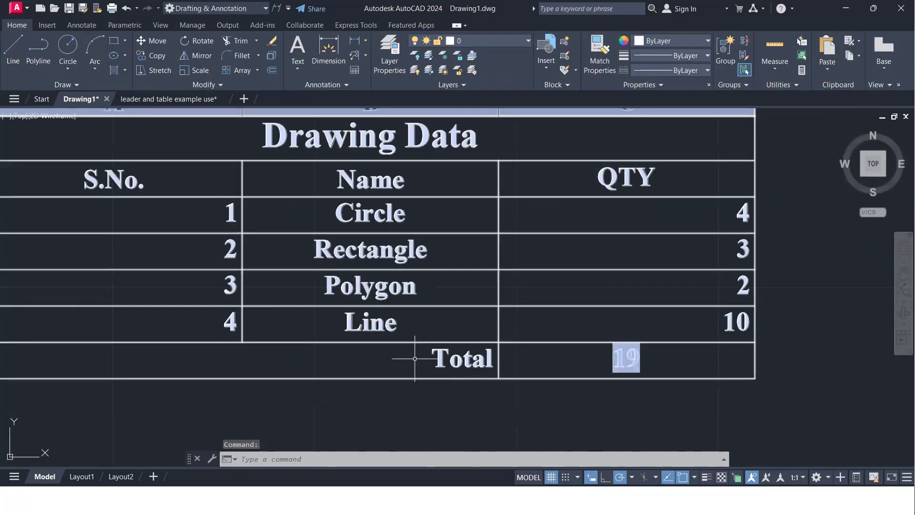
{"action": "left_click", "coordinate": [336, 330]}
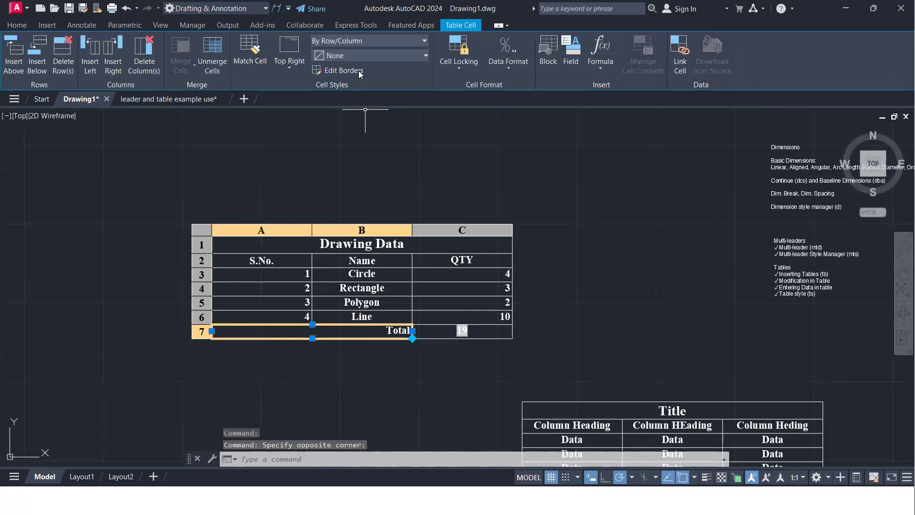
{"action": "left_click", "coordinate": [286, 69]}
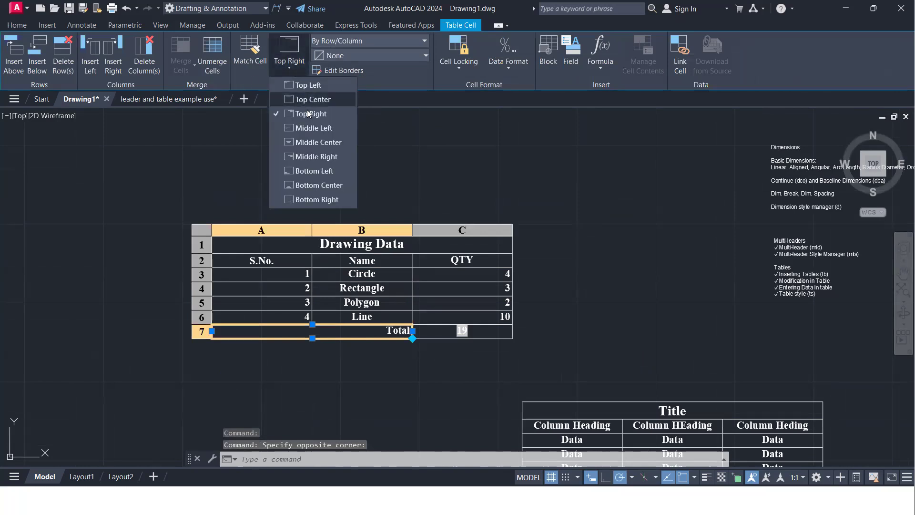
{"action": "left_click", "coordinate": [319, 144]}
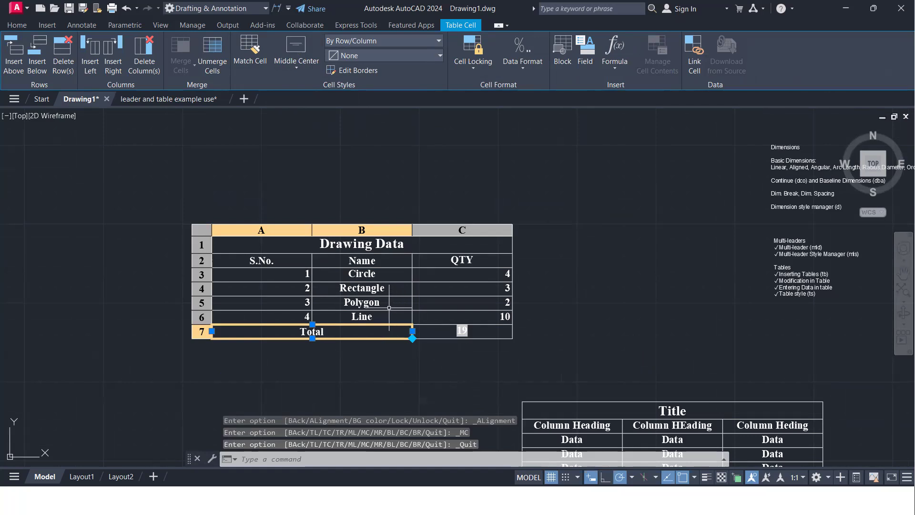
Set the alignment of all cells in rows 3 to 7 to Middle Center.
{"action": "left_click_drag", "start_coordinate": [296, 280], "coordinate": [481, 337]}
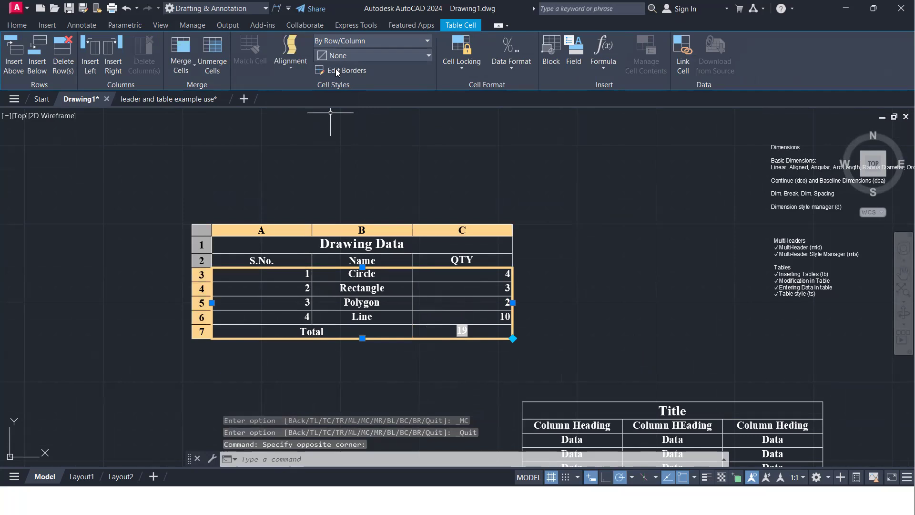
{"action": "left_click", "coordinate": [292, 61]}
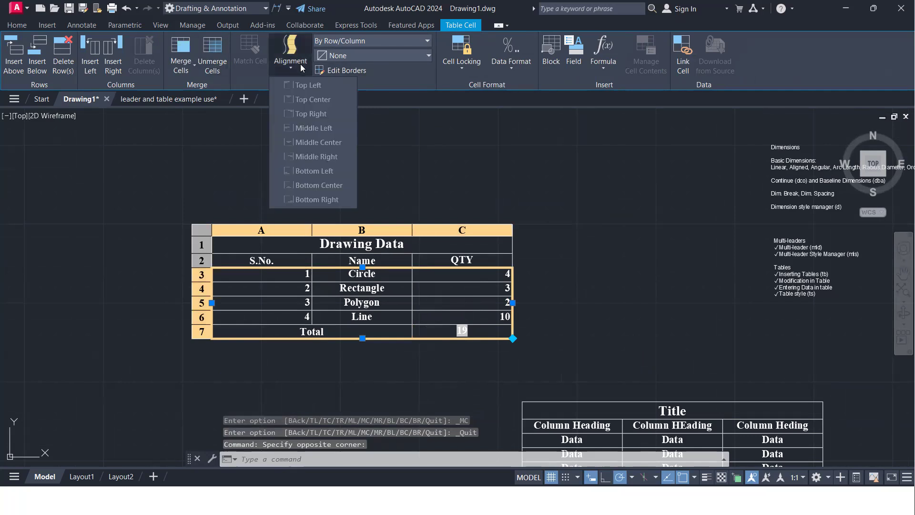
{"action": "left_click", "coordinate": [318, 142]}
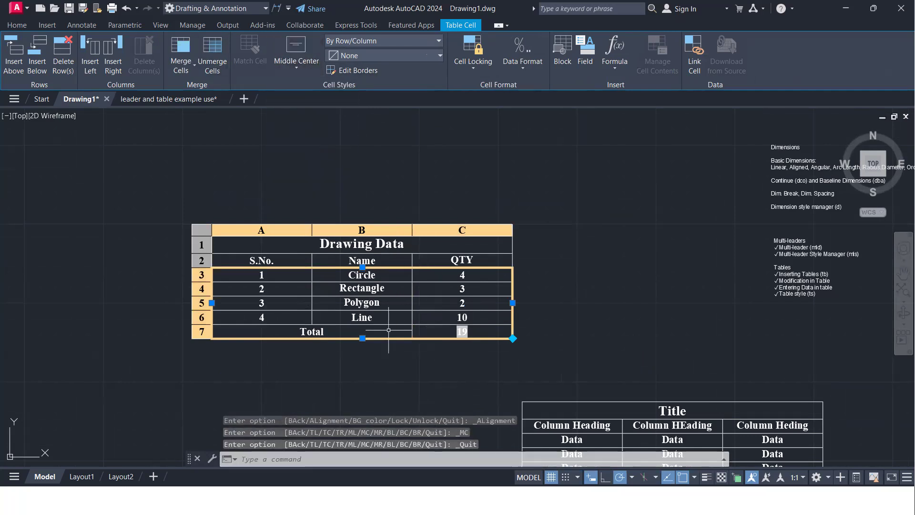
{"action": "left_click", "coordinate": [367, 331]}
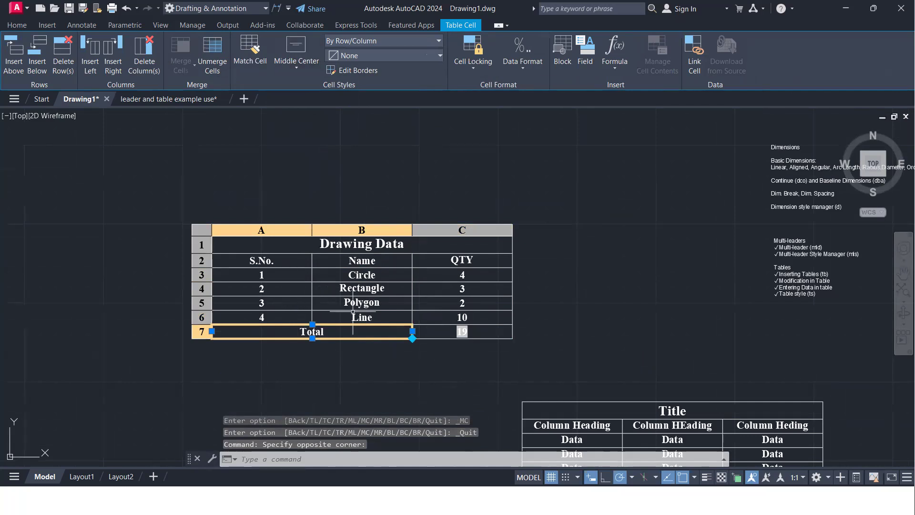
{"action": "scroll", "coordinate": [356, 295], "scroll_direction": "up", "scroll_amount": 2}
{"action": "scroll", "coordinate": [374, 359], "scroll_direction": "down", "scroll_amount": 2}
{"action": "left_click", "coordinate": [418, 366]}
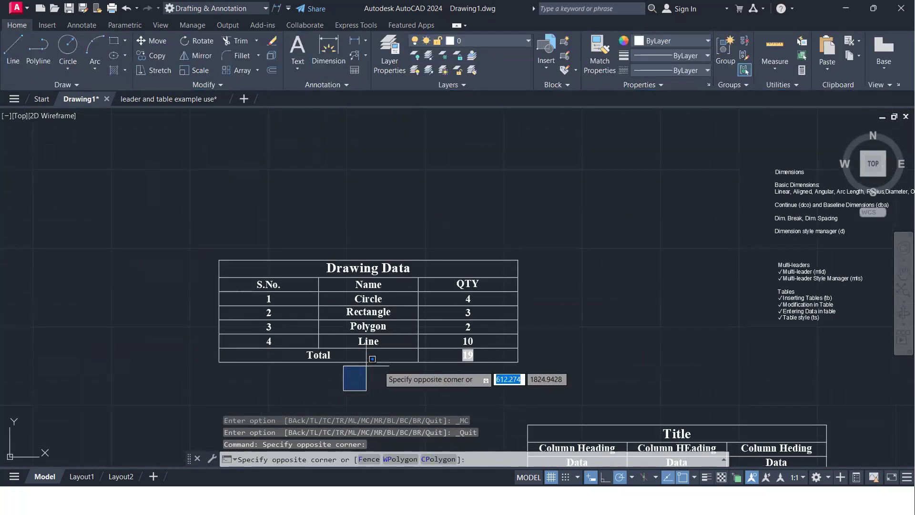
Insert one empty row above and one empty row below the Polygon row.
{"action": "left_click", "coordinate": [393, 342]}
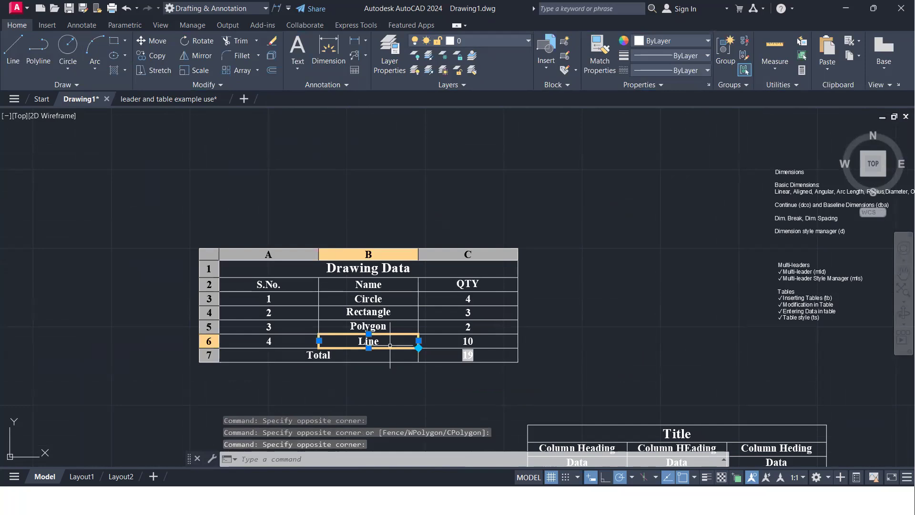
{"action": "left_click", "coordinate": [209, 327]}
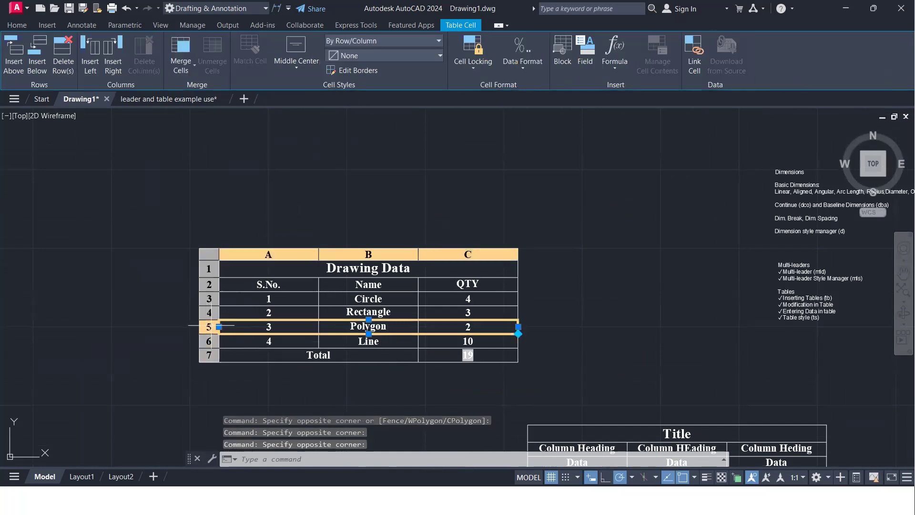
{"action": "left_click", "coordinate": [22, 60]}
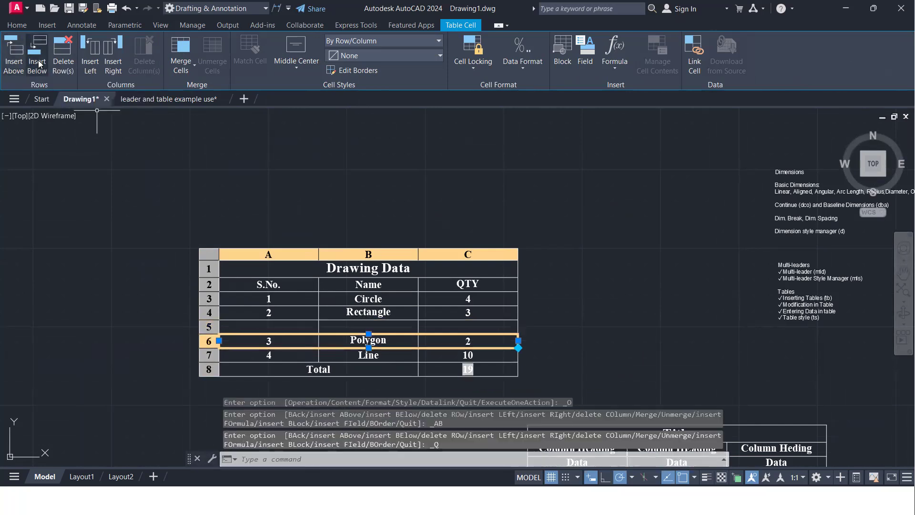
{"action": "left_click", "coordinate": [38, 59]}
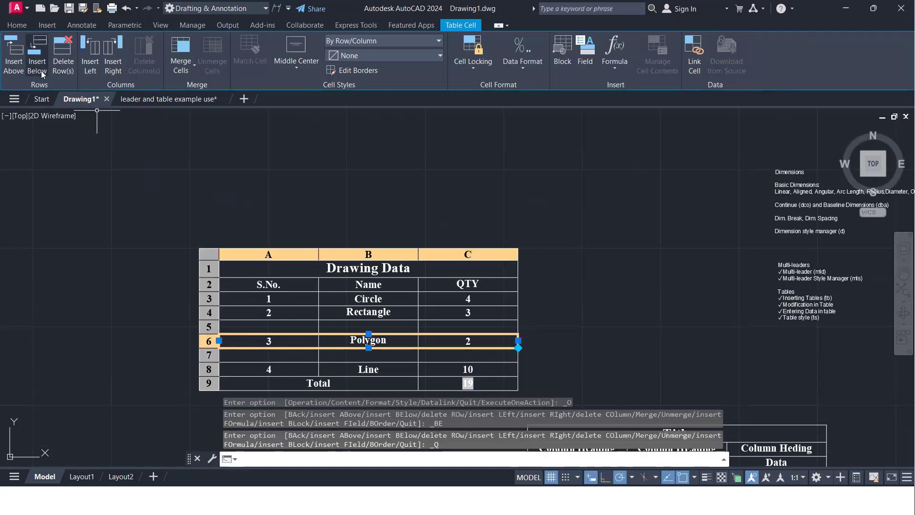
Delete the two empty rows above and below the Polygon row.
{"action": "left_click", "coordinate": [221, 353]}
{"action": "left_click", "coordinate": [63, 53]}
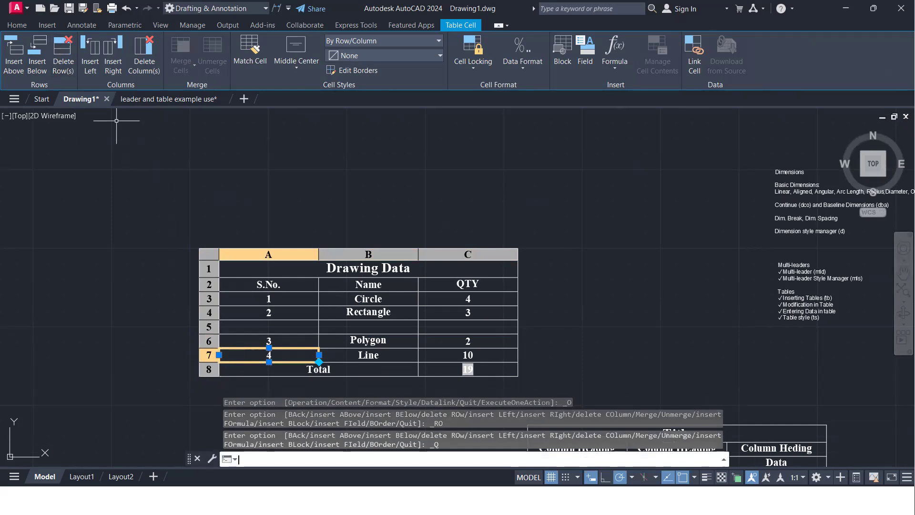
{"action": "left_click", "coordinate": [218, 326]}
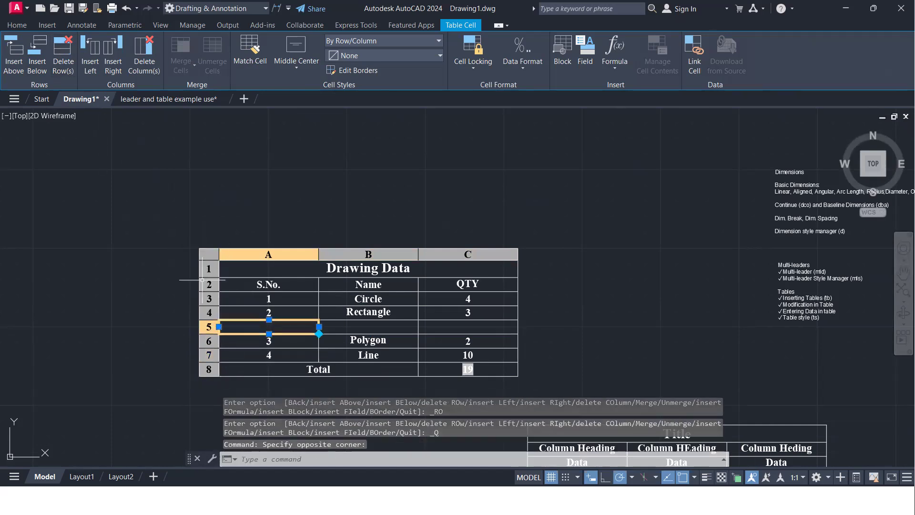
{"action": "left_click", "coordinate": [63, 52]}
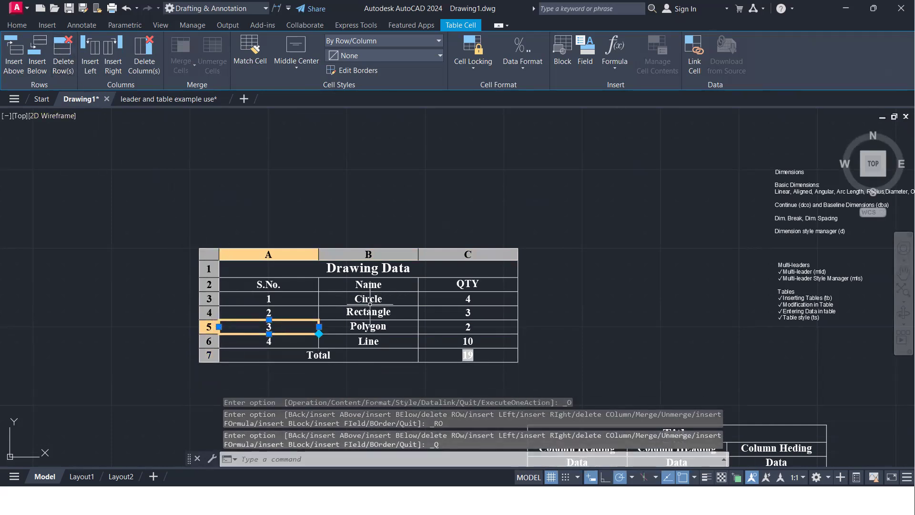
Insert one empty column before and one after the S.No. column.
{"action": "left_click", "coordinate": [274, 256]}
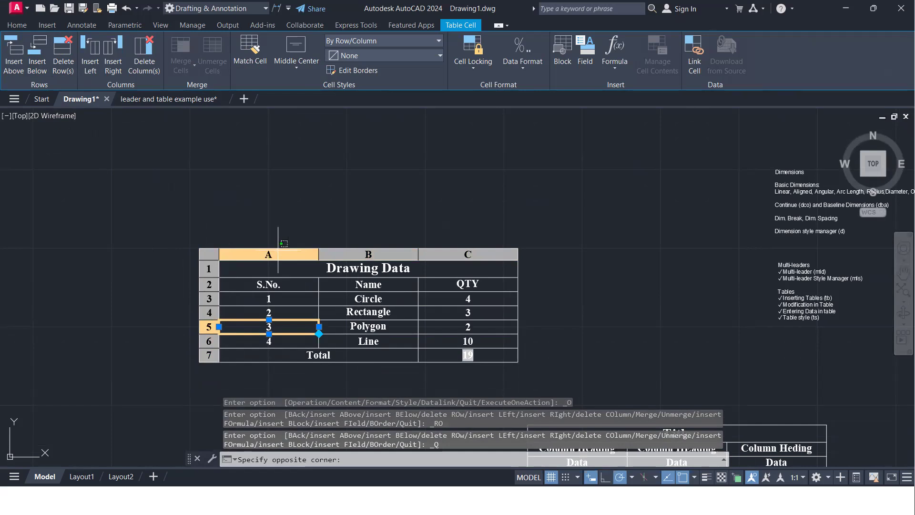
{"action": "left_click", "coordinate": [102, 57]}
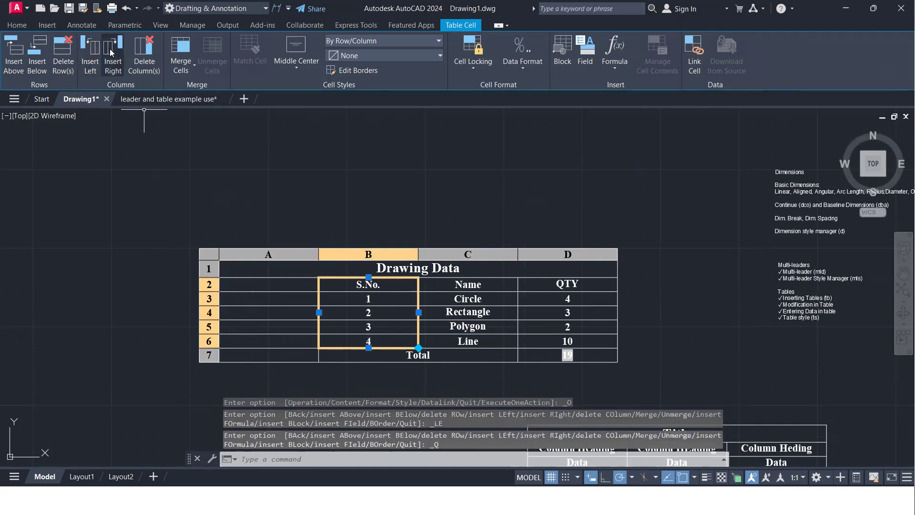
{"action": "left_click", "coordinate": [114, 56]}
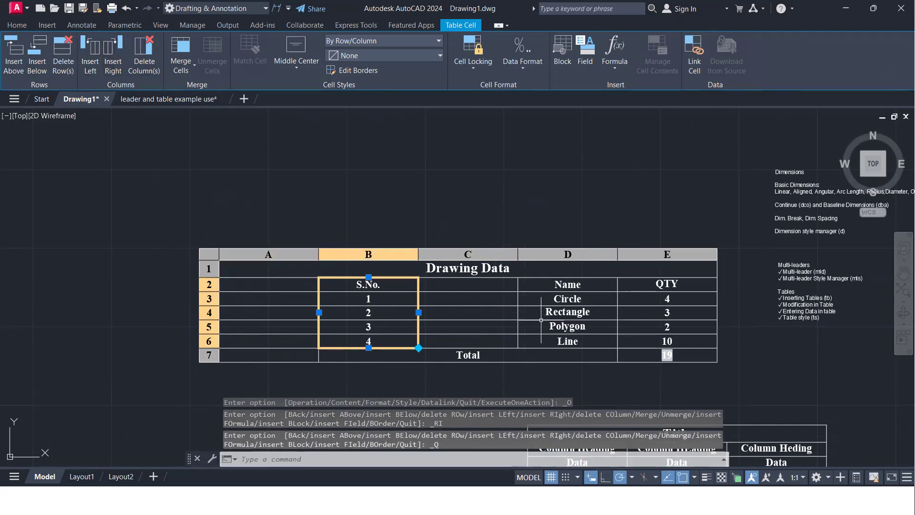
Delete the two empty columns on either side of the S.No. column.
{"action": "left_click", "coordinate": [475, 256]}
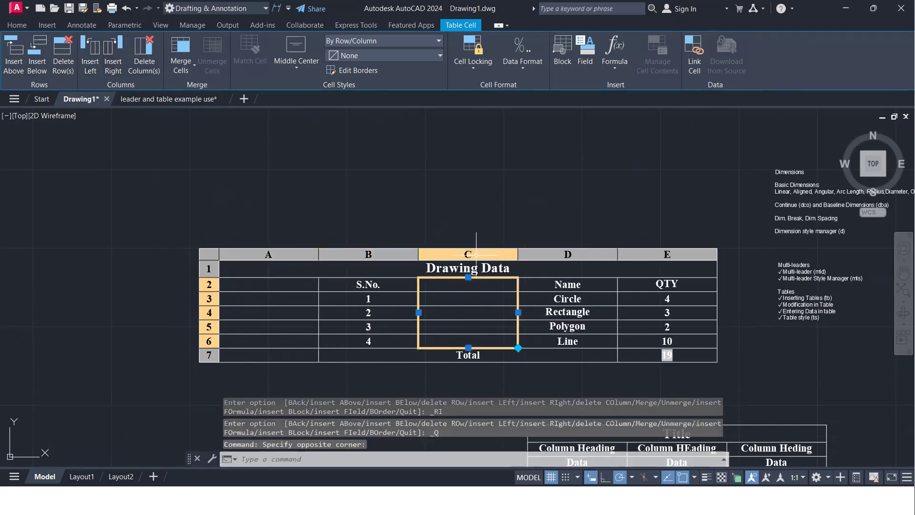
{"action": "left_click", "coordinate": [143, 55]}
{"action": "left_click", "coordinate": [267, 284]}
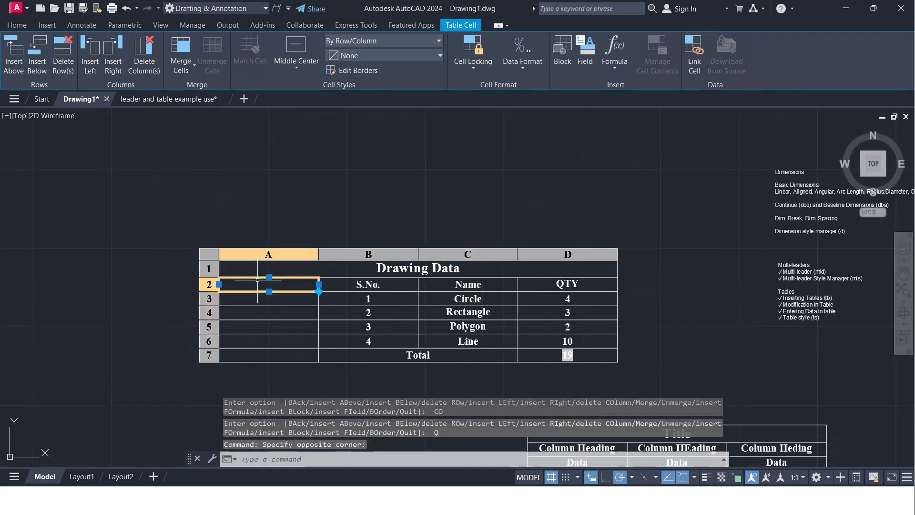
{"action": "left_click", "coordinate": [272, 255]}
{"action": "left_click", "coordinate": [272, 304]}
{"action": "left_click", "coordinate": [273, 281]}
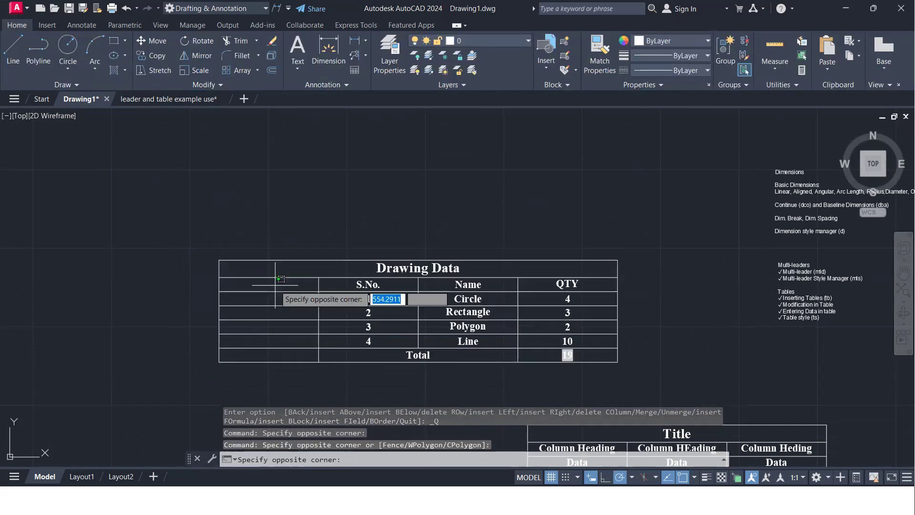
{"action": "left_click", "coordinate": [143, 55]}
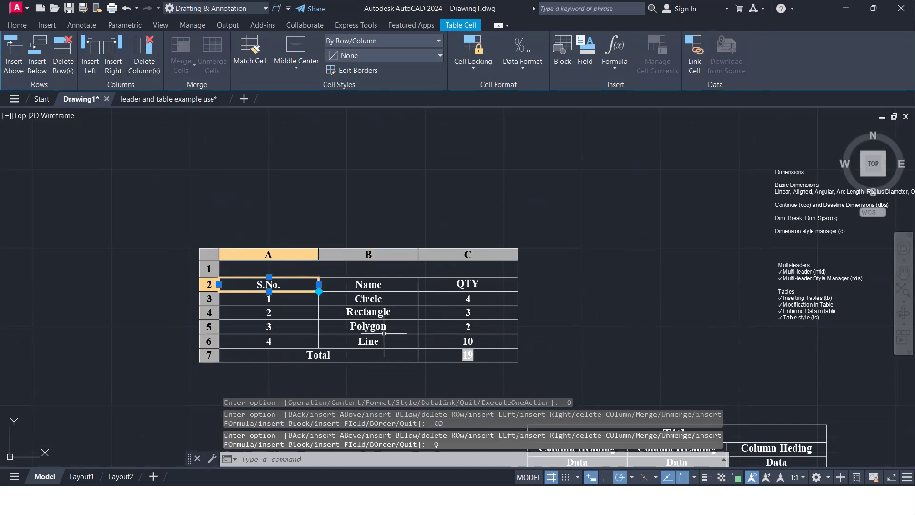
{"action": "left_click", "coordinate": [428, 40]}
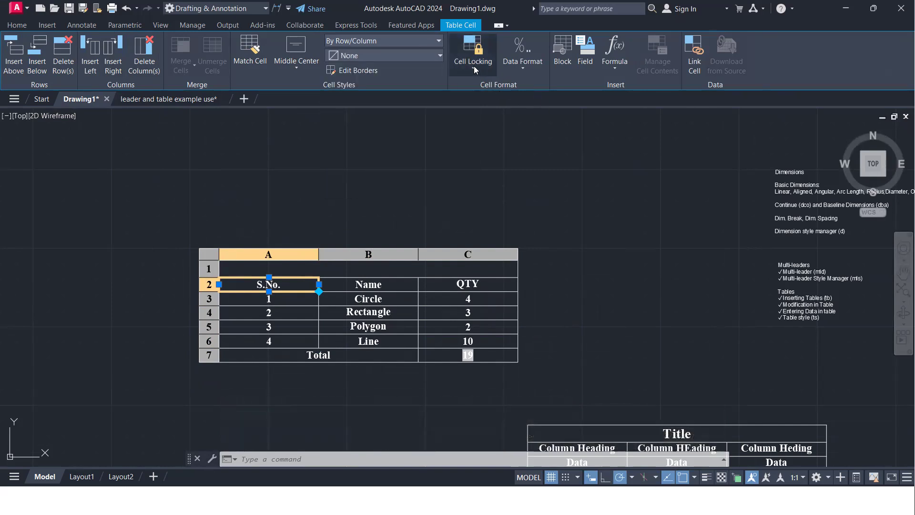
{"action": "left_click", "coordinate": [475, 68]}
{"action": "left_click", "coordinate": [638, 205]}
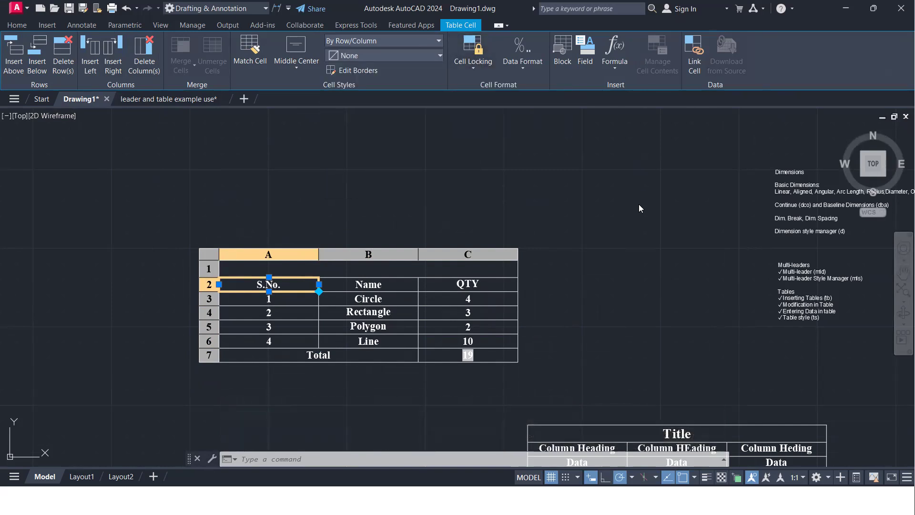
{"action": "left_click", "coordinate": [524, 61]}
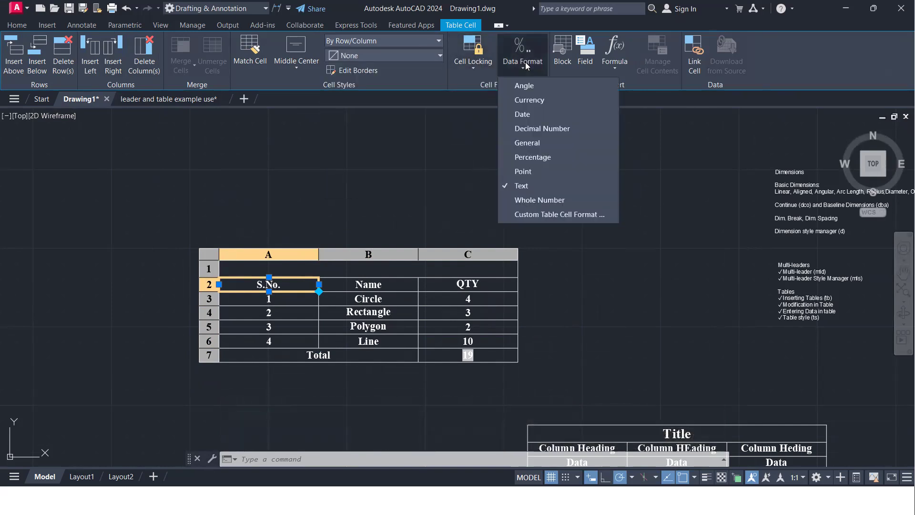
{"action": "left_click", "coordinate": [470, 127]}
{"action": "left_click", "coordinate": [286, 299]}
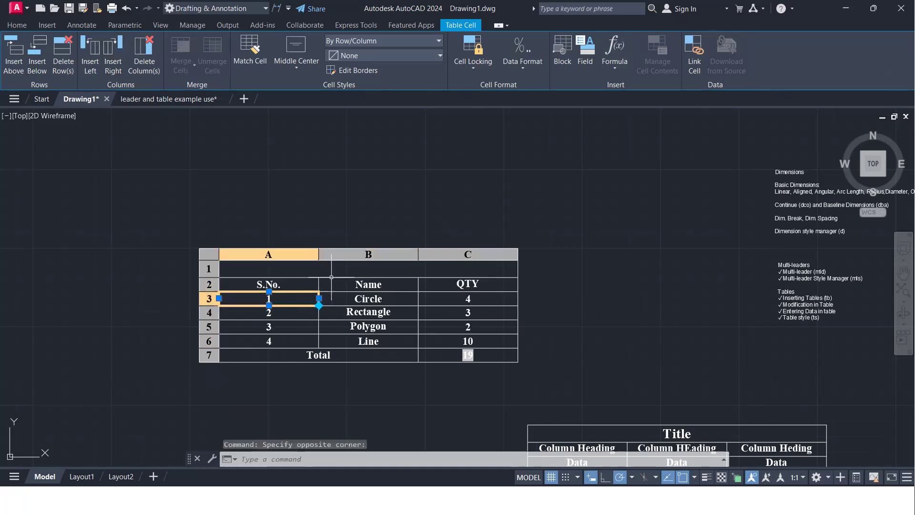
{"action": "left_click", "coordinate": [523, 61]}
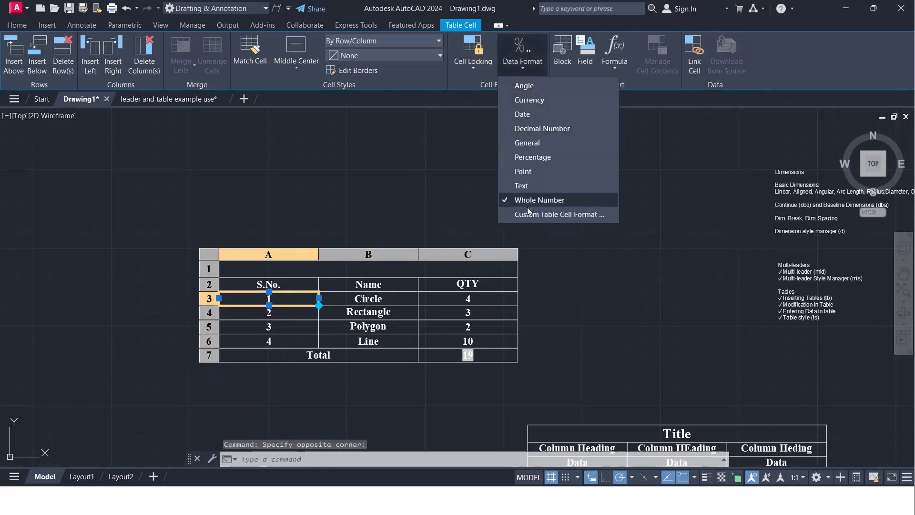
{"action": "left_click", "coordinate": [379, 300]}
{"action": "left_click", "coordinate": [460, 297]}
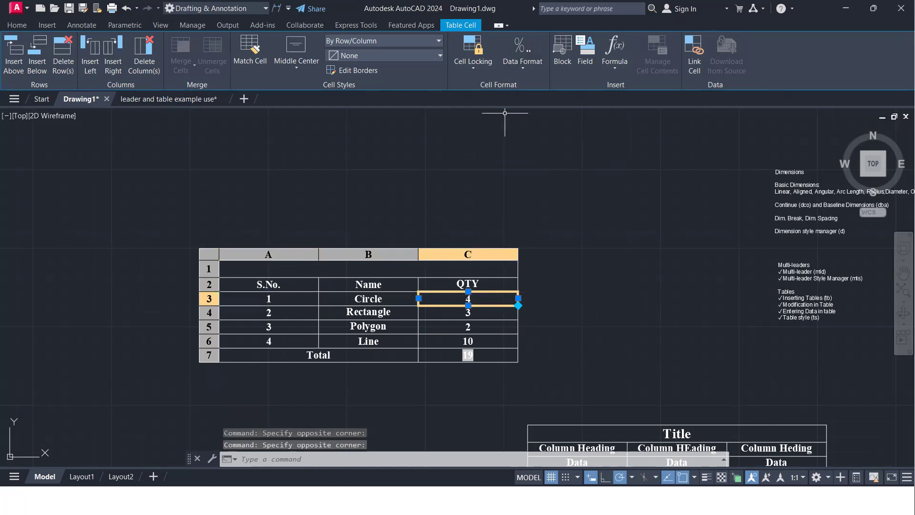
{"action": "left_click", "coordinate": [376, 315]}
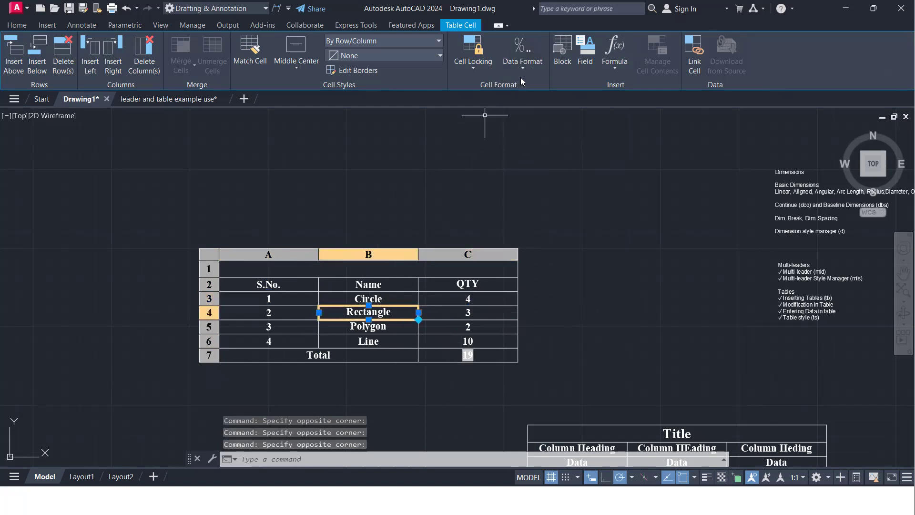
{"action": "left_click", "coordinate": [617, 68]}
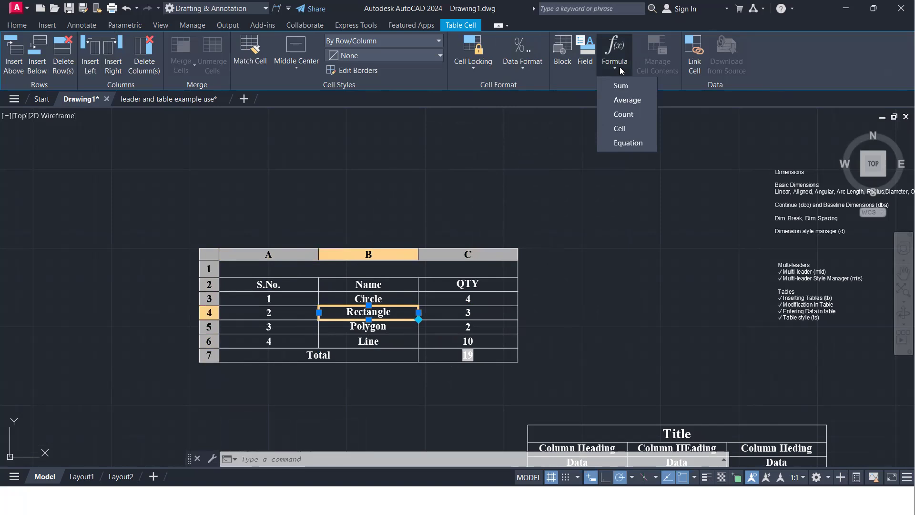
{"action": "left_click", "coordinate": [450, 360]}
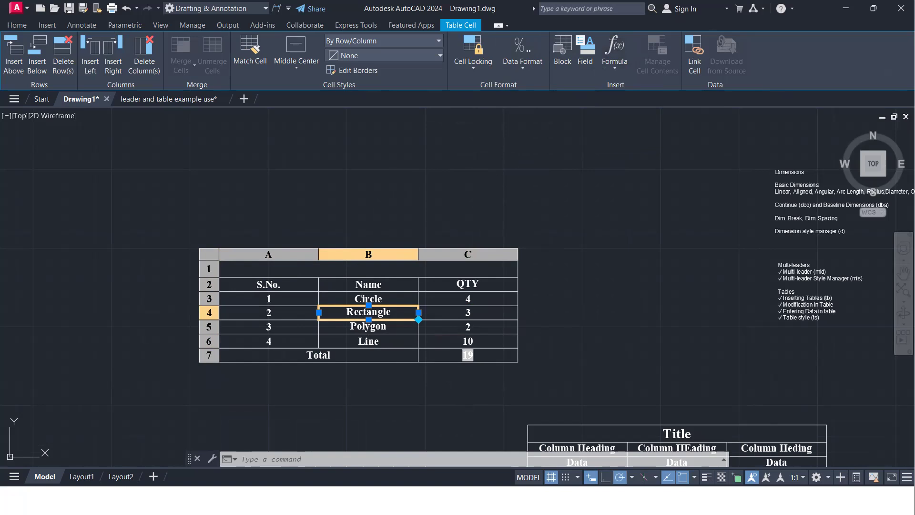
Clear the QTY cell of the Total row and refill it with a Sum formula over cells C3 to C6.
{"action": "left_click", "coordinate": [469, 355]}
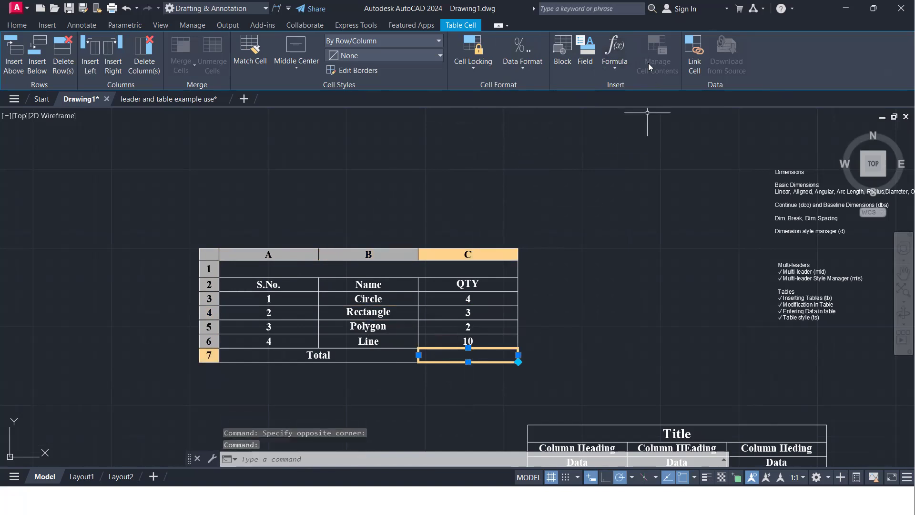
{"action": "left_click", "coordinate": [614, 56]}
{"action": "left_click", "coordinate": [621, 86]}
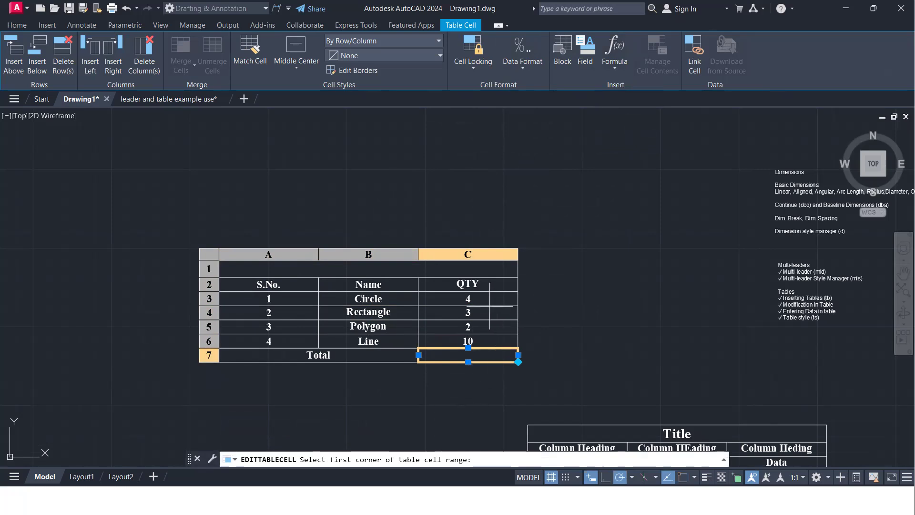
{"action": "left_click", "coordinate": [462, 297]}
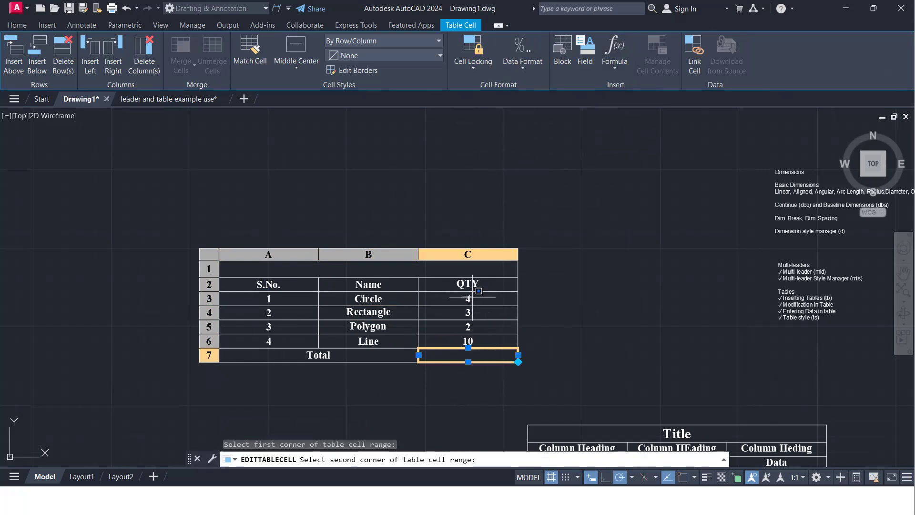
{"action": "left_click", "coordinate": [479, 338]}
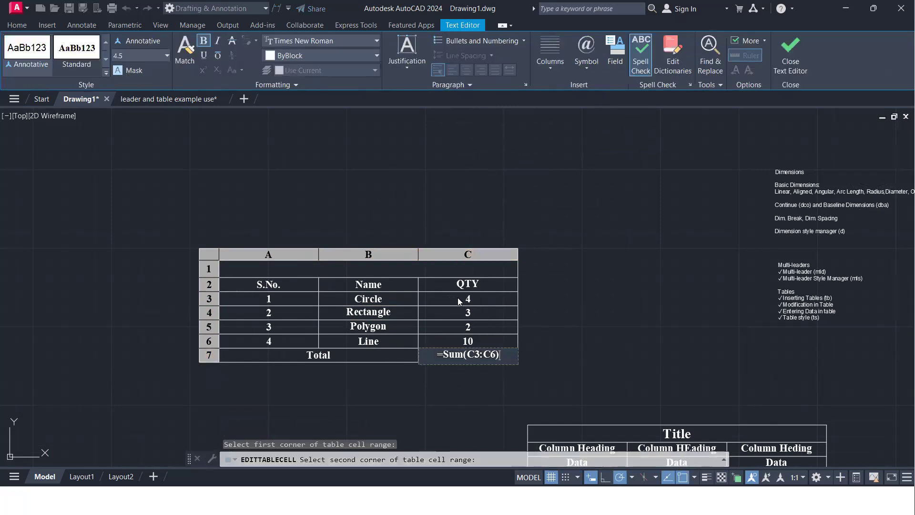
{"action": "key", "text": "Return"}
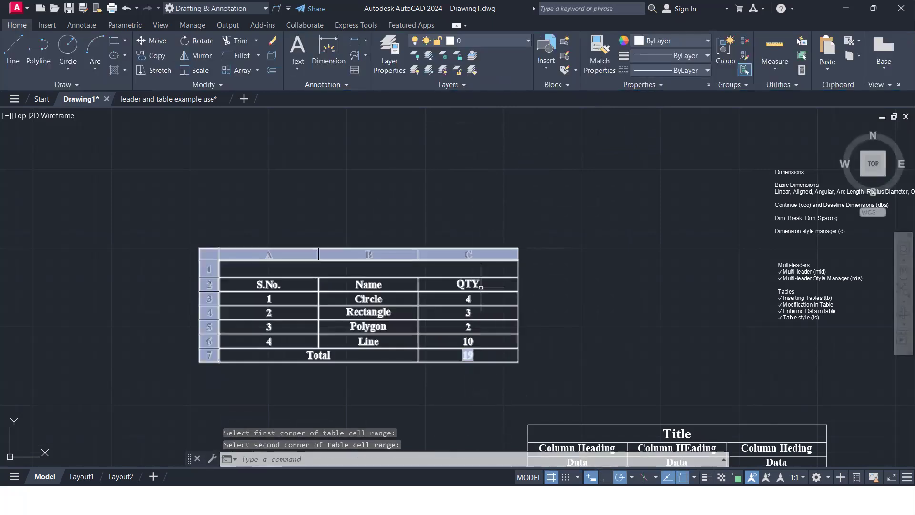
{"action": "left_click", "coordinate": [441, 355]}
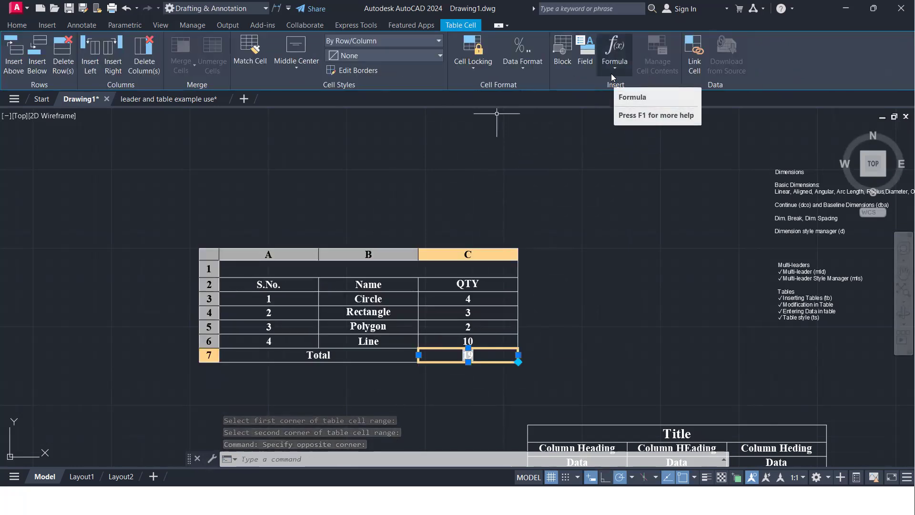
{"action": "left_click", "coordinate": [553, 351]}
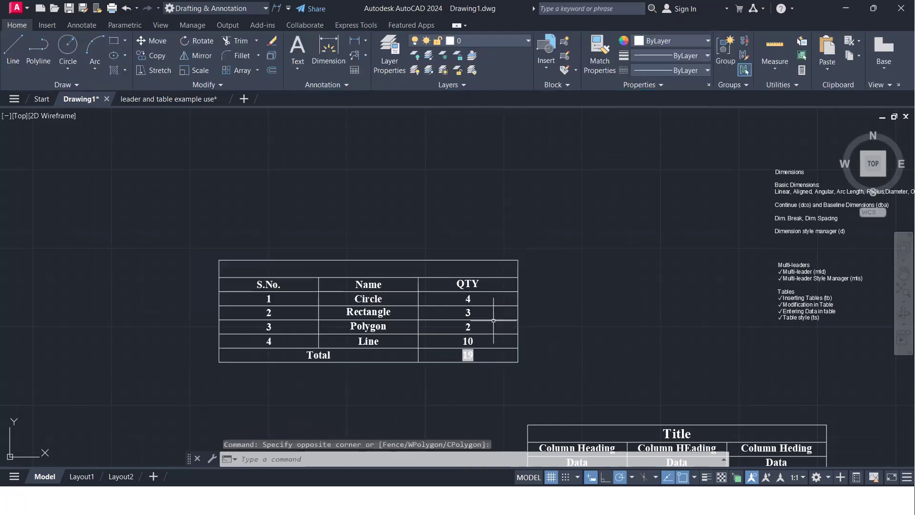
{"action": "scroll", "coordinate": [786, 312], "scroll_direction": "up", "scroll_amount": 4}
{"action": "scroll", "coordinate": [787, 310], "scroll_direction": "down", "scroll_amount": 4}
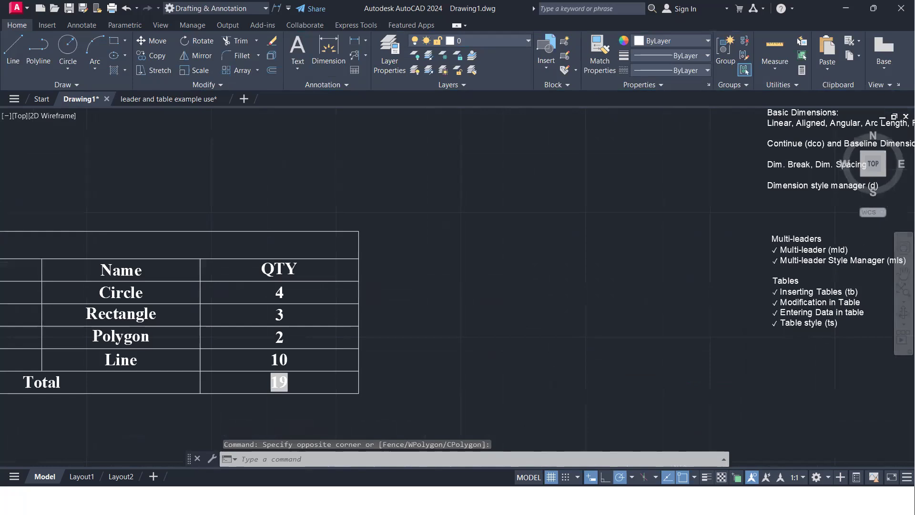
{"action": "scroll", "coordinate": [641, 328], "scroll_direction": "up", "scroll_amount": 2}
{"action": "scroll", "coordinate": [534, 364], "scroll_direction": "down", "scroll_amount": 2}
{"action": "left_click", "coordinate": [431, 360]}
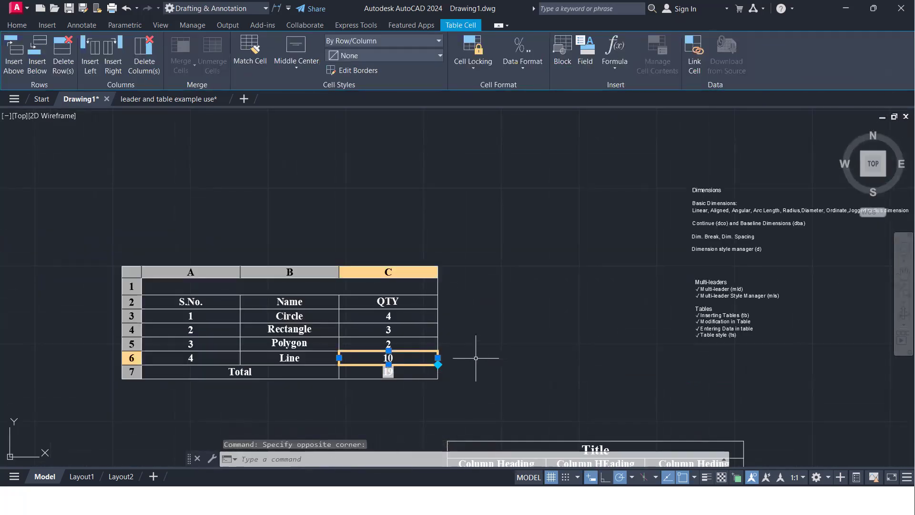
{"action": "left_click", "coordinate": [500, 343]}
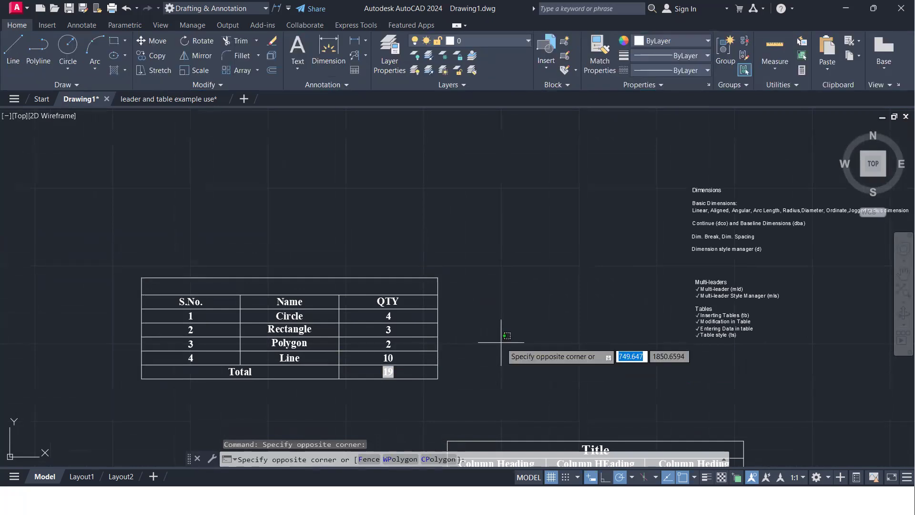
{"action": "left_click", "coordinate": [481, 267]}
Enter "Drawing Data" as the title in the empty top row of the quantity table.
{"action": "middle_click_drag", "start_coordinate": [487, 357], "coordinate": [579, 327]}
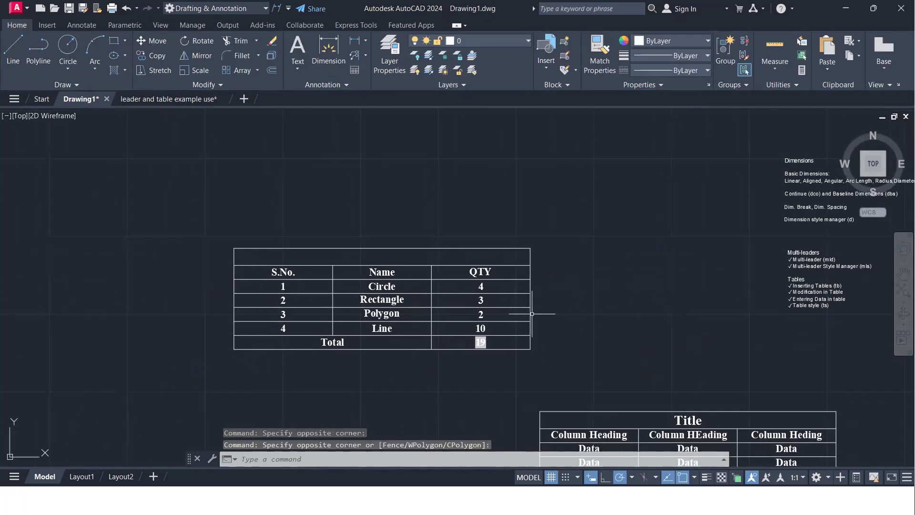
{"action": "double_click", "coordinate": [399, 256]}
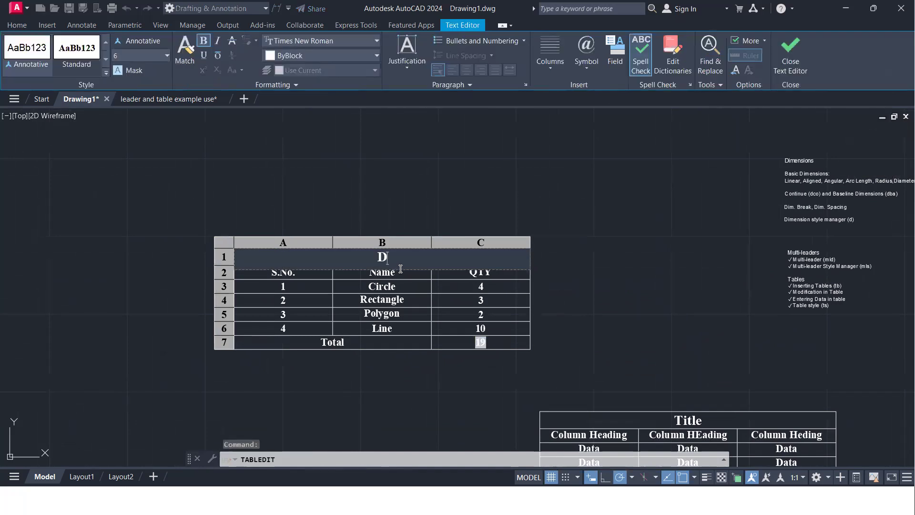
{"action": "type", "text": "Drawing"}
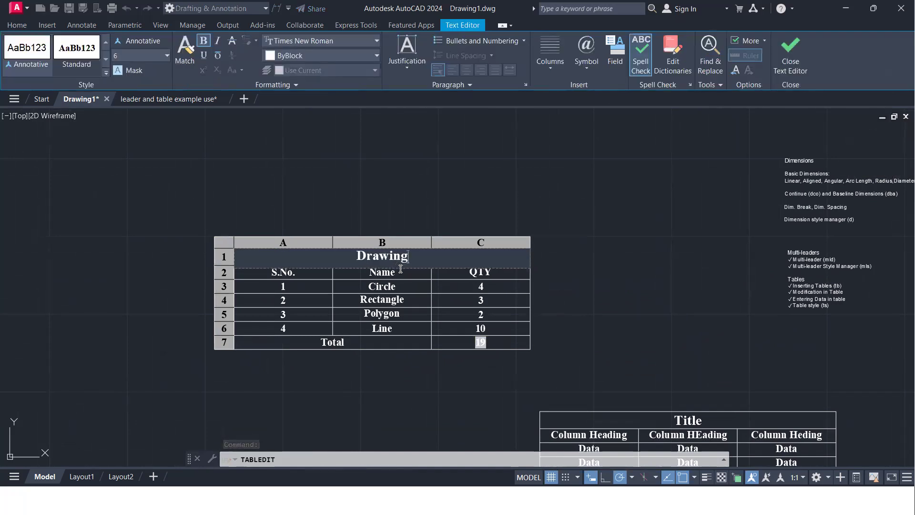
{"action": "type", "text": " Data"}
{"action": "key", "text": "Return"}
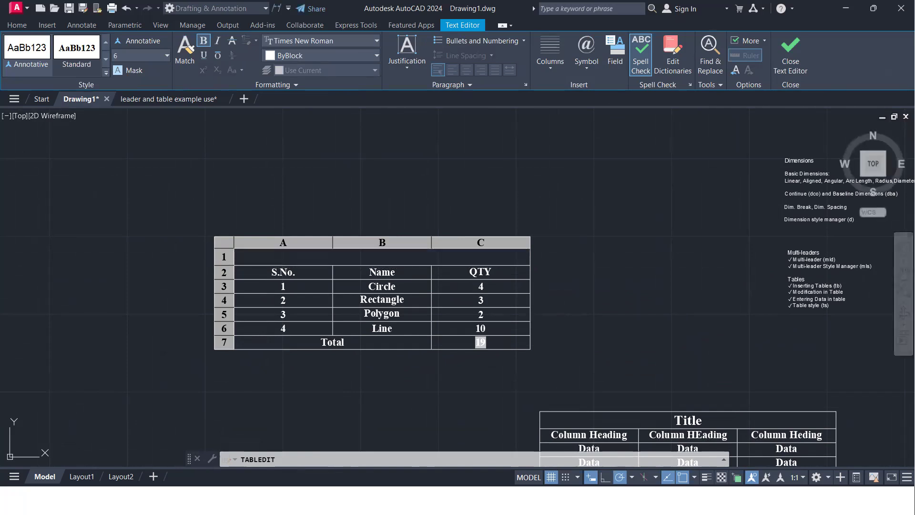
{"action": "key", "text": "Escape"}
Create a new table style named Table_Style, based on the Standard style, and continue to its settings.
{"action": "mouse_move", "coordinate": [581, 313]}
{"action": "middle_mouse_down"}
{"action": "mouse_move", "coordinate": [547, 296]}
{"action": "mouse_move", "coordinate": [503, 309]}
{"action": "middle_mouse_up"}
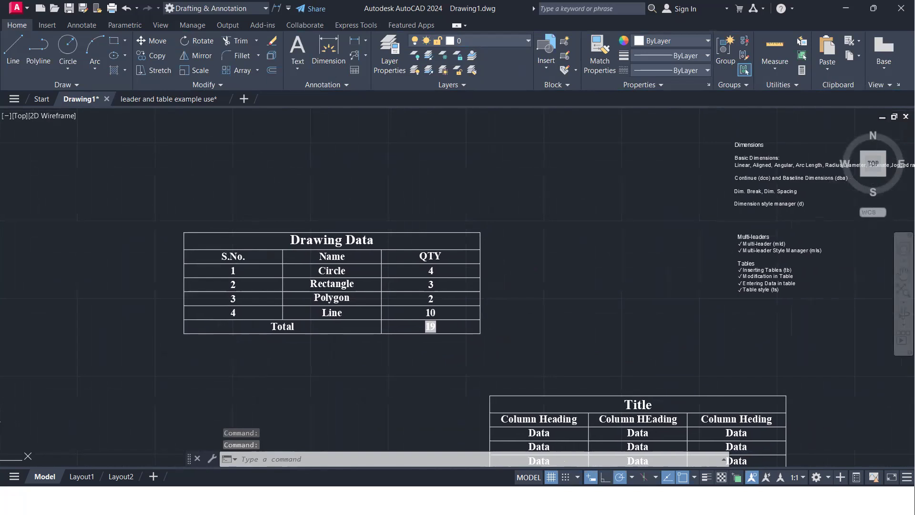
{"action": "scroll", "coordinate": [783, 300], "scroll_direction": "up", "scroll_amount": 5}
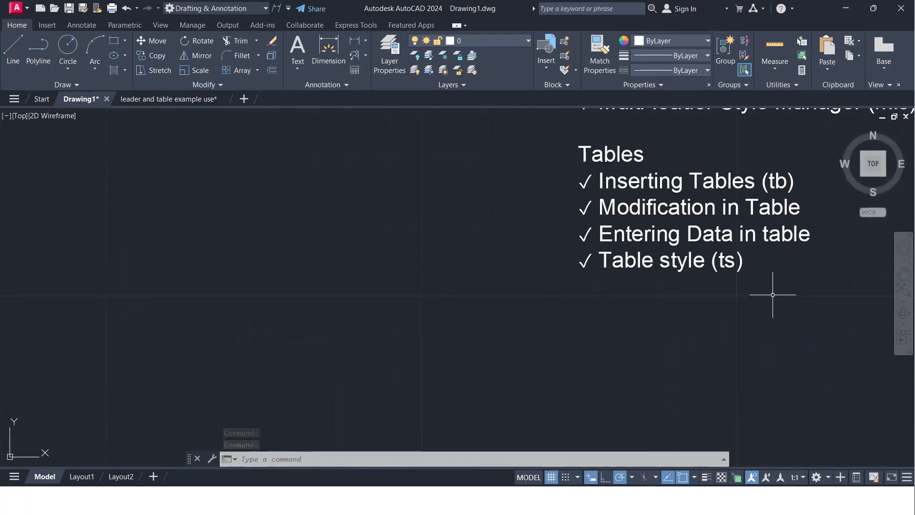
{"action": "type", "text": "ts"}
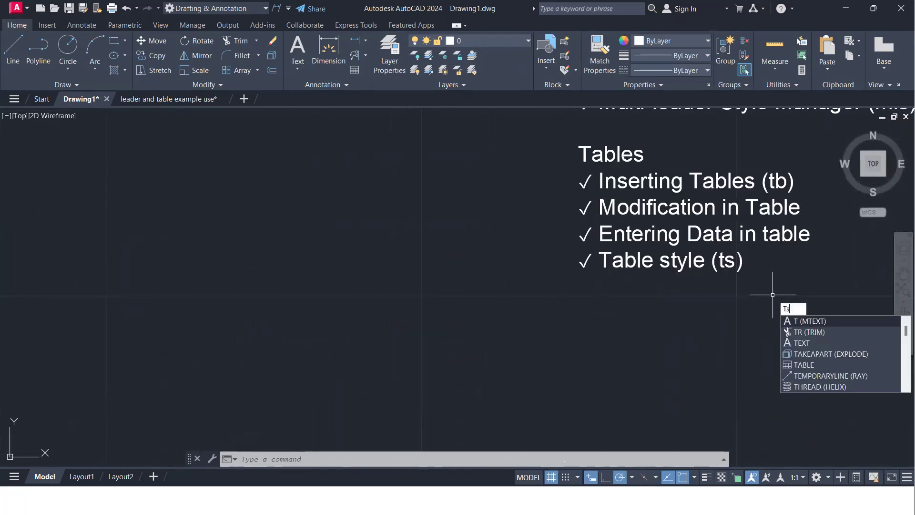
{"action": "key", "text": "Return"}
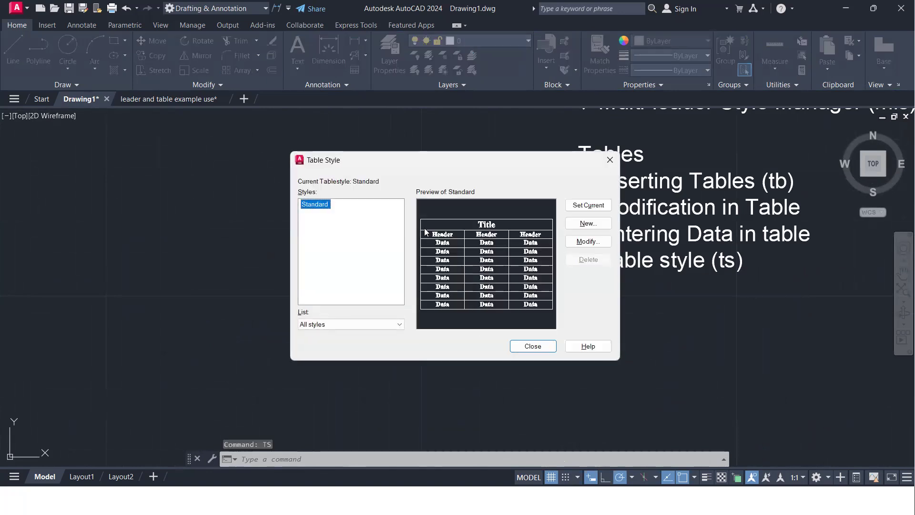
{"action": "left_click", "coordinate": [588, 223]}
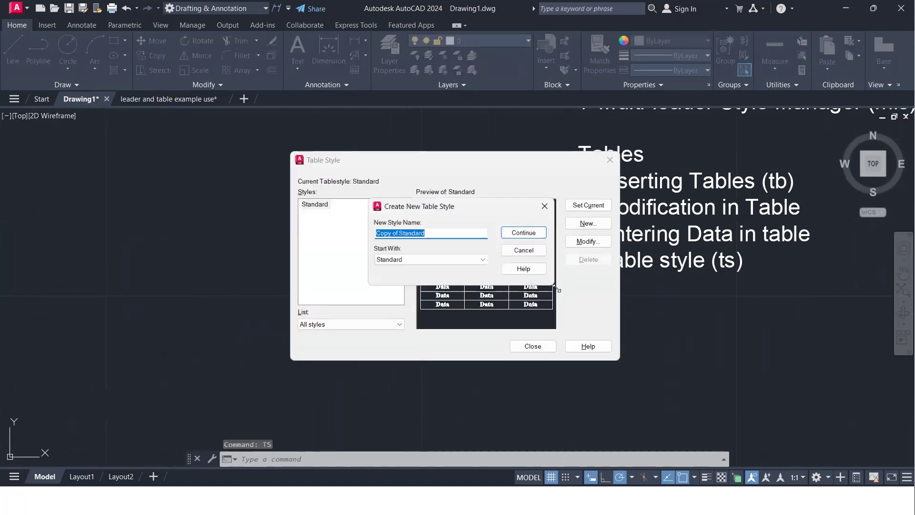
{"action": "type", "text": "Table_Style"}
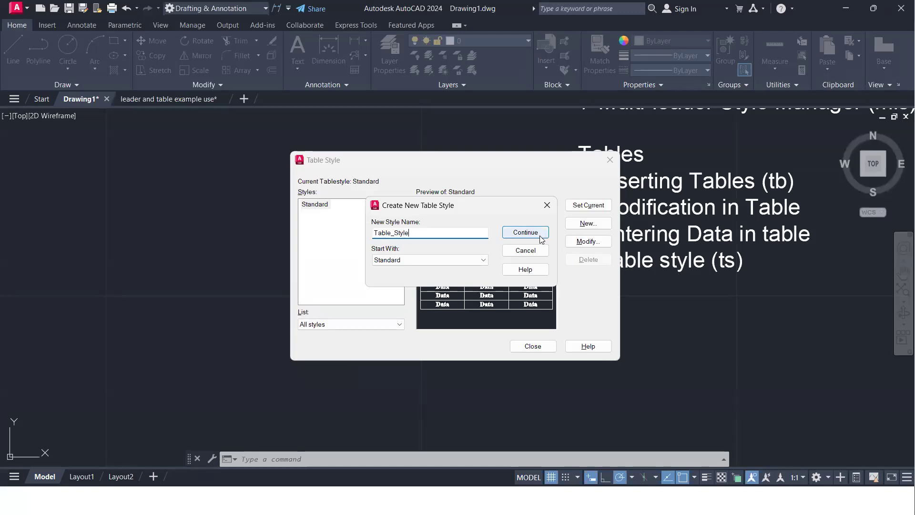
{"action": "left_click", "coordinate": [526, 233]}
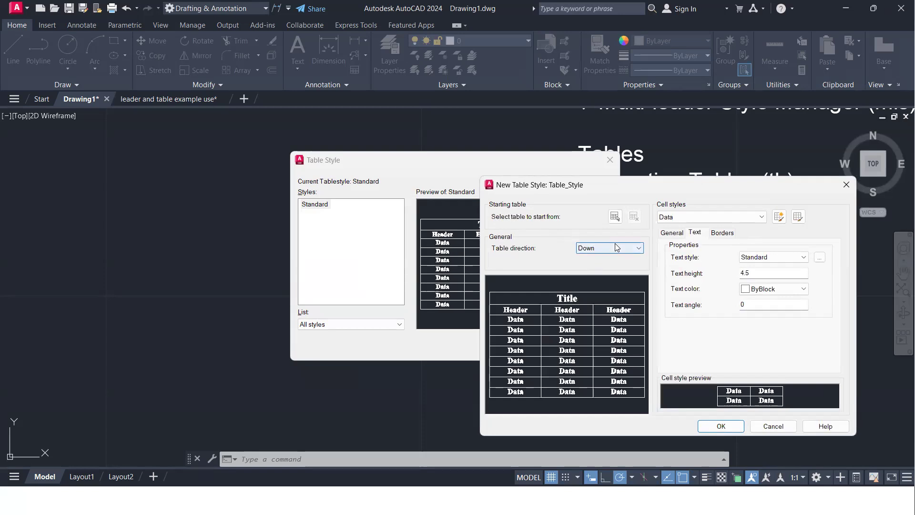
Set the Title cell style's text height to 12 and its text color to Red in Table_Style.
{"action": "left_click", "coordinate": [735, 218]}
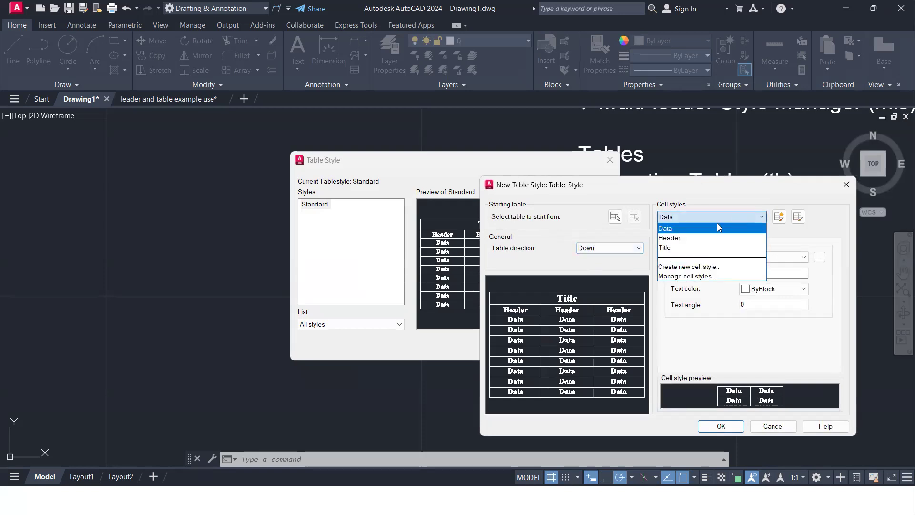
{"action": "left_click", "coordinate": [686, 247]}
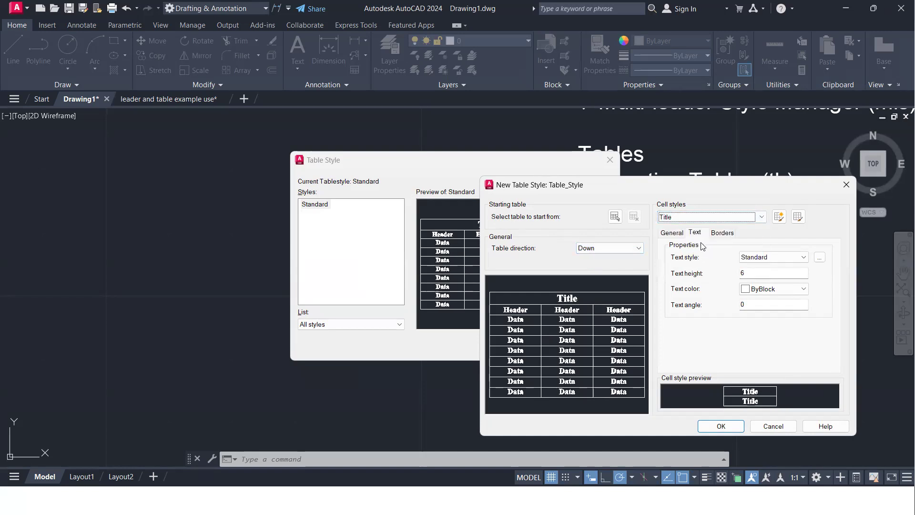
{"action": "left_click", "coordinate": [795, 272]}
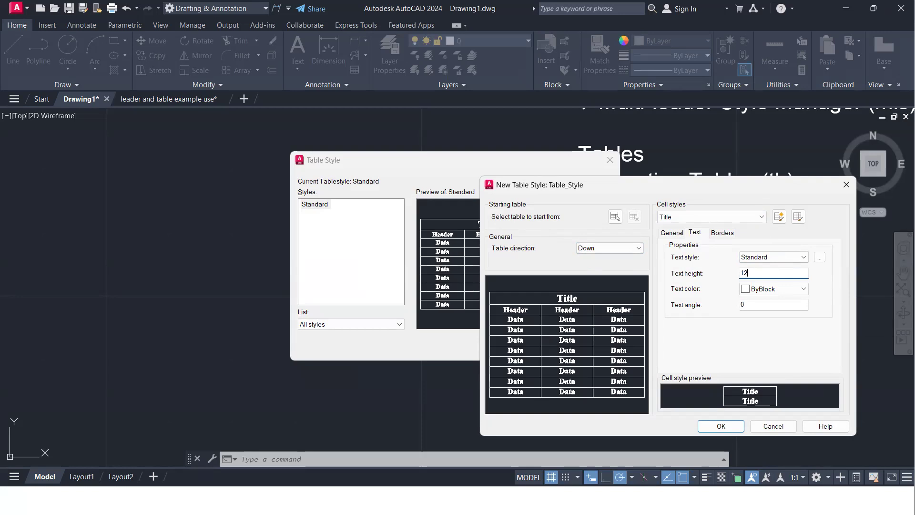
{"action": "left_click", "coordinate": [782, 289]}
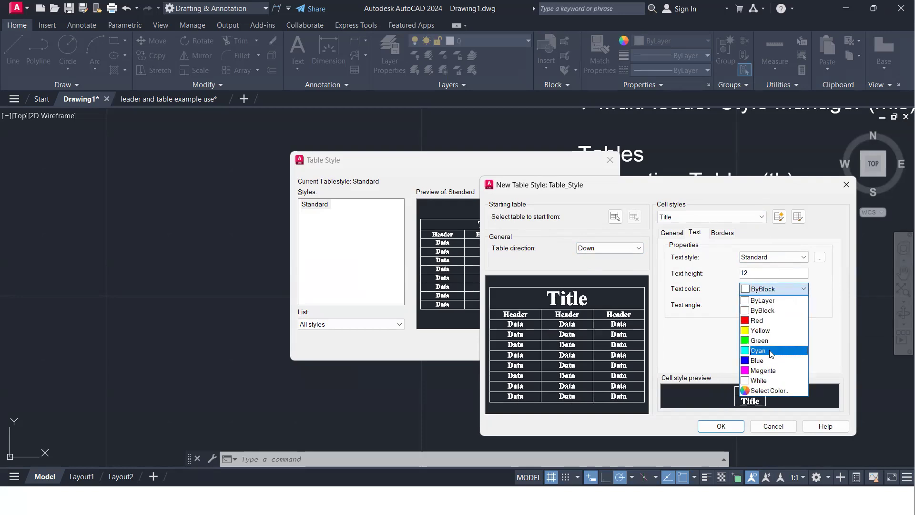
{"action": "left_click", "coordinate": [762, 320]}
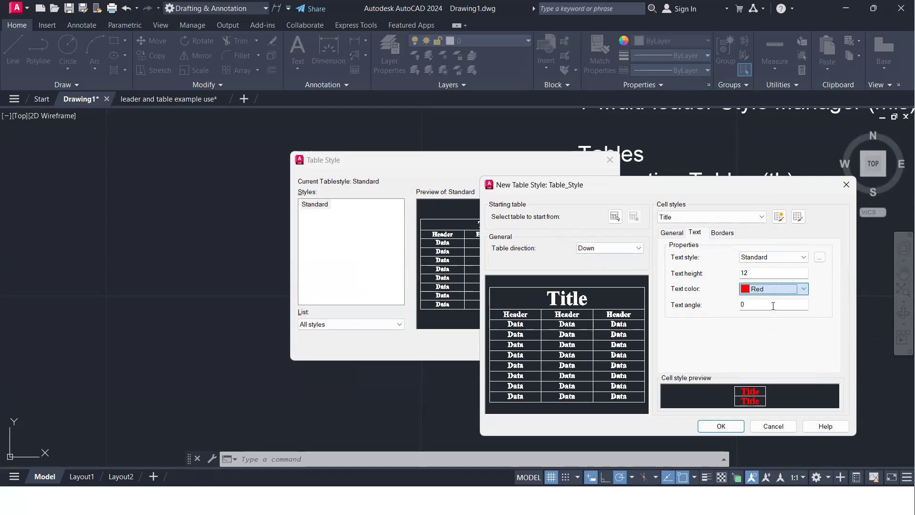
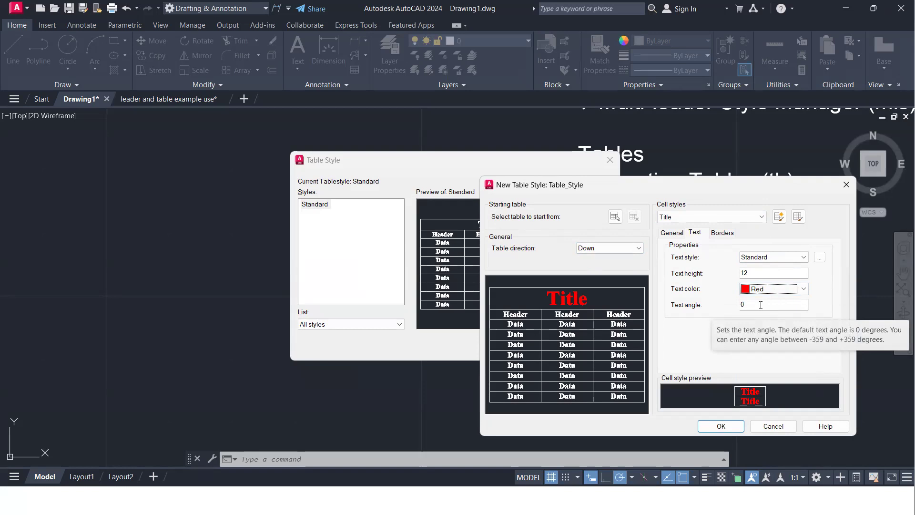
Set the fill color of the Title cell style to Yellow.
{"action": "left_click", "coordinate": [672, 234]}
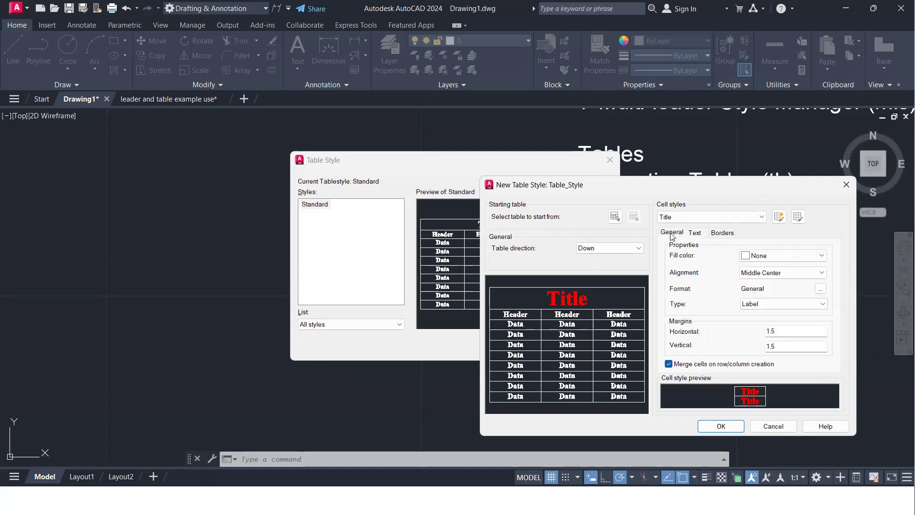
{"action": "left_click", "coordinate": [821, 260]}
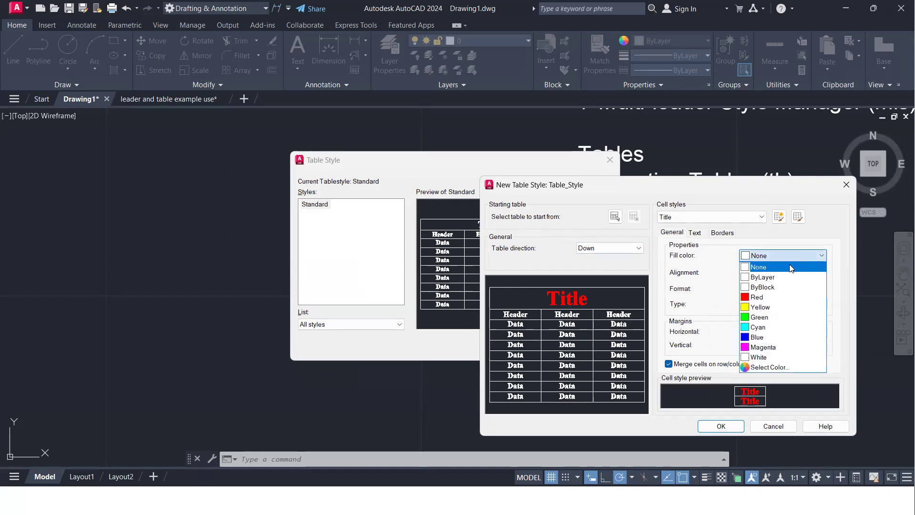
{"action": "left_click", "coordinate": [763, 306]}
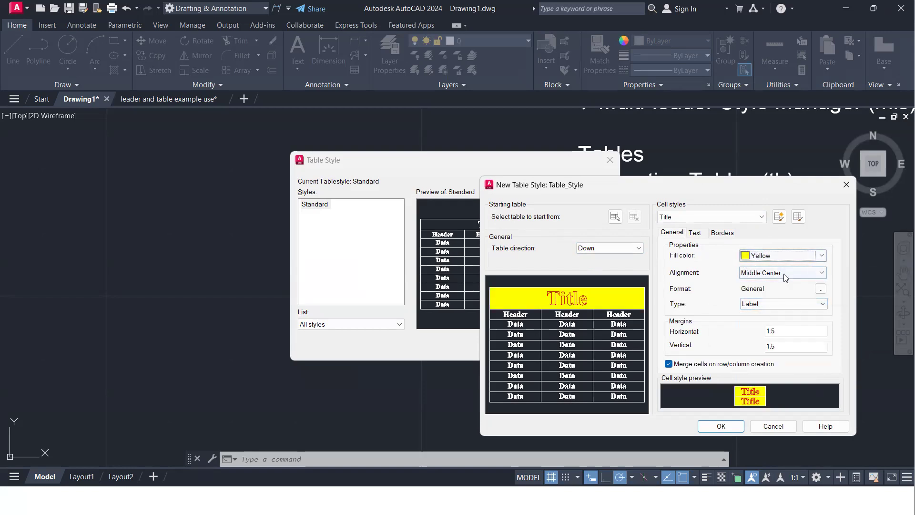
{"action": "left_click", "coordinate": [717, 234]}
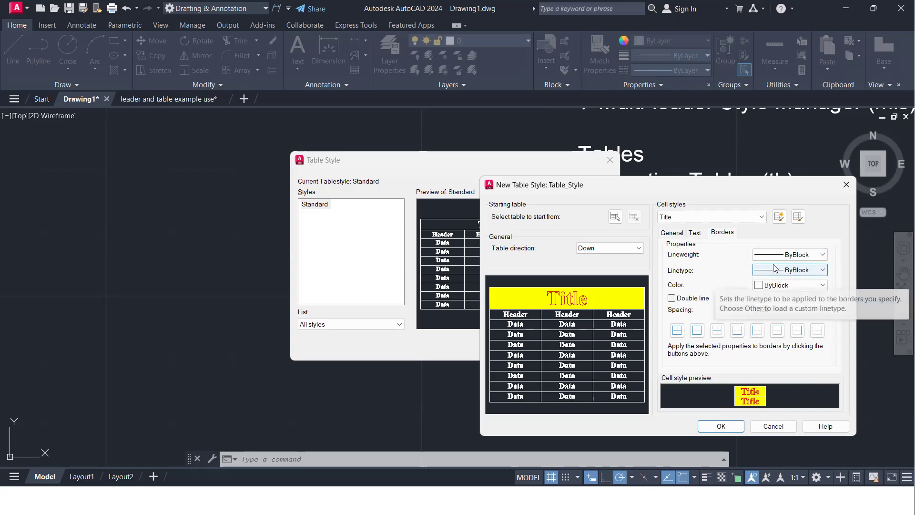
{"action": "left_click", "coordinate": [695, 233]}
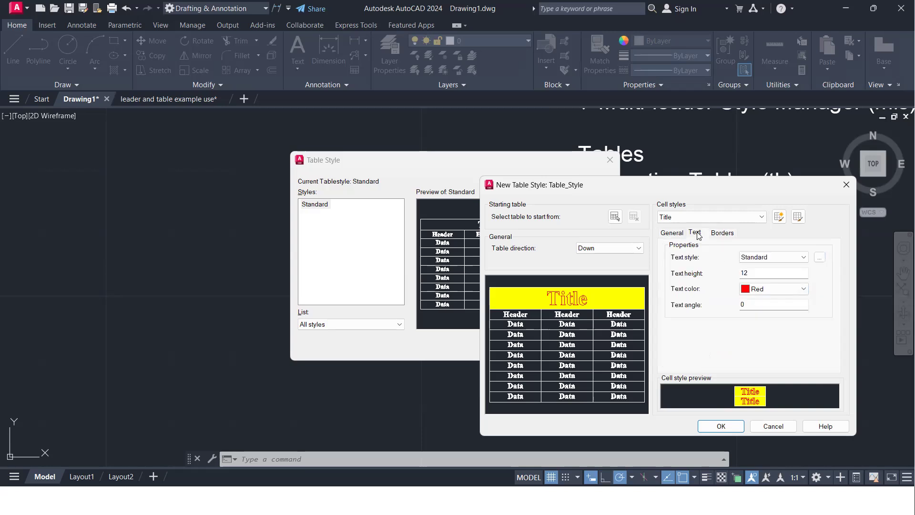
{"action": "left_click", "coordinate": [672, 234]}
Set the fill color of the Header cell style to Cyan in Table_Style.
{"action": "left_click", "coordinate": [694, 217]}
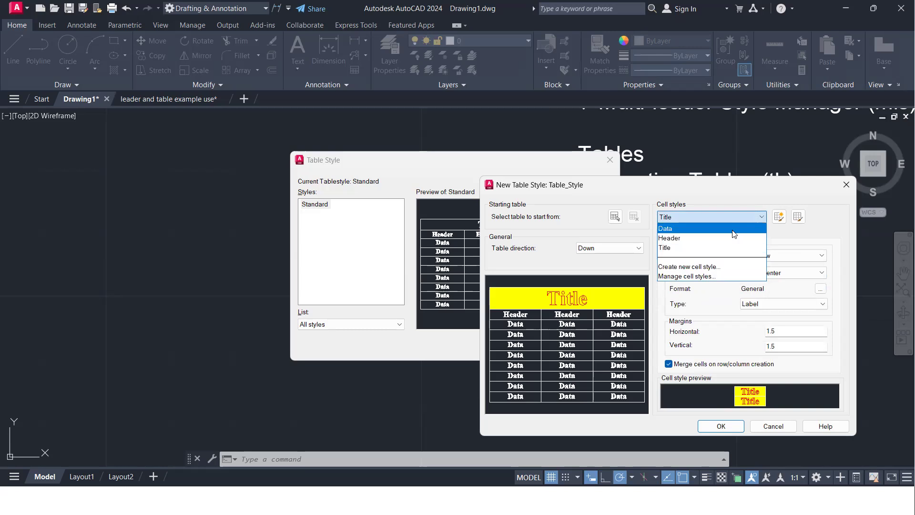
{"action": "left_click", "coordinate": [693, 238]}
{"action": "left_click", "coordinate": [768, 256]}
{"action": "left_click", "coordinate": [768, 255]}
{"action": "left_click", "coordinate": [768, 255]}
{"action": "left_click", "coordinate": [765, 327]}
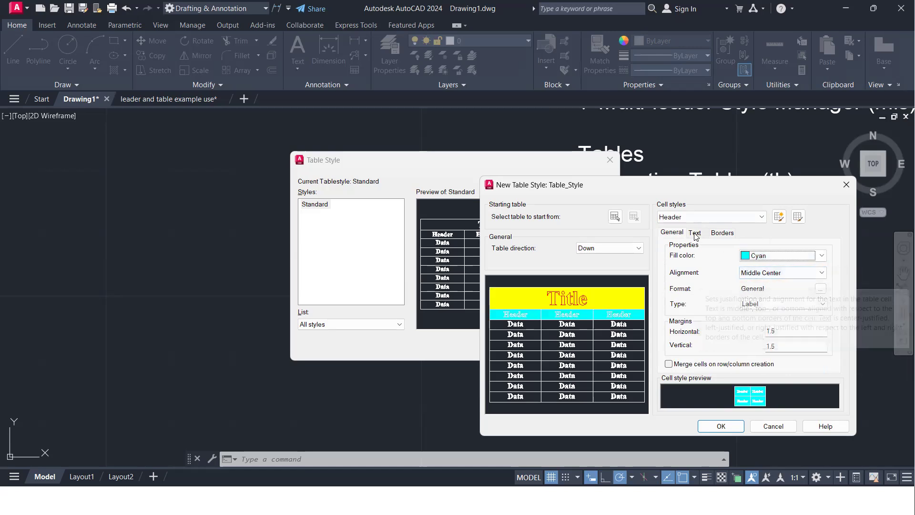
{"action": "left_click", "coordinate": [775, 273]}
{"action": "left_click", "coordinate": [776, 273]}
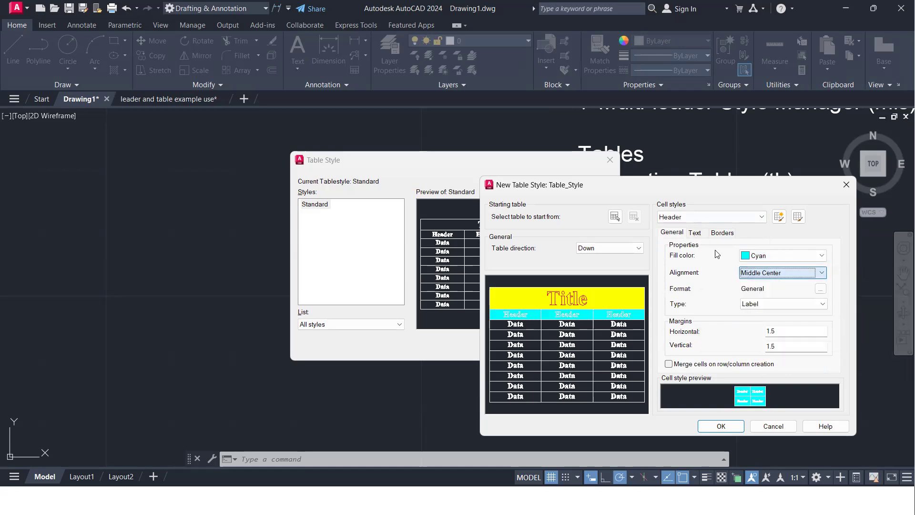
Set the Header cell style's text height to 10 and its text color to Magenta.
{"action": "left_click", "coordinate": [695, 233]}
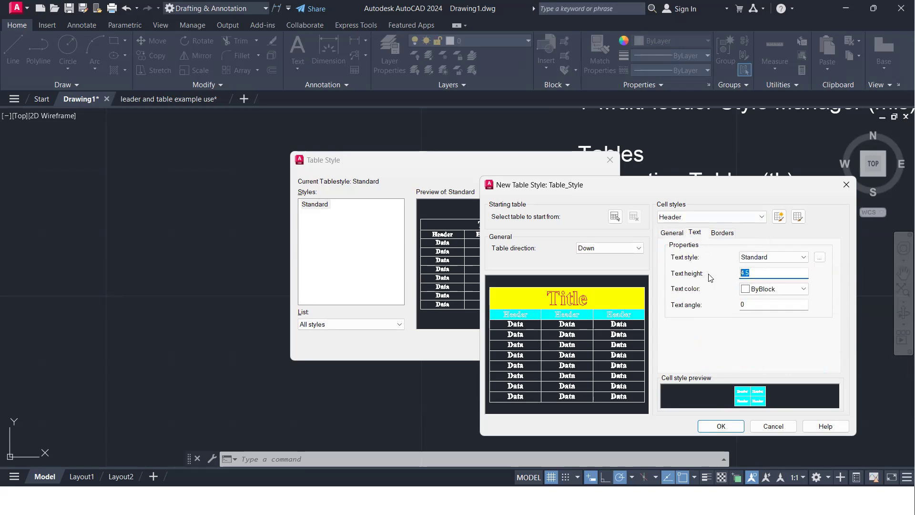
{"action": "left_click", "coordinate": [793, 291]}
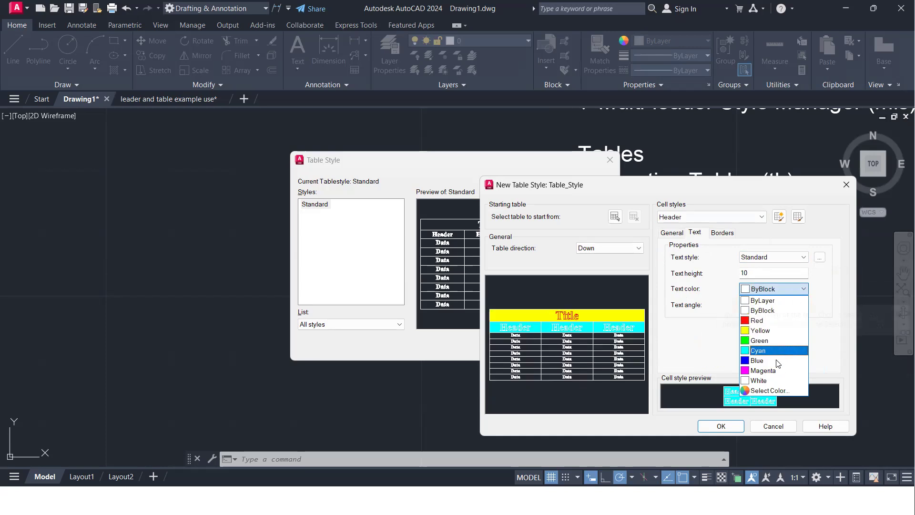
{"action": "left_click", "coordinate": [769, 371]}
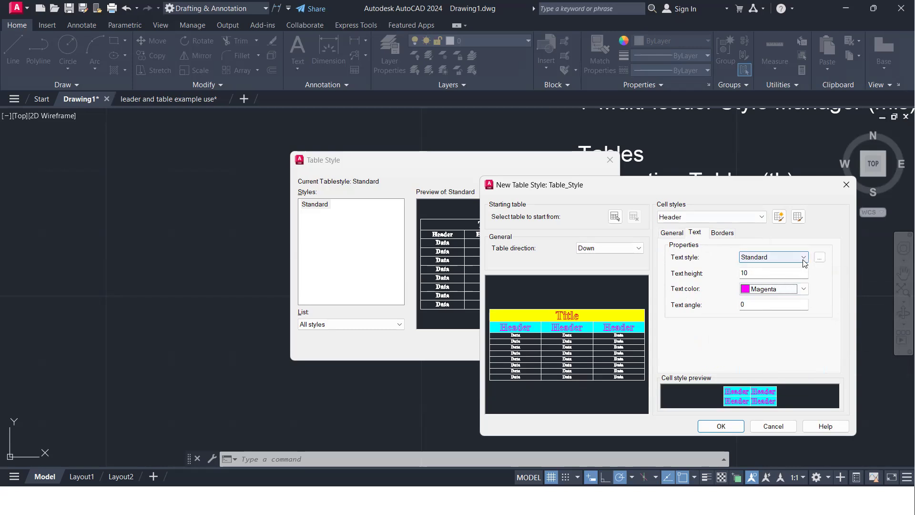
{"action": "left_click", "coordinate": [819, 259]}
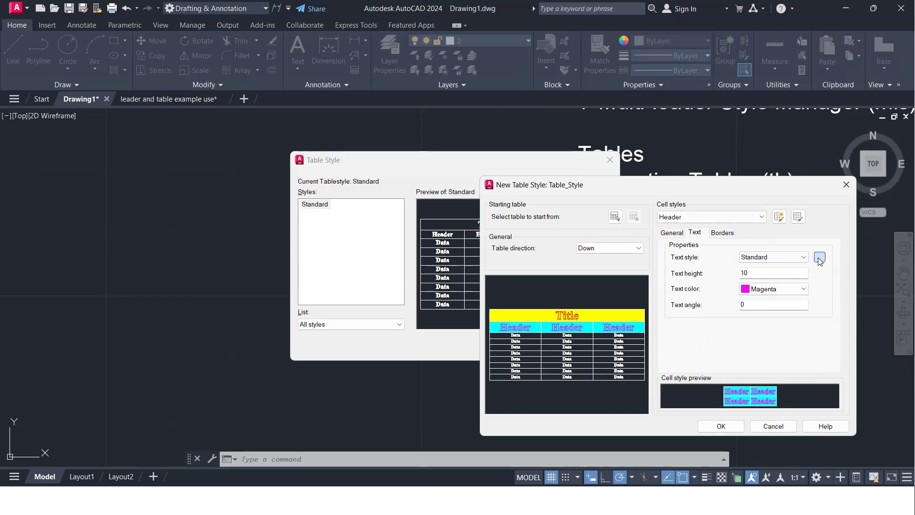
{"action": "left_click", "coordinate": [851, 196]}
{"action": "left_click", "coordinate": [720, 234]}
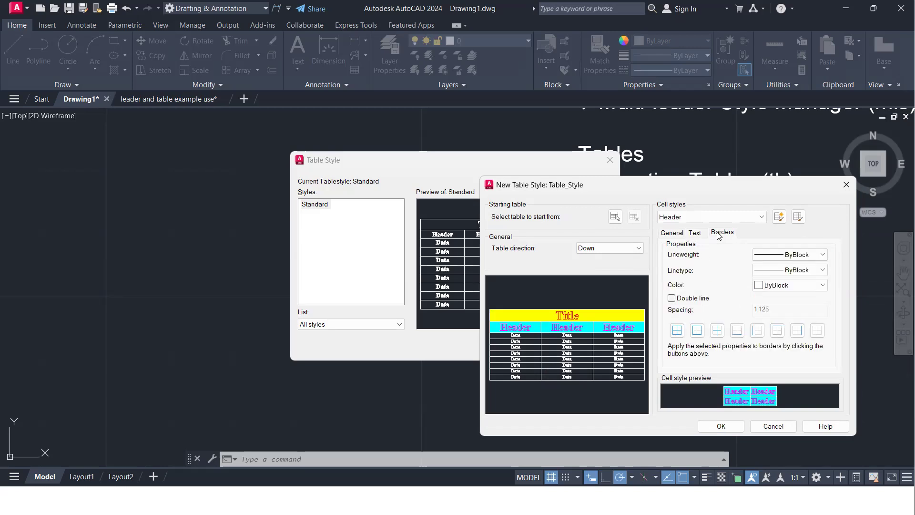
{"action": "left_click", "coordinate": [695, 233]}
Set the text height of the Data cell style to 8.
{"action": "left_click", "coordinate": [696, 216]}
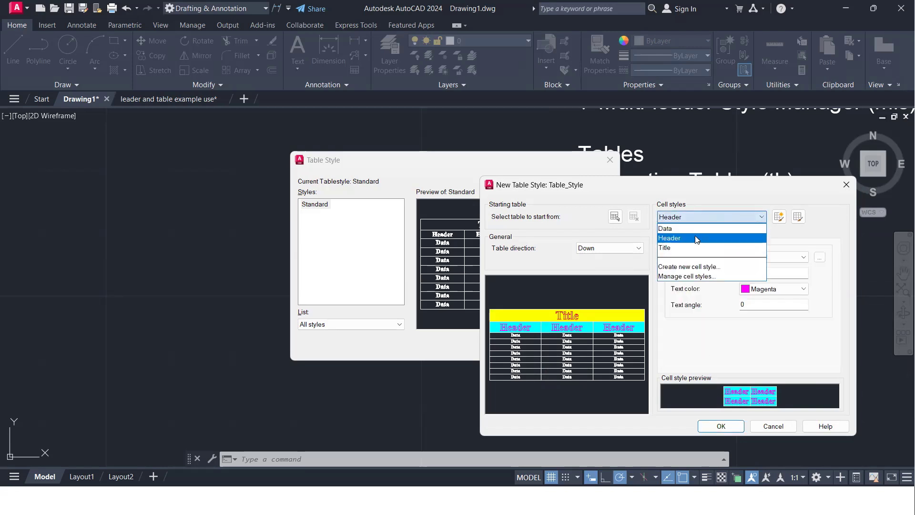
{"action": "left_click", "coordinate": [690, 228]}
{"action": "left_click_drag", "start_coordinate": [753, 272], "coordinate": [730, 272]}
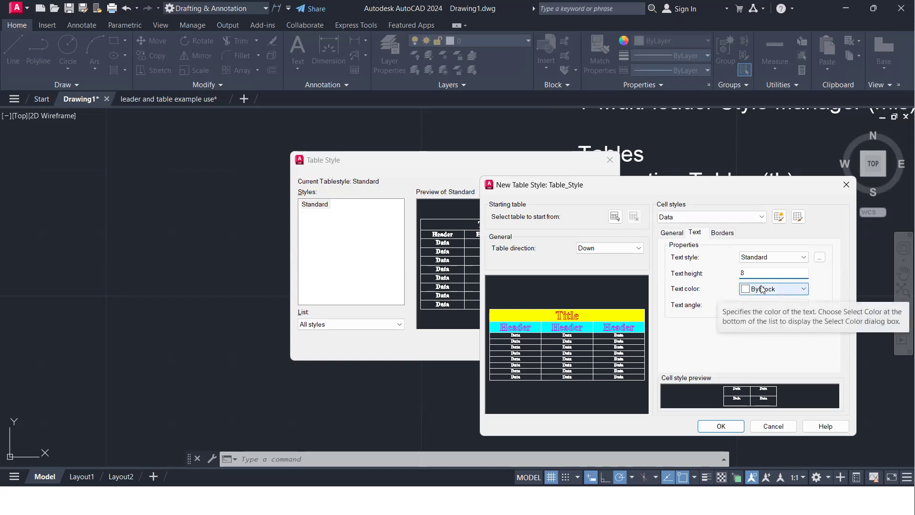
Set the Data cell style's alignment to Middle Center, then save Table_Style and close the table style manager.
{"action": "left_click", "coordinate": [674, 232]}
{"action": "left_click", "coordinate": [771, 273]}
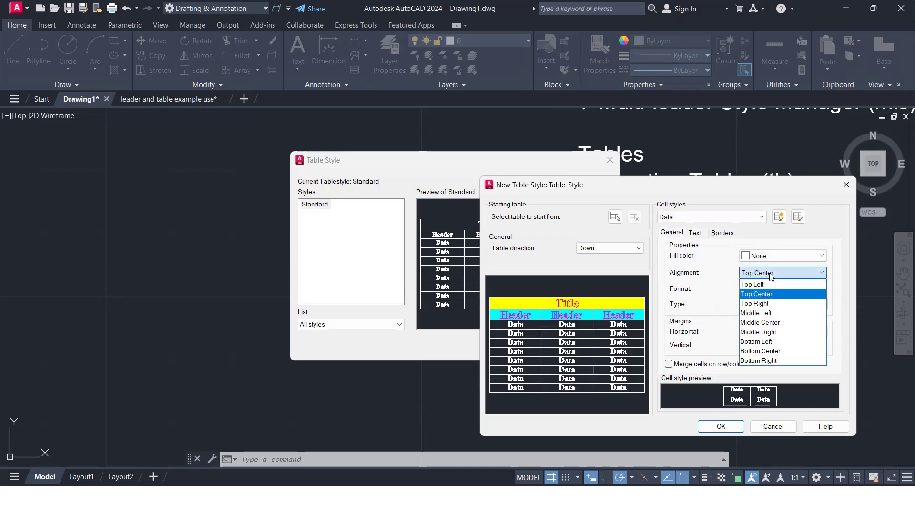
{"action": "left_click", "coordinate": [766, 332]}
{"action": "left_click", "coordinate": [768, 275]}
{"action": "left_click", "coordinate": [764, 322]}
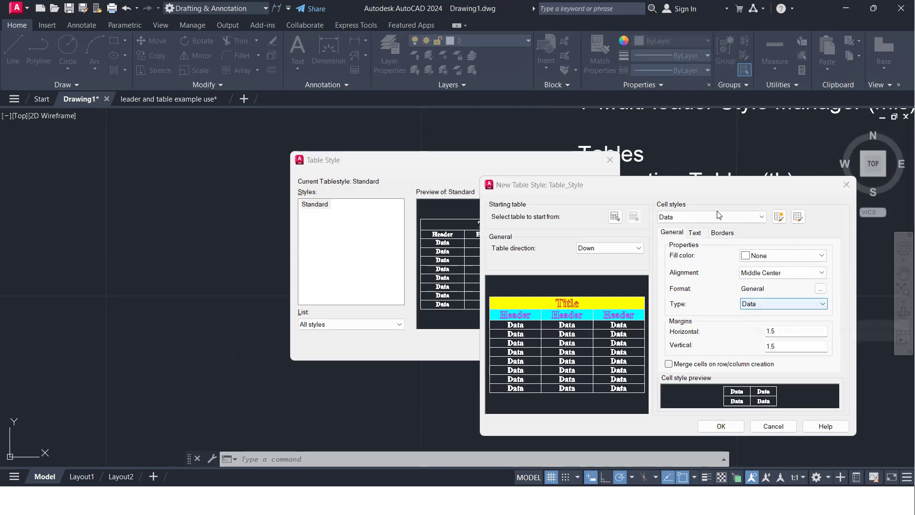
{"action": "left_click", "coordinate": [720, 426]}
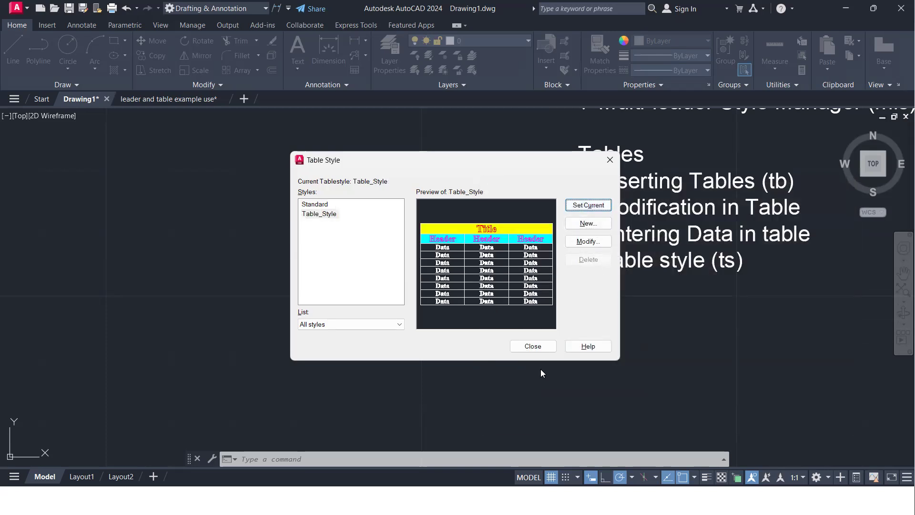
{"action": "left_click", "coordinate": [532, 346]}
Insert a three-column table with five data rows in Table_Style, placed above the existing Drawing Data table.
{"action": "scroll", "coordinate": [433, 327], "scroll_direction": "down", "scroll_amount": 5}
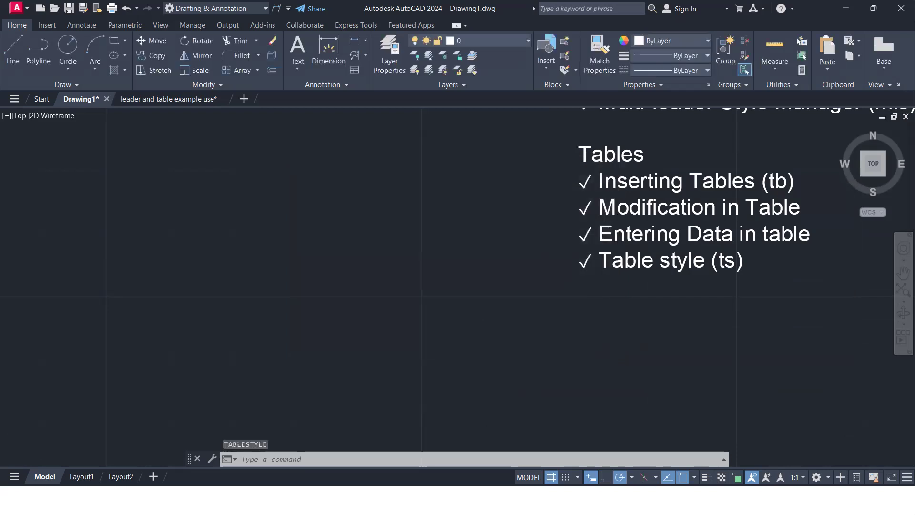
{"action": "left_click", "coordinate": [544, 308]}
{"action": "key", "text": "Escape"}
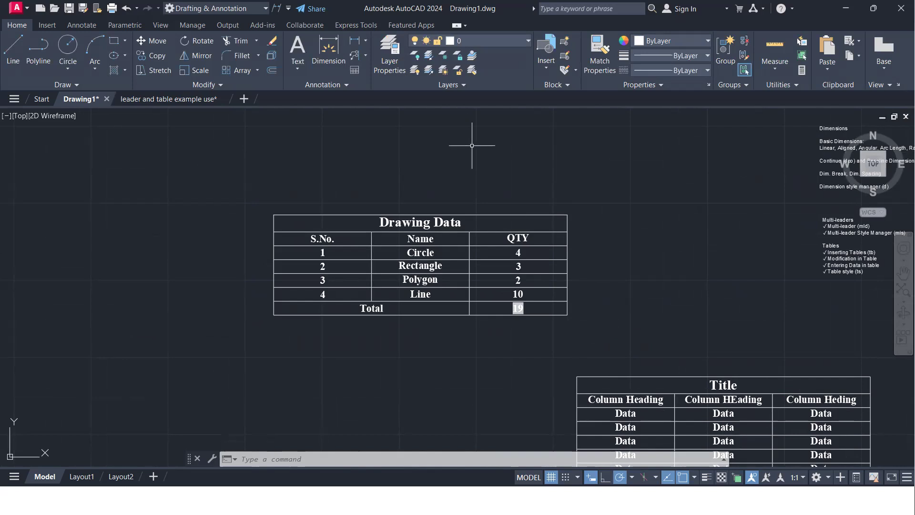
{"action": "type", "text": "tb"}
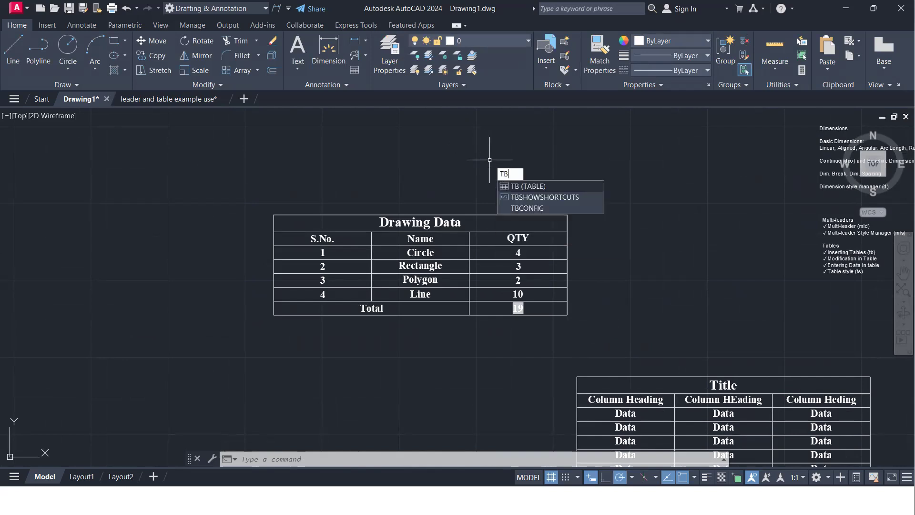
{"action": "key", "text": "Return"}
{"action": "left_click", "coordinate": [521, 377]}
{"action": "scroll", "coordinate": [378, 370], "scroll_direction": "down", "scroll_amount": 2}
{"action": "middle_click_drag", "start_coordinate": [356, 355], "coordinate": [490, 441]}
{"action": "left_click", "coordinate": [437, 213]}
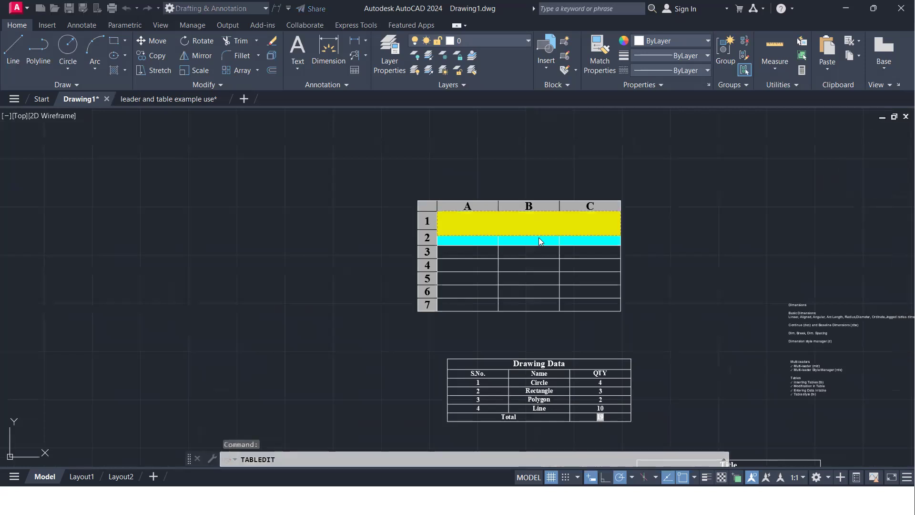
Enter "Drawing Data" as the title of the new table.
{"action": "type", "text": "Drwa"}
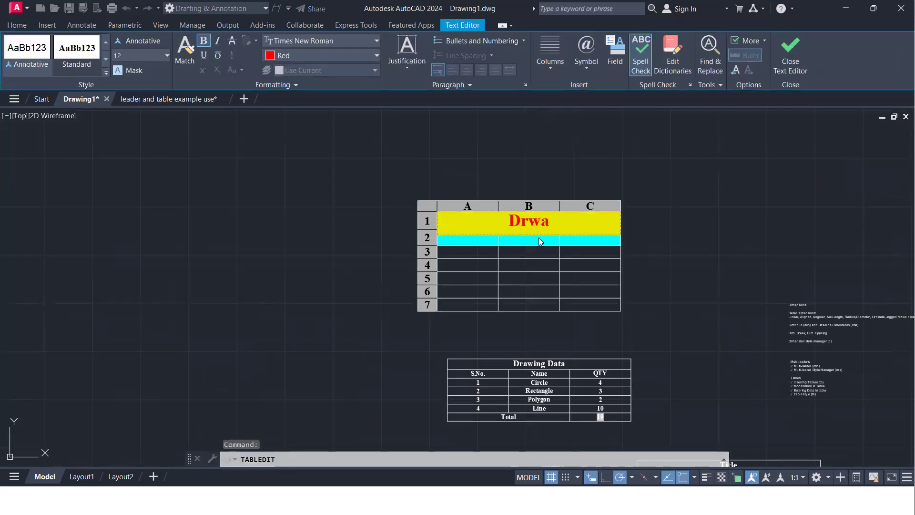
{"action": "type", "text": "wing "}
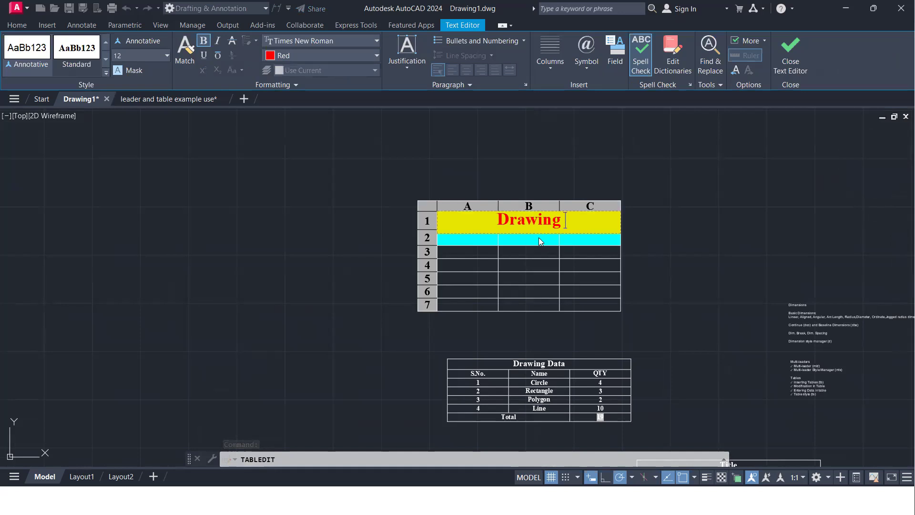
{"action": "type", "text": "Data"}
{"action": "key", "text": "Tab"}
Fill the new table's header row with S.No., Name and QTY and finish the text entry.
{"action": "type", "text": "S>"}
{"action": "key", "text": "BackSpace"}
{"action": "type", "text": "."}
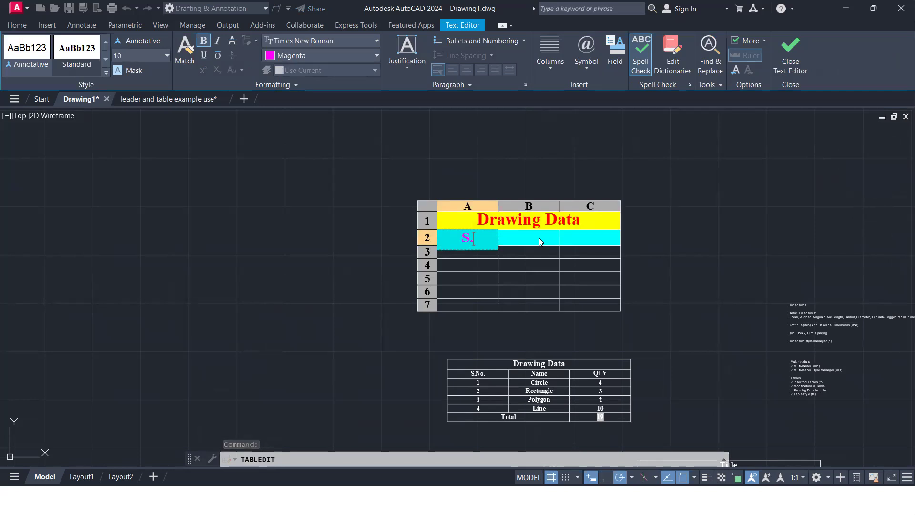
{"action": "type", "text": "No."}
{"action": "key", "text": "Tab"}
{"action": "type", "text": "Name"}
{"action": "key", "text": "Tab"}
{"action": "type", "text": "QTY"}
{"action": "key", "text": "Tab"}
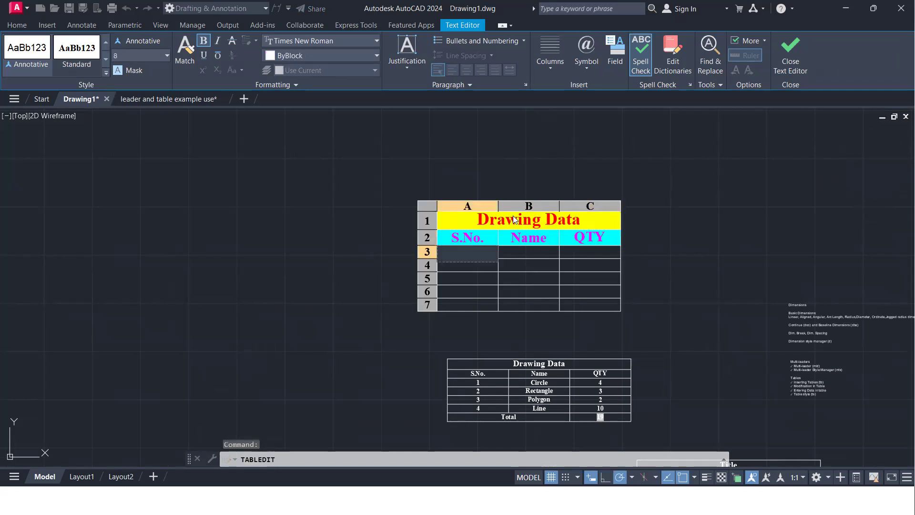
{"action": "left_click", "coordinate": [498, 208]}
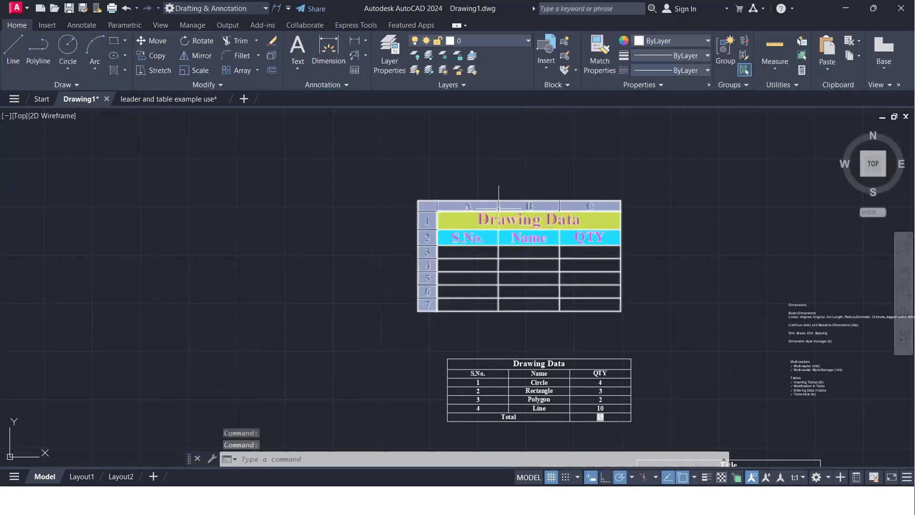
Widen the S.No. column of the new table and increase the height of row 3 by stretching the cell edges.
{"action": "left_click_drag", "start_coordinate": [497, 207], "coordinate": [500, 217]}
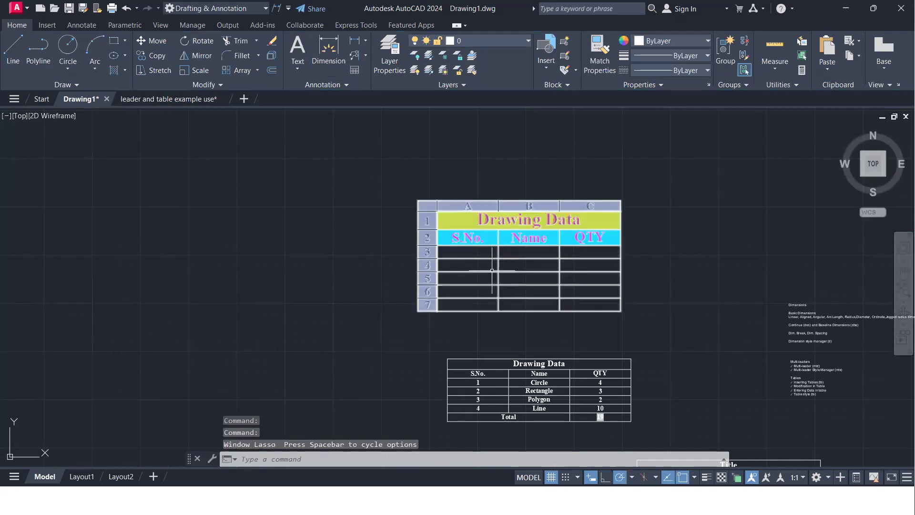
{"action": "scroll", "coordinate": [496, 268], "scroll_direction": "up", "scroll_amount": 4}
{"action": "left_click", "coordinate": [502, 242]}
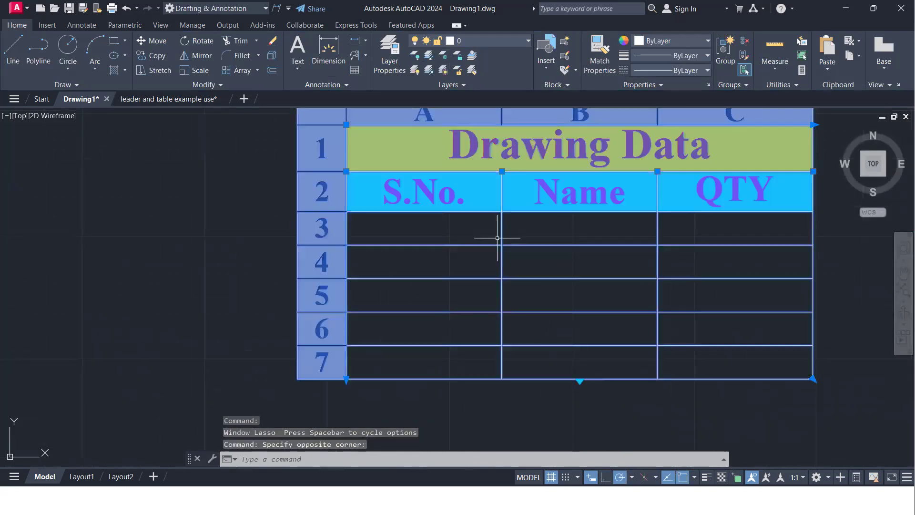
{"action": "left_click", "coordinate": [494, 242]}
{"action": "left_click", "coordinate": [501, 227]}
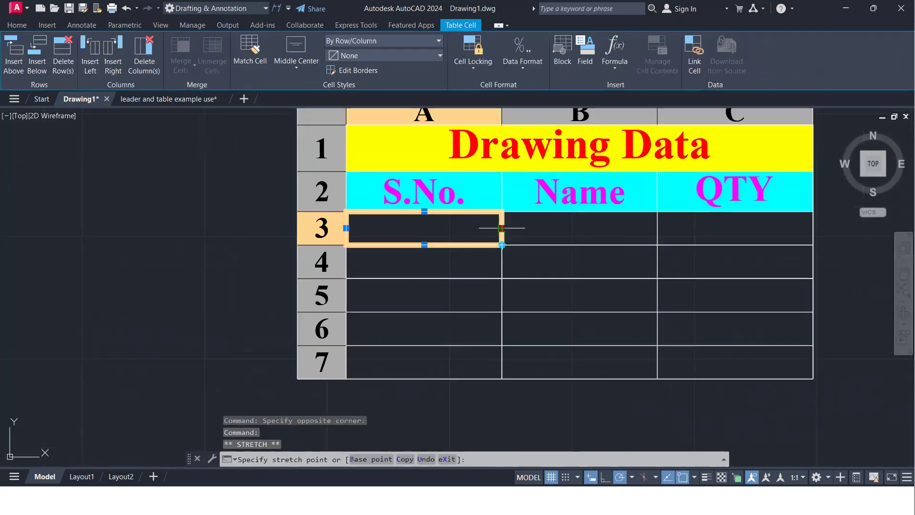
{"action": "left_click", "coordinate": [544, 227]}
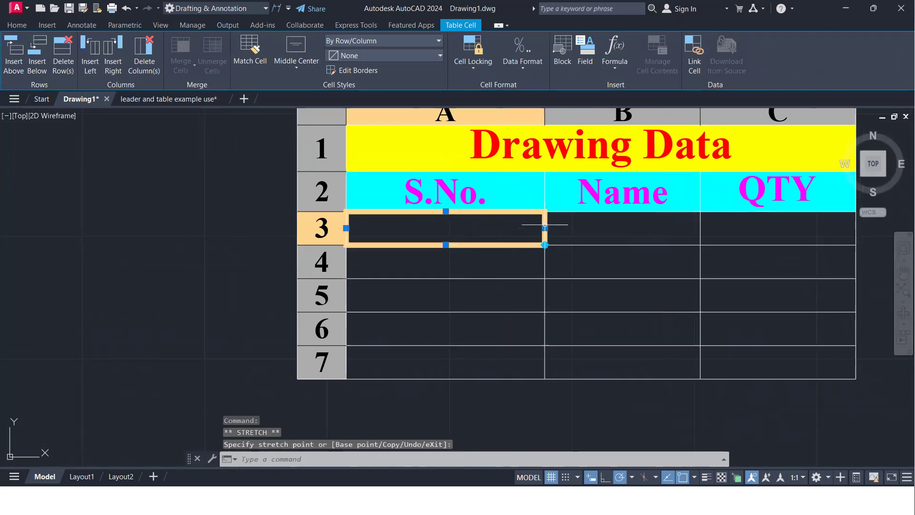
{"action": "left_click", "coordinate": [701, 231]}
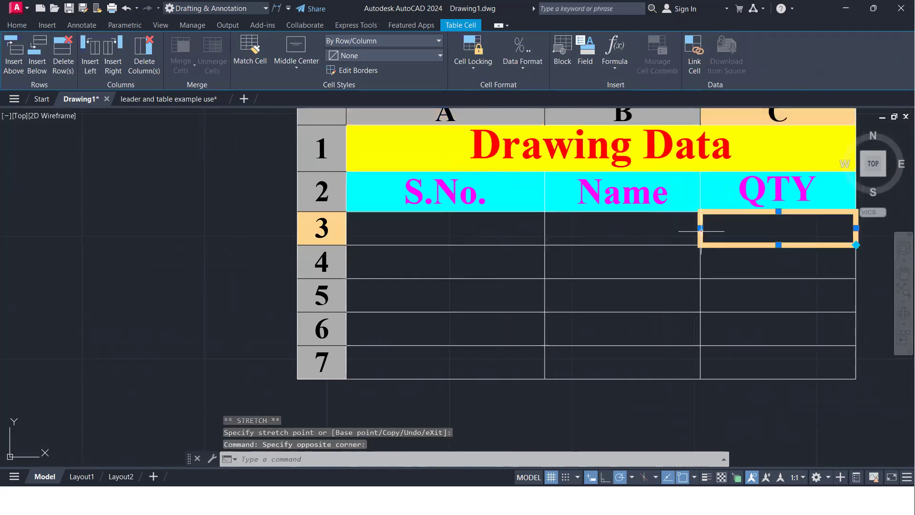
{"action": "left_click", "coordinate": [778, 245]}
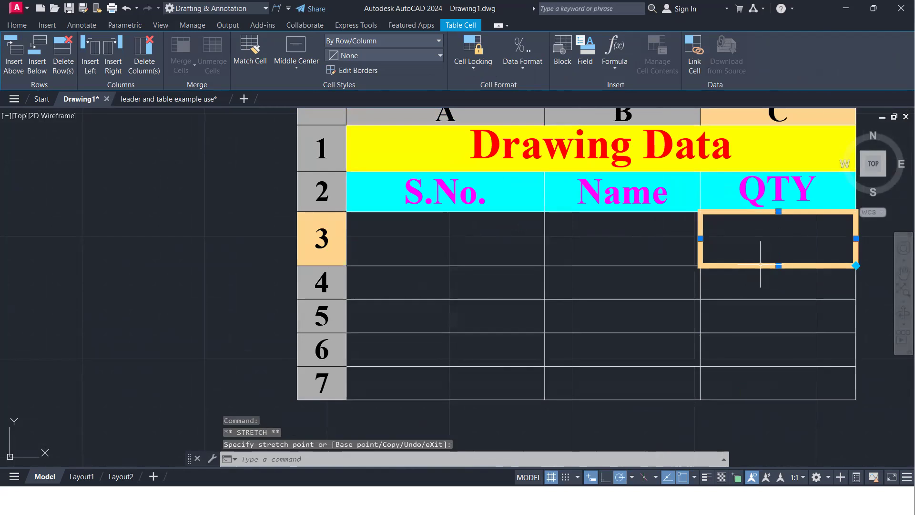
Resize the QTY column by stretching its left edge inward and its right edge outward to make it the widest column.
{"action": "scroll", "coordinate": [731, 267], "scroll_direction": "down", "scroll_amount": 2}
{"action": "middle_click_drag", "start_coordinate": [722, 267], "coordinate": [606, 267]}
{"action": "scroll", "coordinate": [608, 267], "scroll_direction": "up", "scroll_amount": 1}
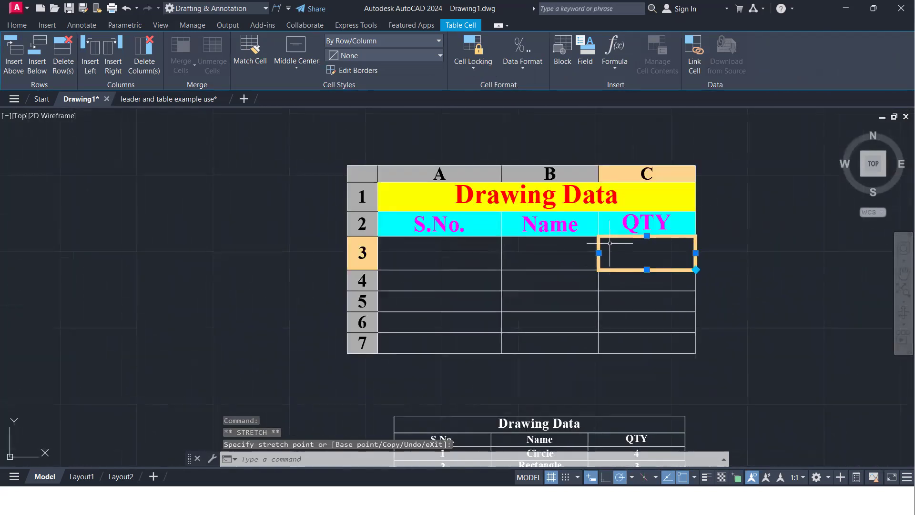
{"action": "left_click", "coordinate": [598, 253]}
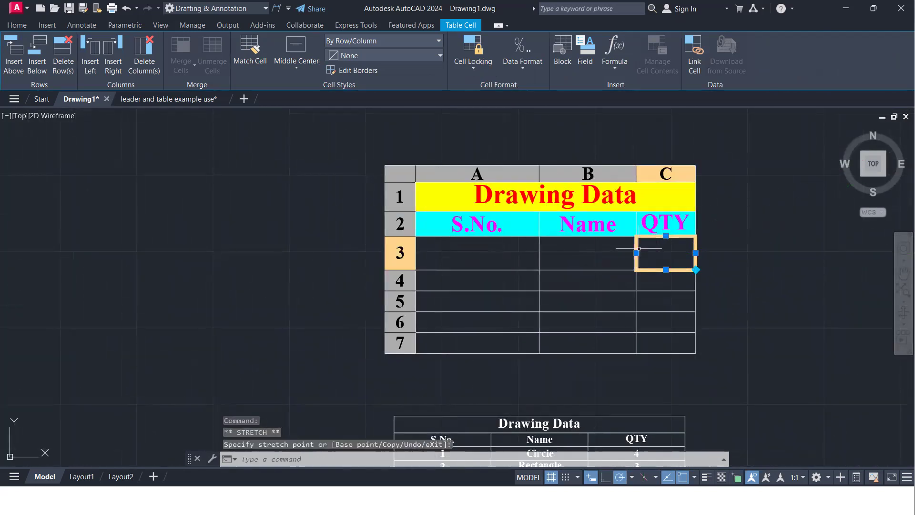
{"action": "left_click", "coordinate": [696, 252]}
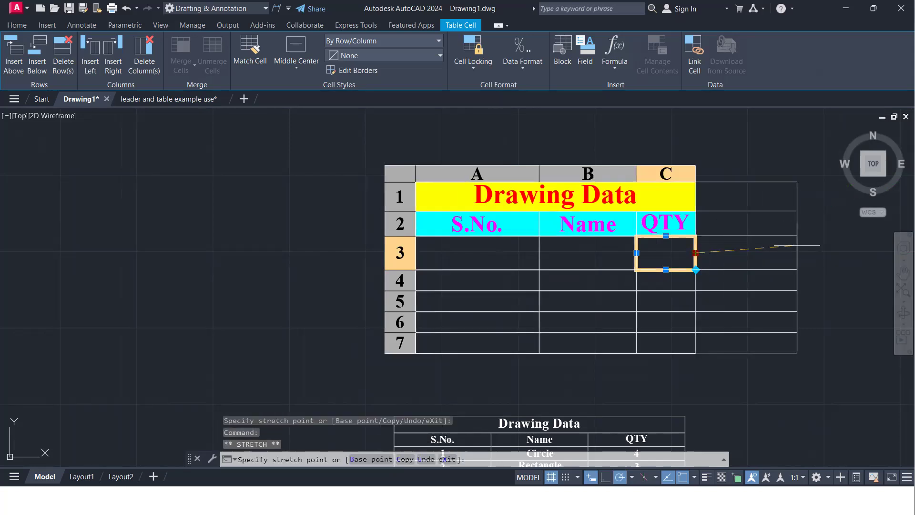
{"action": "left_click", "coordinate": [812, 252]}
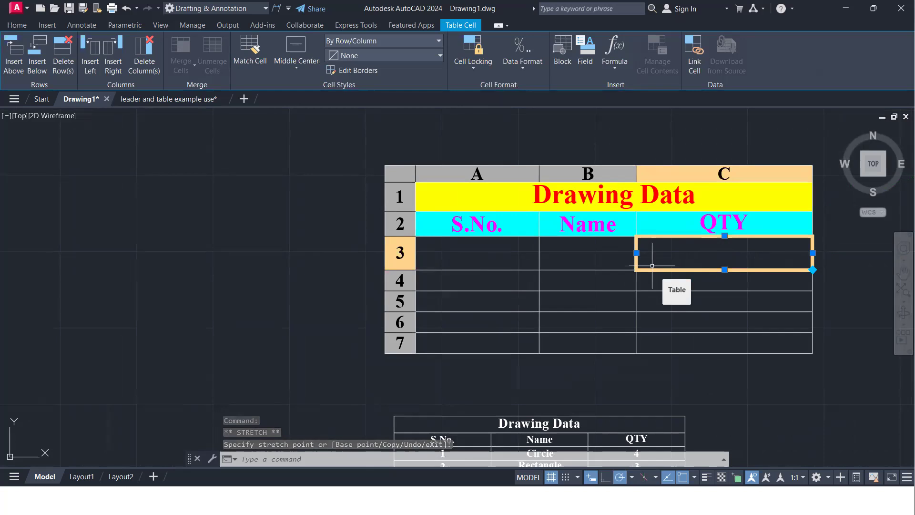
{"action": "scroll", "coordinate": [652, 265], "scroll_direction": "down", "scroll_amount": 2}
{"action": "scroll", "coordinate": [379, 324], "scroll_direction": "down", "scroll_amount": 4}
{"action": "scroll", "coordinate": [443, 299], "scroll_direction": "up", "scroll_amount": 4}
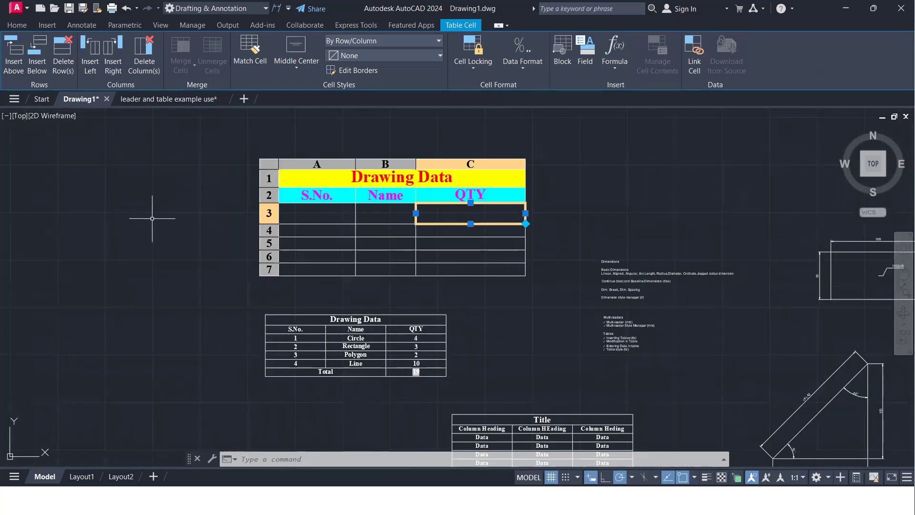
Switch to the "leader and table example use" drawing and examine the numbered leaders on the crank assembly's sectional view.
{"action": "left_click", "coordinate": [167, 100]}
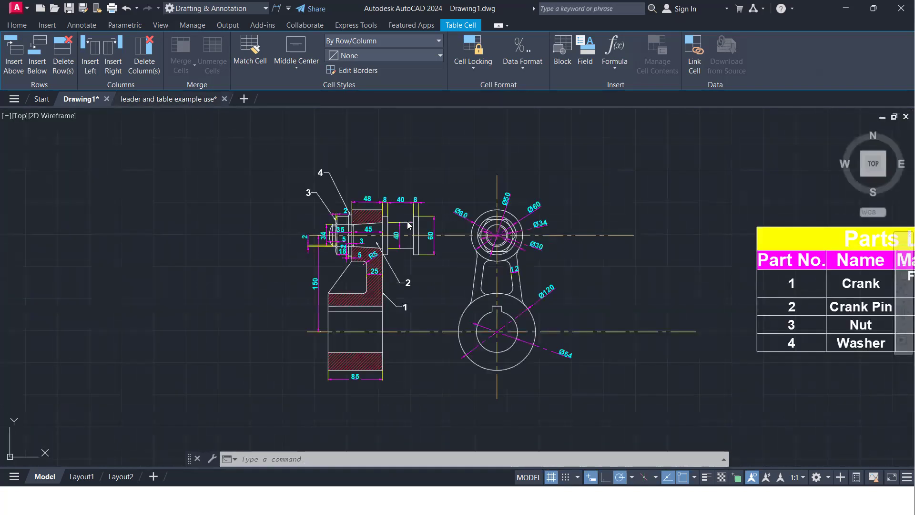
{"action": "middle_click_drag", "start_coordinate": [383, 304], "coordinate": [379, 305]}
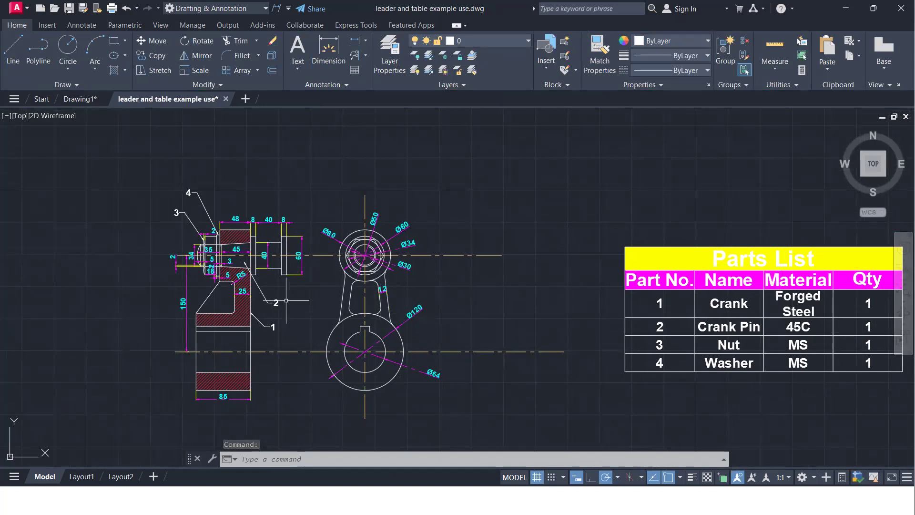
{"action": "scroll", "coordinate": [320, 327], "scroll_direction": "up", "scroll_amount": 4}
{"action": "mouse_move", "coordinate": [302, 317]}
{"action": "middle_mouse_down"}
{"action": "mouse_move", "coordinate": [274, 302]}
{"action": "mouse_move", "coordinate": [398, 324]}
{"action": "middle_mouse_up"}
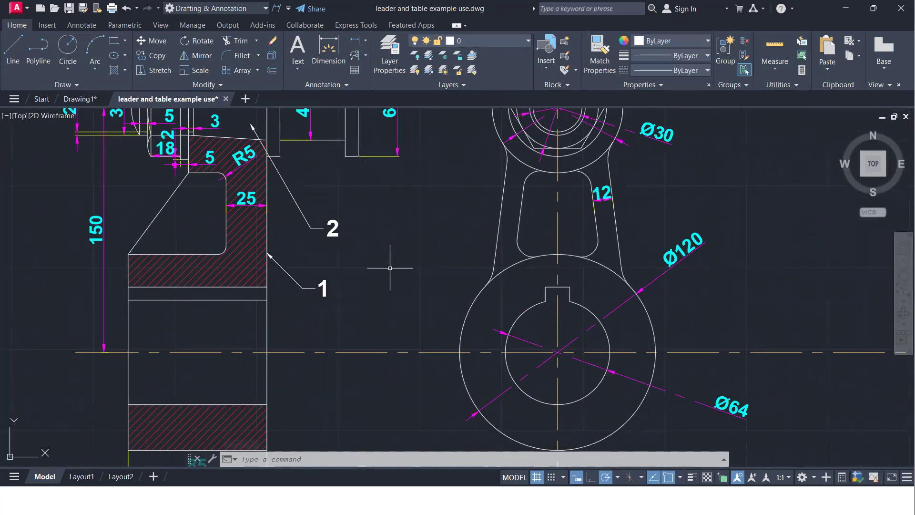
{"action": "scroll", "coordinate": [390, 279], "scroll_direction": "down", "scroll_amount": 4}
{"action": "scroll", "coordinate": [356, 231], "scroll_direction": "up", "scroll_amount": 4}
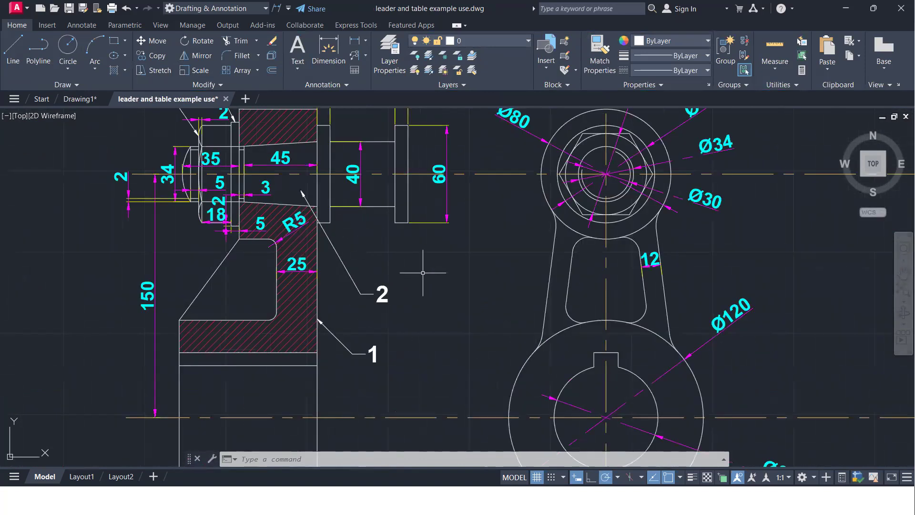
{"action": "scroll", "coordinate": [444, 289], "scroll_direction": "down", "scroll_amount": 4}
{"action": "middle_click_drag", "start_coordinate": [486, 305], "coordinate": [325, 311]}
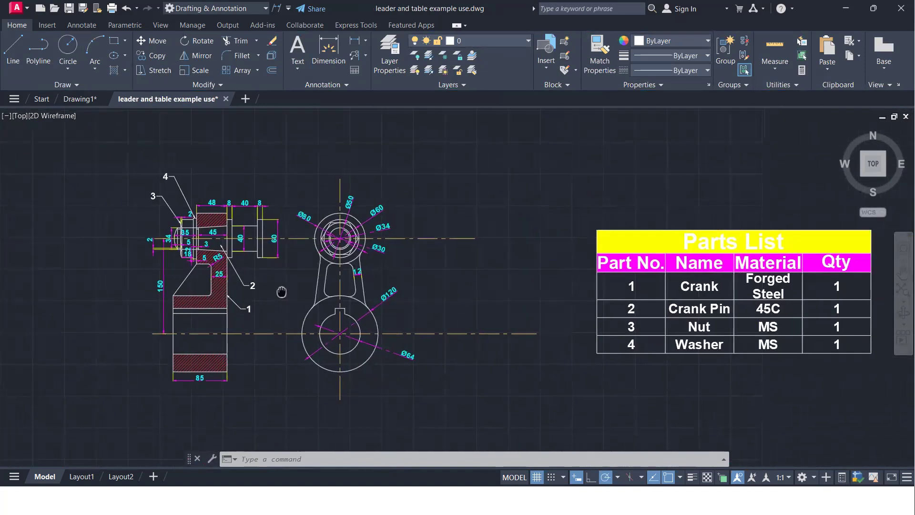
Examine the dimensioned views of the crank assembly and match the leader part numbers with the Parts List table.
{"action": "scroll", "coordinate": [322, 215], "scroll_direction": "up", "scroll_amount": 2}
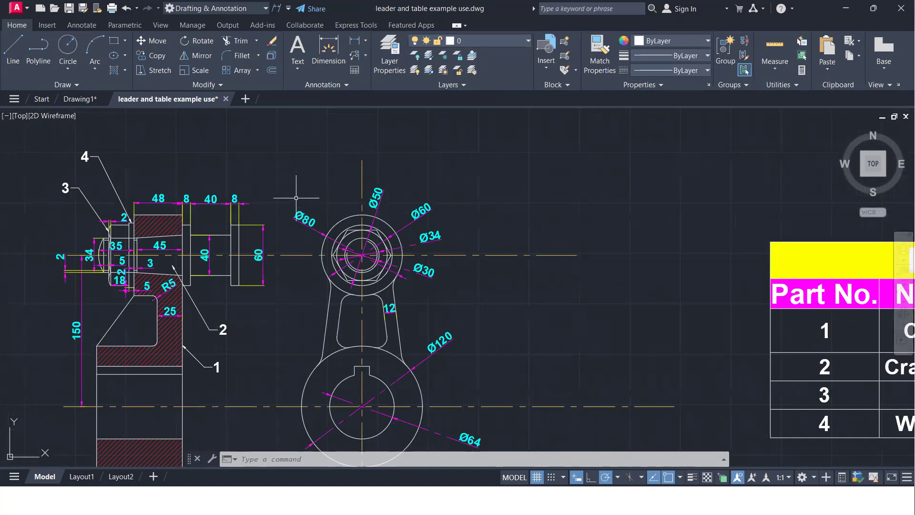
{"action": "scroll", "coordinate": [304, 236], "scroll_direction": "up", "scroll_amount": 2}
{"action": "scroll", "coordinate": [304, 236], "scroll_direction": "down", "scroll_amount": 4}
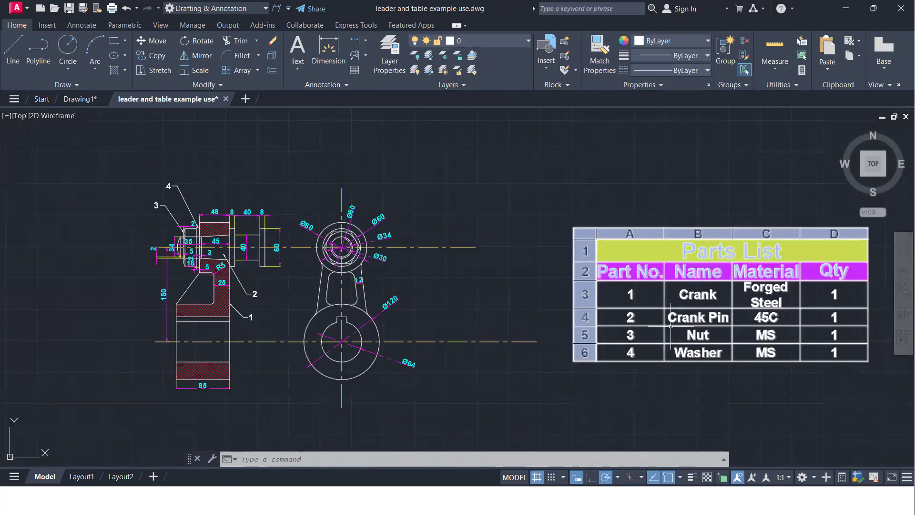
{"action": "scroll", "coordinate": [185, 251], "scroll_direction": "up", "scroll_amount": 4}
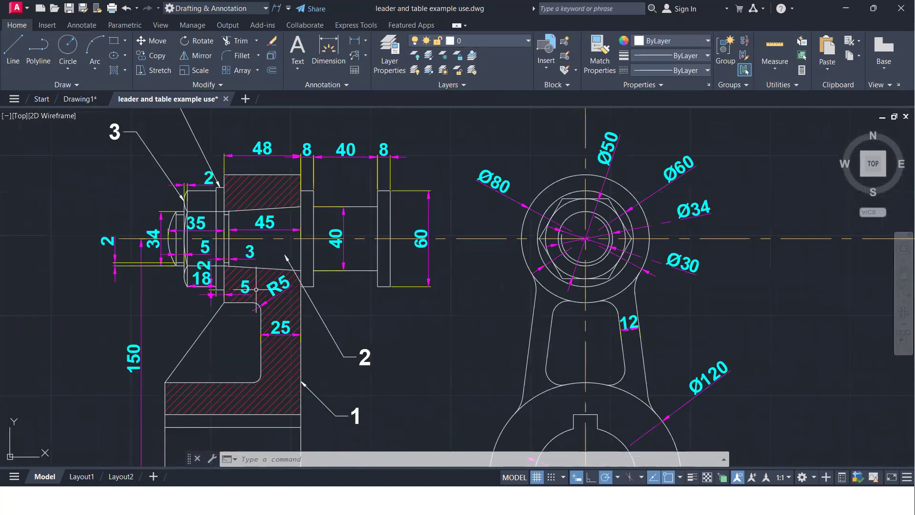
{"action": "scroll", "coordinate": [473, 242], "scroll_direction": "down", "scroll_amount": 4}
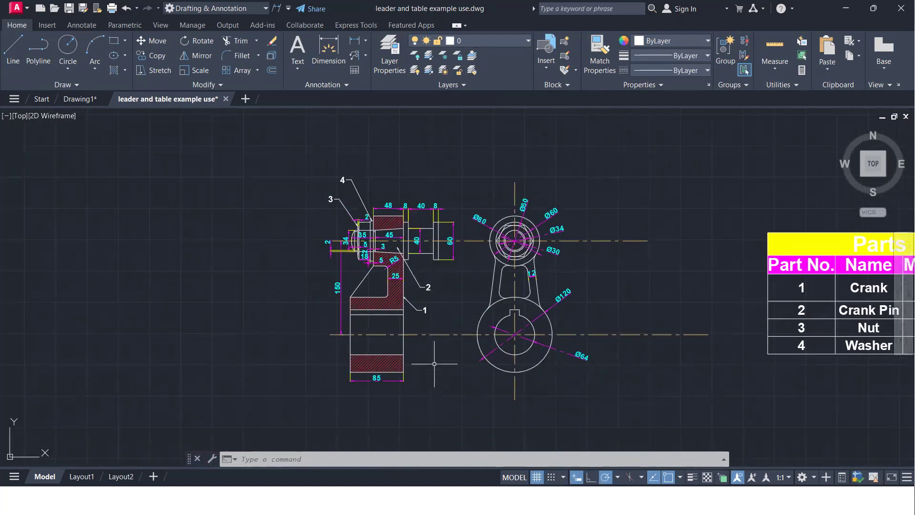
{"action": "scroll", "coordinate": [434, 364], "scroll_direction": "up", "scroll_amount": 2}
{"action": "middle_click_drag", "start_coordinate": [438, 357], "coordinate": [276, 358]}
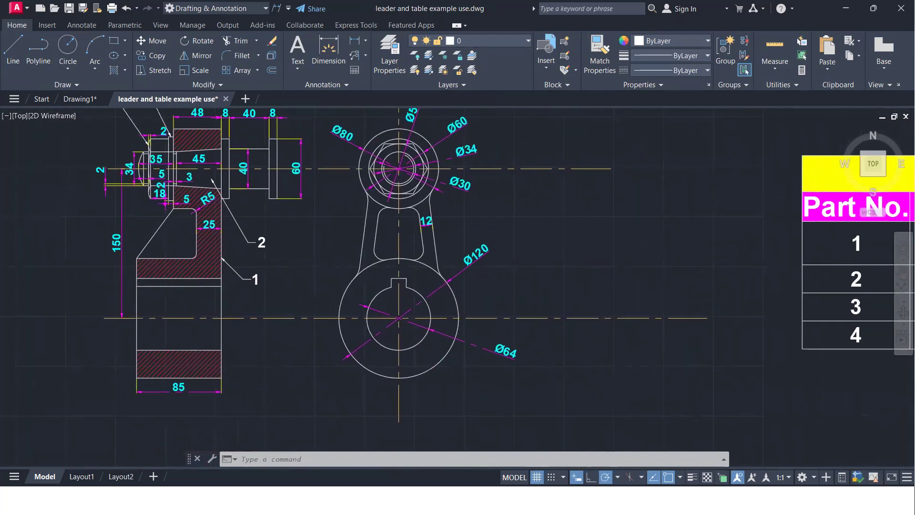
{"action": "scroll", "coordinate": [280, 357], "scroll_direction": "down", "scroll_amount": 2}
{"action": "middle_click_drag", "start_coordinate": [569, 333], "coordinate": [567, 335]}
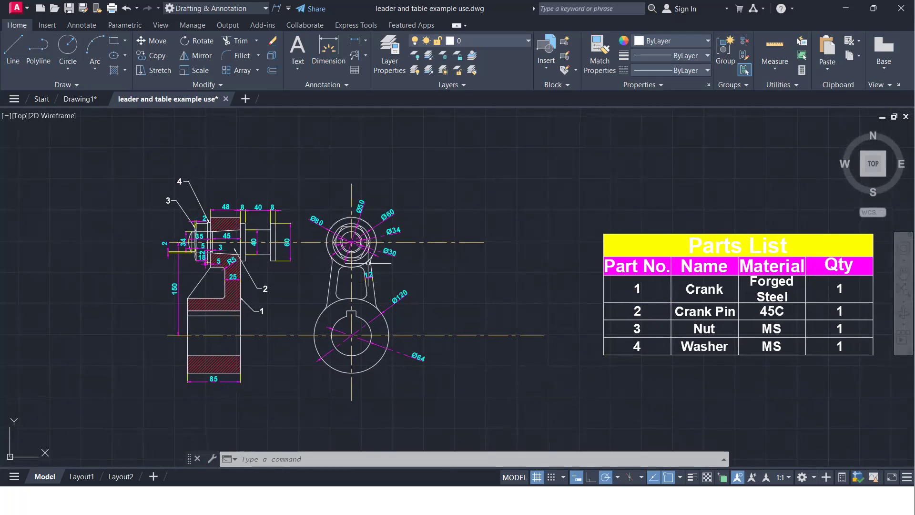
{"action": "middle_click_drag", "start_coordinate": [280, 271], "coordinate": [290, 272]}
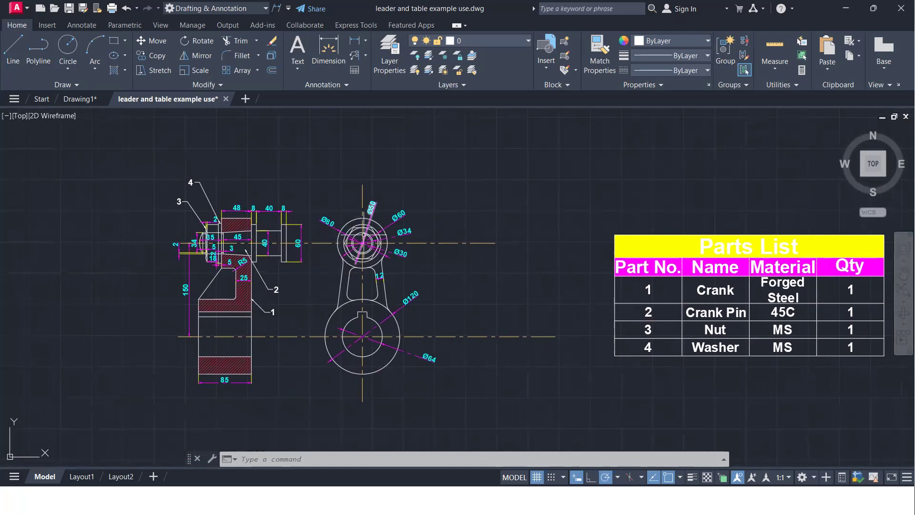